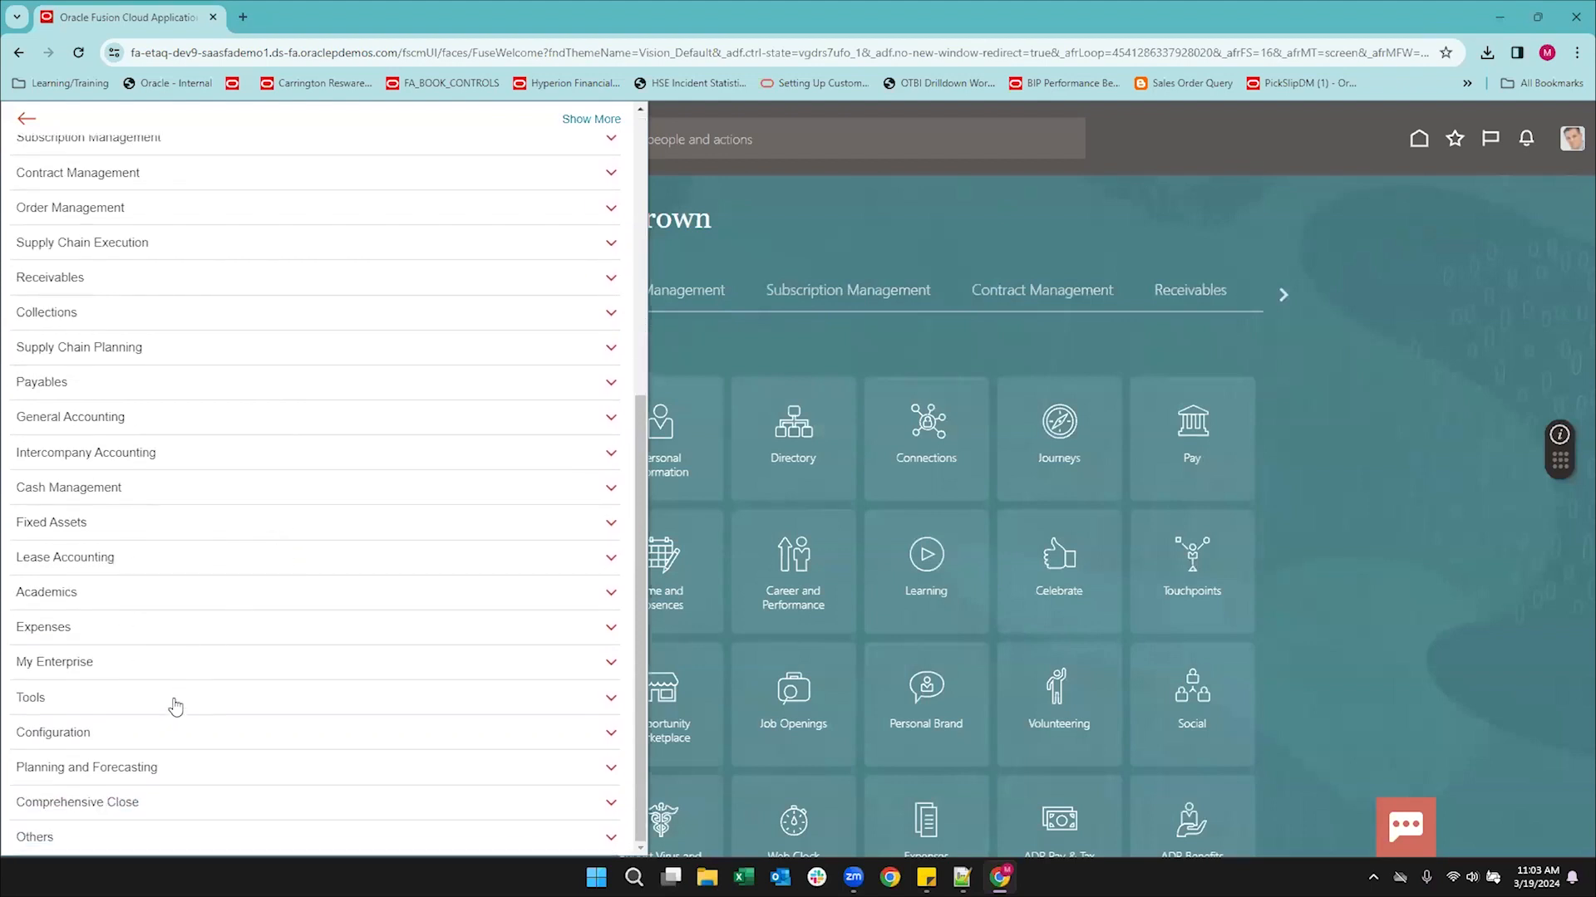
Open Reports and Analytics from the Tools group and browse the full report catalog.
{"action": "left_click", "coordinate": [259, 713]}
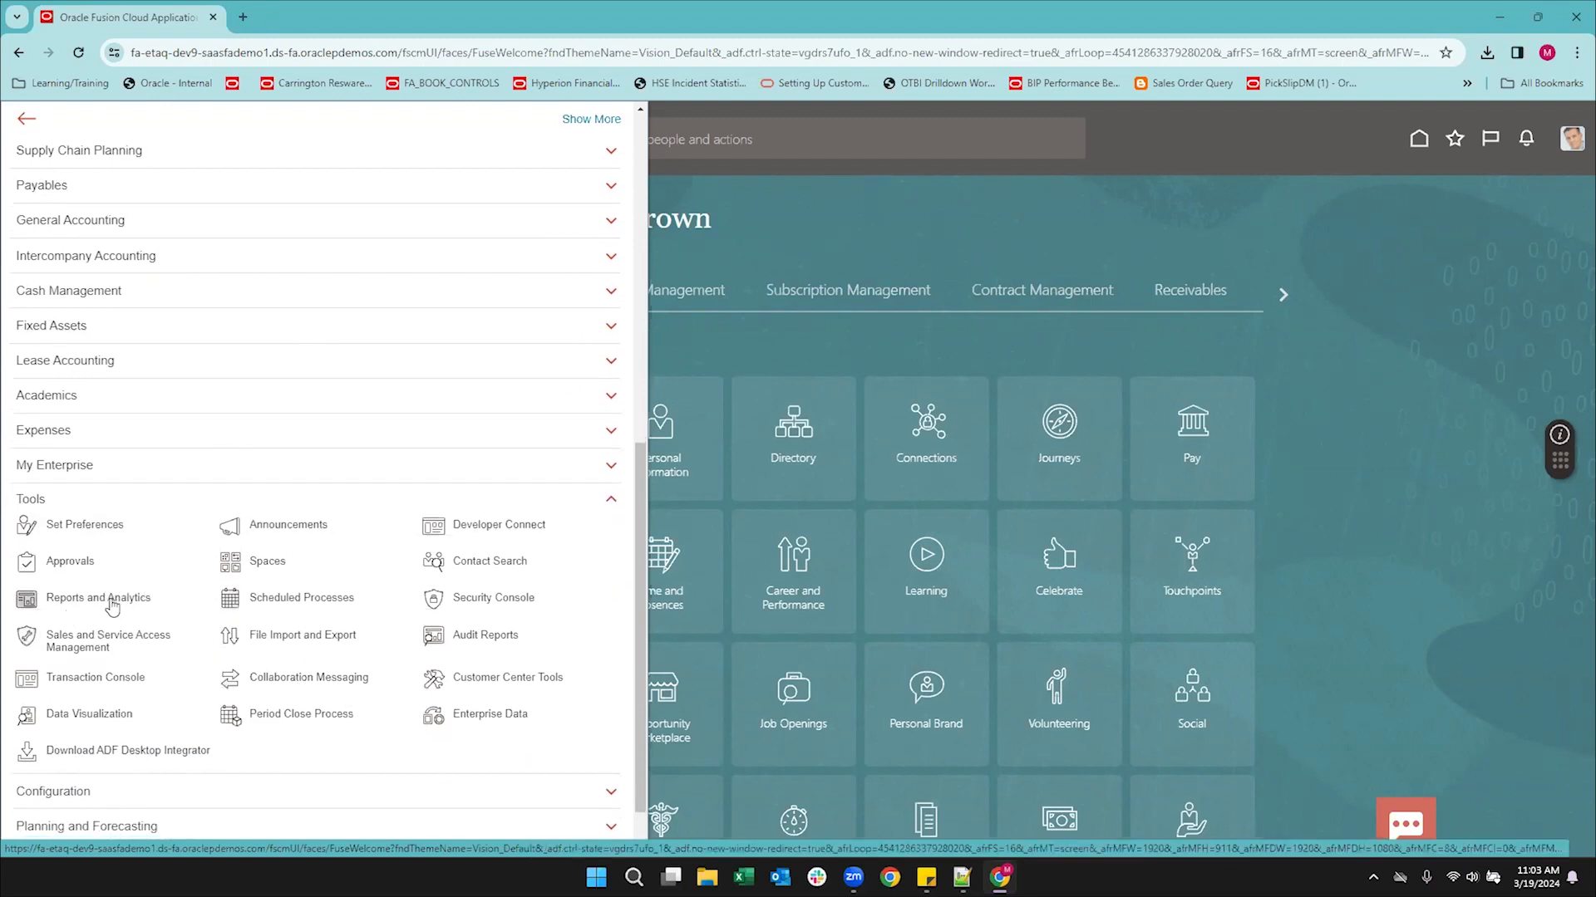
{"action": "left_click", "coordinate": [110, 602]}
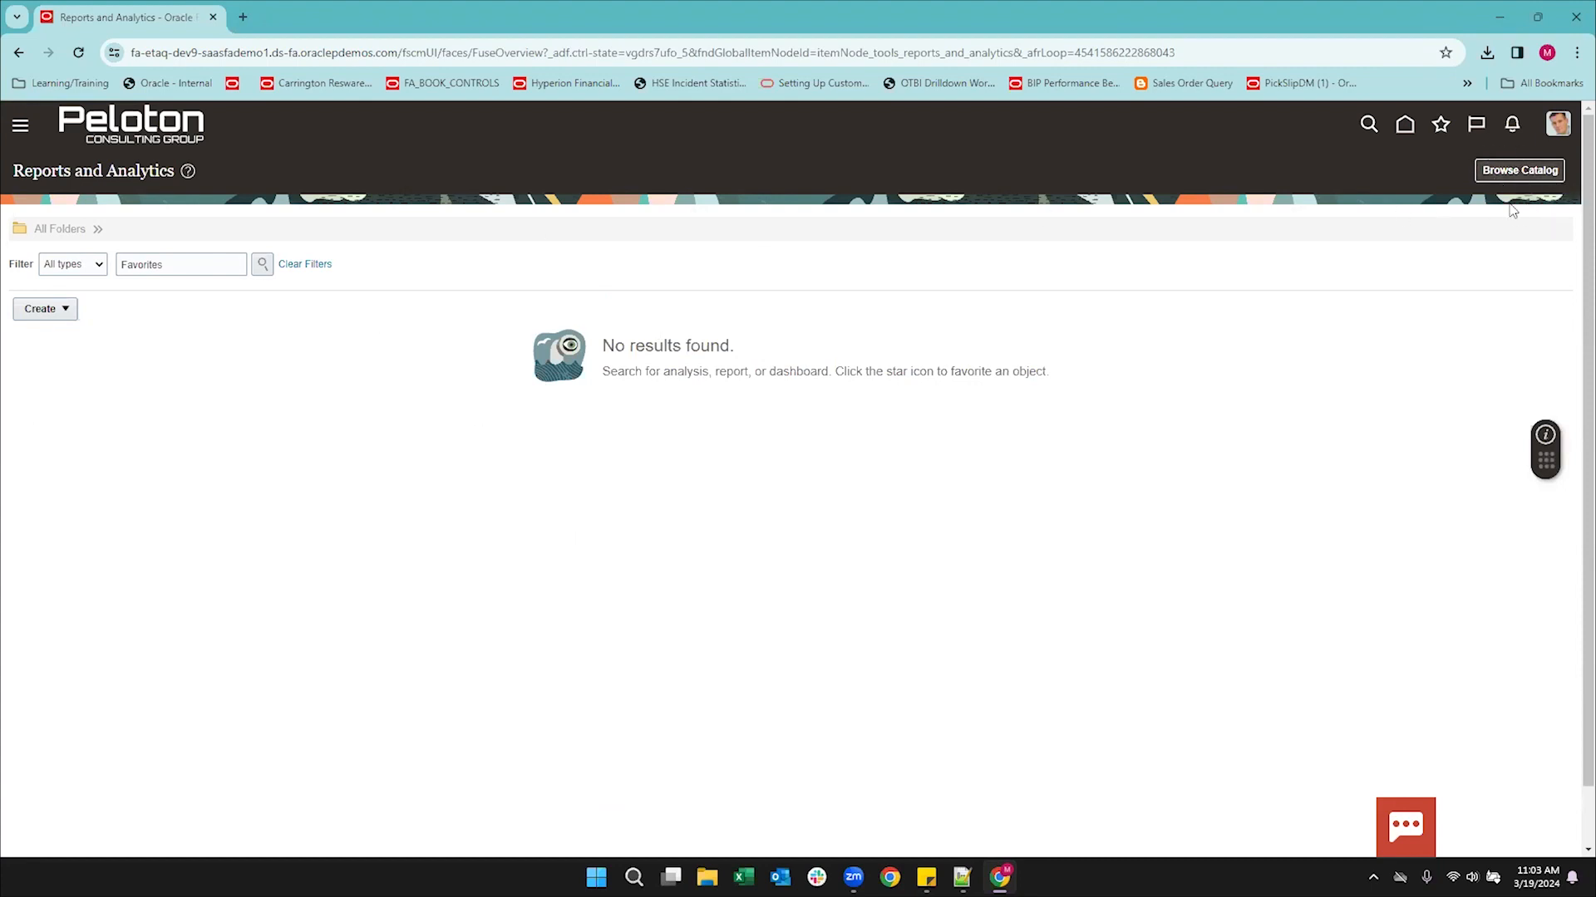
{"action": "left_click", "coordinate": [1514, 172]}
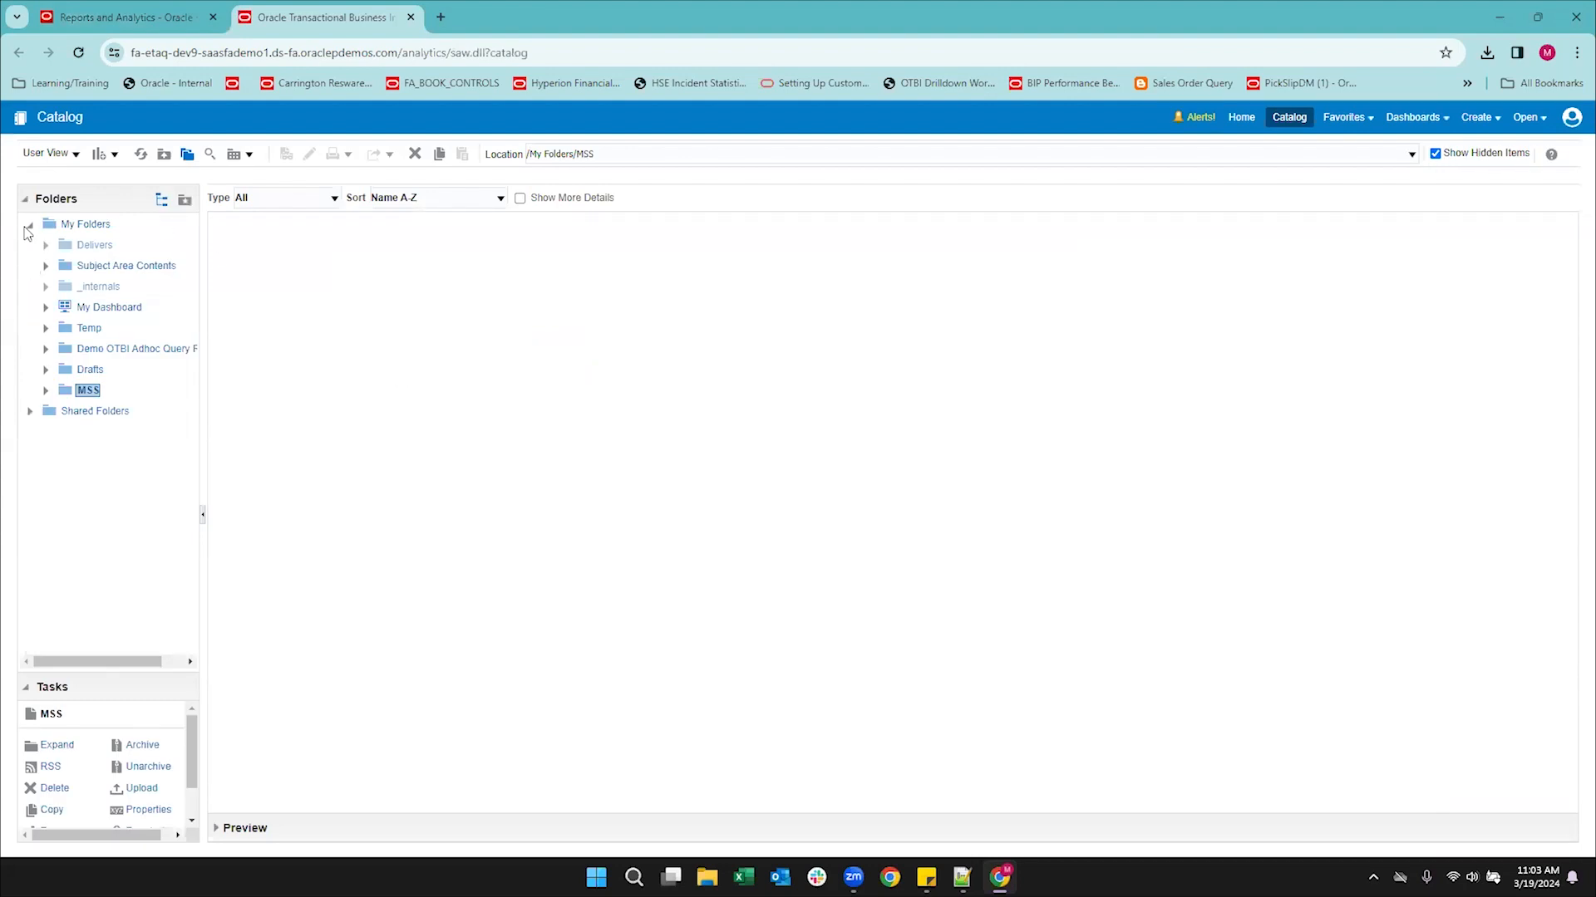
Examine the Custom folder under Shared Folders and the contents of My Folders in the catalog.
{"action": "left_click", "coordinate": [30, 226]}
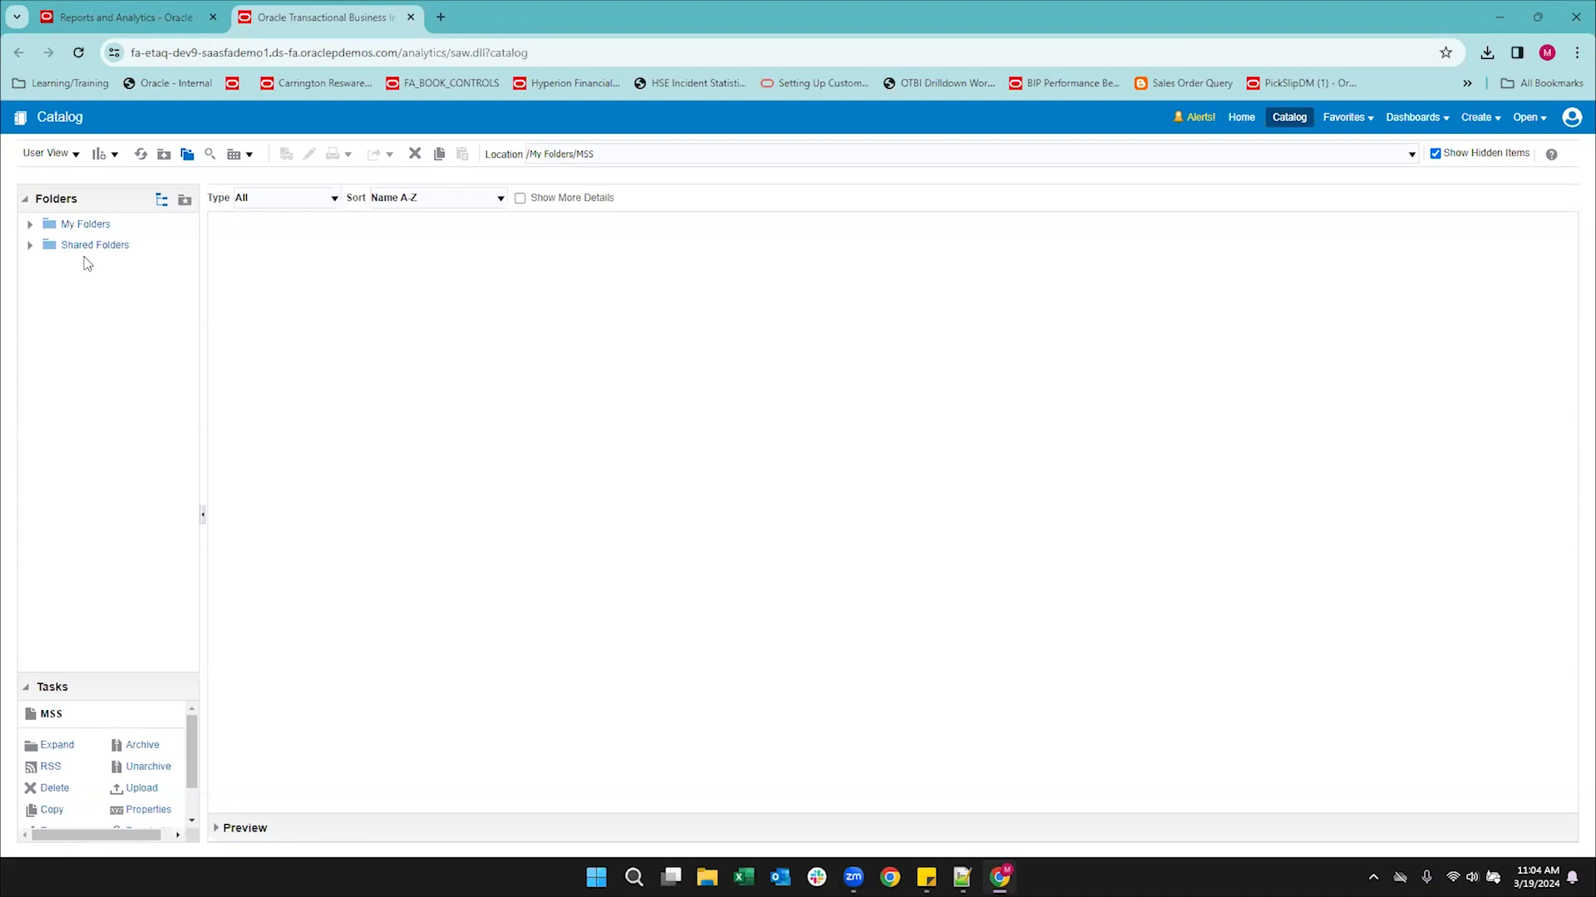
{"action": "left_click", "coordinate": [30, 245]}
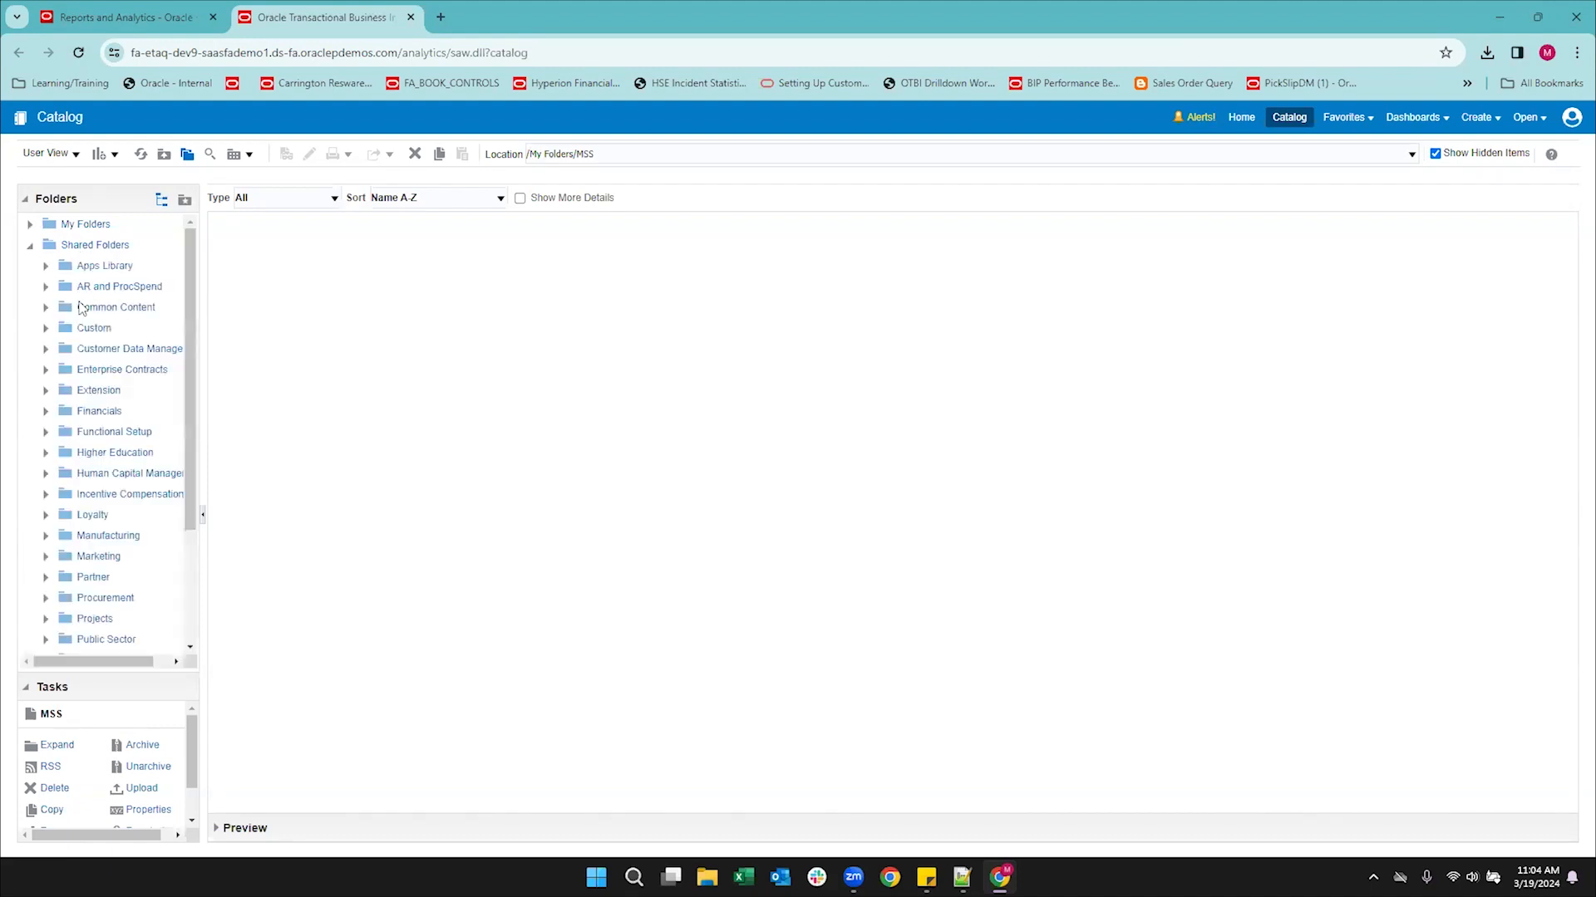
{"action": "left_click", "coordinate": [104, 329]}
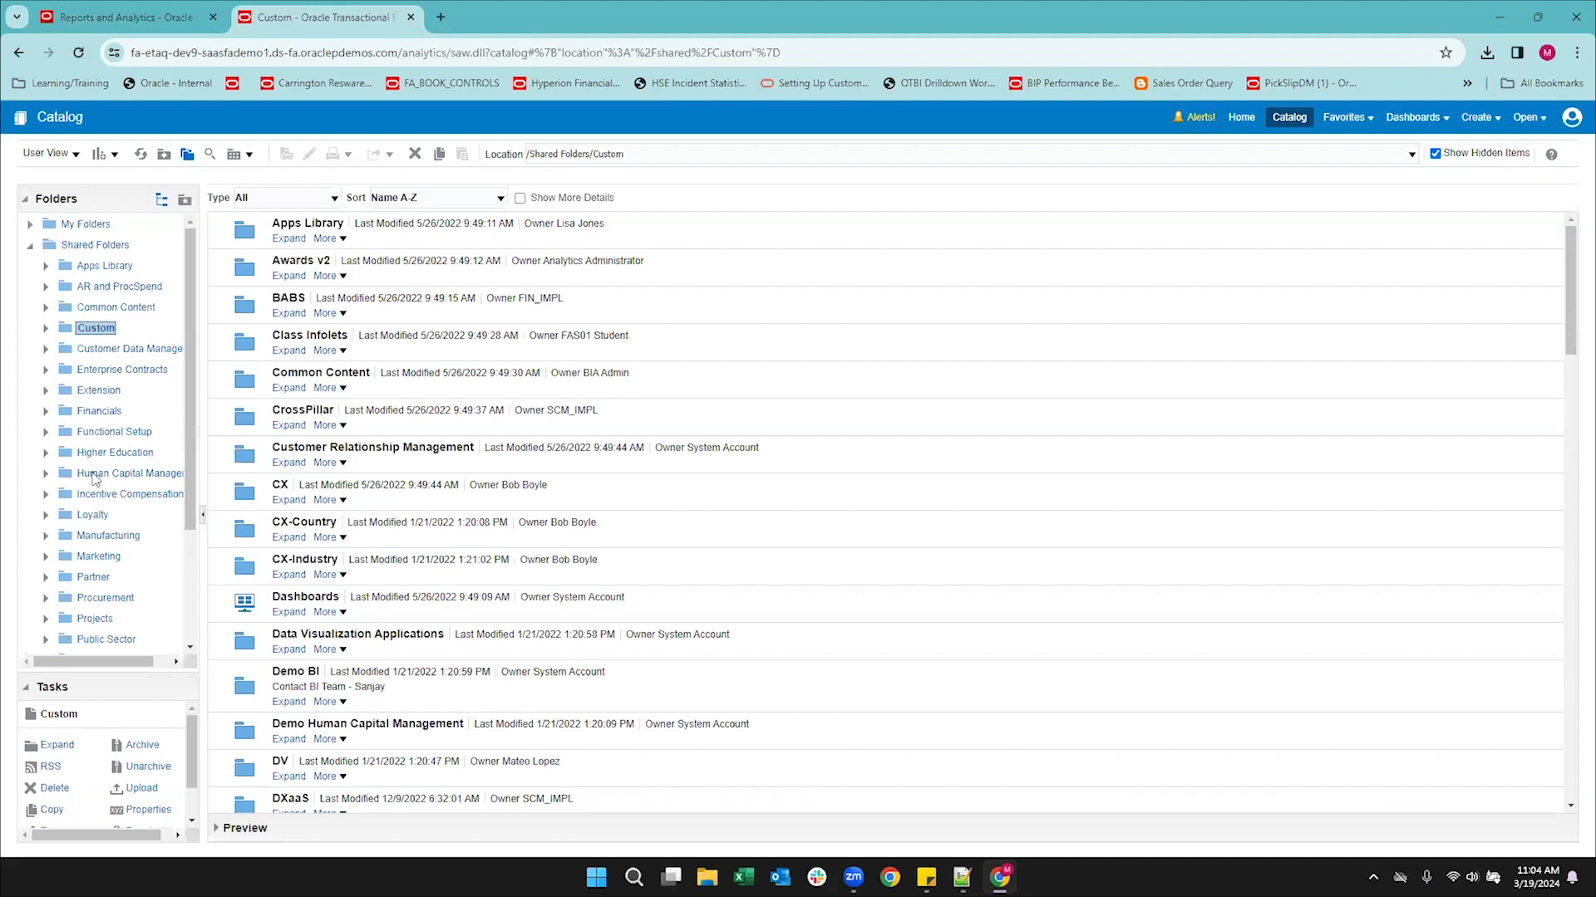
{"action": "scroll", "coordinate": [94, 478], "scroll_direction": "down", "scroll_amount": 2}
{"action": "scroll", "coordinate": [84, 415], "scroll_direction": "up", "scroll_amount": 2}
{"action": "left_click", "coordinate": [30, 245]}
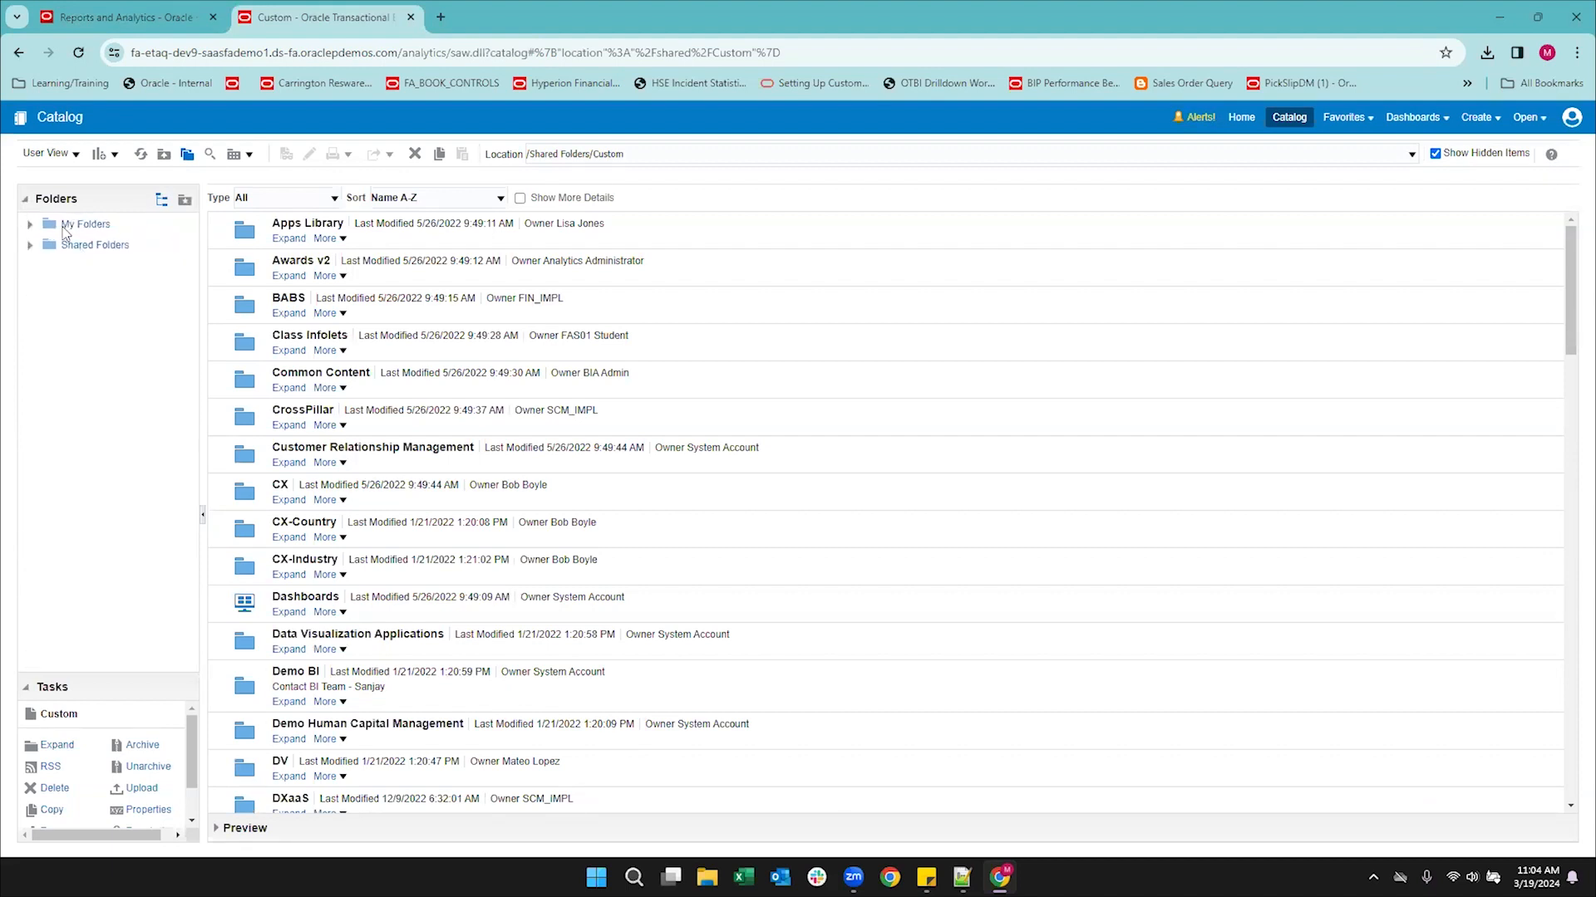
{"action": "left_click", "coordinate": [87, 225]}
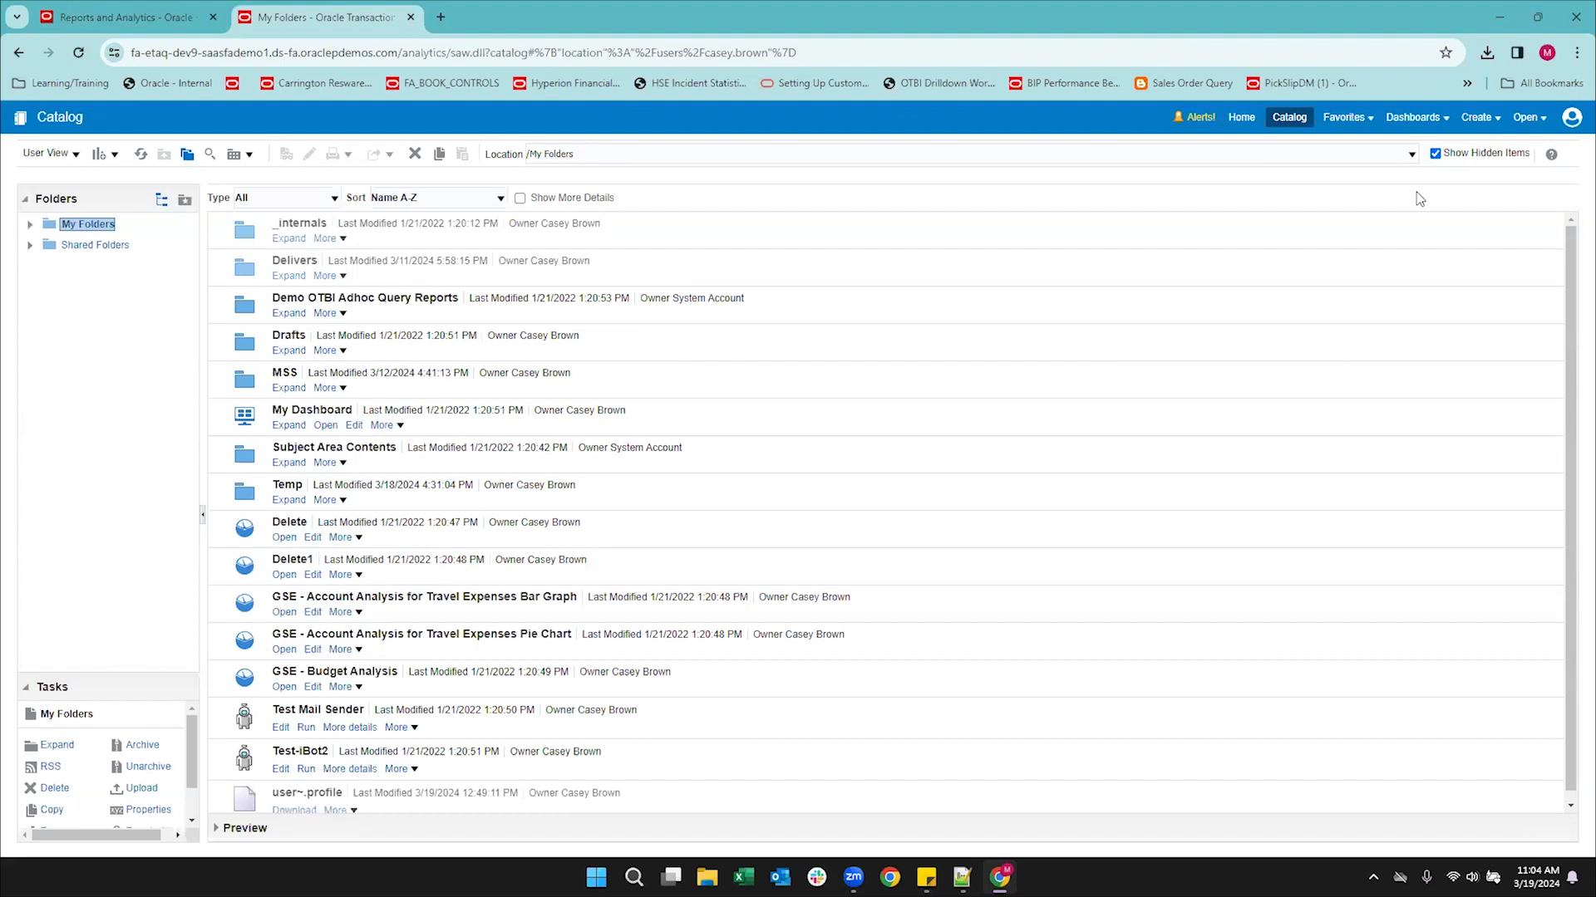
{"action": "left_click", "coordinate": [1473, 121]}
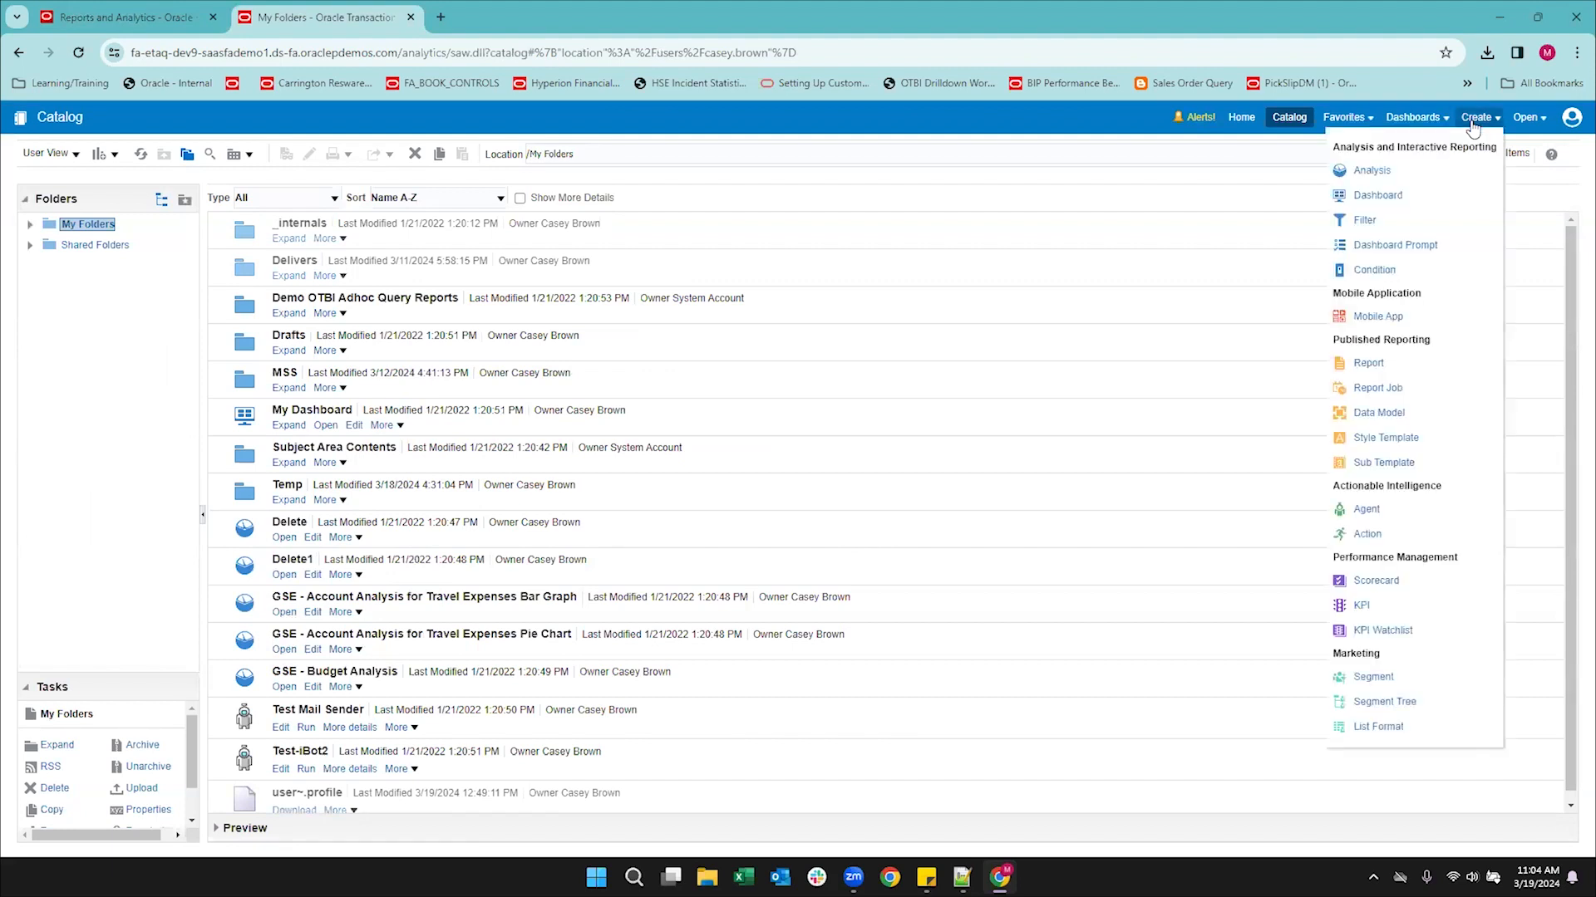
{"action": "left_click", "coordinate": [1383, 176]}
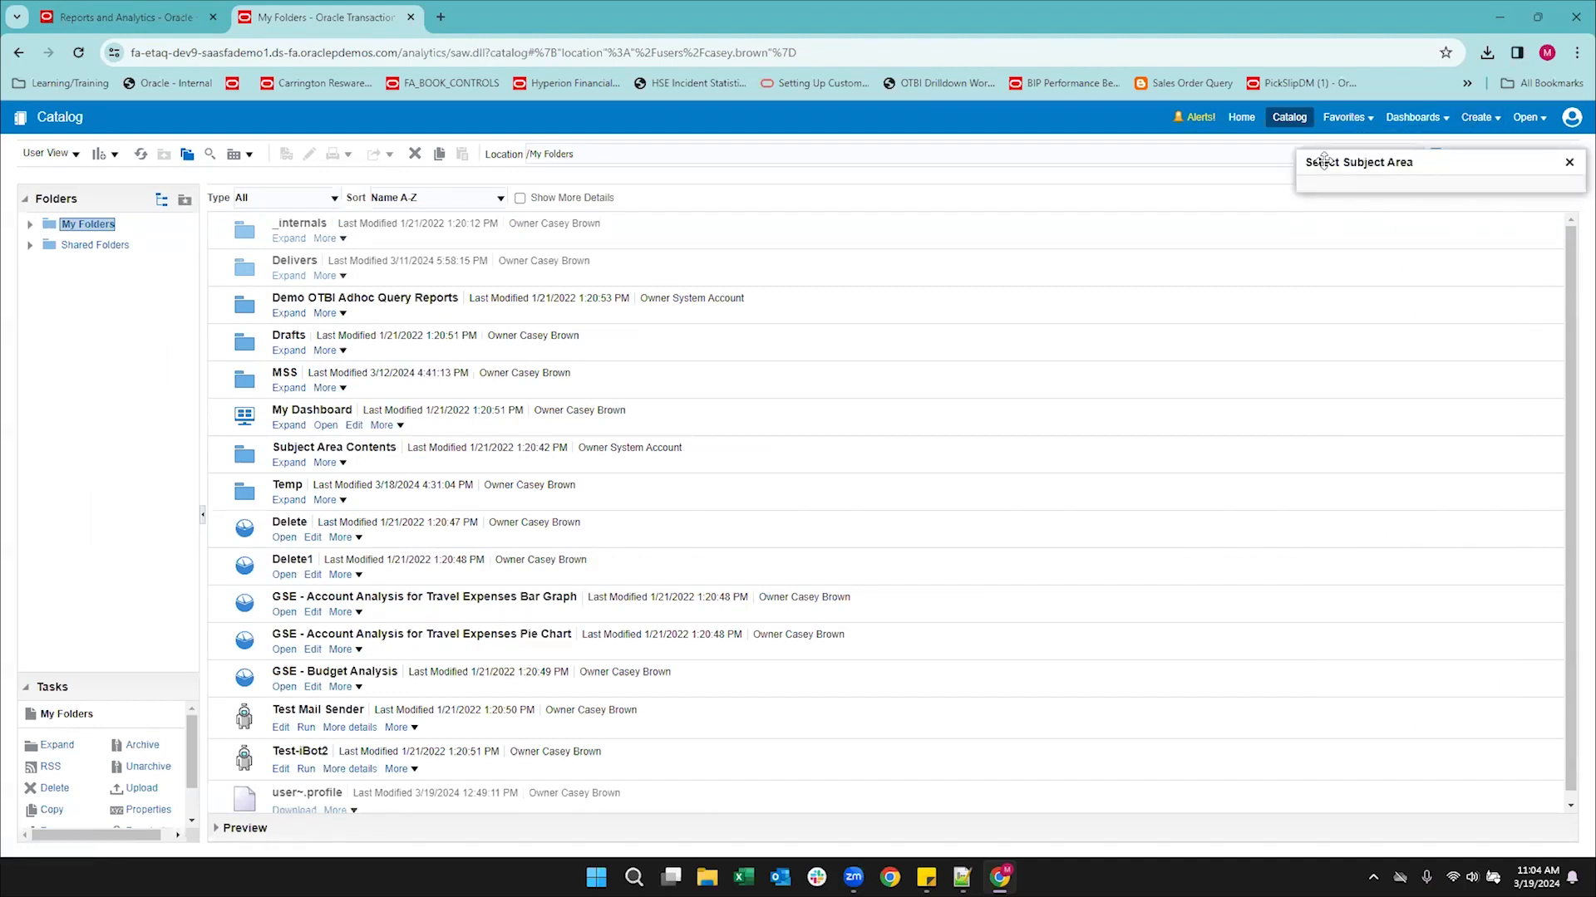
{"action": "left_click", "coordinate": [1194, 197]}
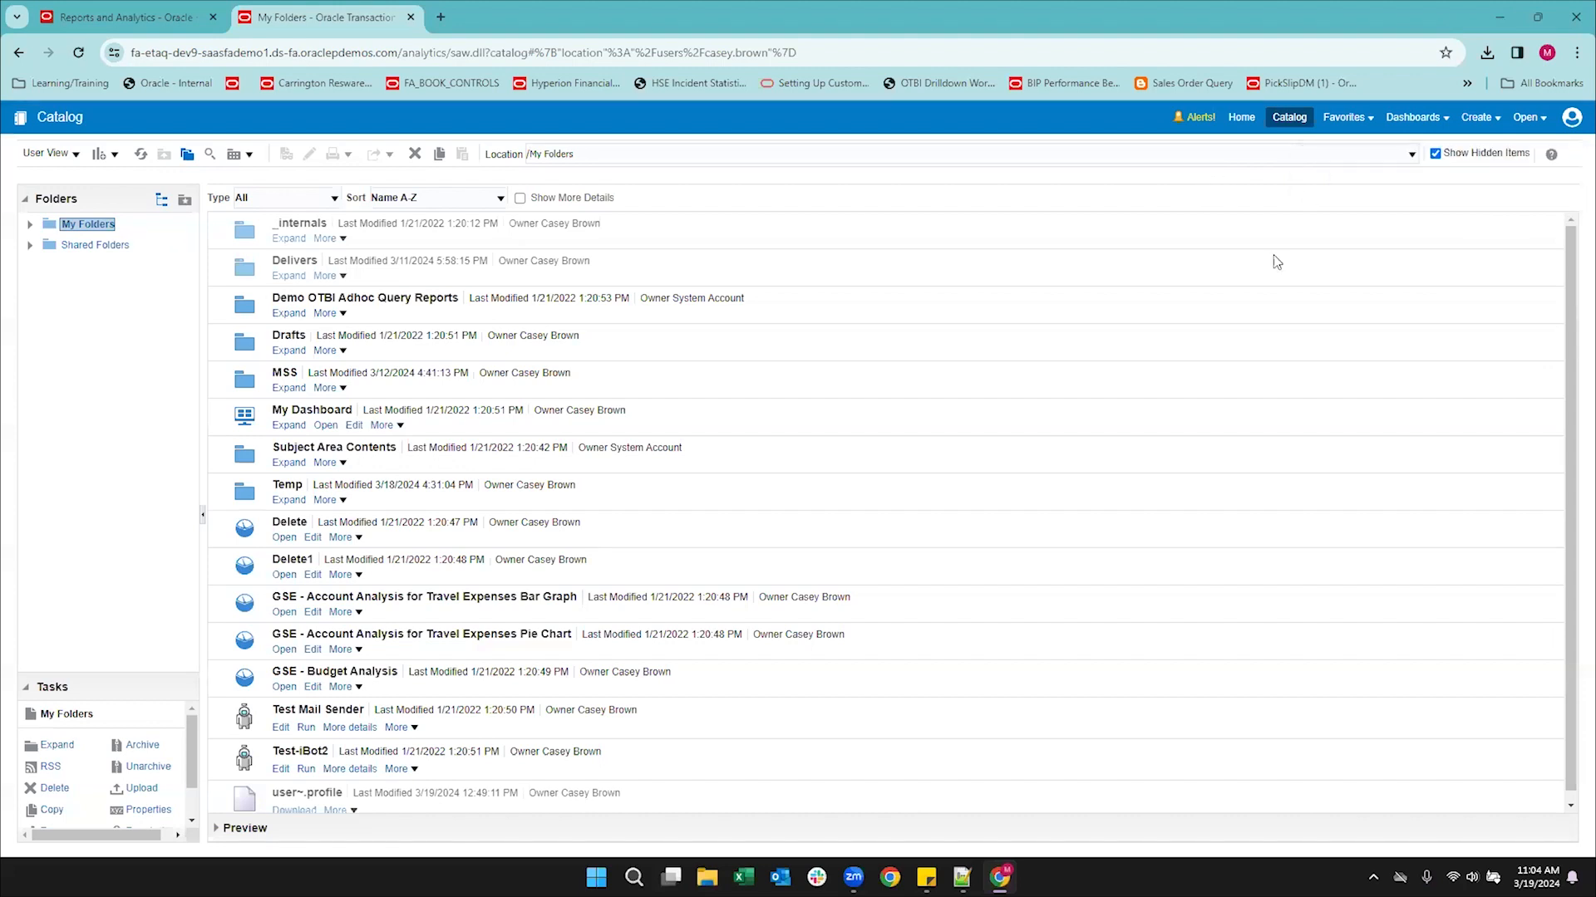
Start a new analysis and look through the available subject areas.
{"action": "left_click", "coordinate": [1479, 117]}
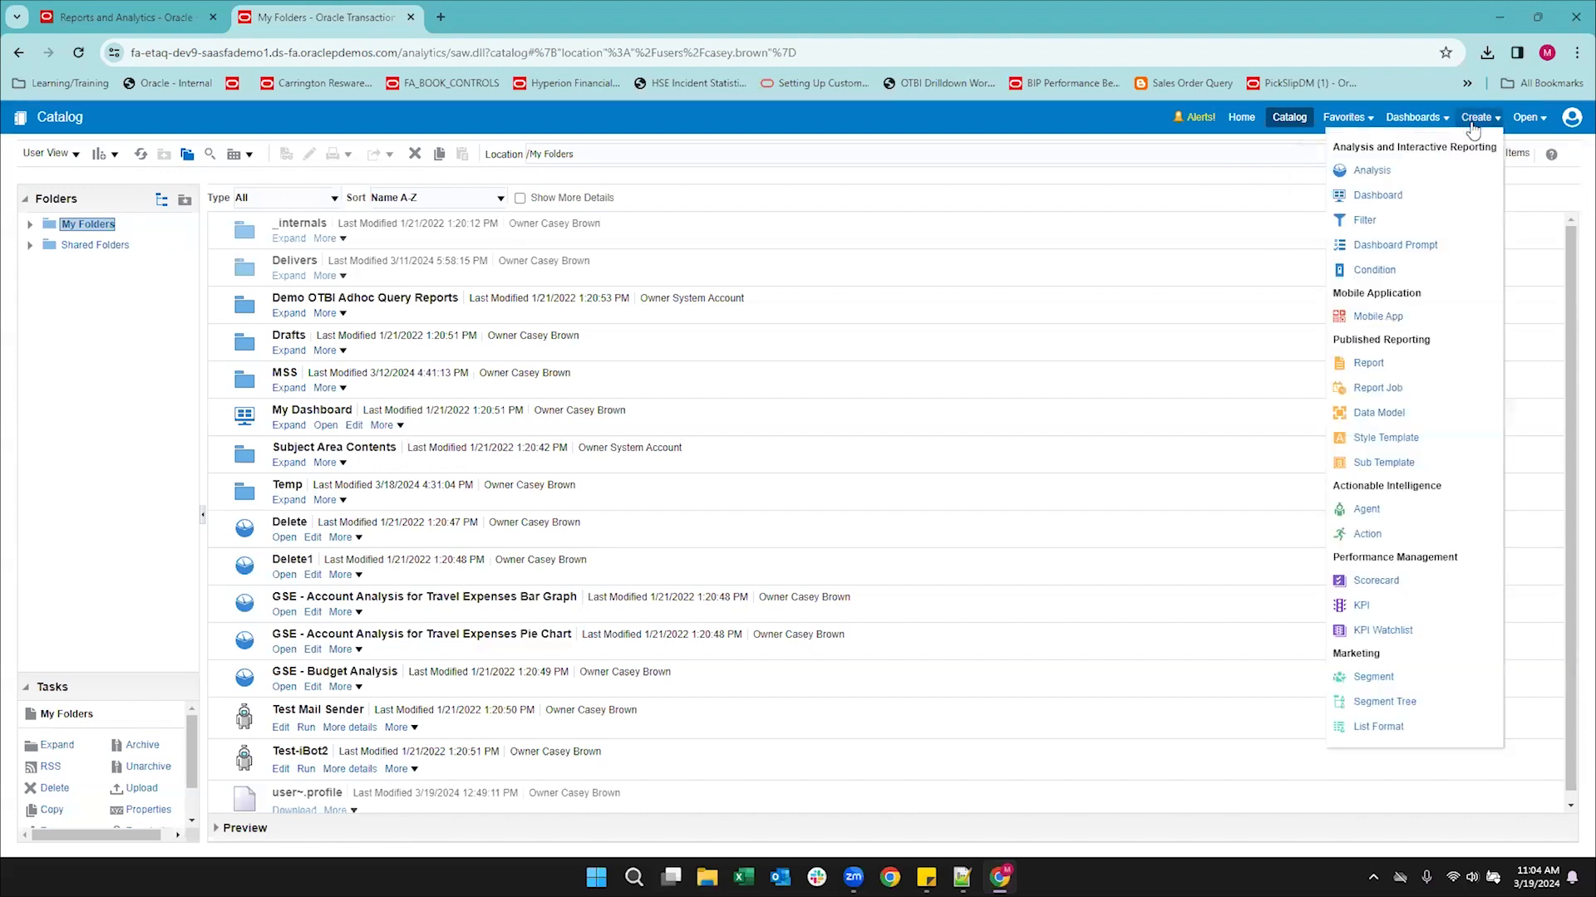
{"action": "left_click", "coordinate": [1383, 172]}
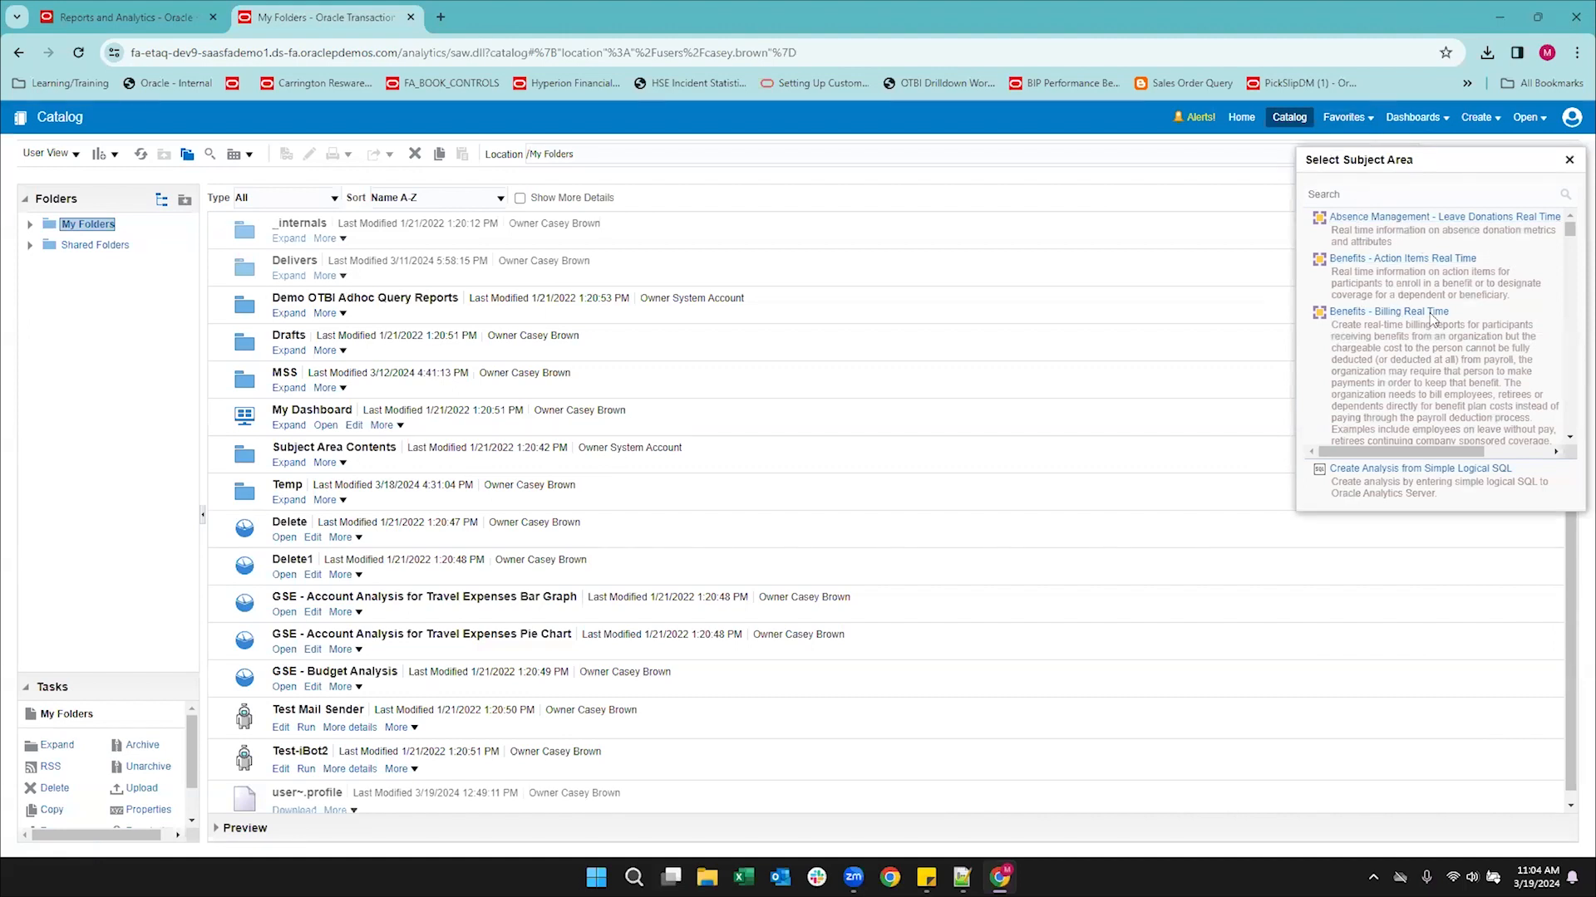
{"action": "scroll", "coordinate": [1434, 314], "scroll_direction": "down", "scroll_amount": 1}
{"action": "scroll", "coordinate": [1434, 314], "scroll_direction": "up", "scroll_amount": 1}
{"action": "left_click", "coordinate": [1370, 195]}
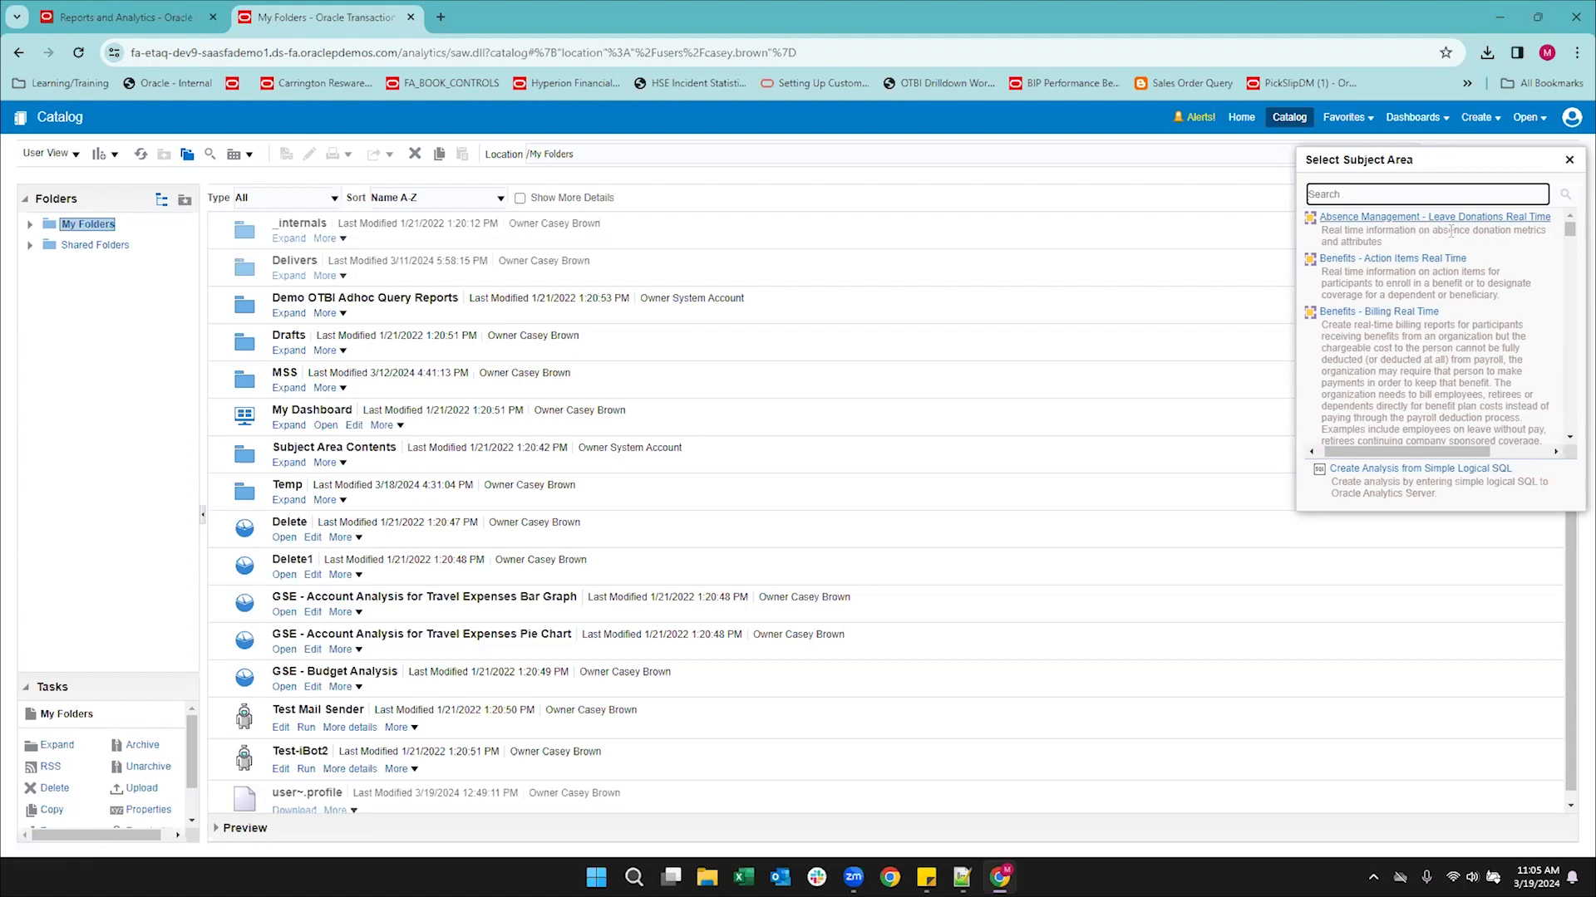
{"action": "scroll", "coordinate": [1430, 299], "scroll_direction": "down", "scroll_amount": 5}
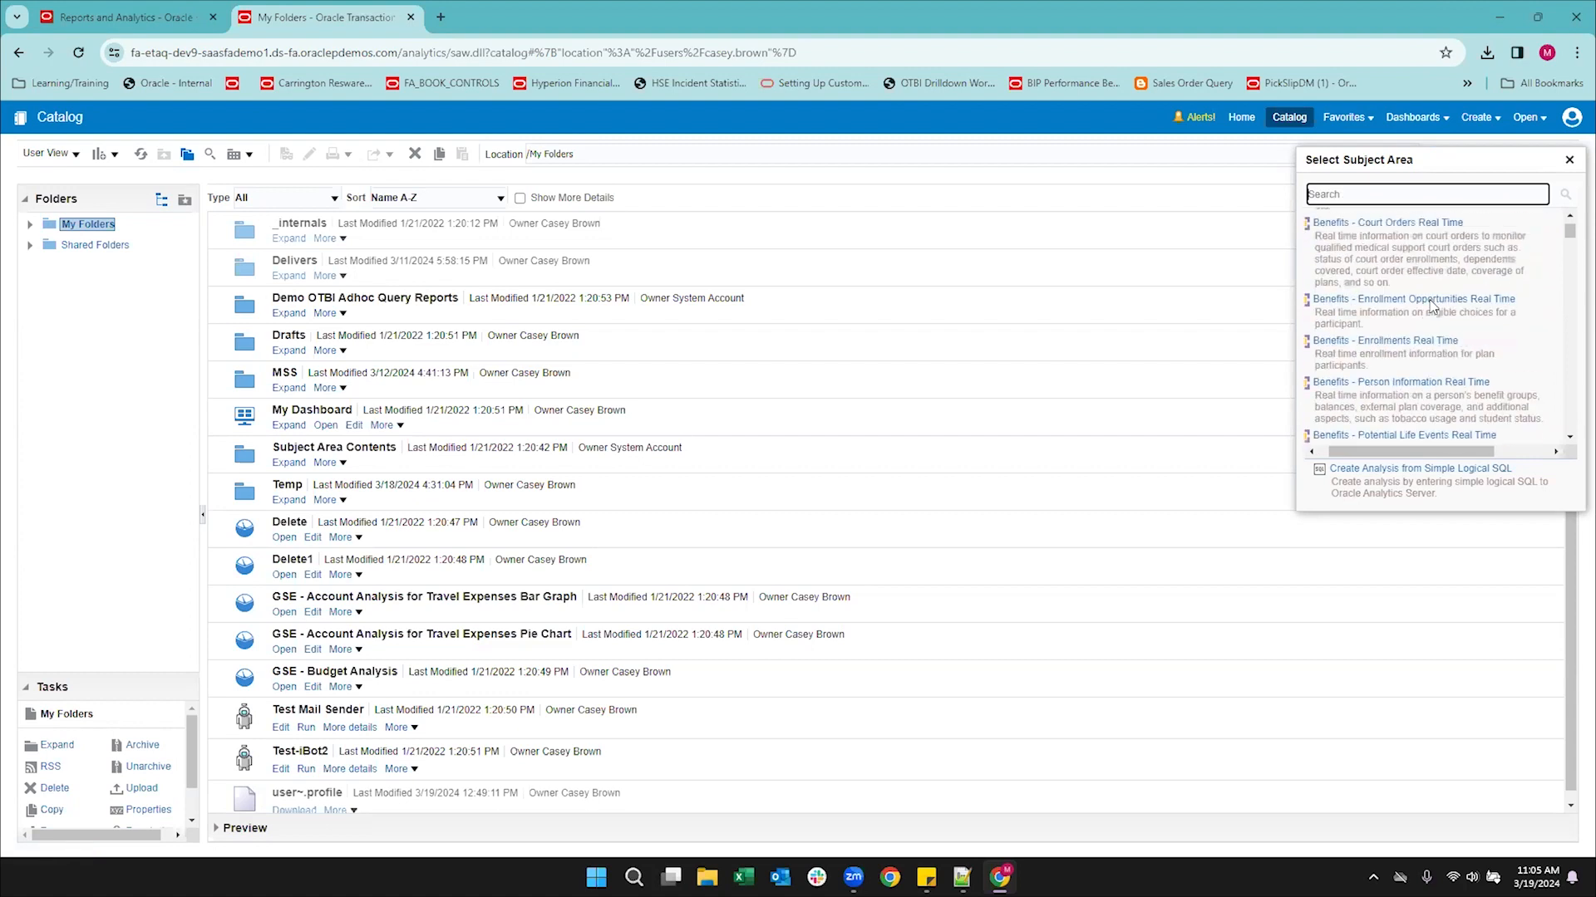
{"action": "scroll", "coordinate": [1430, 308], "scroll_direction": "up", "scroll_amount": 5}
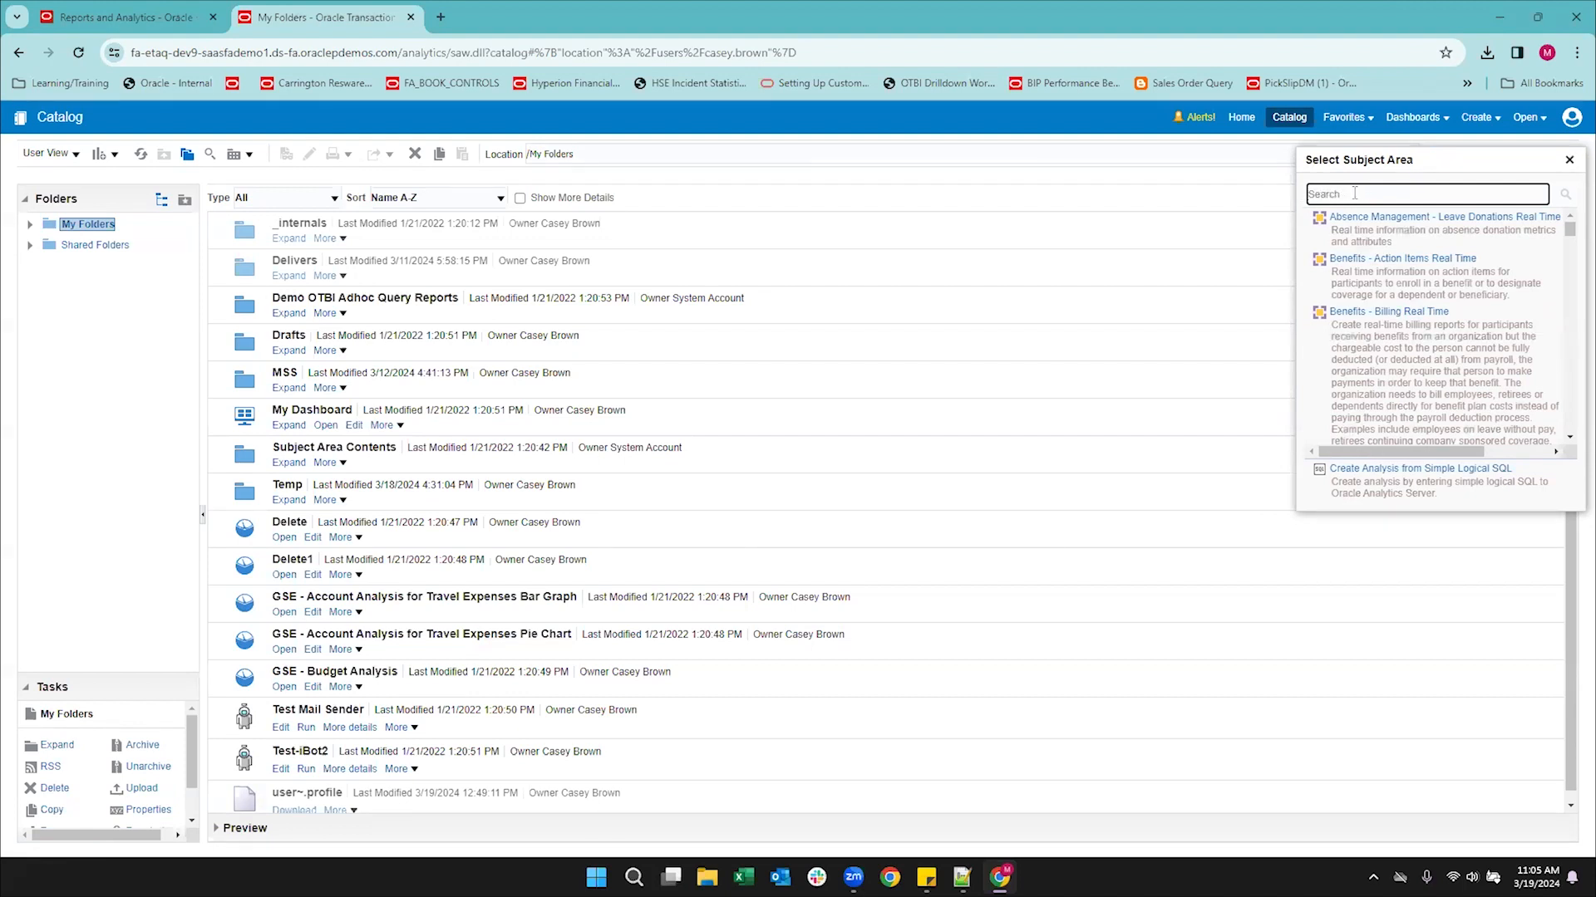
Find "Payables" on the page and choose the subject area Payables Invoices - Transactions Real Time for the analysis.
{"action": "key", "text": "ctrl+f"}
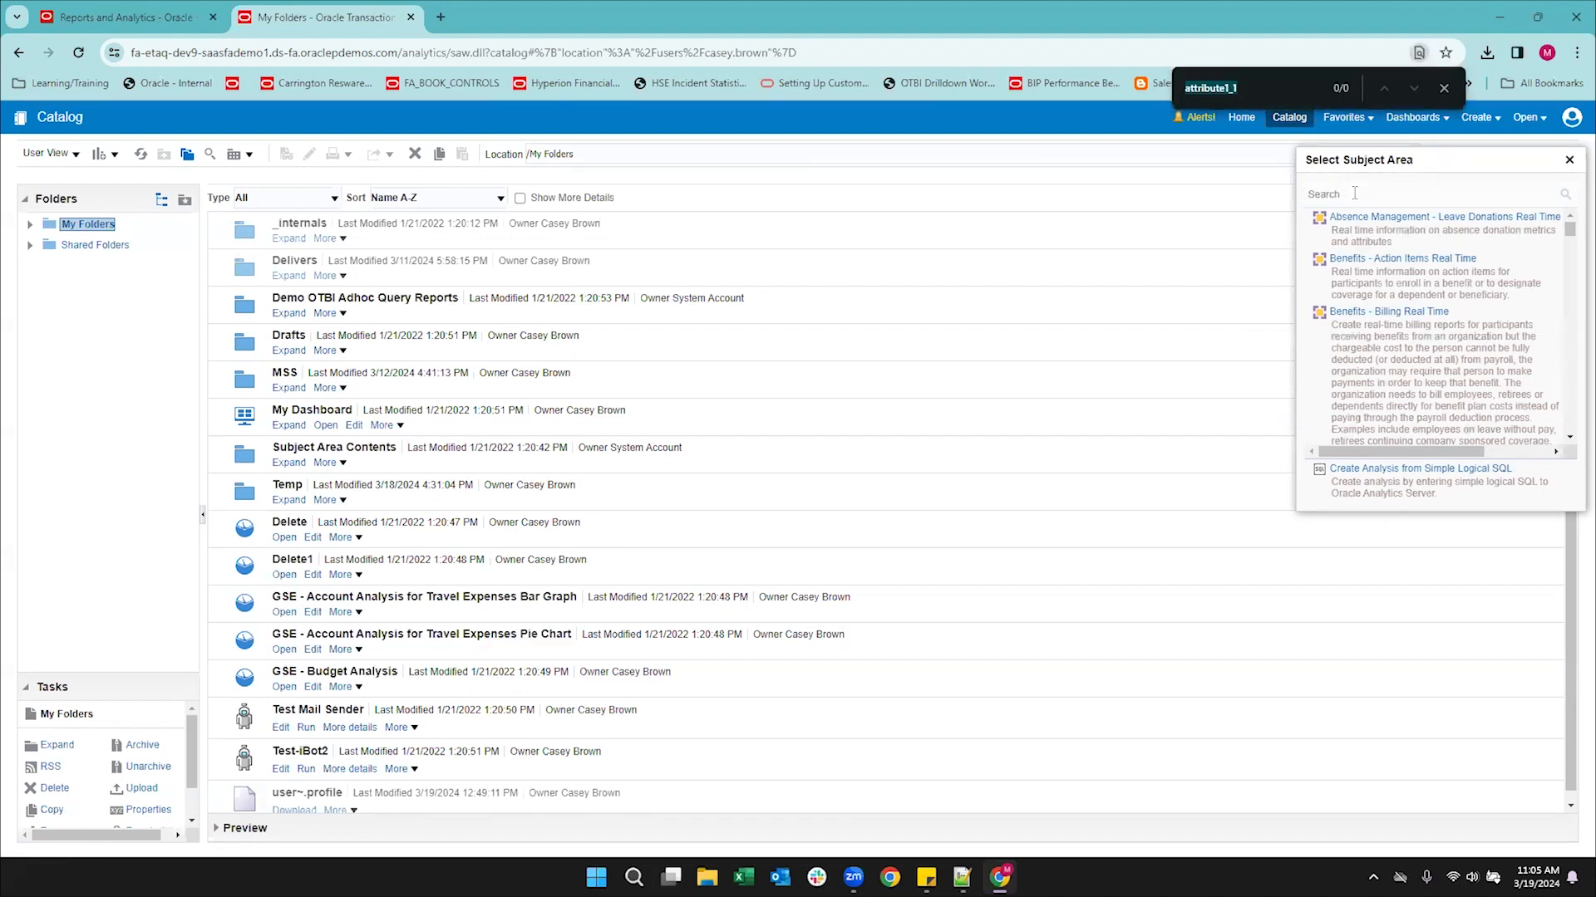
{"action": "key", "text": "BackSpace"}
{"action": "type", "text": "Payables"}
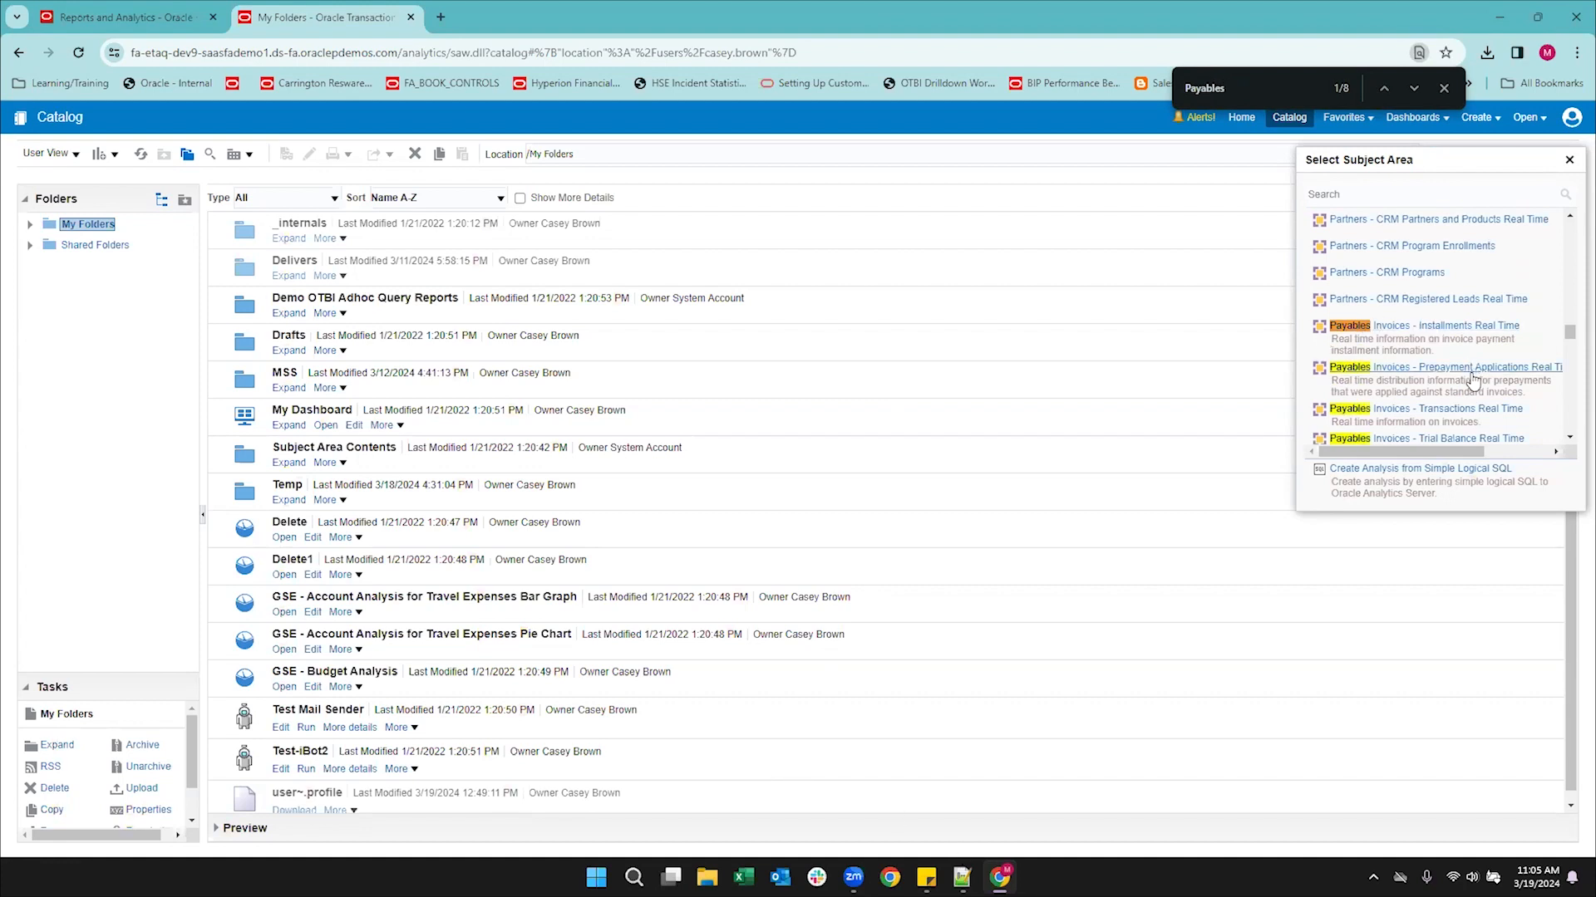
{"action": "scroll", "coordinate": [1470, 380], "scroll_direction": "down", "scroll_amount": 1}
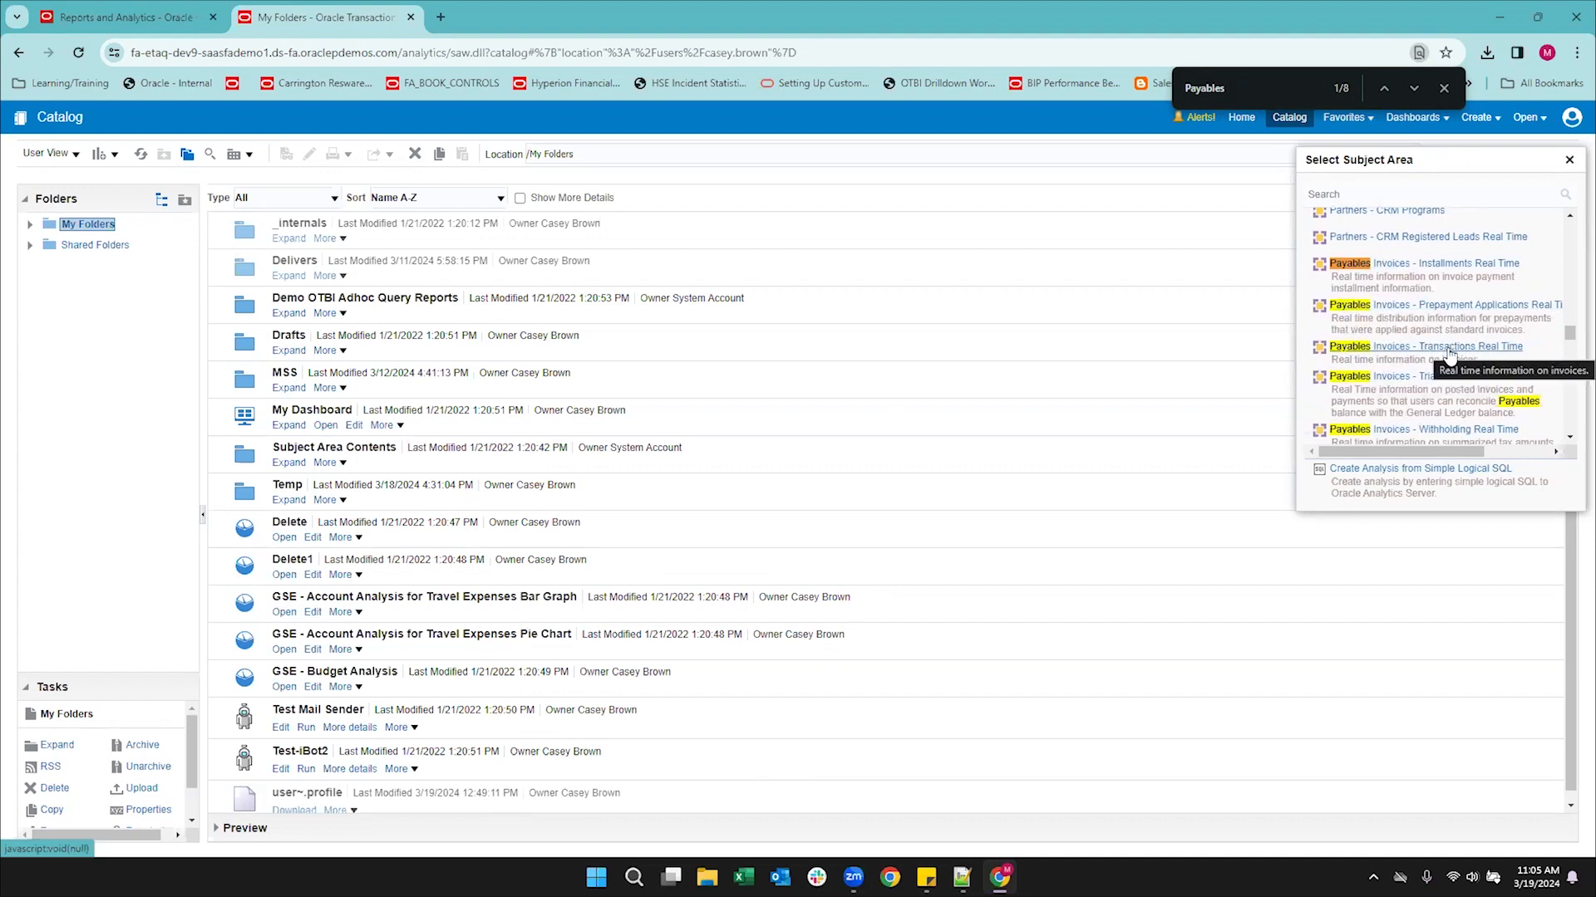
{"action": "left_click", "coordinate": [1447, 350]}
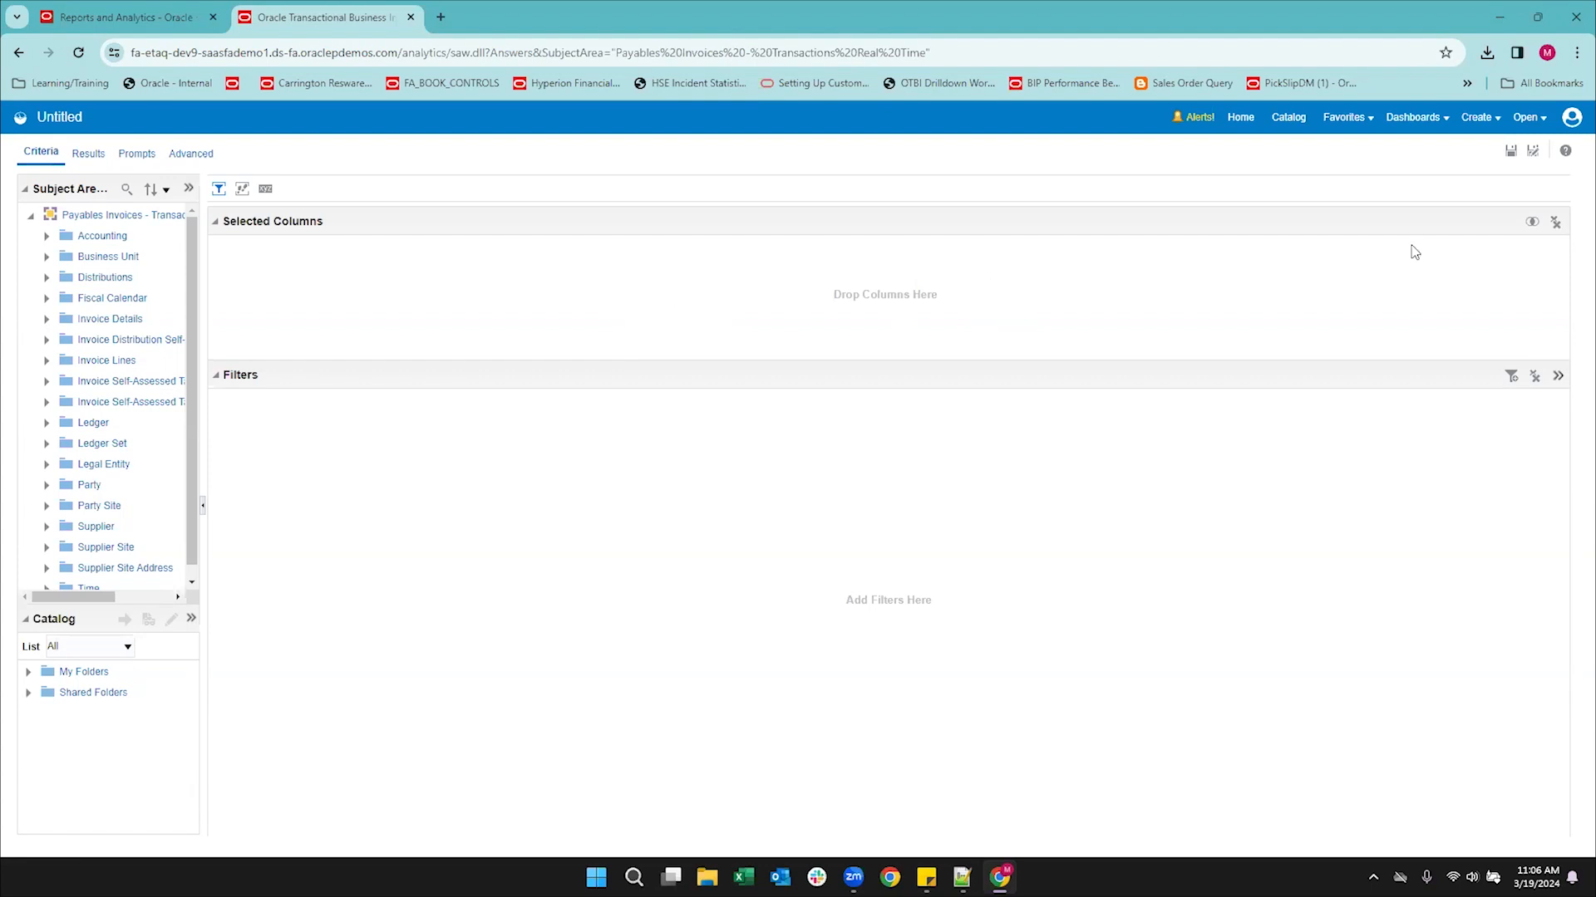
Save the new analysis as "Peloton Interval Training" in /My Folders/MSS.
{"action": "left_click", "coordinate": [1532, 153]}
{"action": "left_click", "coordinate": [758, 454]}
{"action": "double_click", "coordinate": [758, 454]}
{"action": "right_click", "coordinate": [804, 558]}
{"action": "left_click", "coordinate": [748, 566]}
{"action": "double_click", "coordinate": [751, 566]}
{"action": "type", "text": "Peloton Interval Training"}
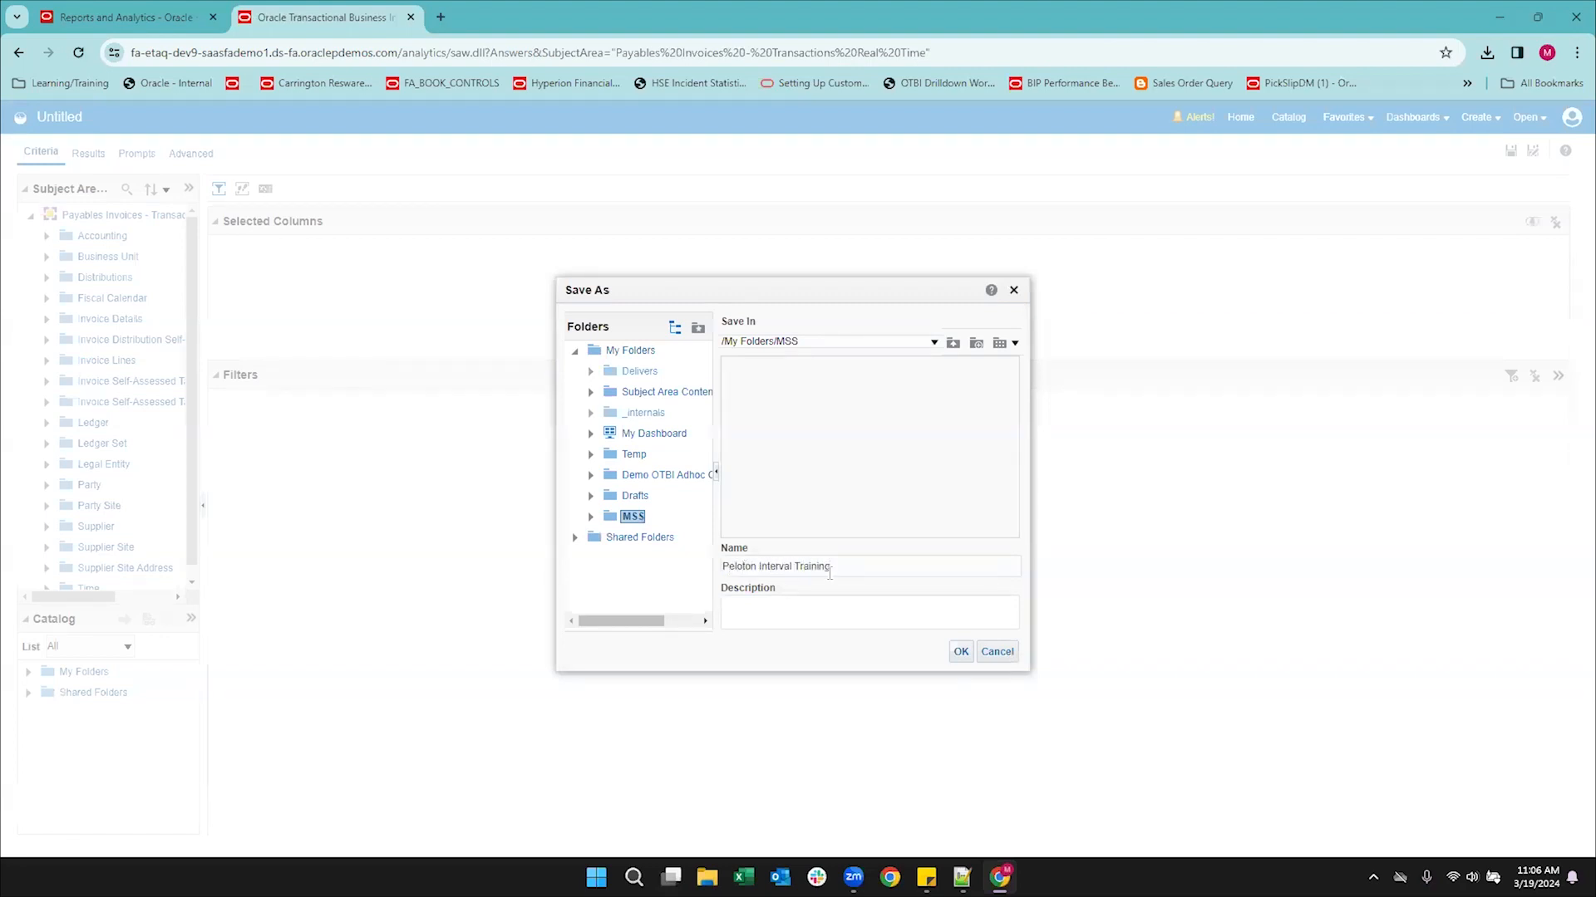
{"action": "left_click", "coordinate": [960, 651]}
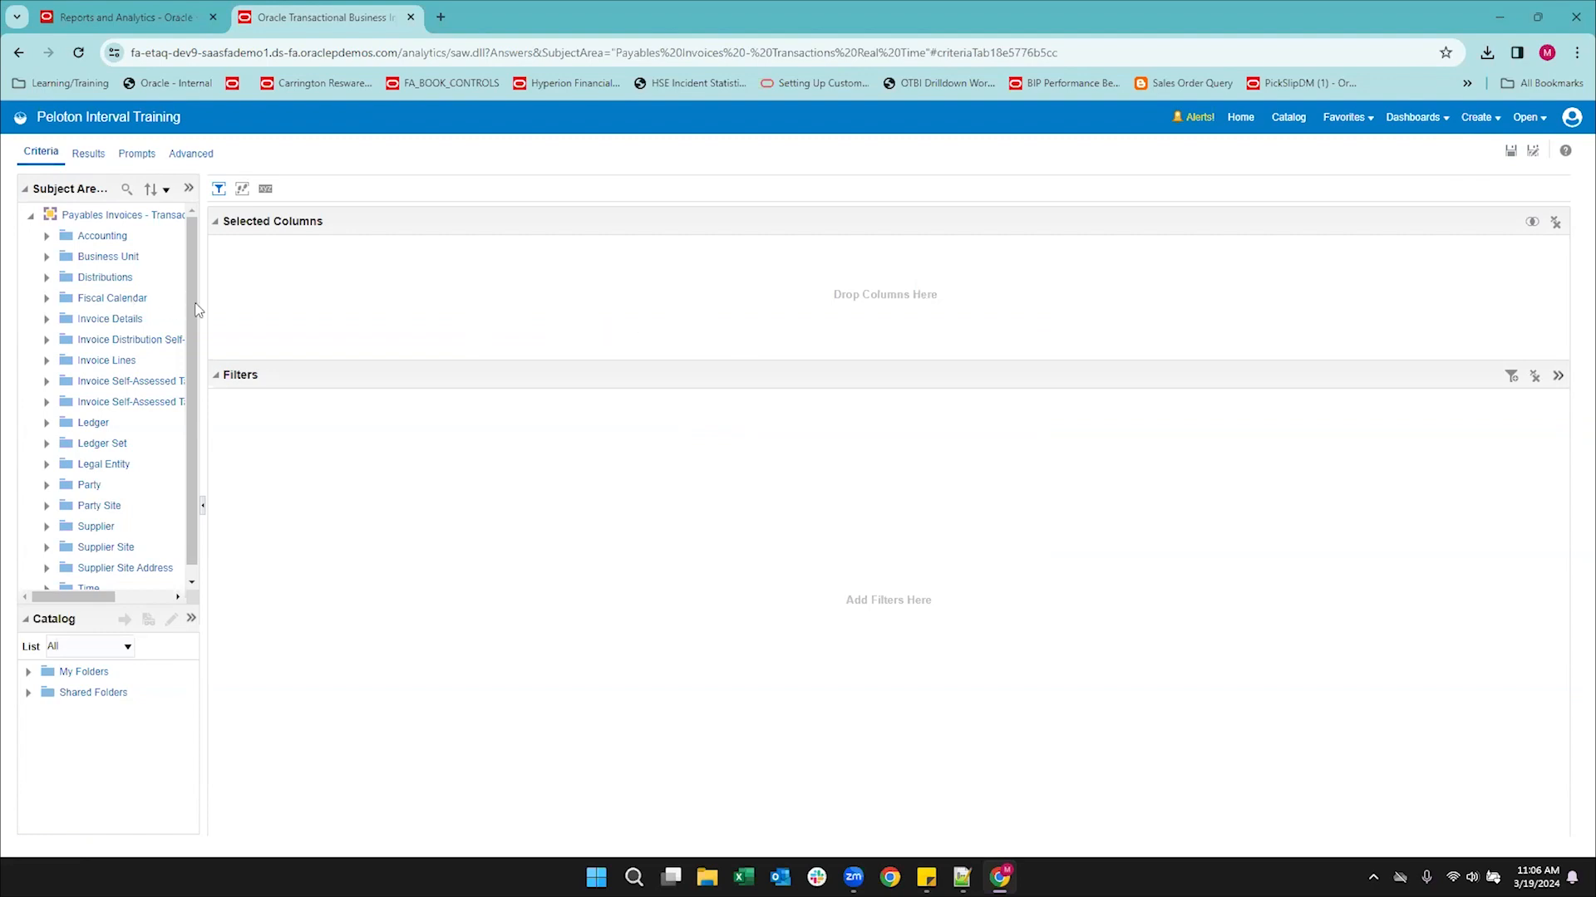
Widen the subject area list and add Supplier Number and Supplier from the Supplier folder to the selected columns.
{"action": "left_click_drag", "start_coordinate": [205, 308], "coordinate": [264, 318]}
{"action": "left_click_drag", "start_coordinate": [285, 330], "coordinate": [318, 330]}
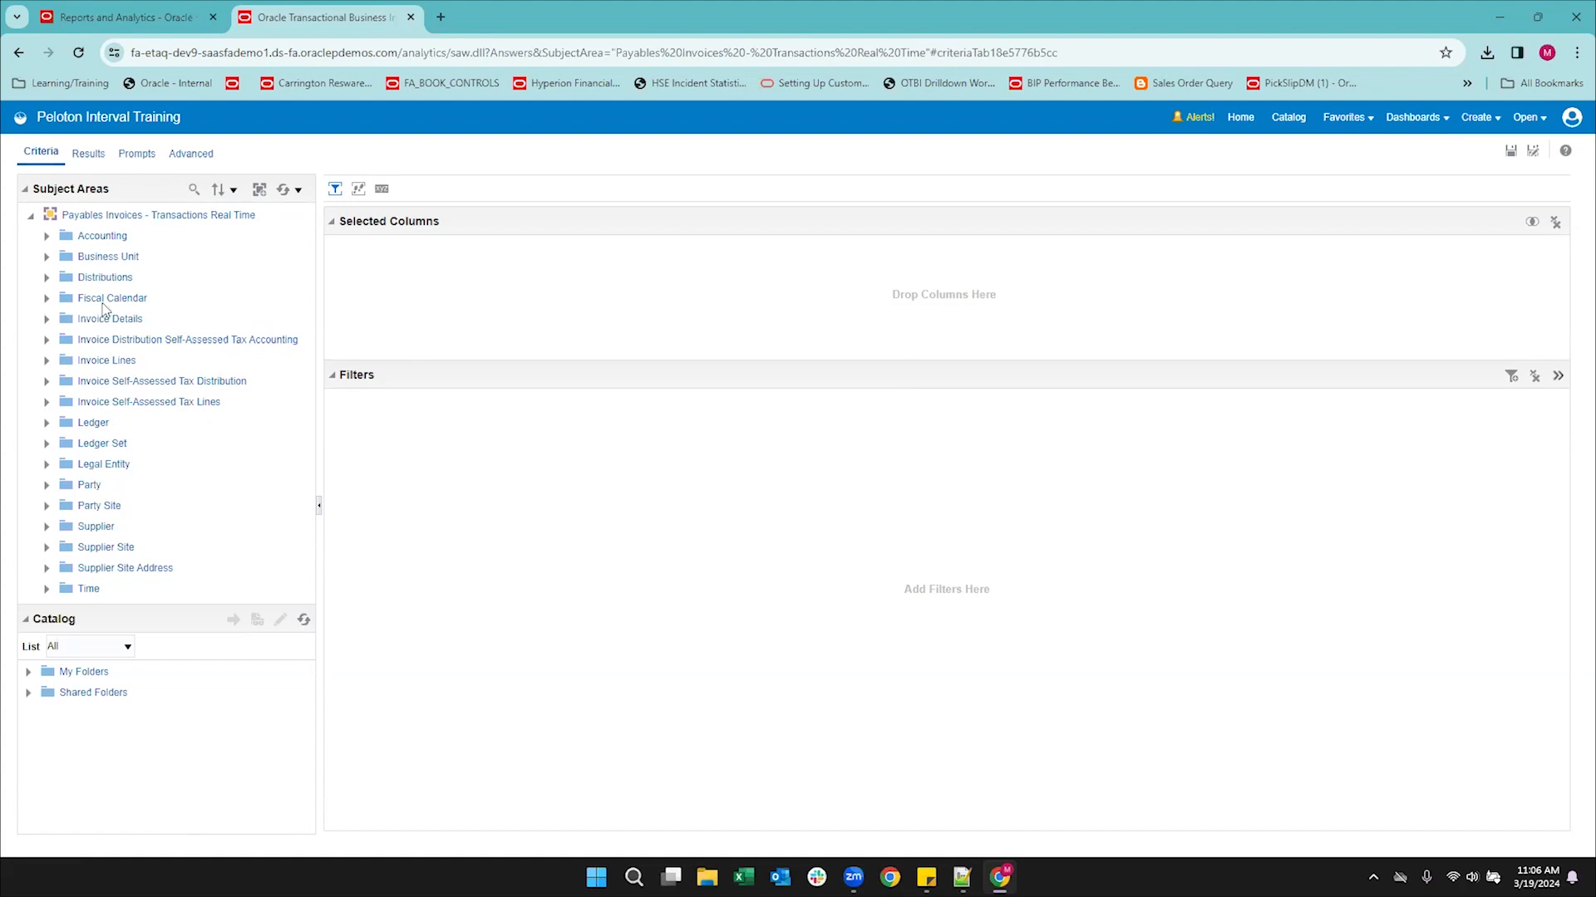
{"action": "left_click", "coordinate": [92, 529]}
{"action": "left_click", "coordinate": [46, 527]}
{"action": "scroll", "coordinate": [116, 520], "scroll_direction": "down", "scroll_amount": 3}
{"action": "scroll", "coordinate": [117, 521], "scroll_direction": "down", "scroll_amount": 9}
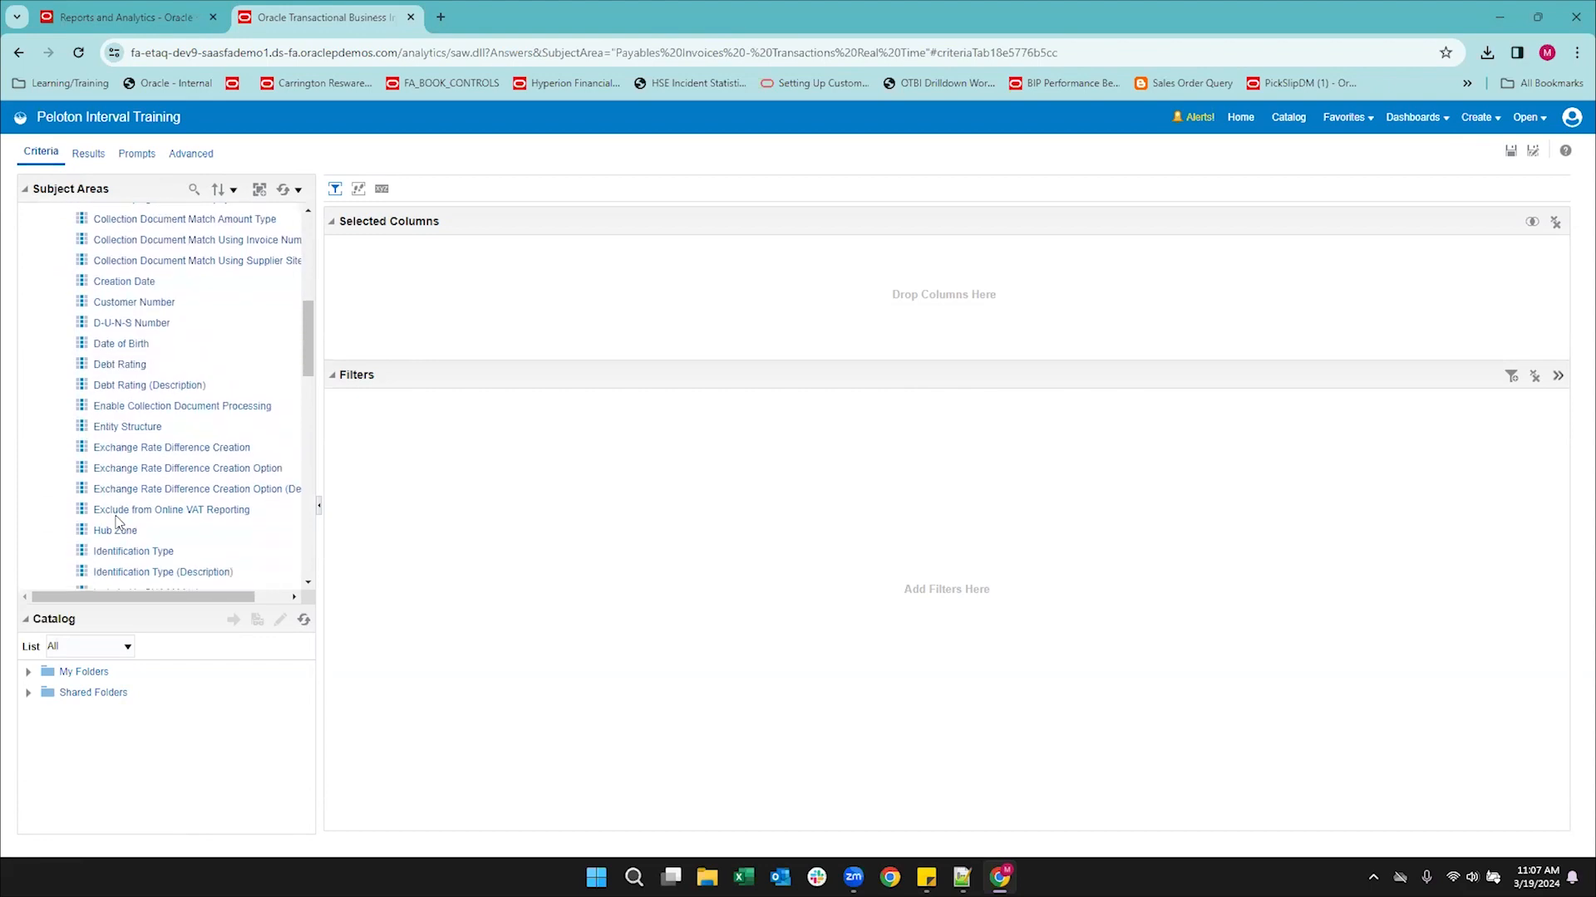
{"action": "scroll", "coordinate": [119, 521], "scroll_direction": "down", "scroll_amount": 9}
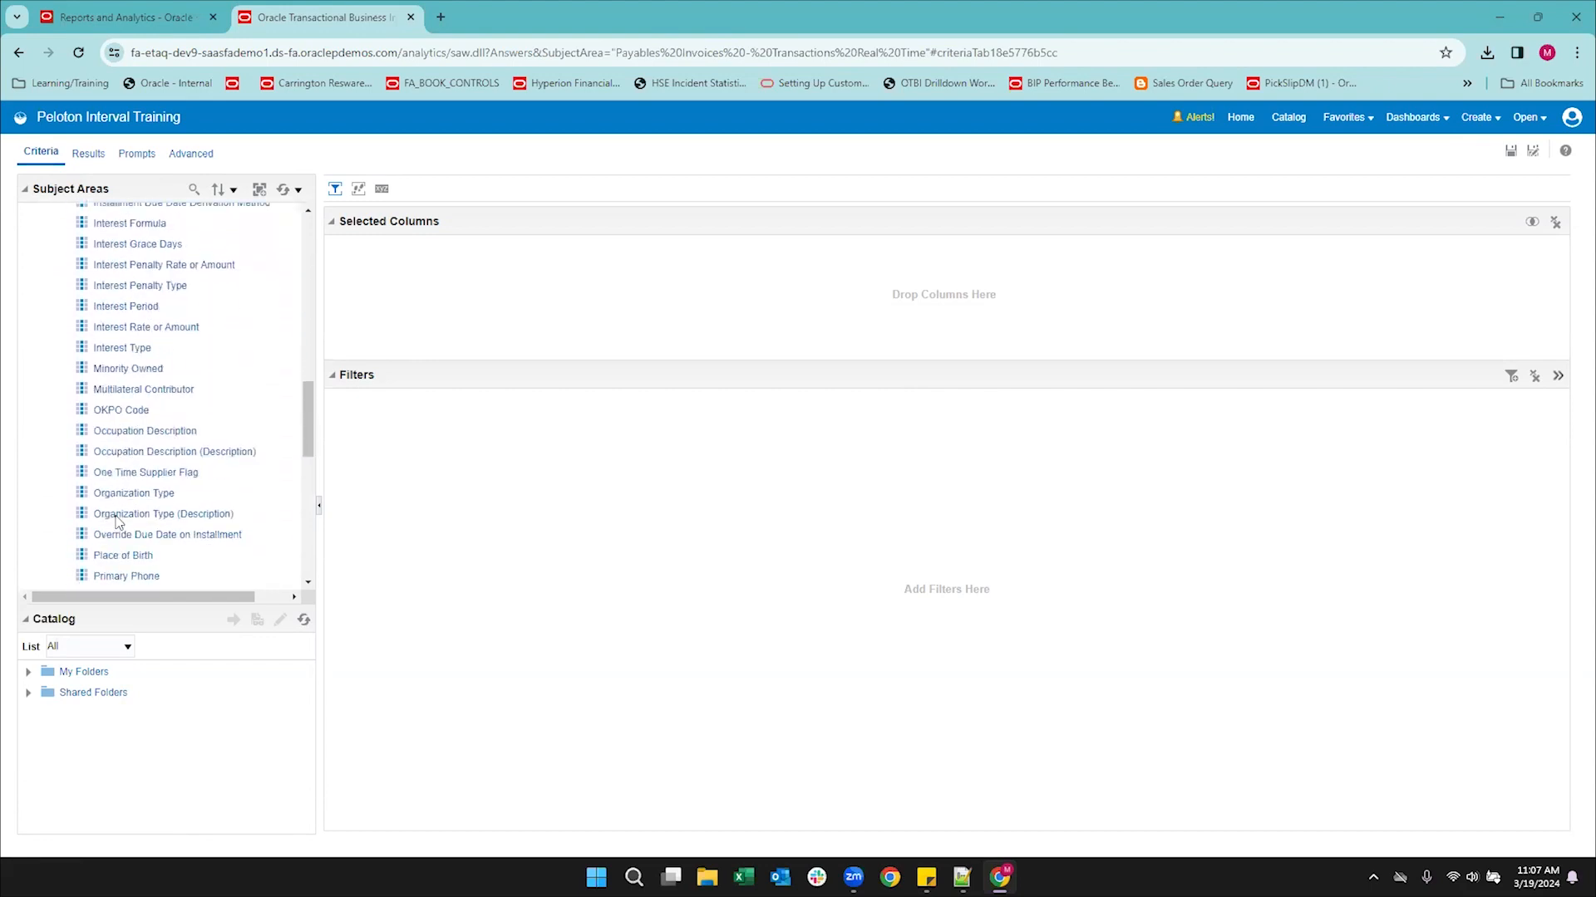
{"action": "scroll", "coordinate": [116, 521], "scroll_direction": "down", "scroll_amount": 2}
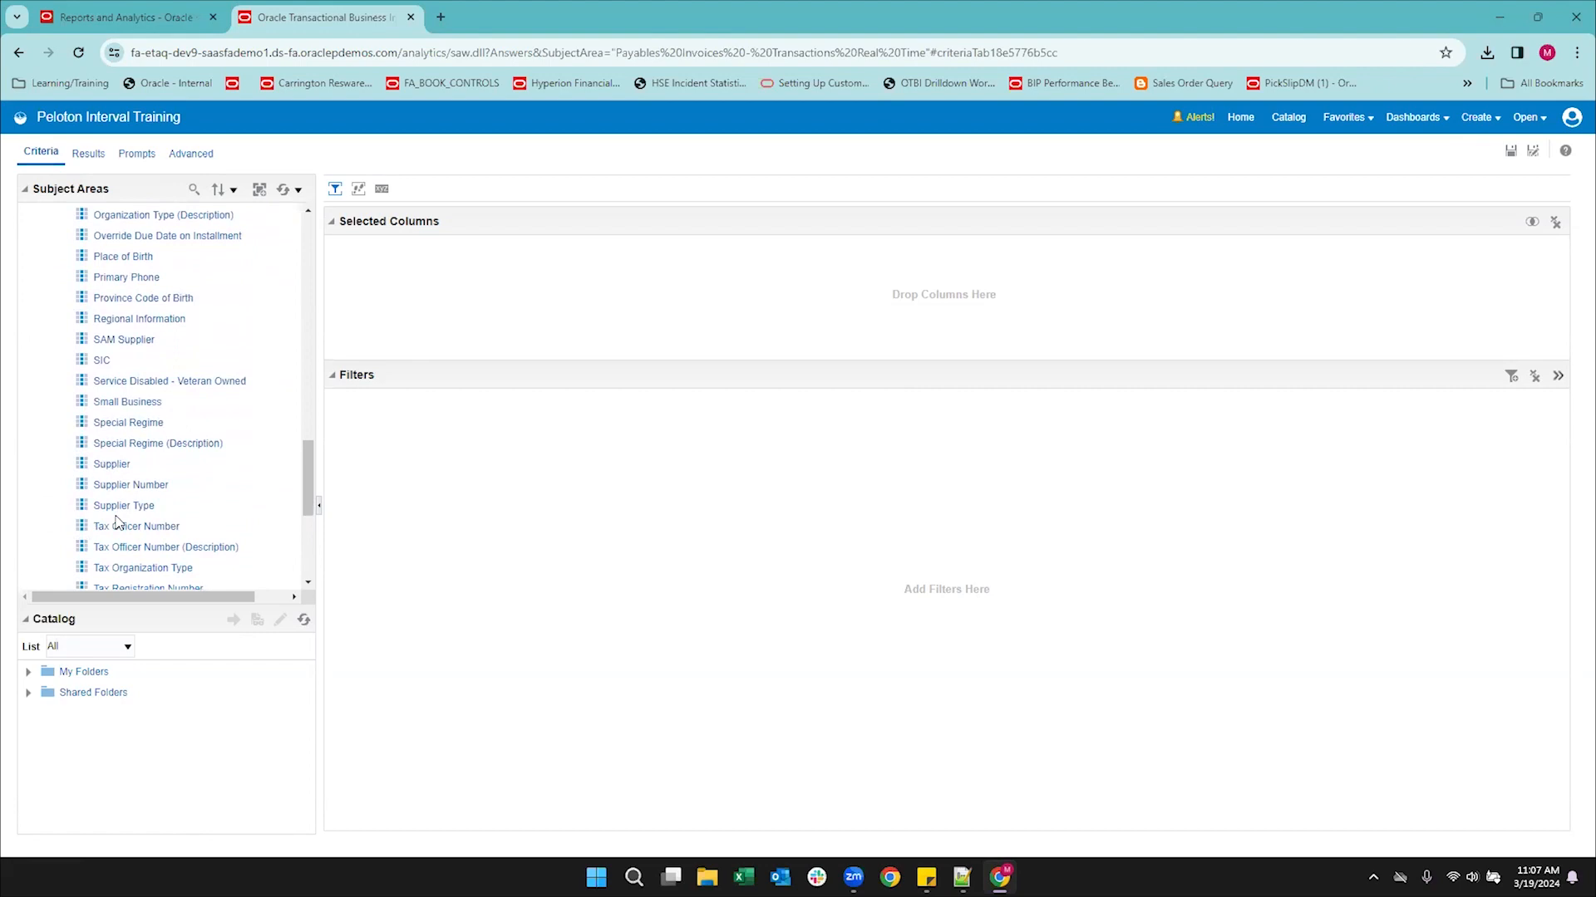
{"action": "mouse_move", "coordinate": [122, 471]}
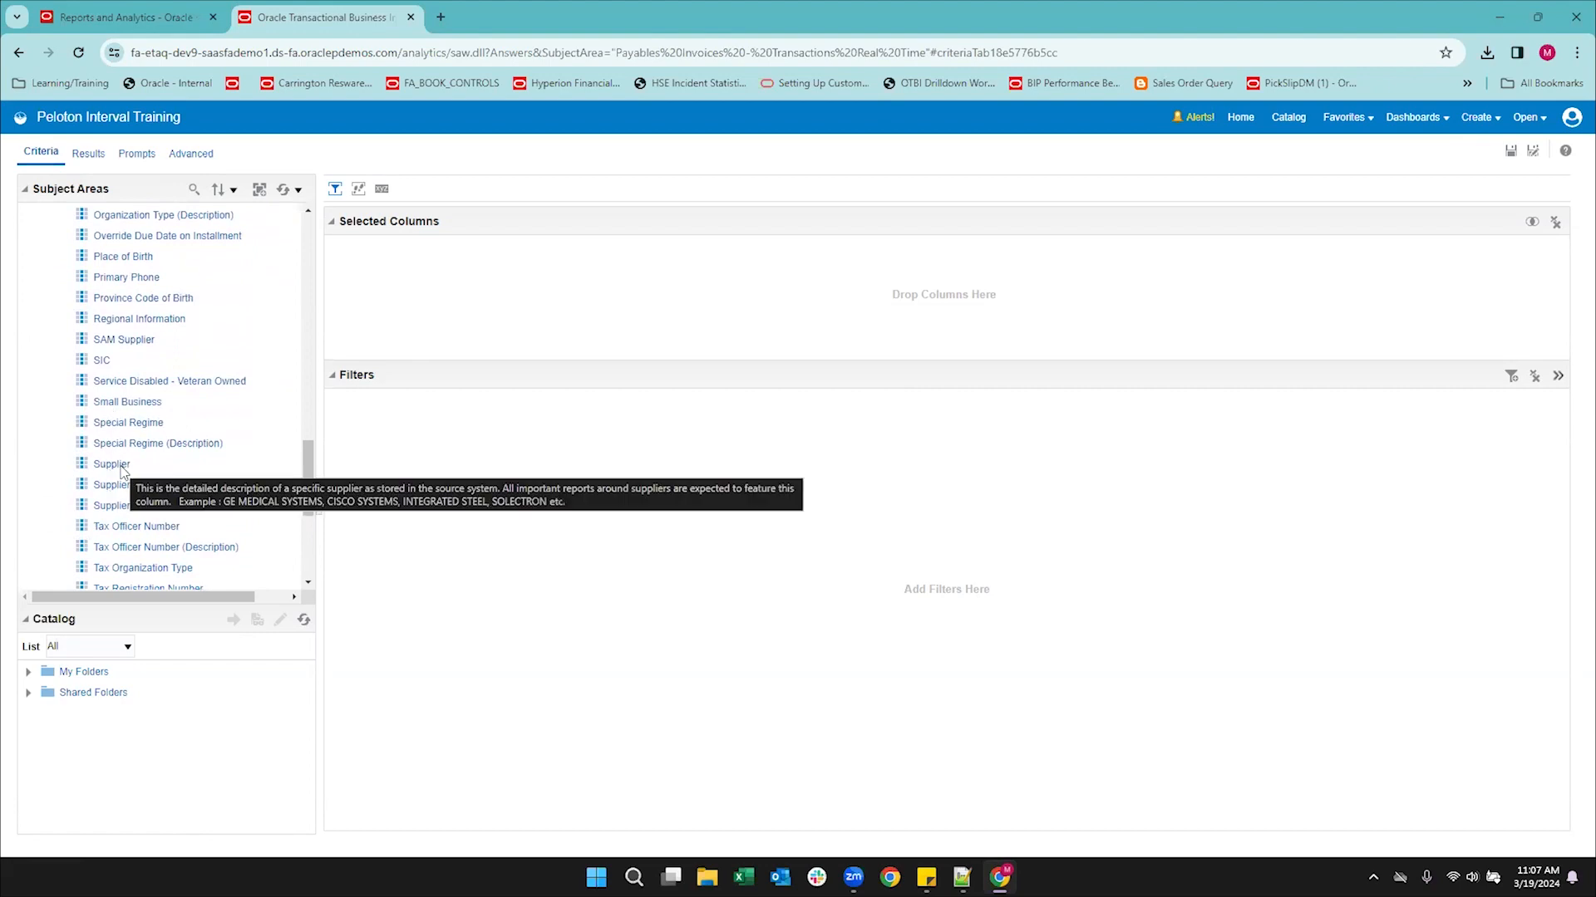
{"action": "double_click", "coordinate": [123, 487]}
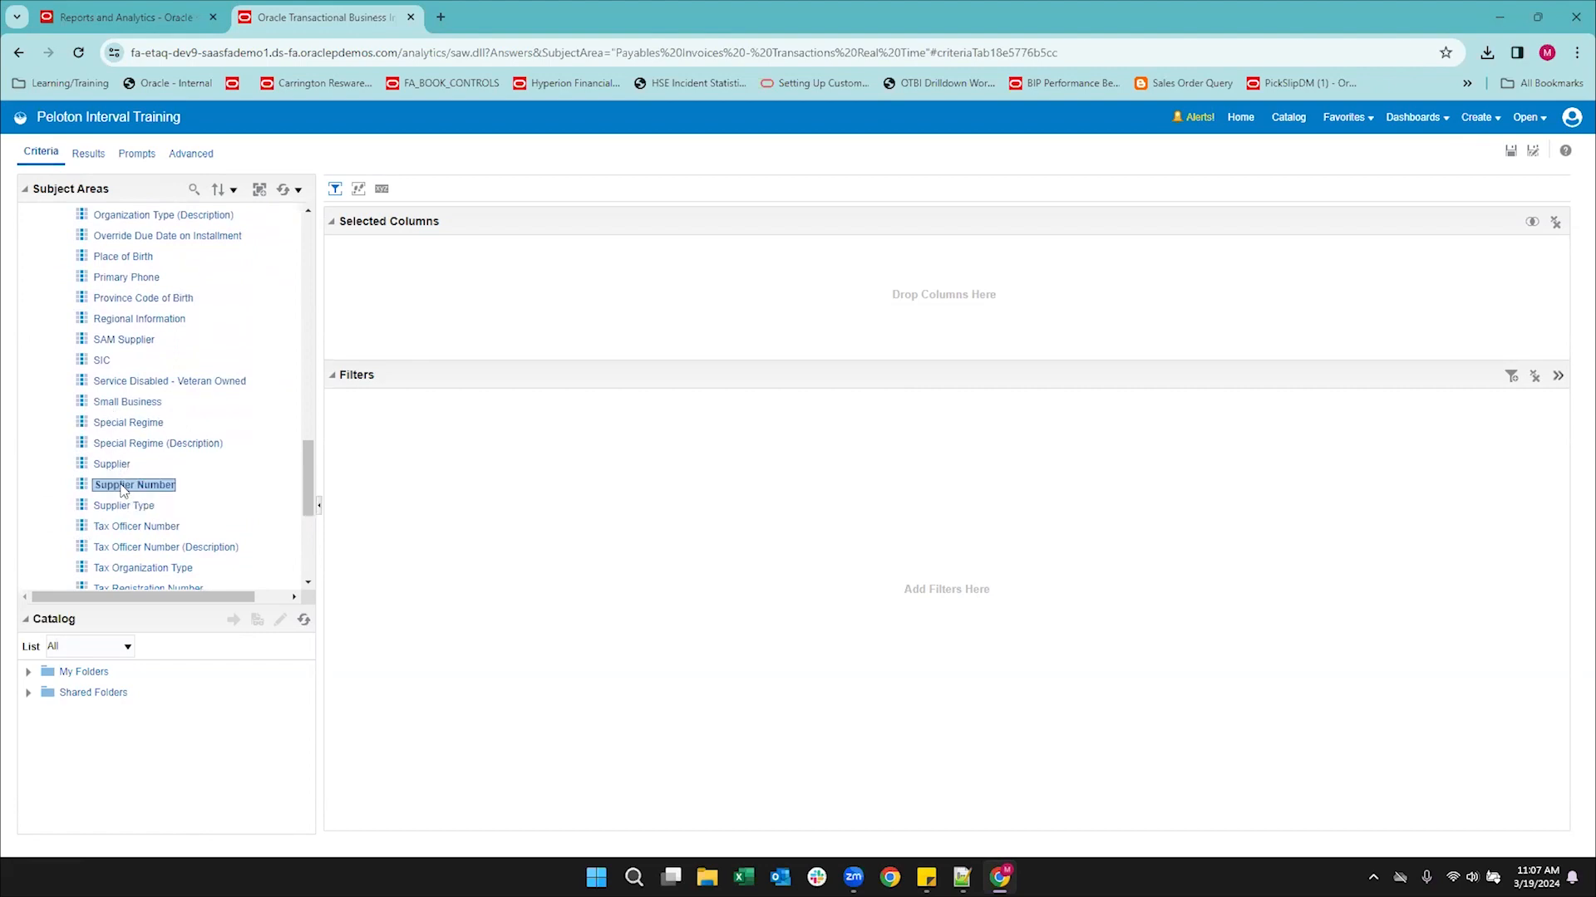
{"action": "left_click_drag", "start_coordinate": [113, 467], "coordinate": [478, 274]}
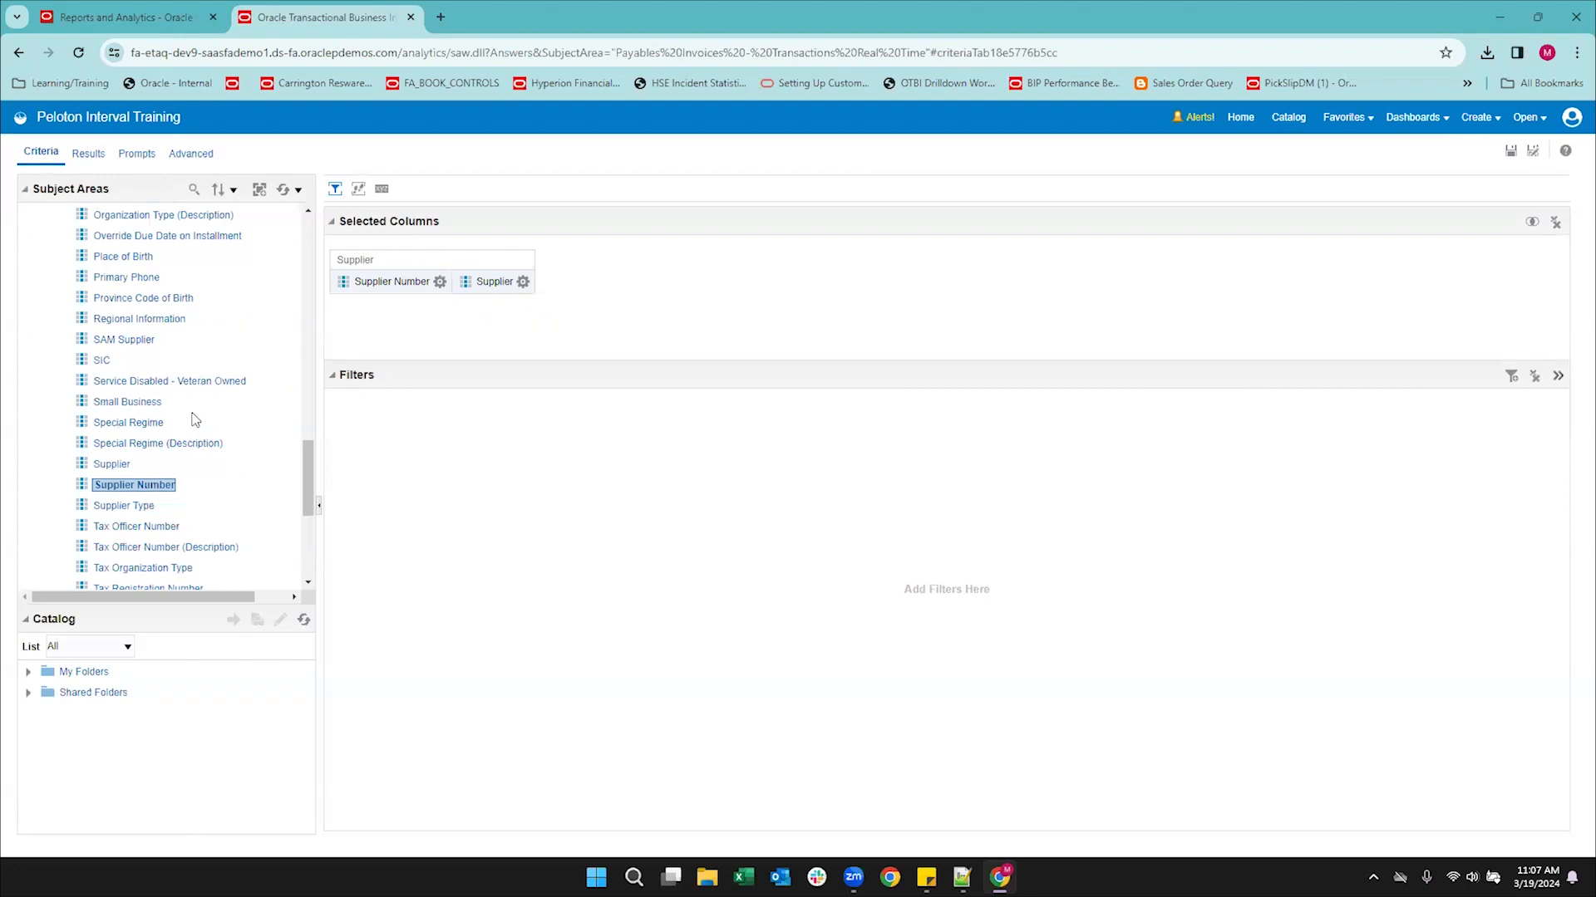
Add Accounting Period Name from the Fiscal Calendar folder to the selected columns.
{"action": "scroll", "coordinate": [195, 420], "scroll_direction": "up", "scroll_amount": 10}
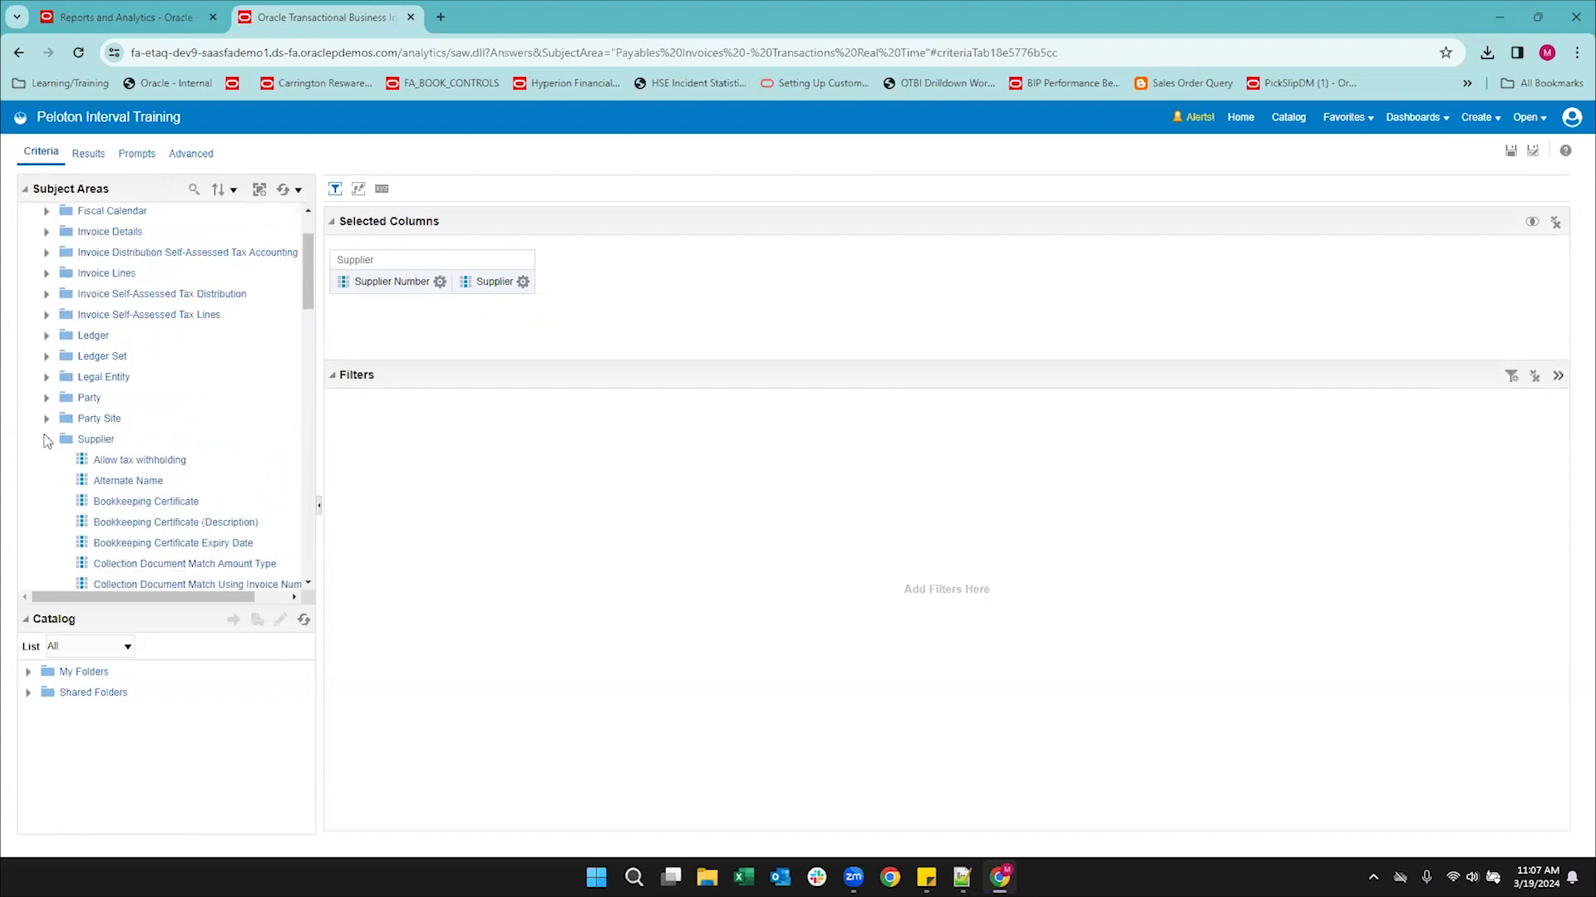
{"action": "left_click", "coordinate": [47, 439]}
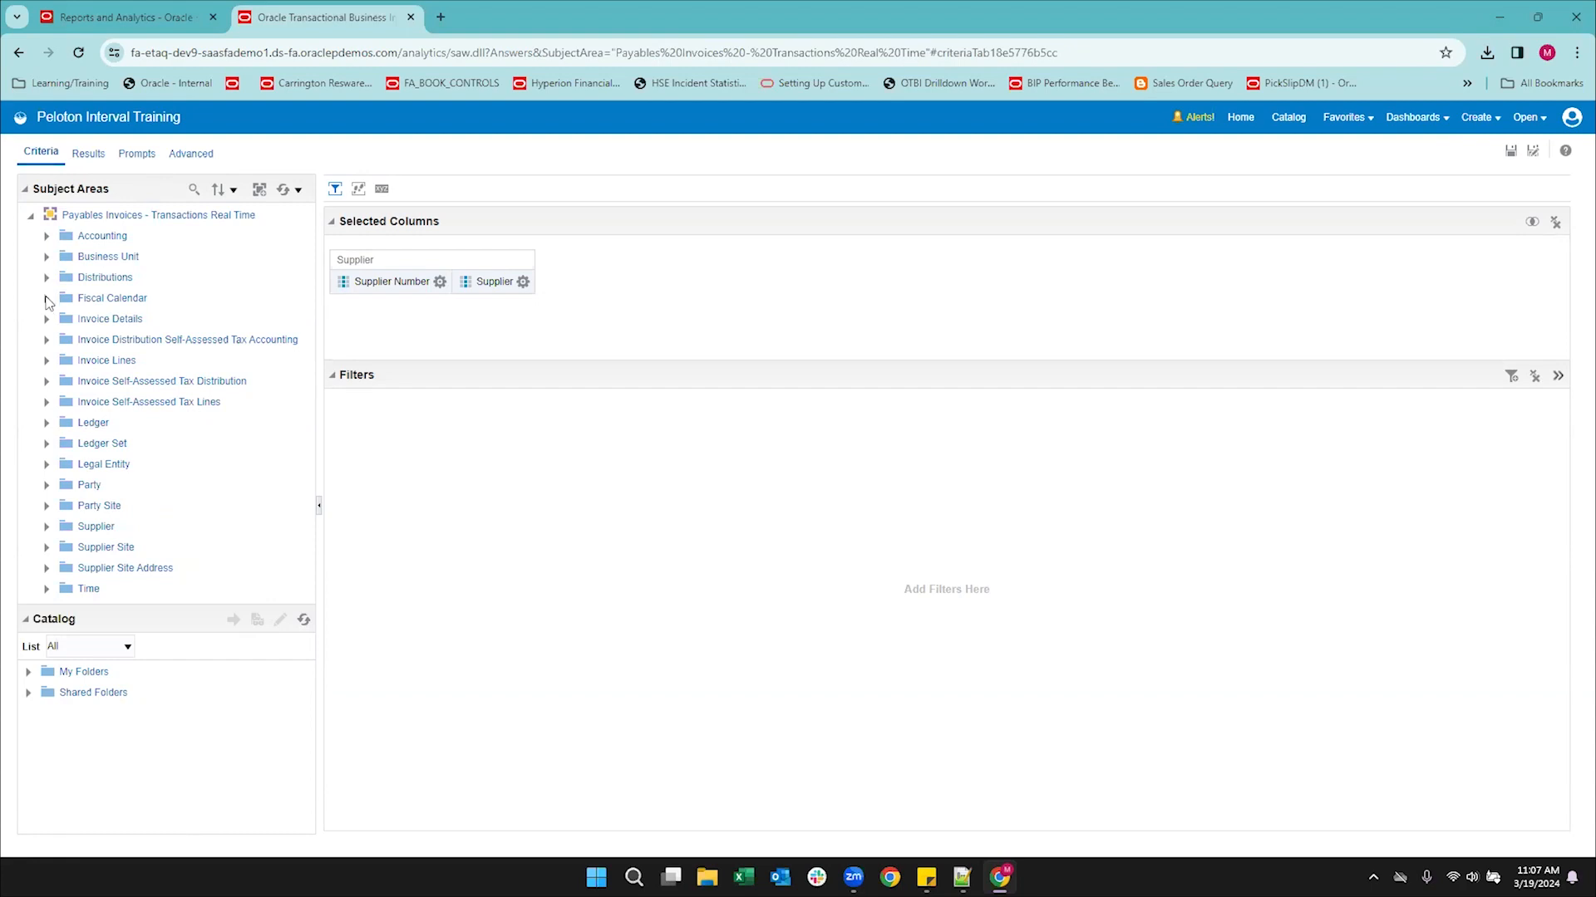
{"action": "left_click", "coordinate": [47, 298]}
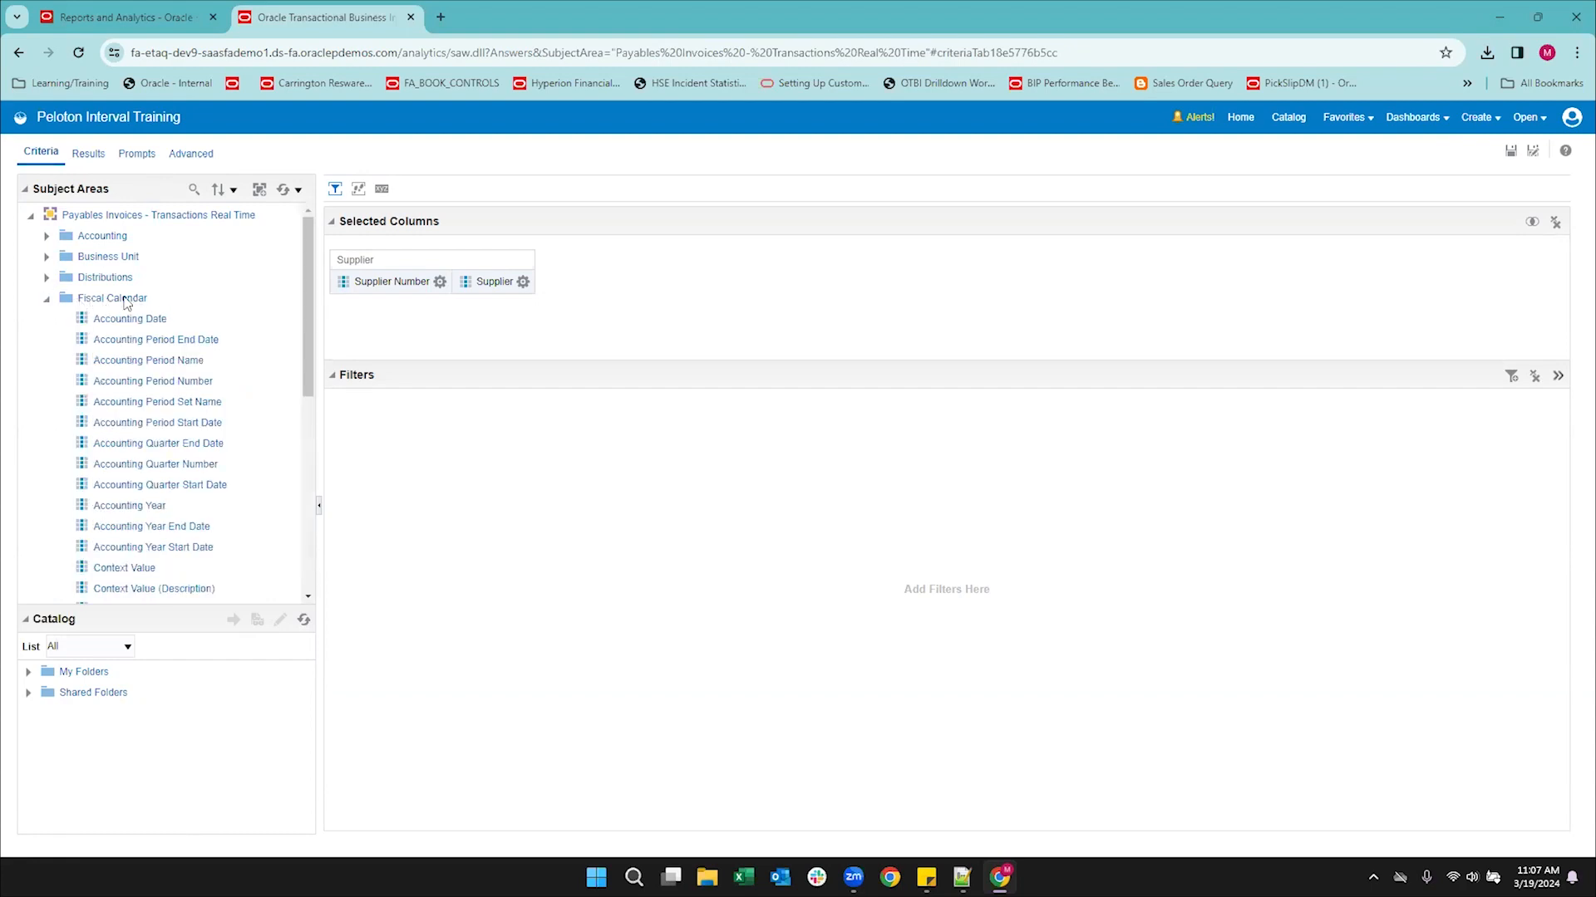
{"action": "mouse_move", "coordinate": [131, 304]}
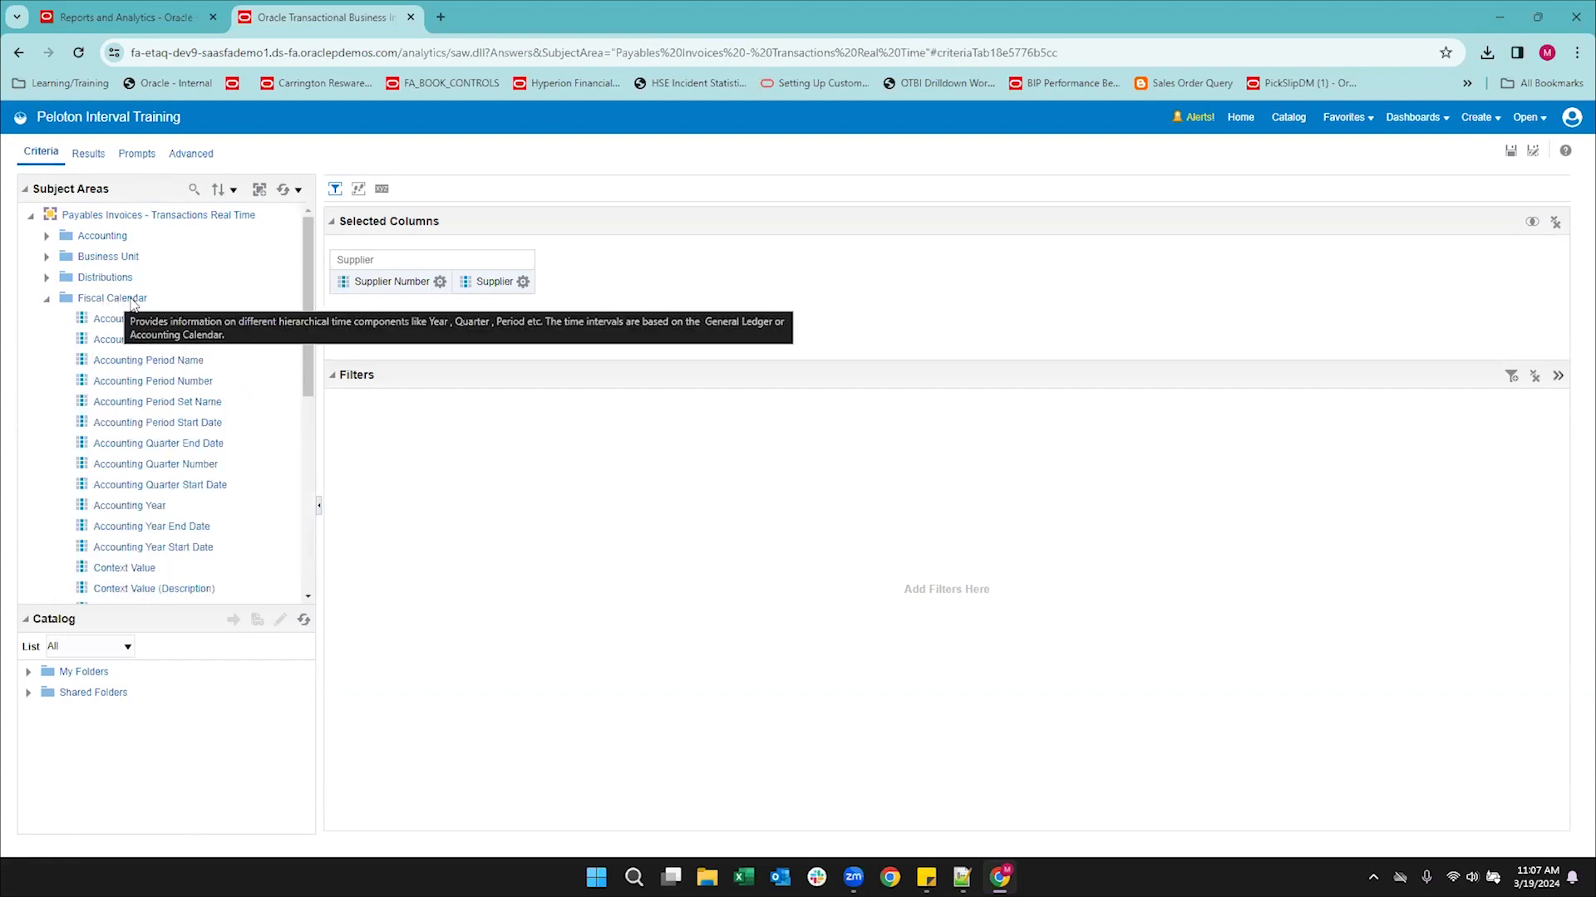
{"action": "scroll", "coordinate": [201, 303], "scroll_direction": "down", "scroll_amount": 10}
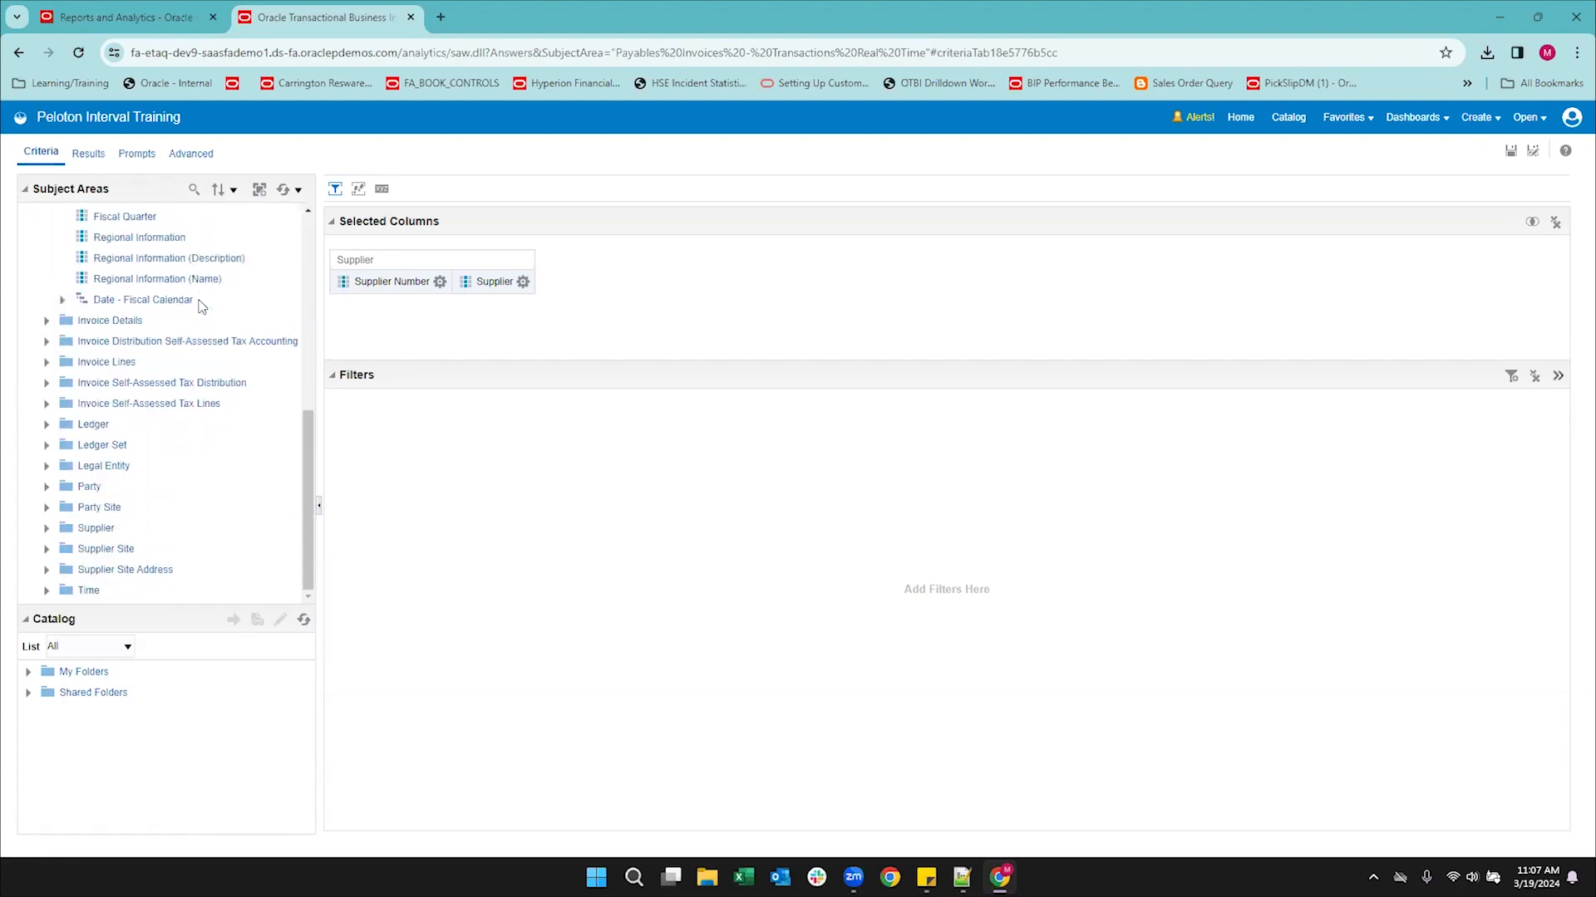
{"action": "scroll", "coordinate": [216, 512], "scroll_direction": "up", "scroll_amount": 5}
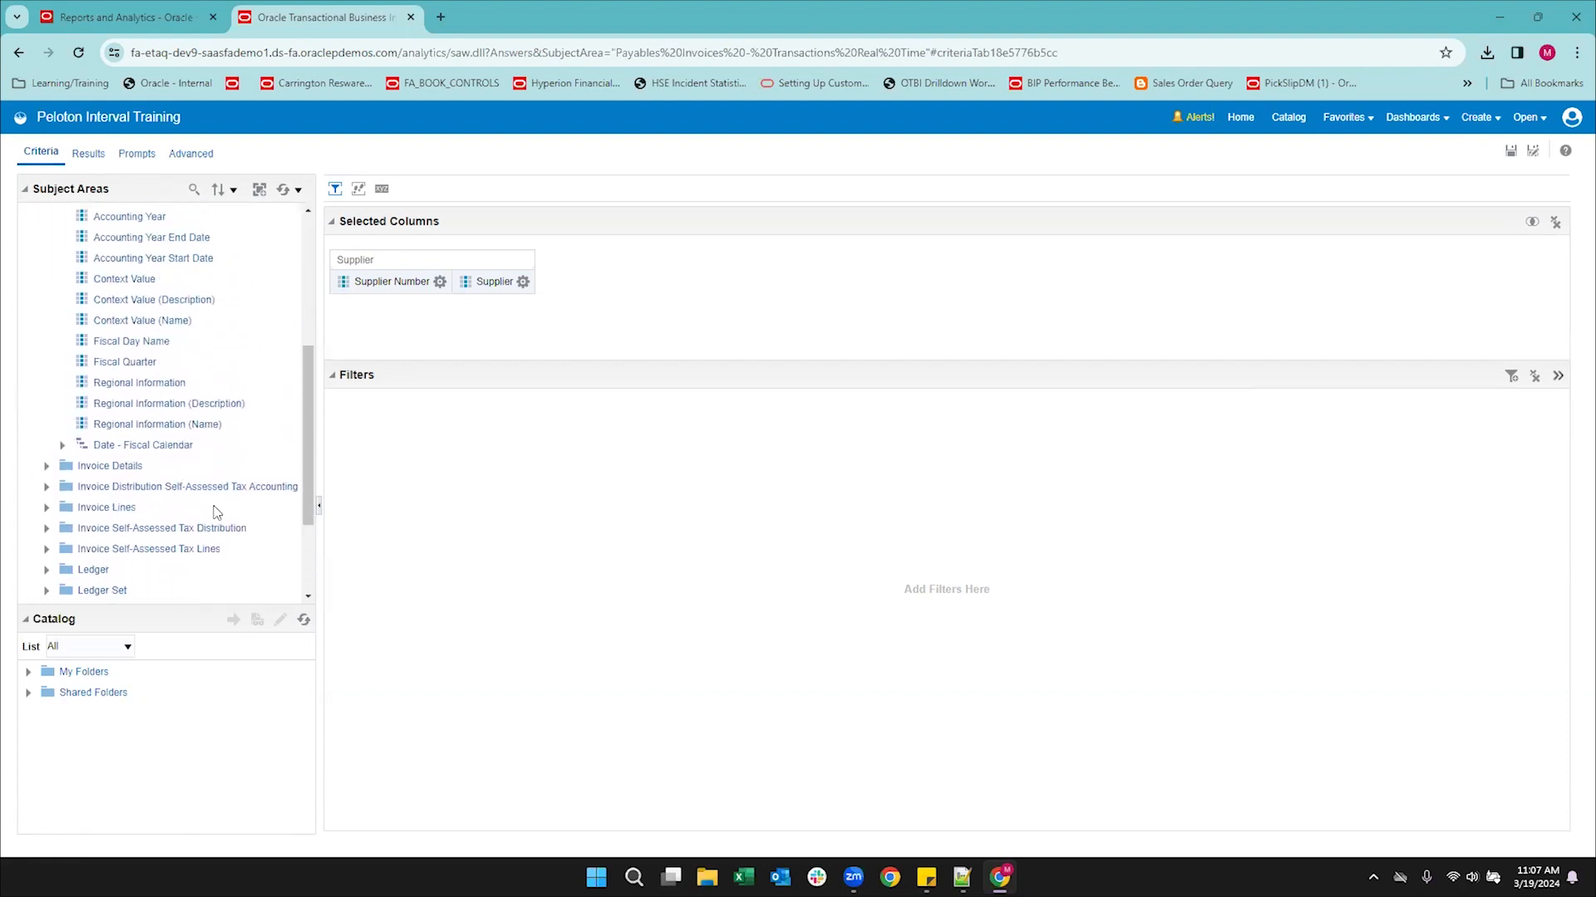
{"action": "scroll", "coordinate": [216, 512], "scroll_direction": "up", "scroll_amount": 1}
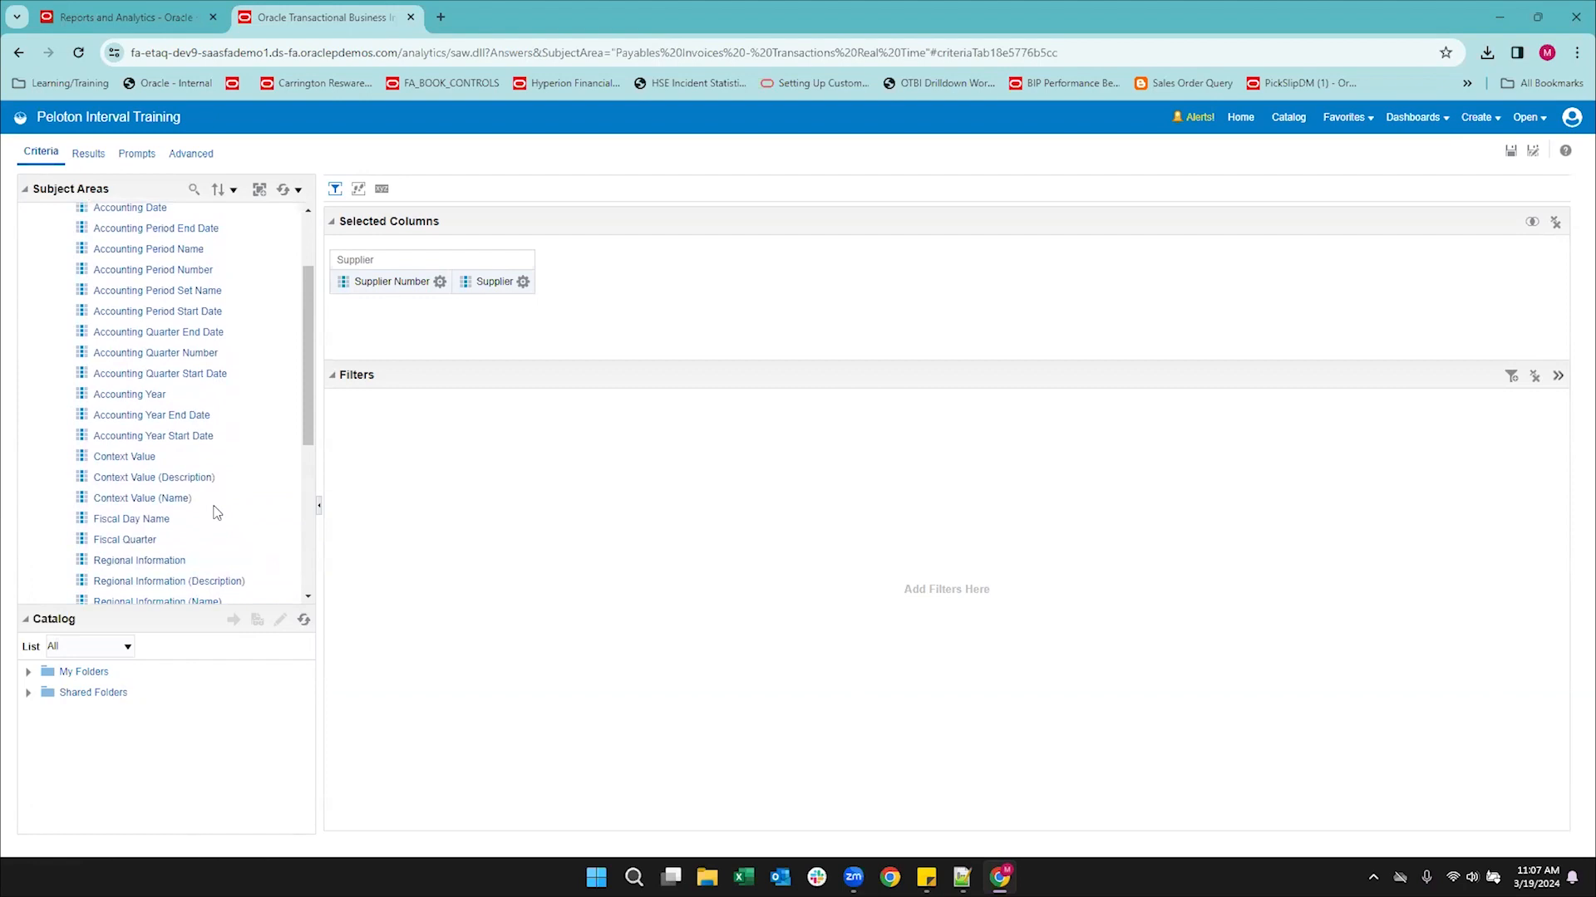
{"action": "scroll", "coordinate": [216, 511], "scroll_direction": "up", "scroll_amount": 2}
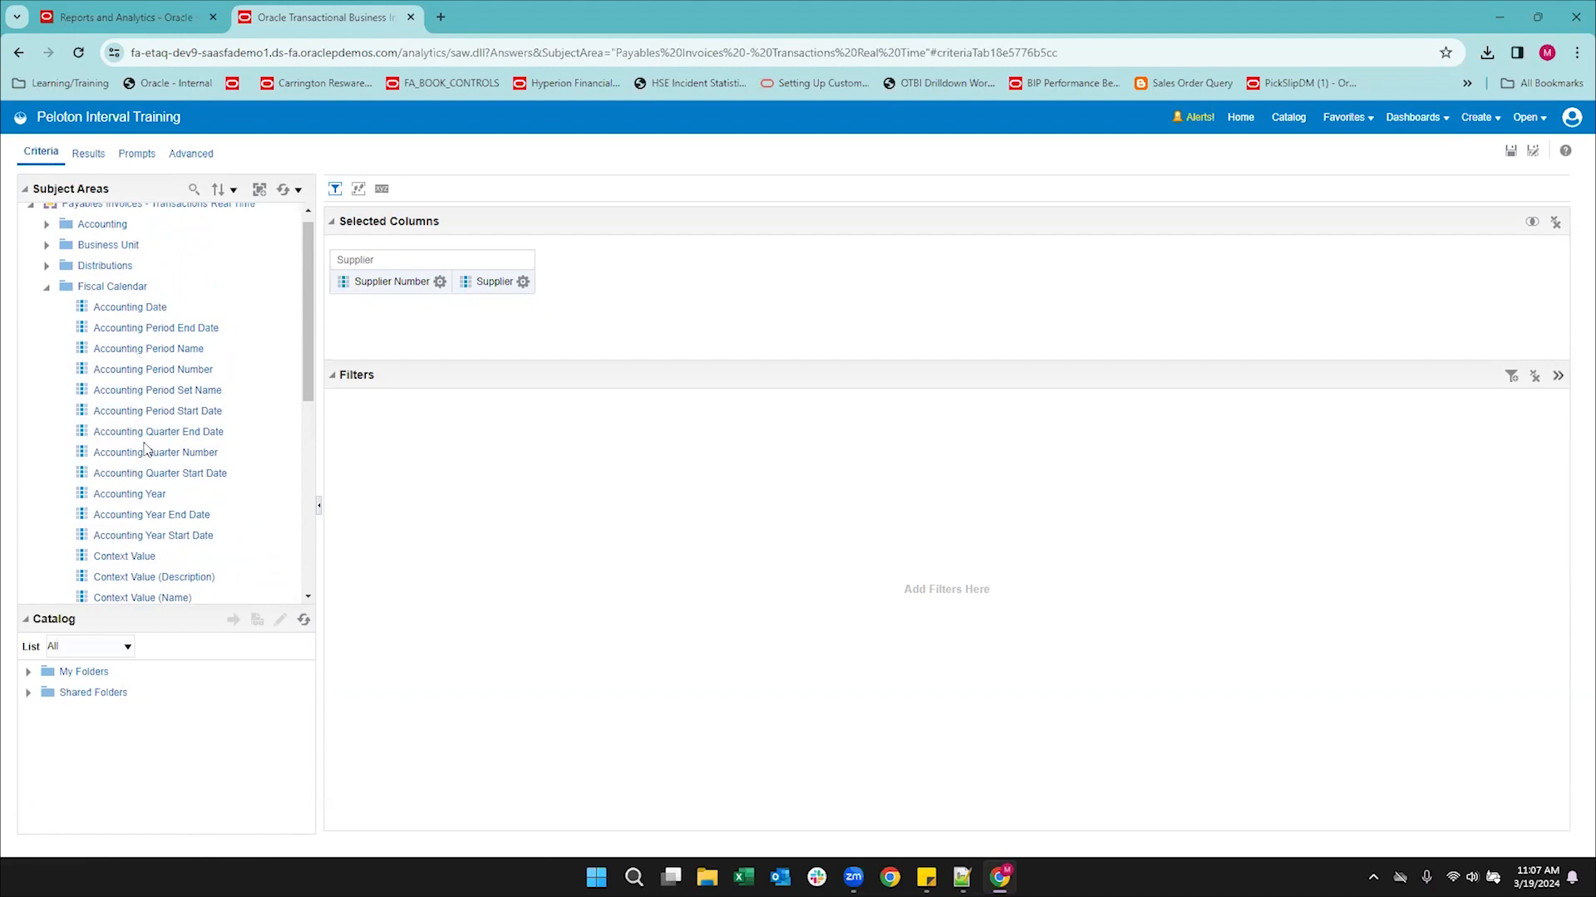
{"action": "left_click_drag", "start_coordinate": [138, 356], "coordinate": [541, 284]}
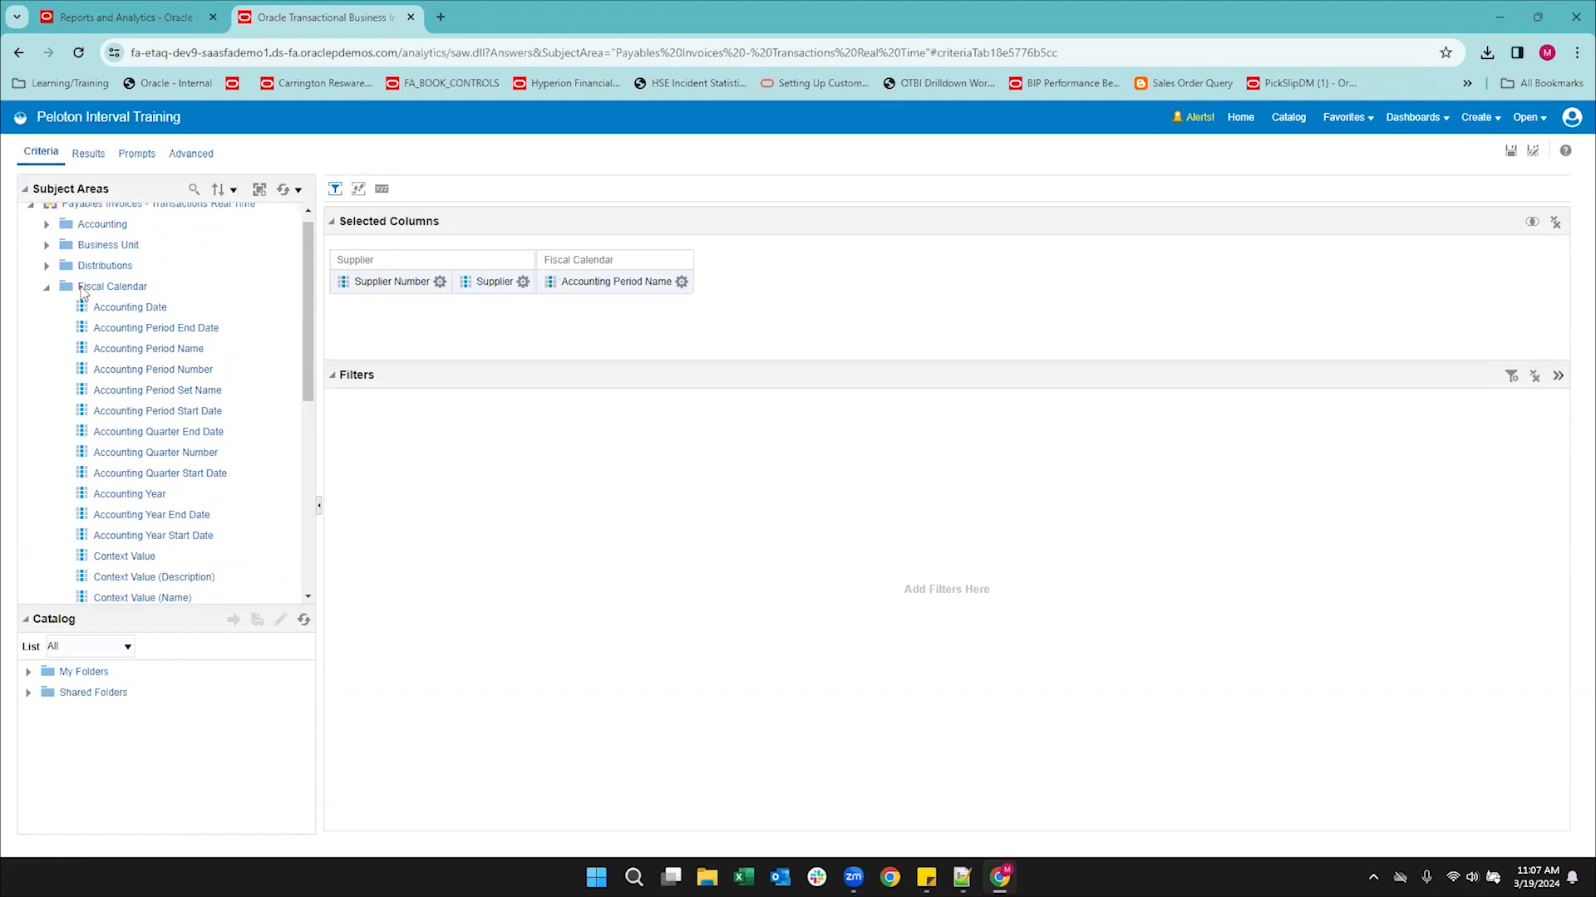
{"action": "left_click", "coordinate": [47, 287]}
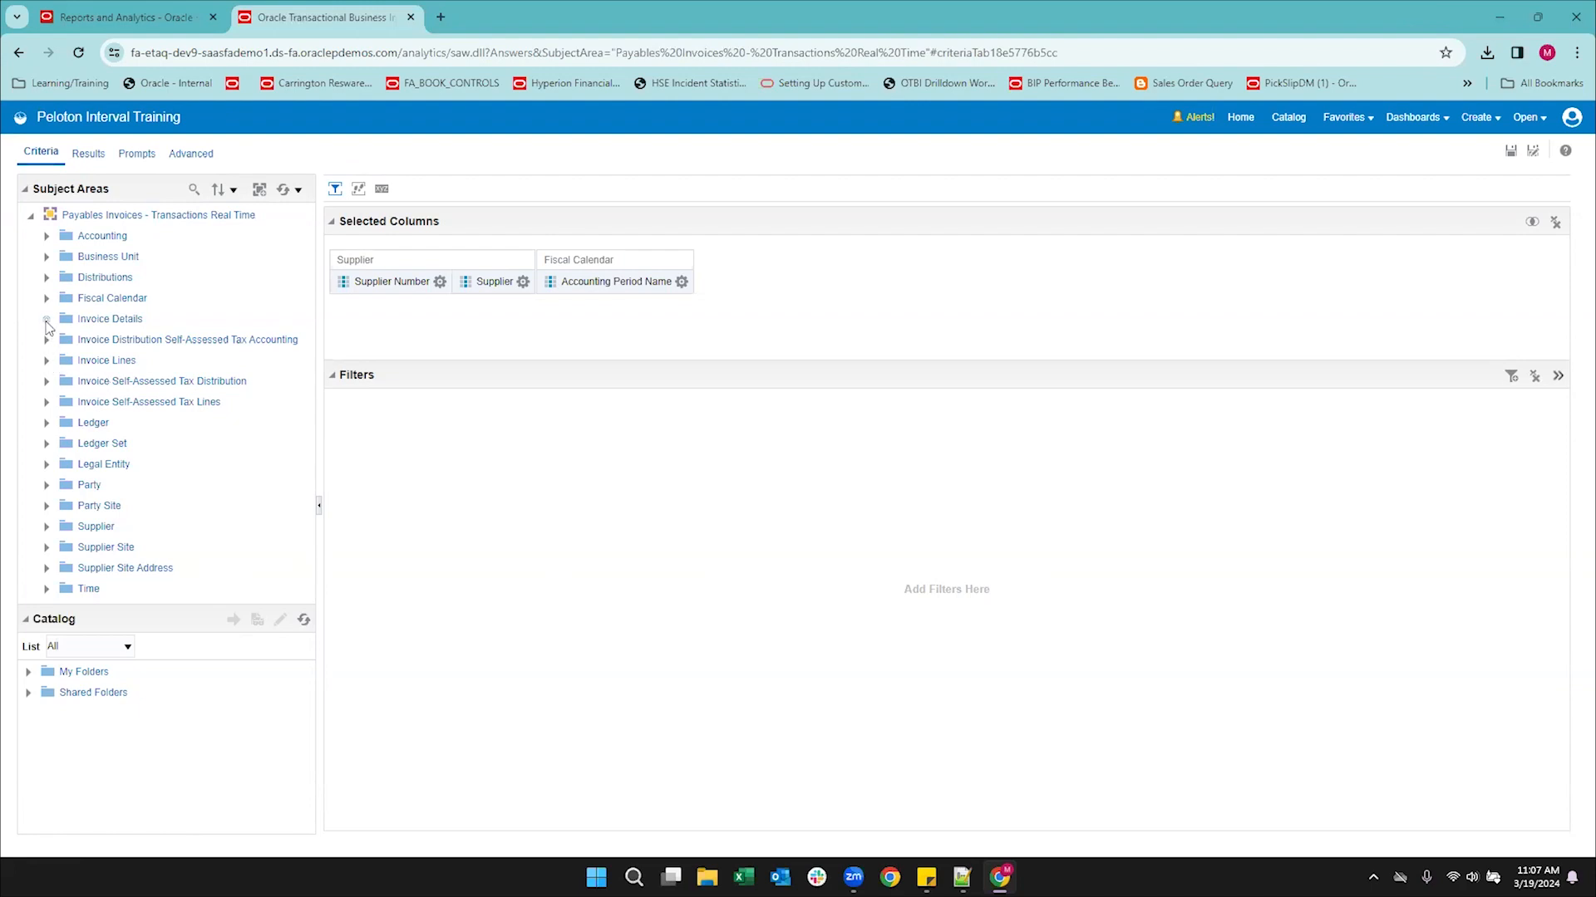
Add Invoice Date and Terms Date from General Information under Invoice Details to the selected columns.
{"action": "left_click", "coordinate": [47, 321]}
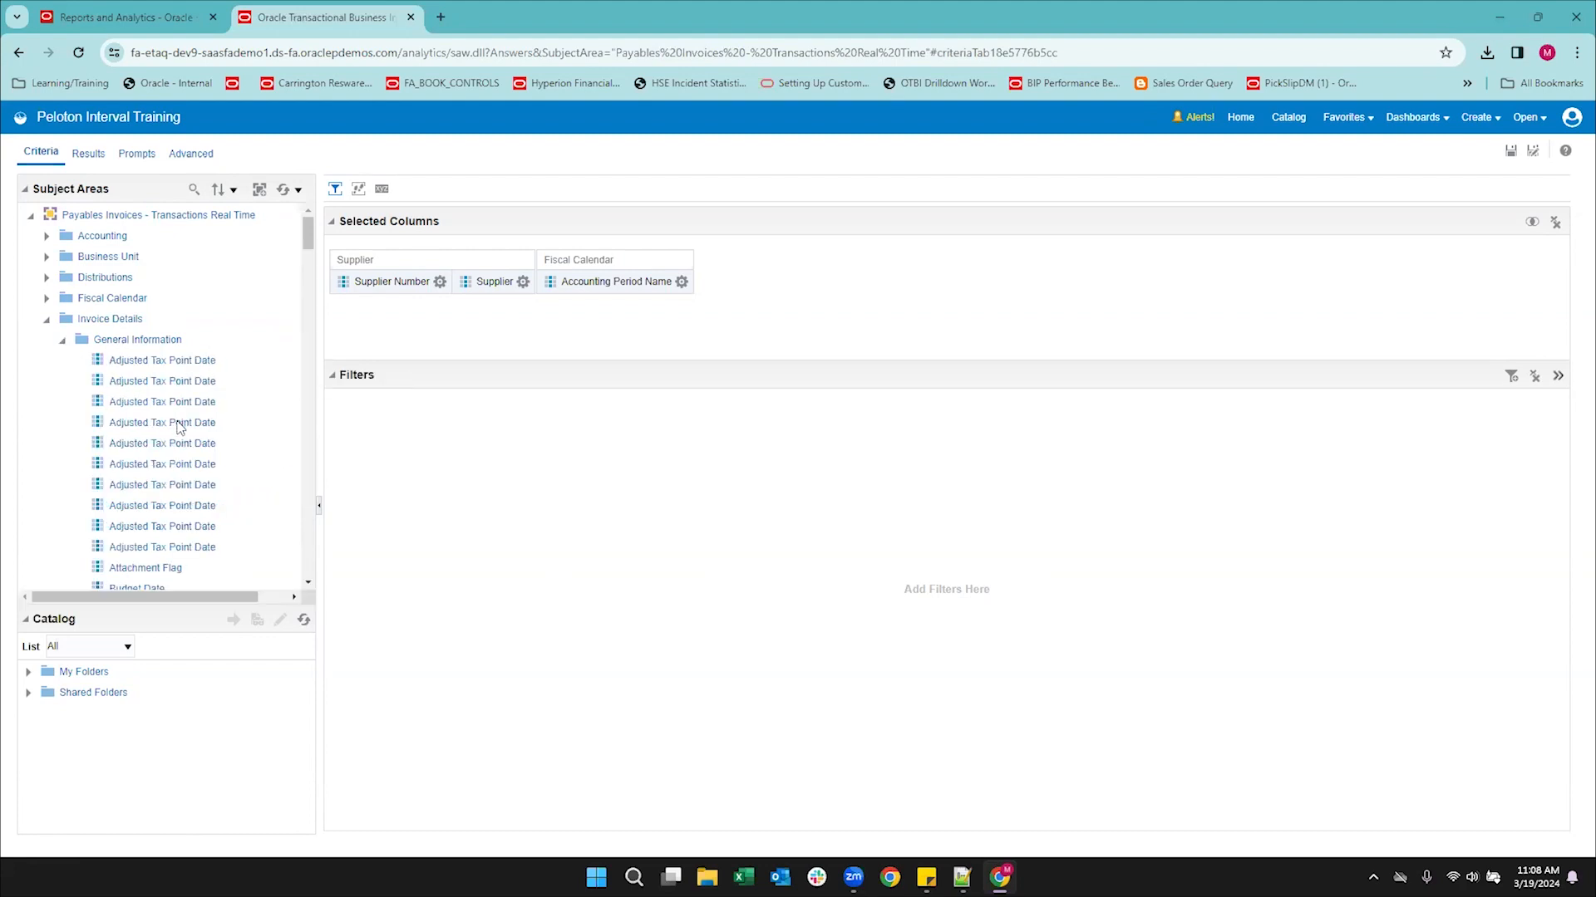
{"action": "scroll", "coordinate": [181, 423], "scroll_direction": "down", "scroll_amount": 10}
{"action": "scroll", "coordinate": [179, 427], "scroll_direction": "down", "scroll_amount": 10}
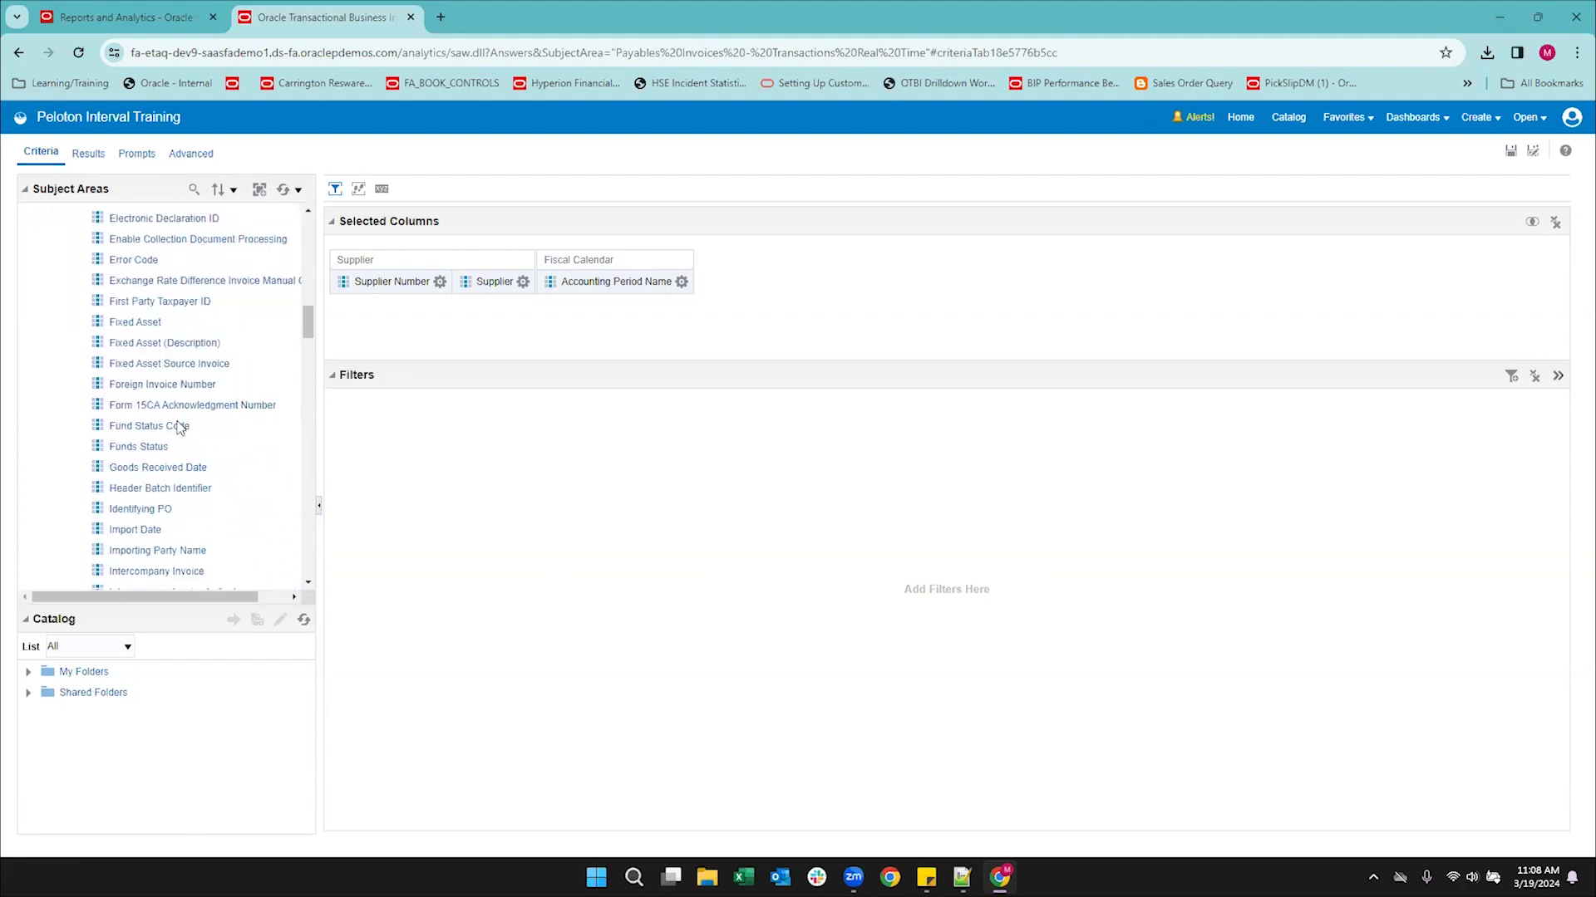
{"action": "scroll", "coordinate": [177, 428], "scroll_direction": "down", "scroll_amount": 5}
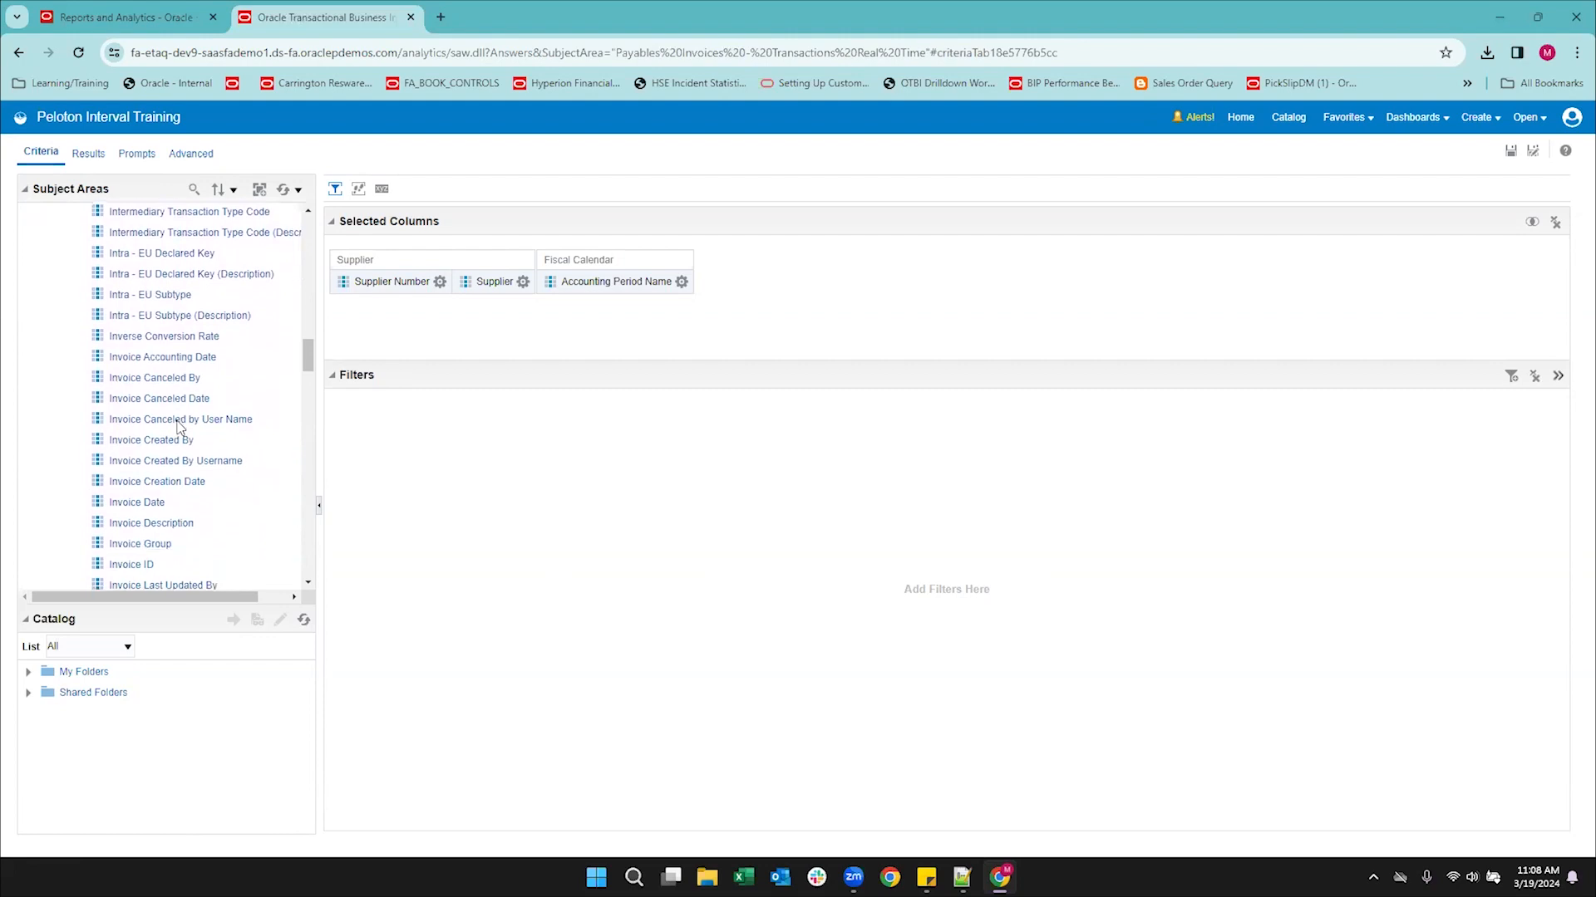
{"action": "double_click", "coordinate": [148, 441]}
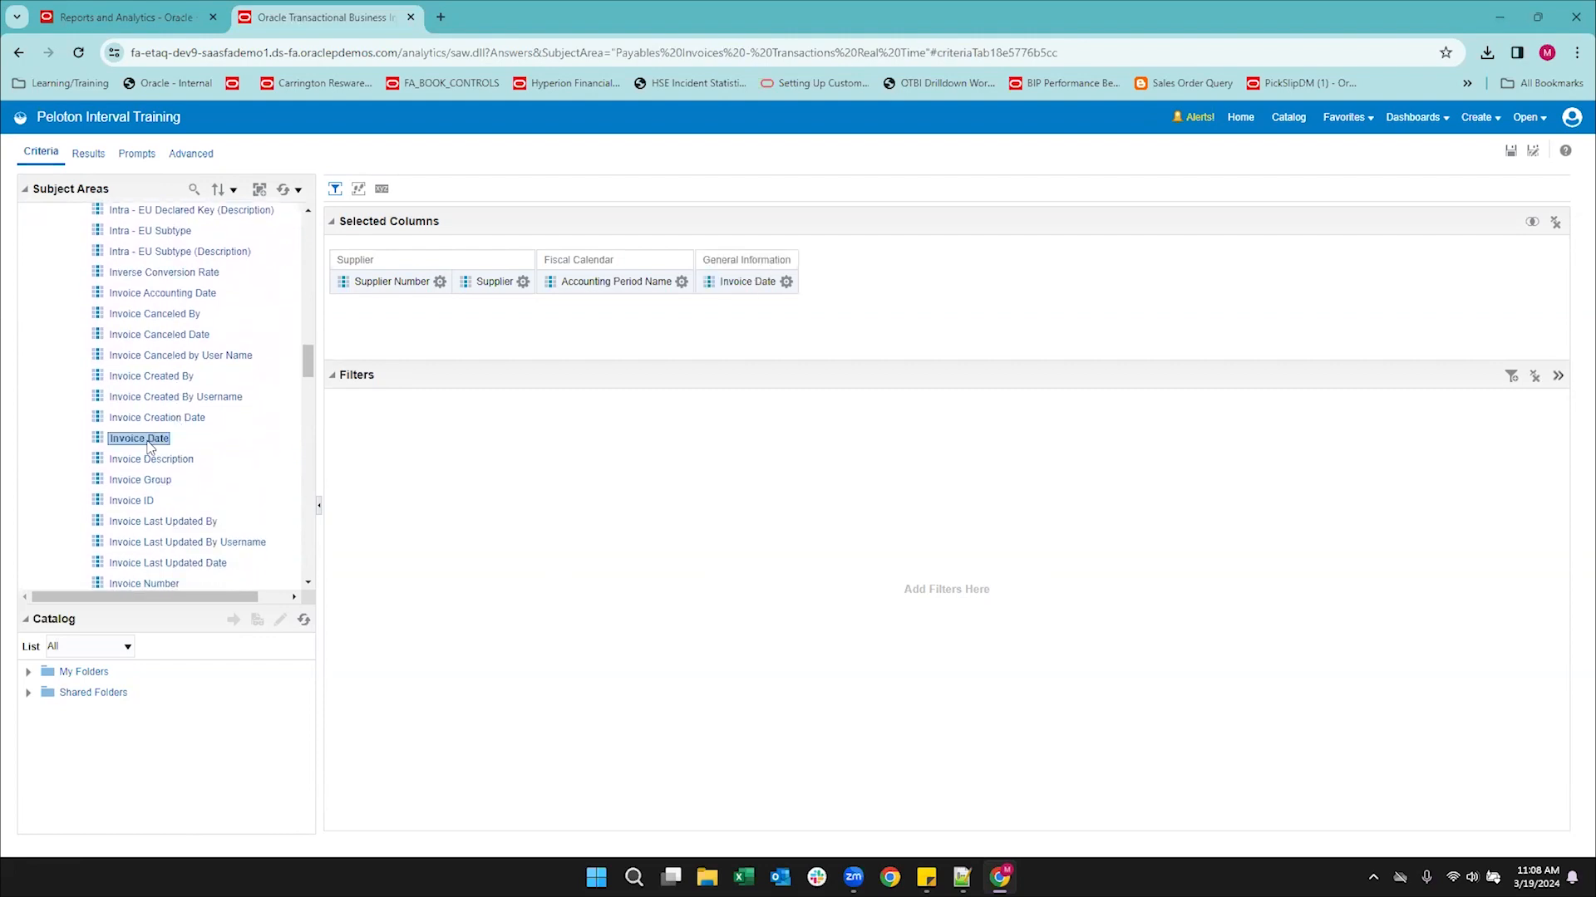
{"action": "scroll", "coordinate": [149, 448], "scroll_direction": "down", "scroll_amount": 10}
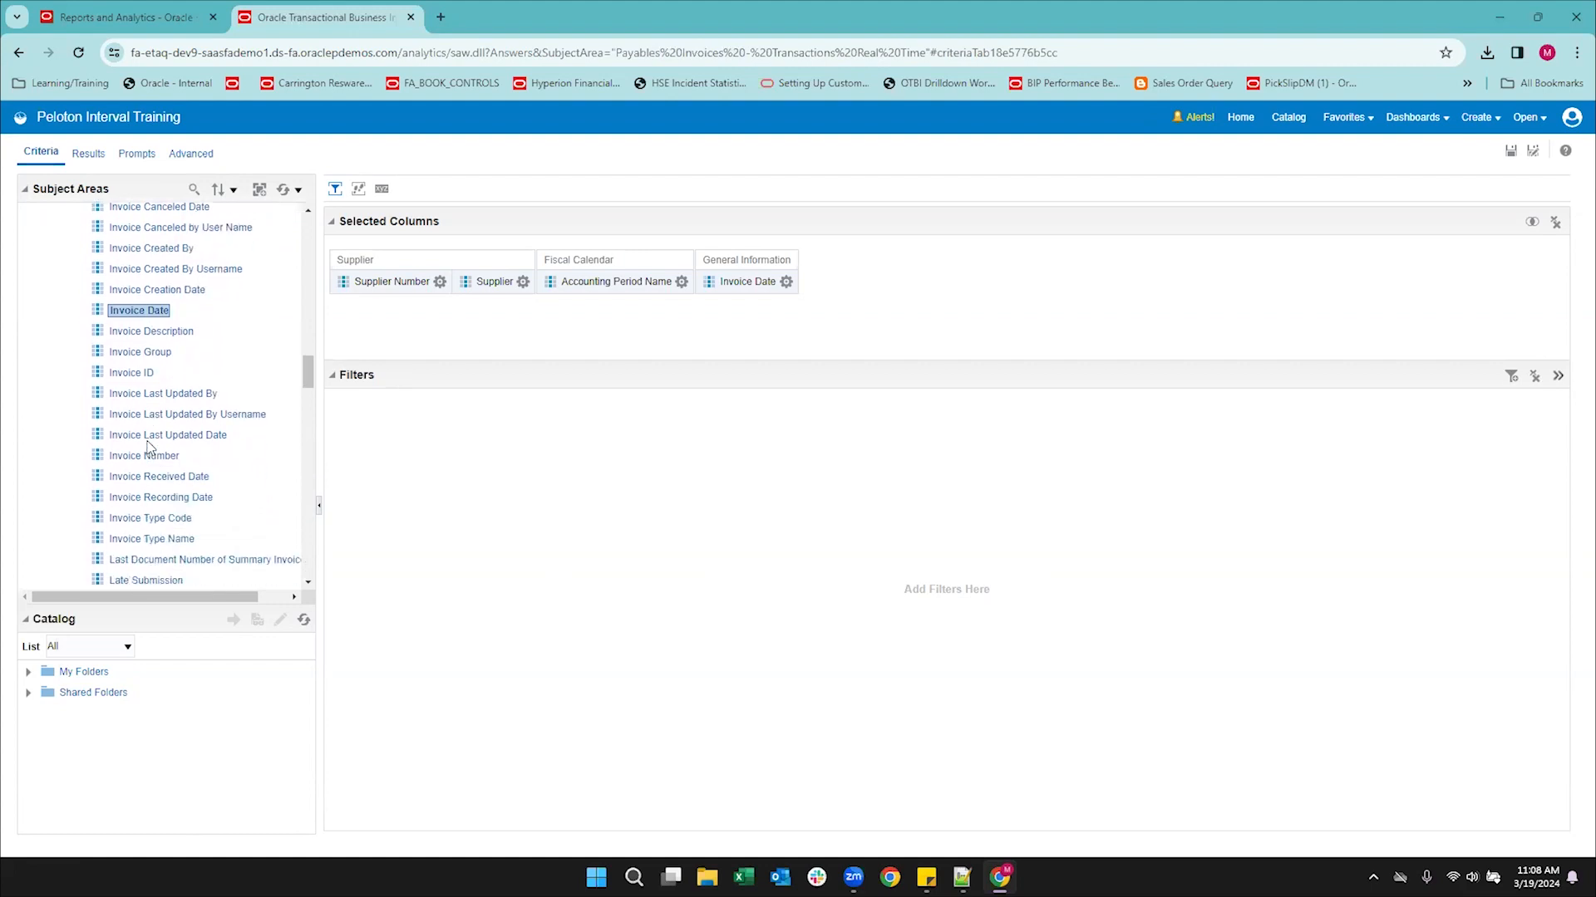
{"action": "scroll", "coordinate": [148, 447], "scroll_direction": "down", "scroll_amount": 10}
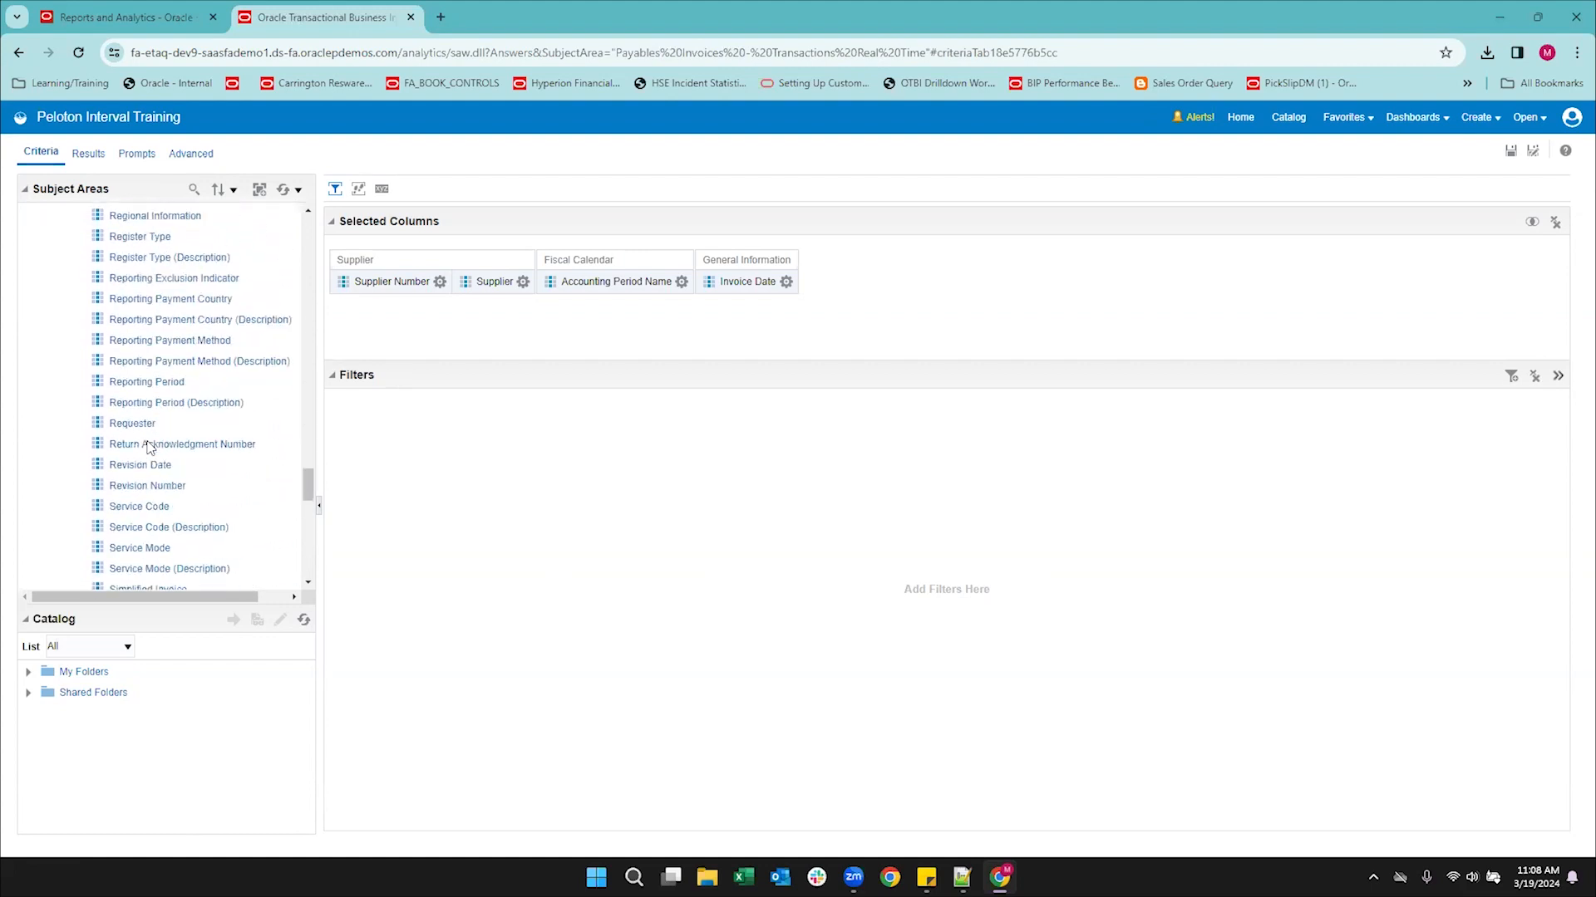
{"action": "scroll", "coordinate": [148, 445], "scroll_direction": "down", "scroll_amount": 3}
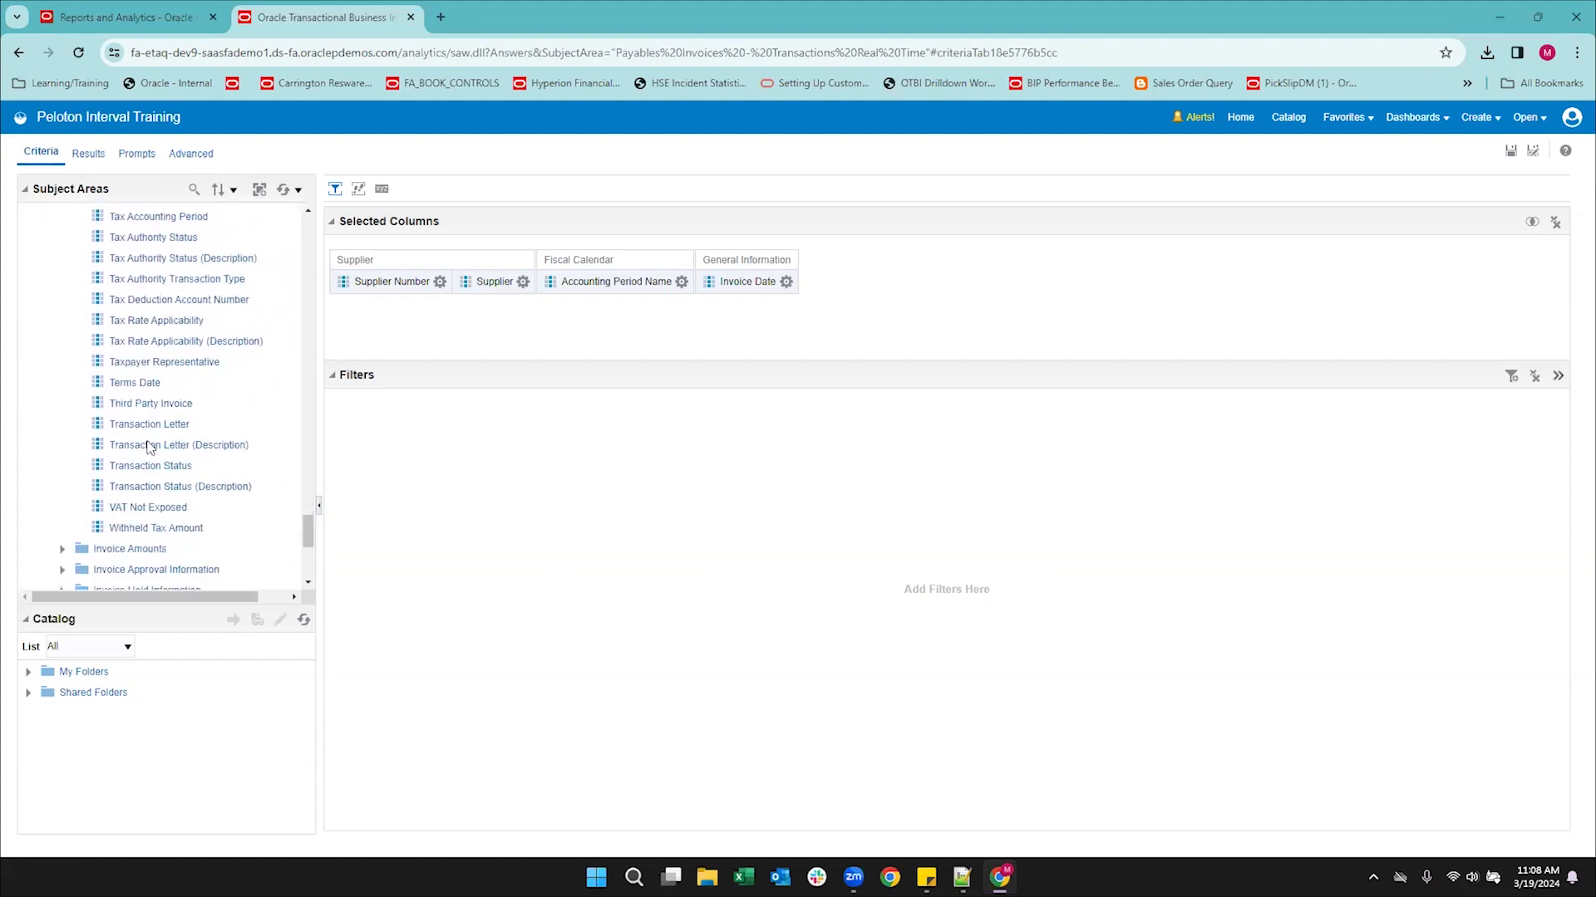
{"action": "double_click", "coordinate": [136, 383]}
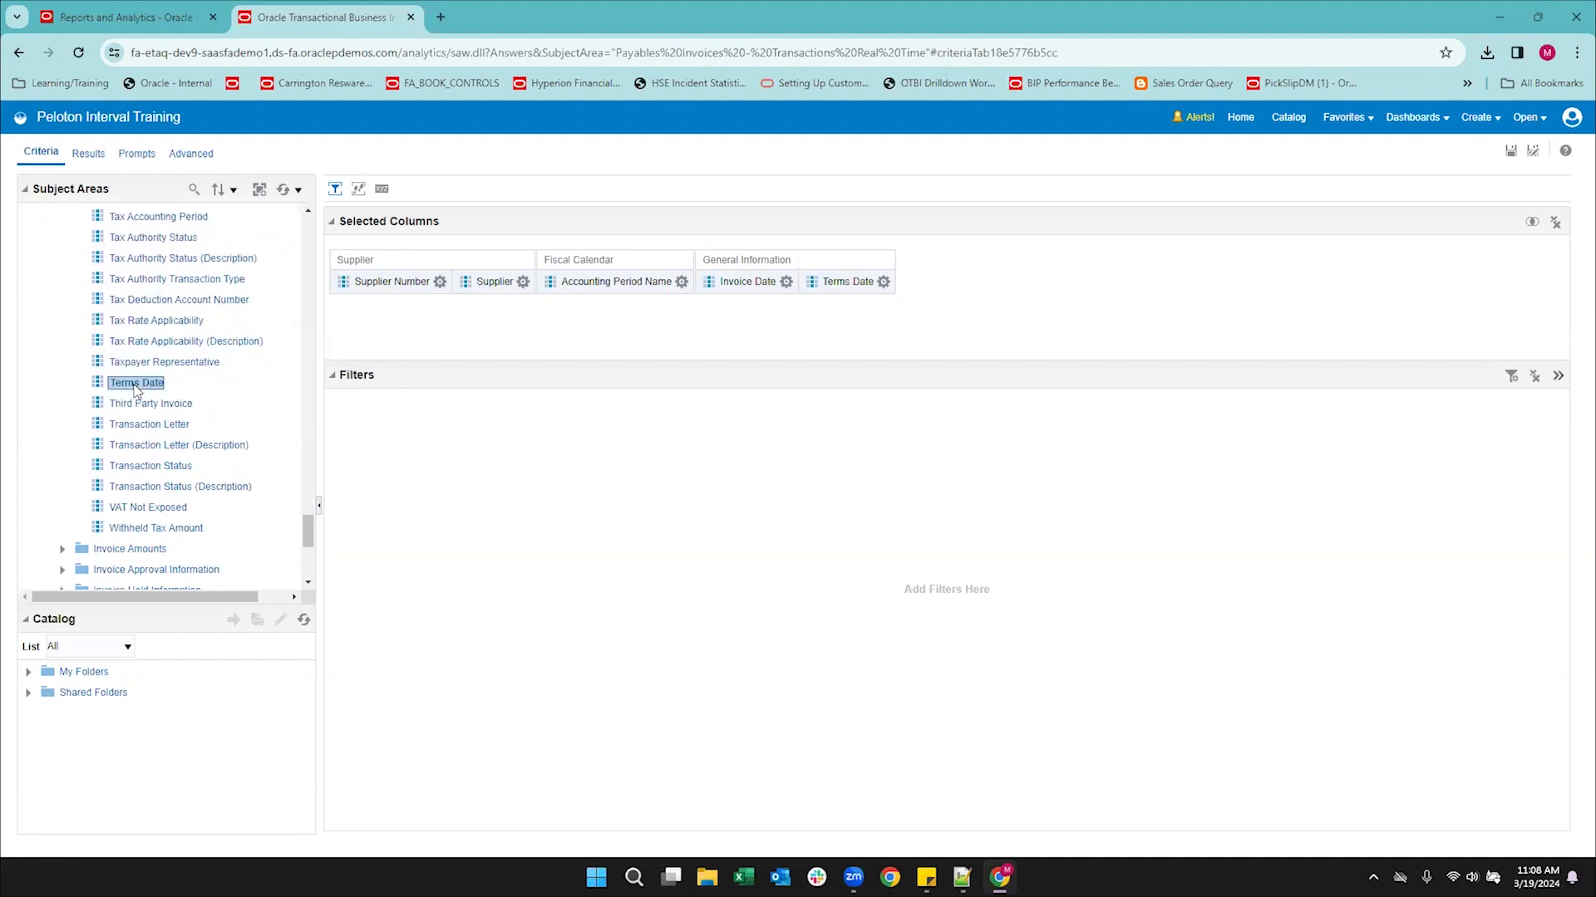
Add Invoice Number, Invoice Description and Invoice Type Name from General Information to the selected columns.
{"action": "scroll", "coordinate": [175, 320], "scroll_direction": "up", "scroll_amount": 12}
{"action": "scroll", "coordinate": [175, 320], "scroll_direction": "up", "scroll_amount": 5}
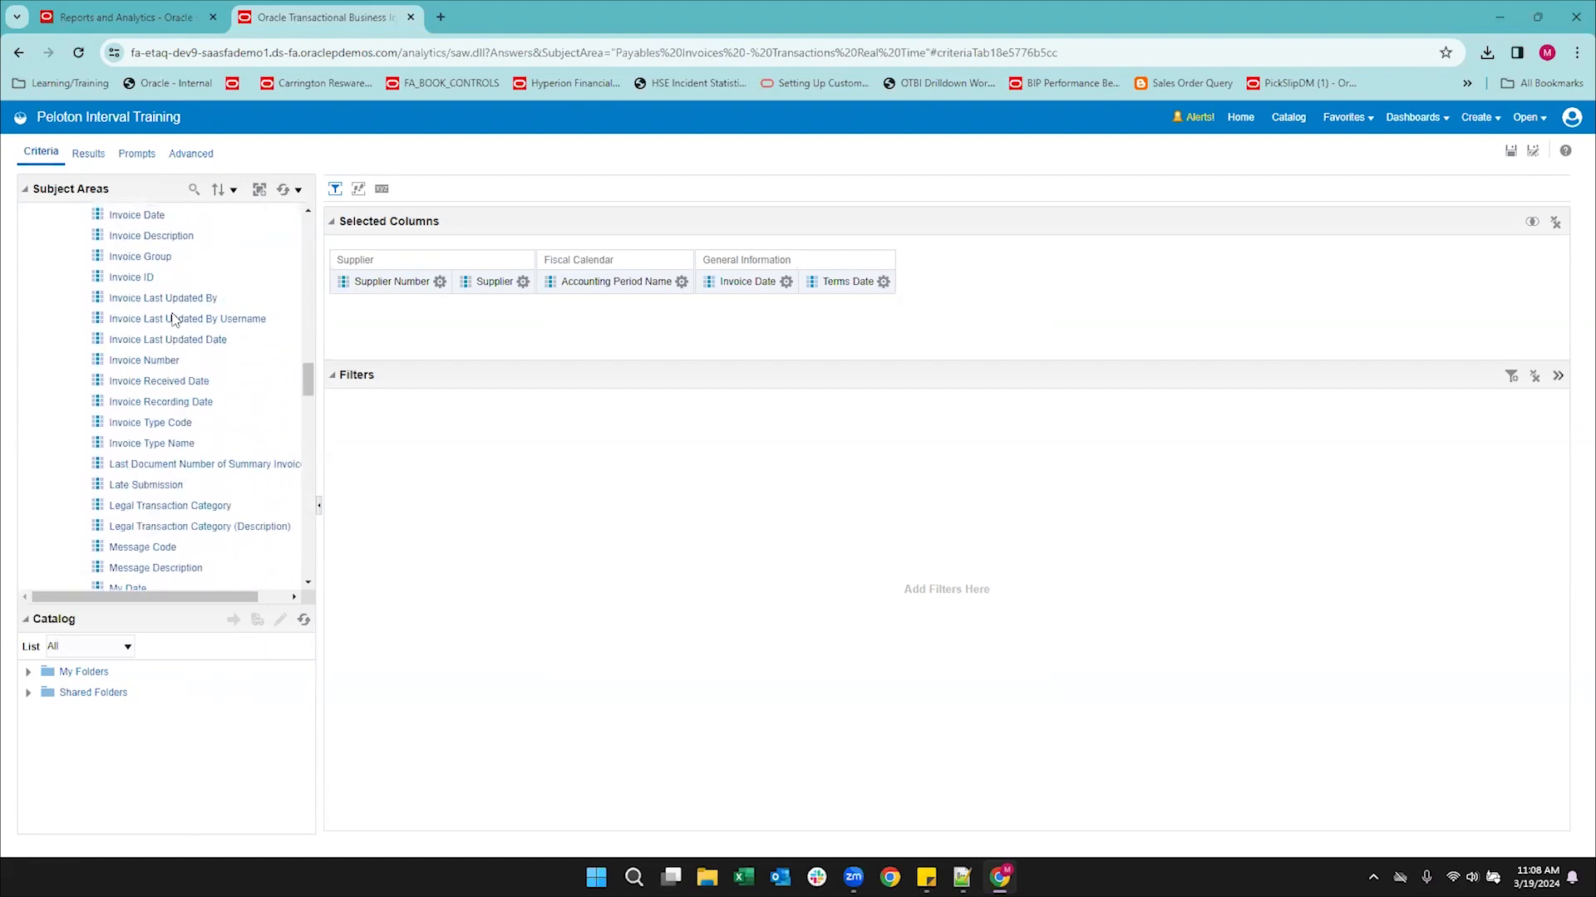
{"action": "scroll", "coordinate": [172, 320], "scroll_direction": "up", "scroll_amount": 1}
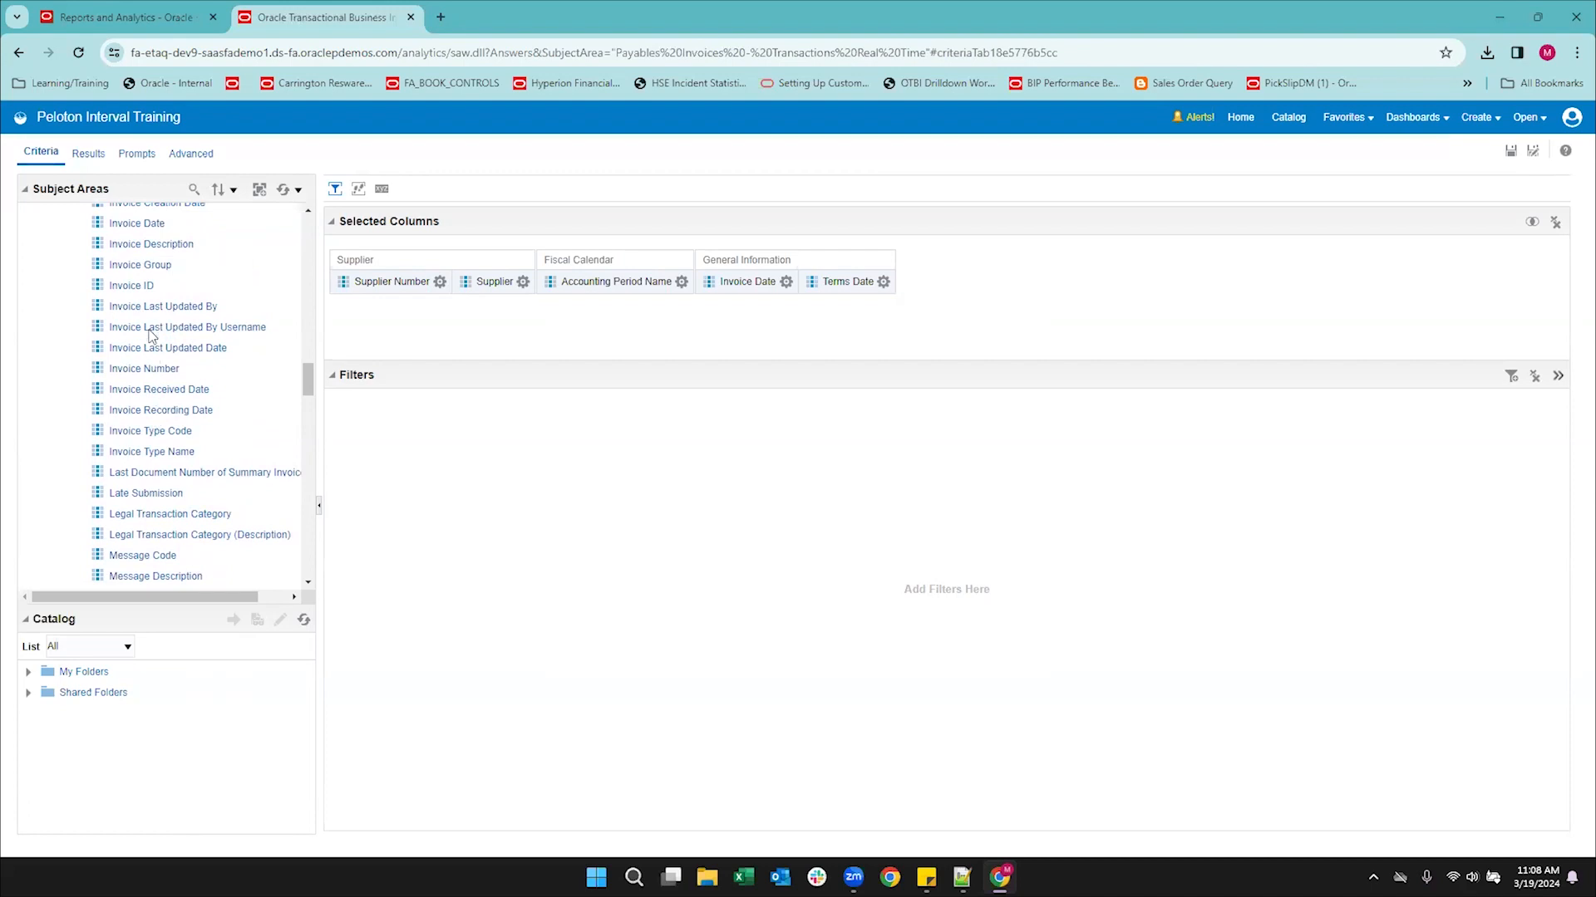
{"action": "double_click", "coordinate": [152, 369]}
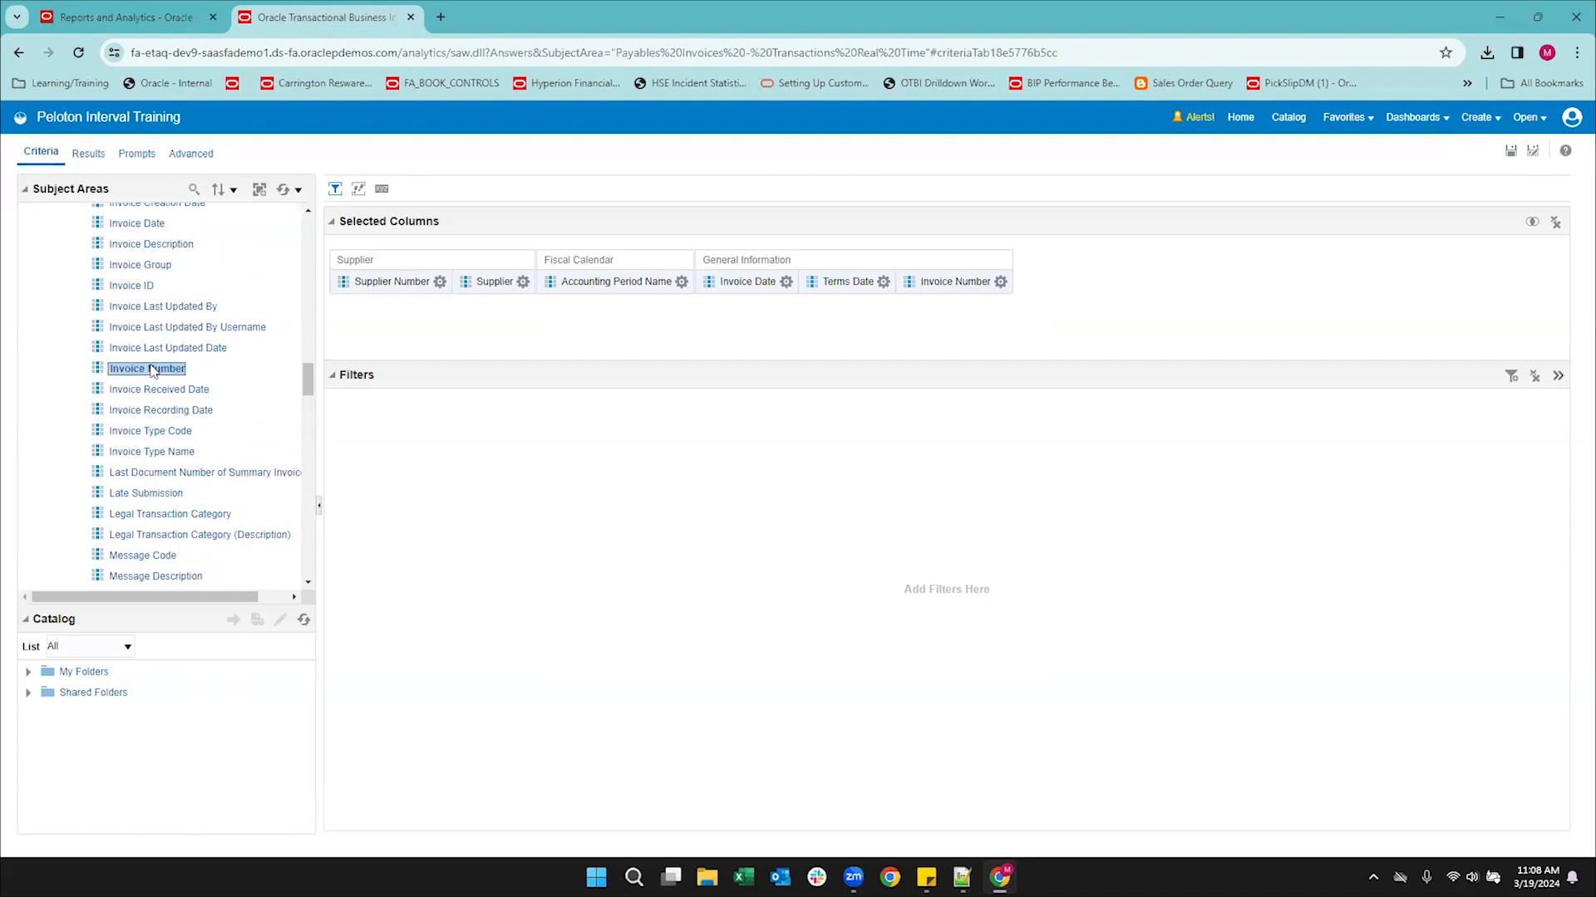
{"action": "scroll", "coordinate": [167, 320], "scroll_direction": "up", "scroll_amount": 1}
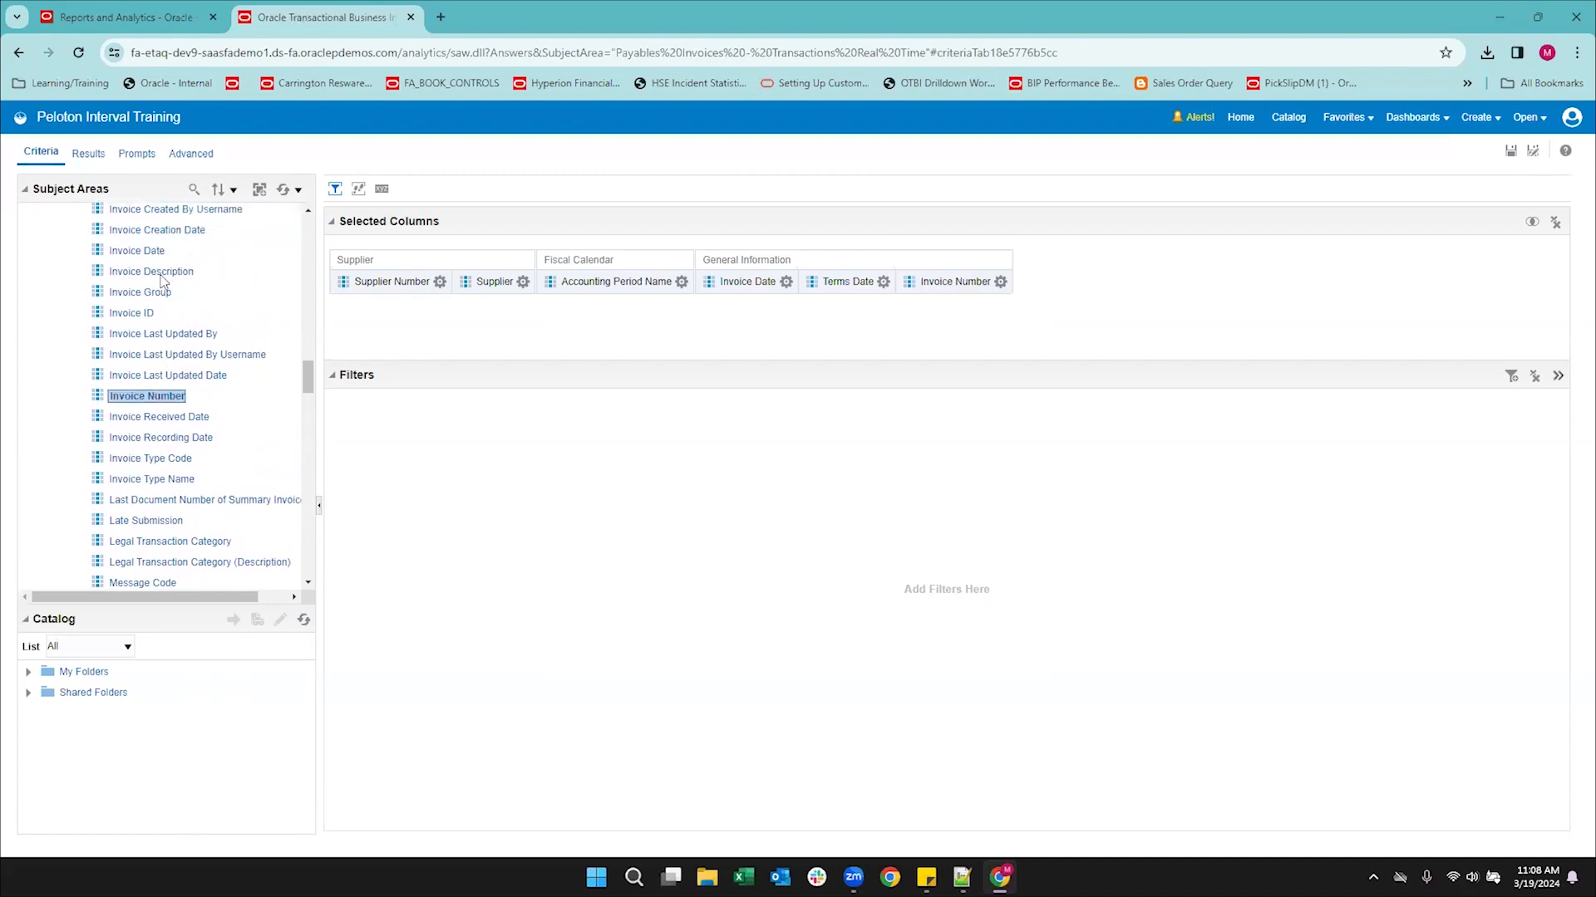
{"action": "double_click", "coordinate": [162, 277]}
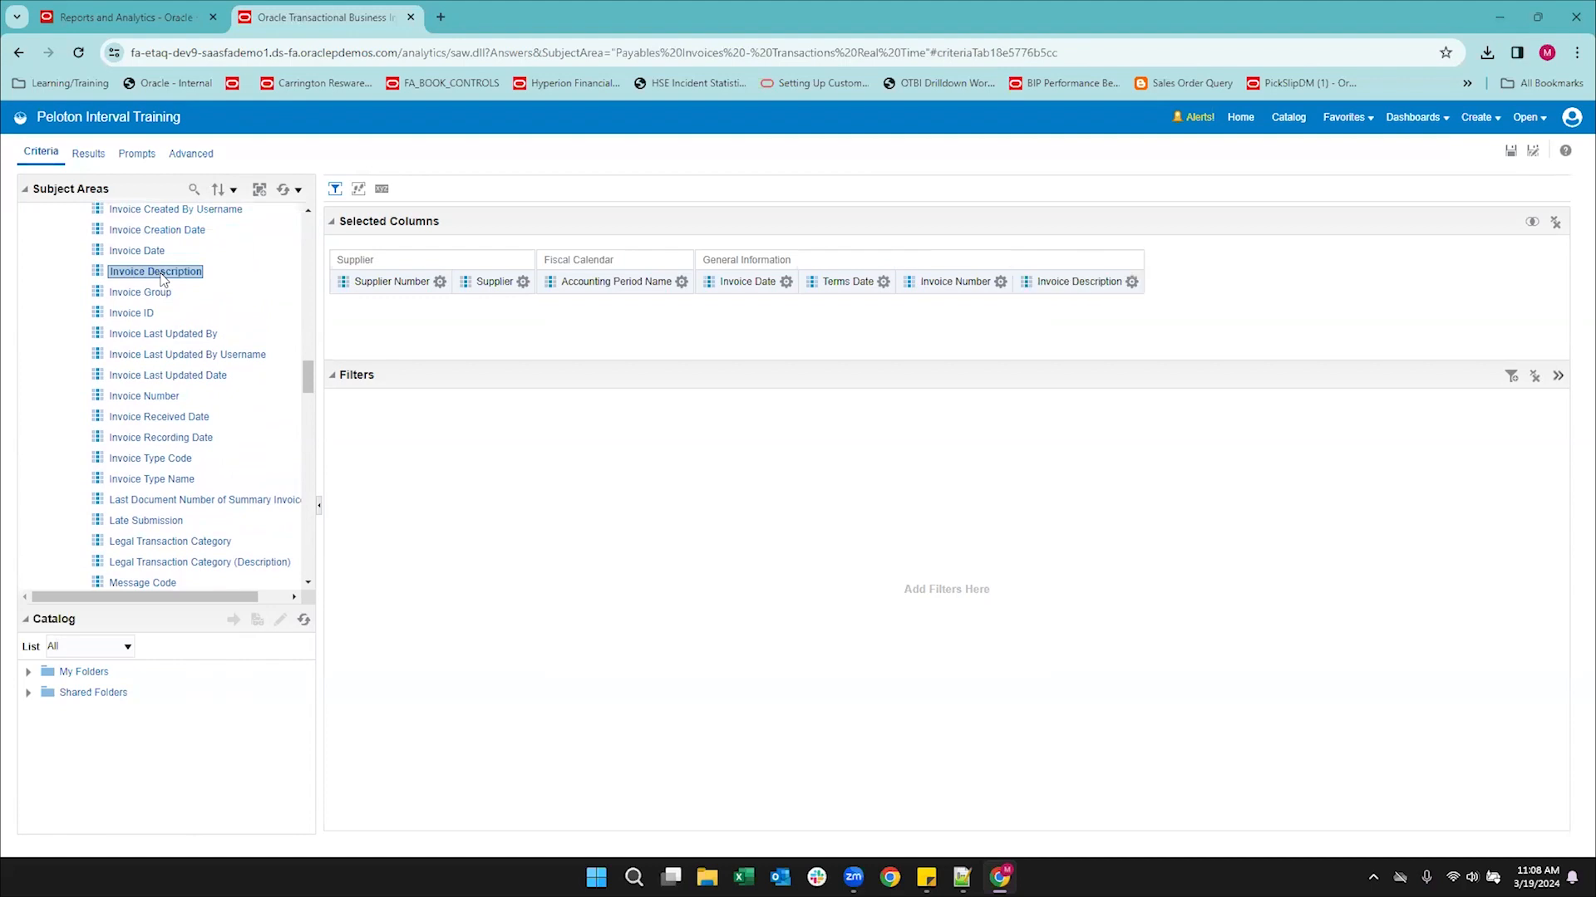
{"action": "scroll", "coordinate": [187, 353], "scroll_direction": "down", "scroll_amount": 1}
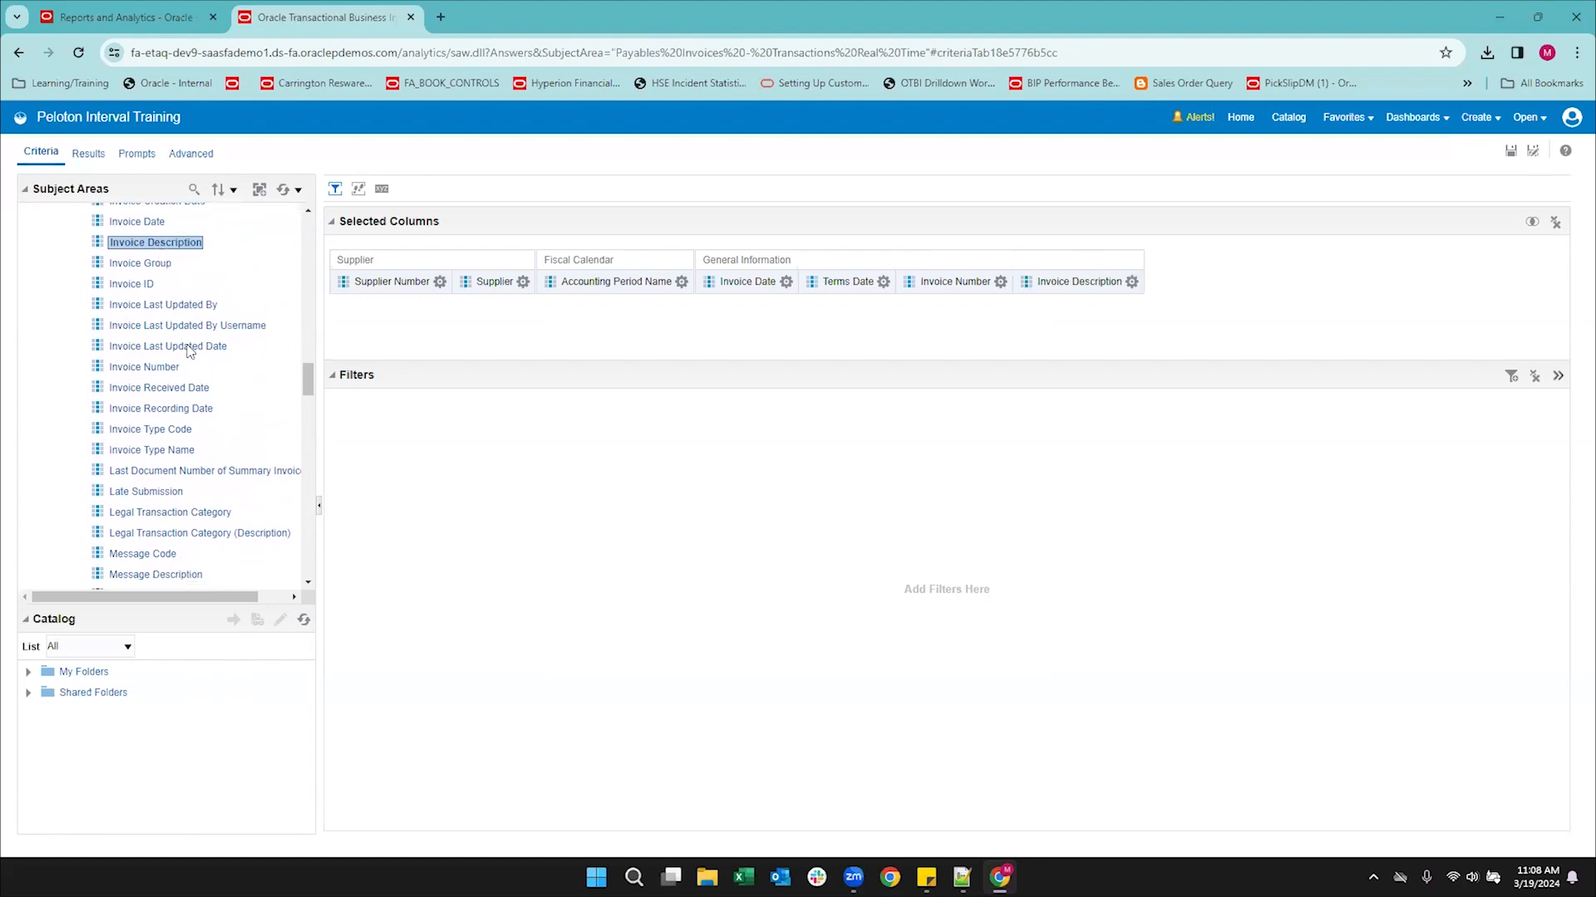
{"action": "double_click", "coordinate": [165, 450]}
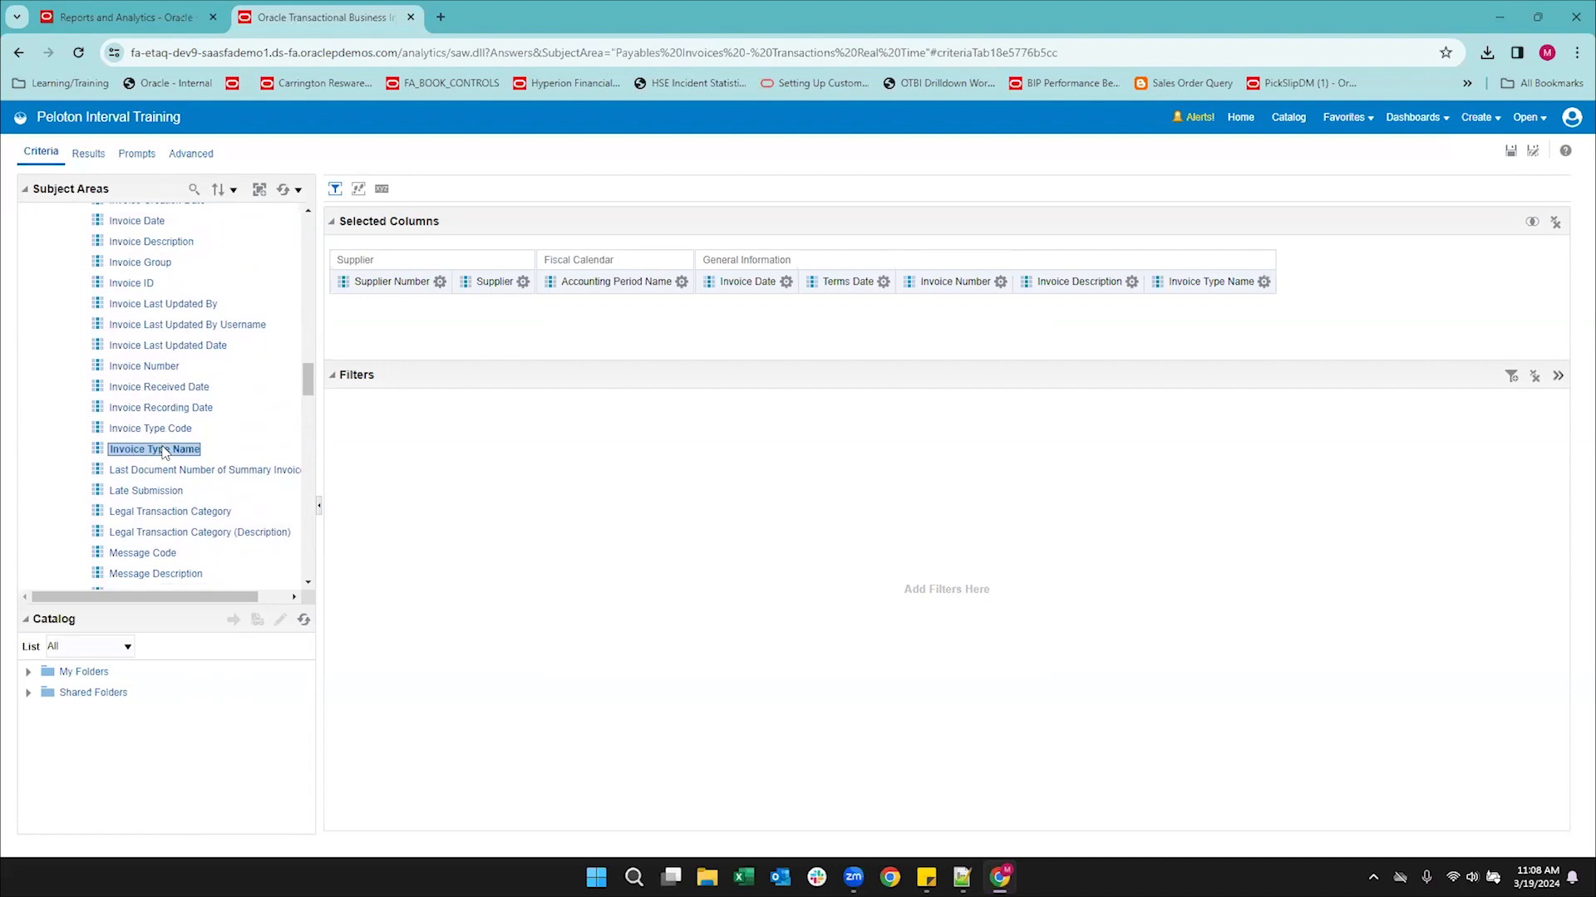
Add Invoice Amount from the Invoice Amounts folder to the selected columns and collapse the Invoice Details folders.
{"action": "scroll", "coordinate": [166, 394], "scroll_direction": "up", "scroll_amount": 20}
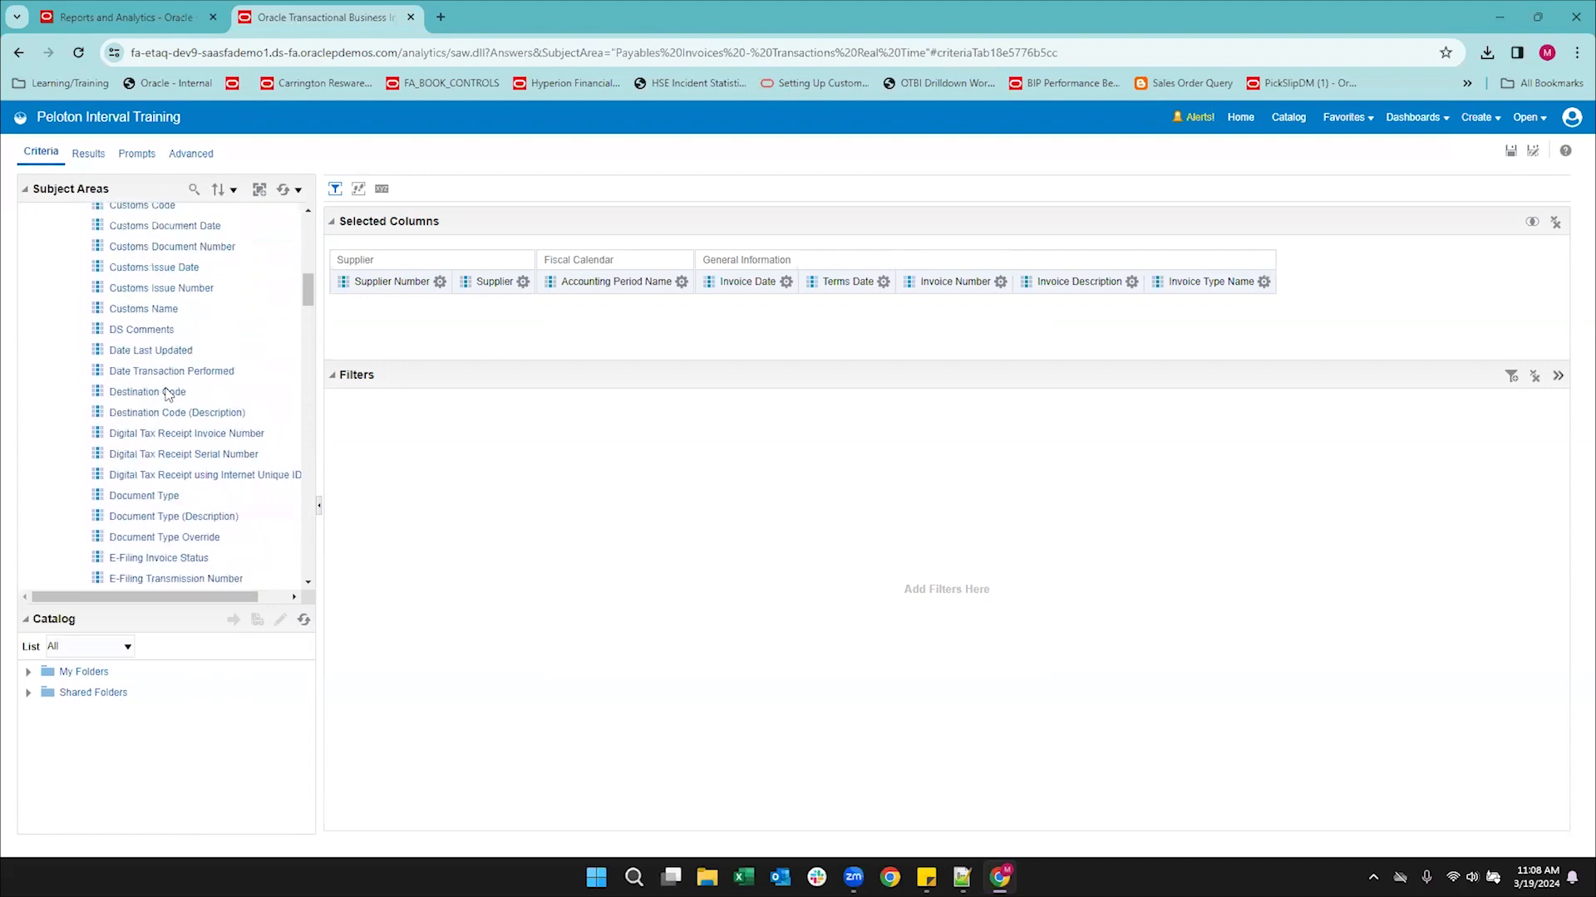
{"action": "scroll", "coordinate": [166, 394], "scroll_direction": "up", "scroll_amount": 10}
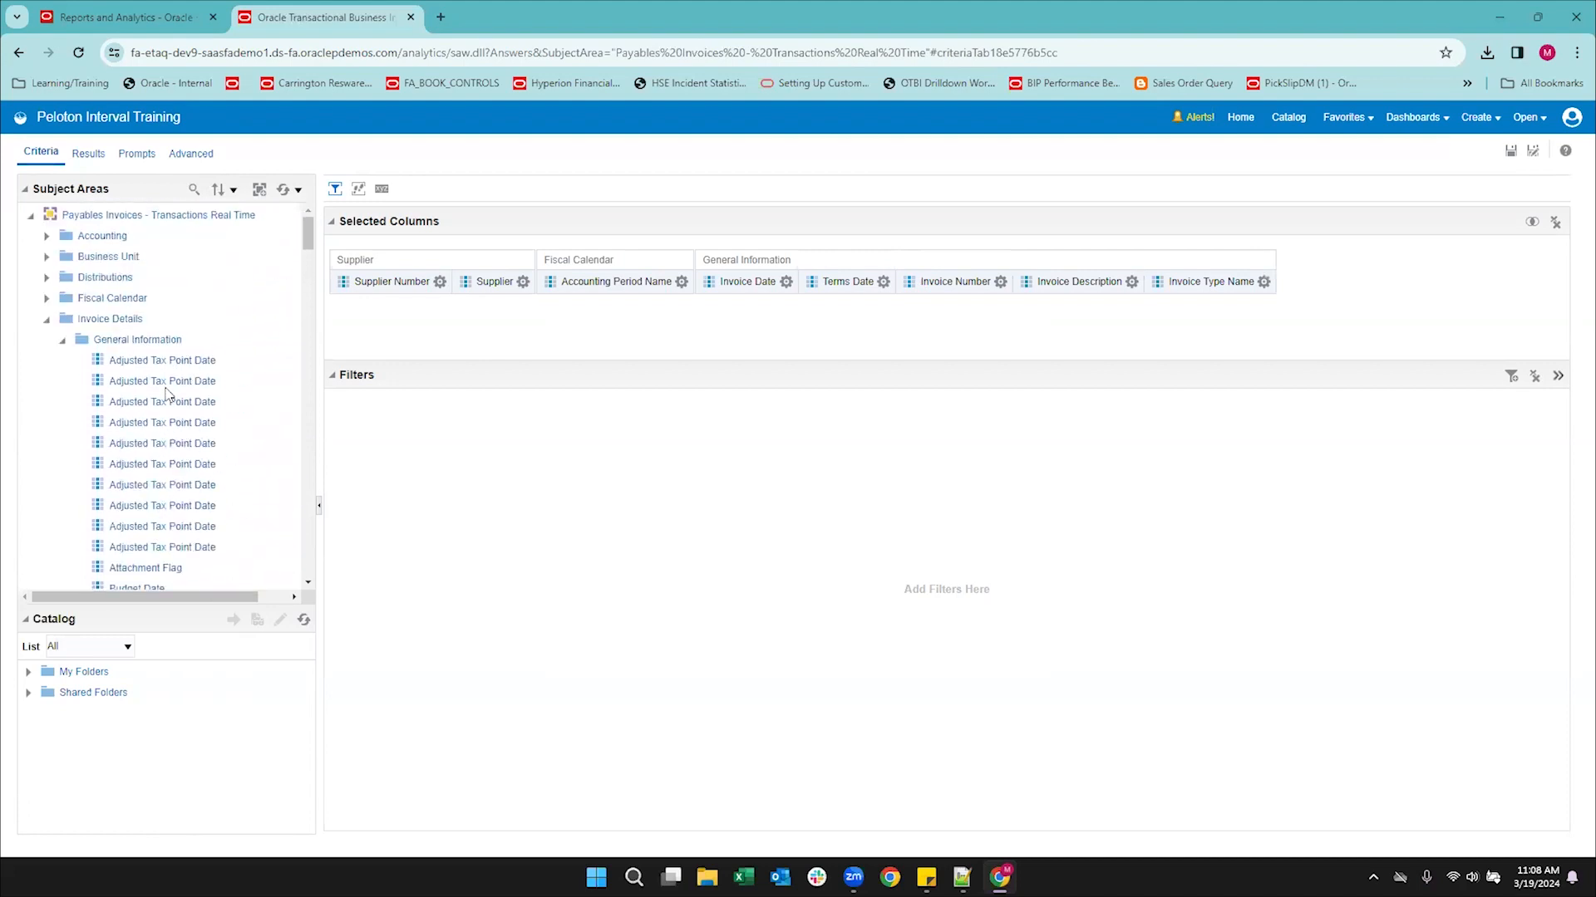
{"action": "left_click", "coordinate": [63, 342]}
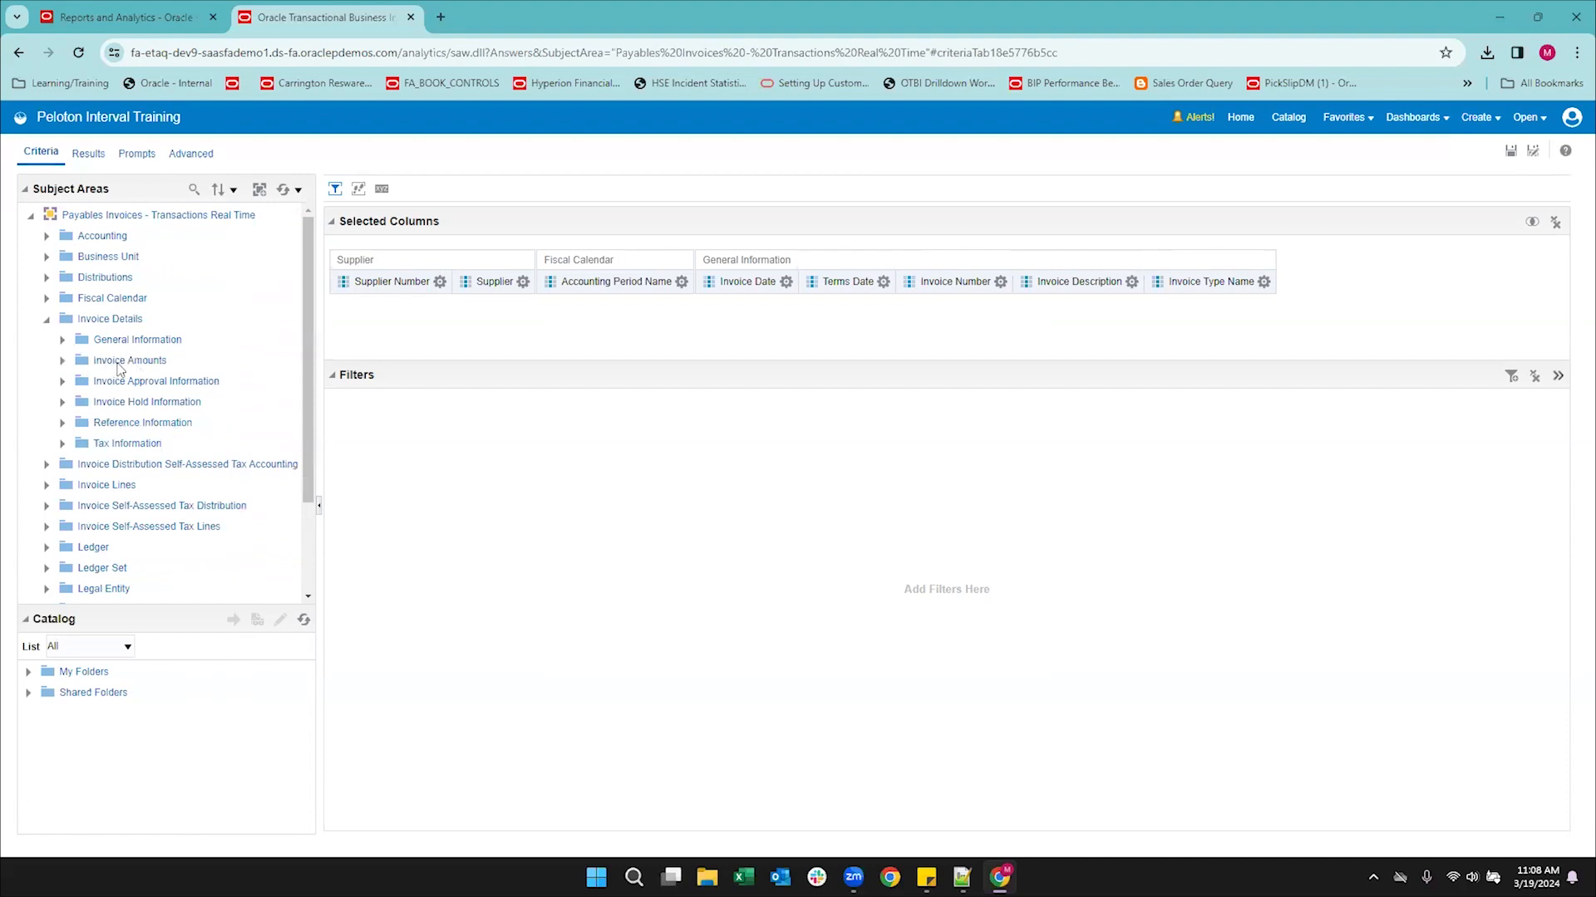
{"action": "left_click", "coordinate": [128, 364]}
{"action": "left_click", "coordinate": [63, 362]}
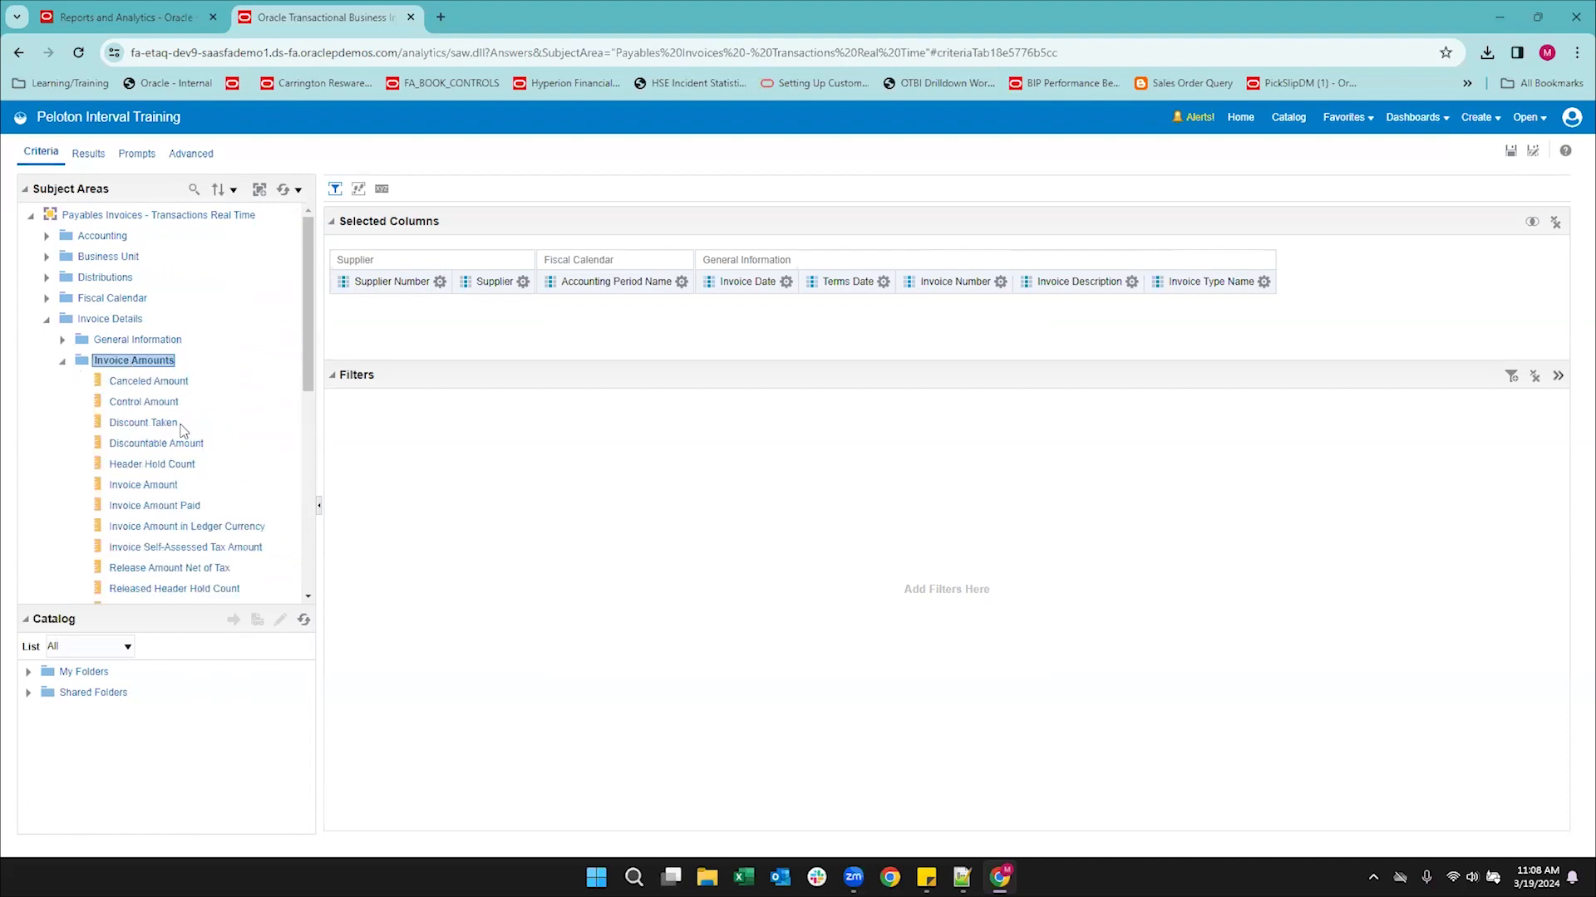
{"action": "scroll", "coordinate": [170, 391], "scroll_direction": "down", "scroll_amount": 3}
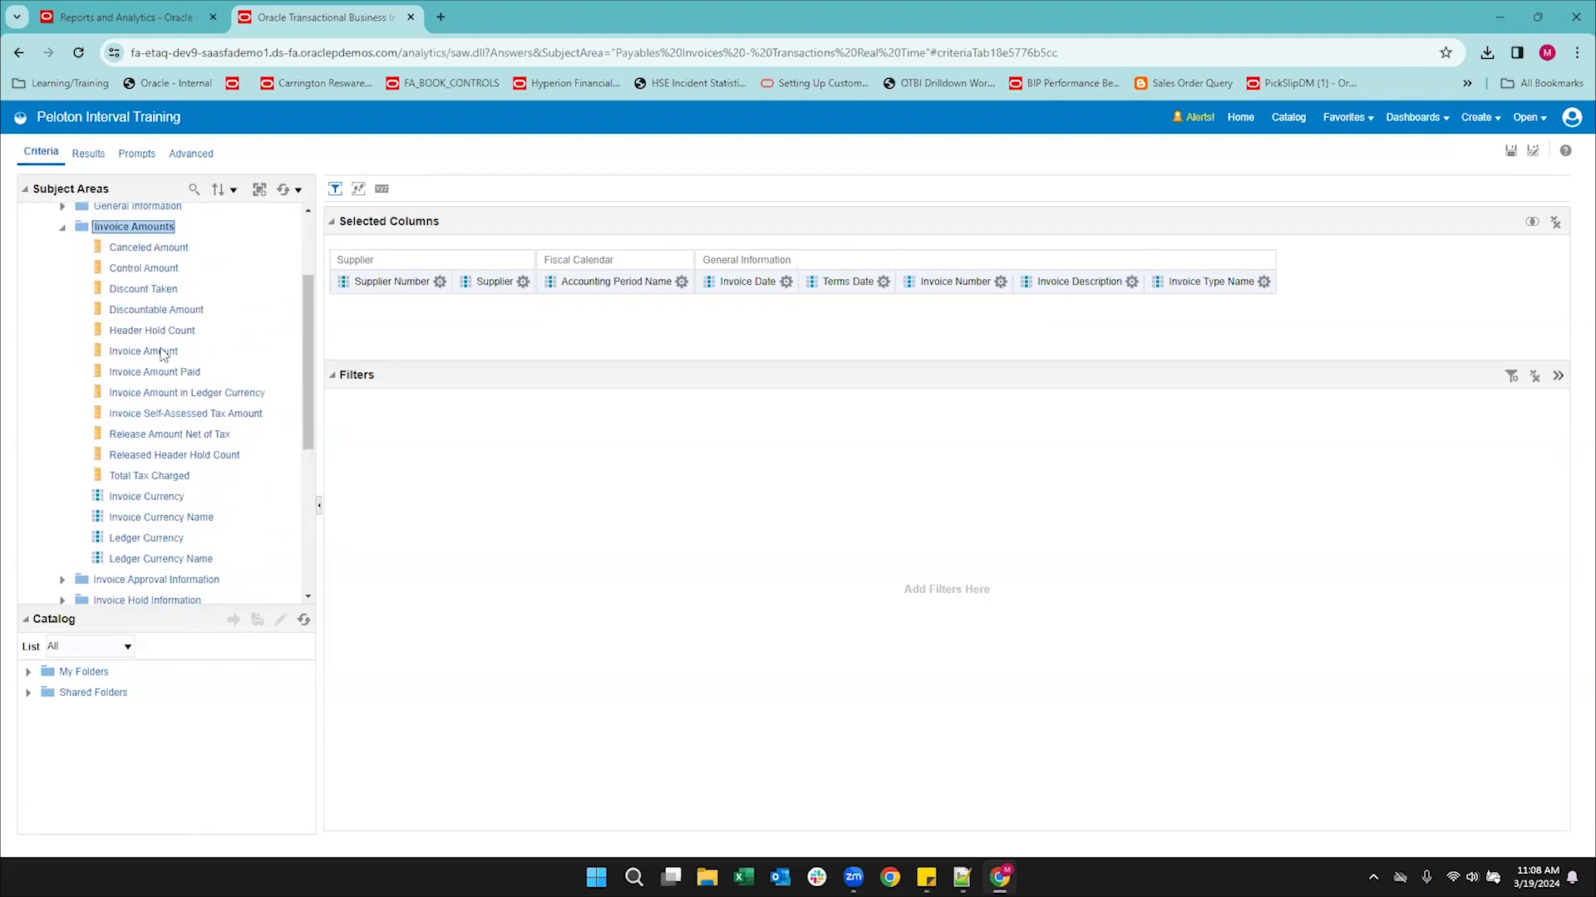
{"action": "double_click", "coordinate": [162, 353]}
{"action": "left_click", "coordinate": [62, 228]}
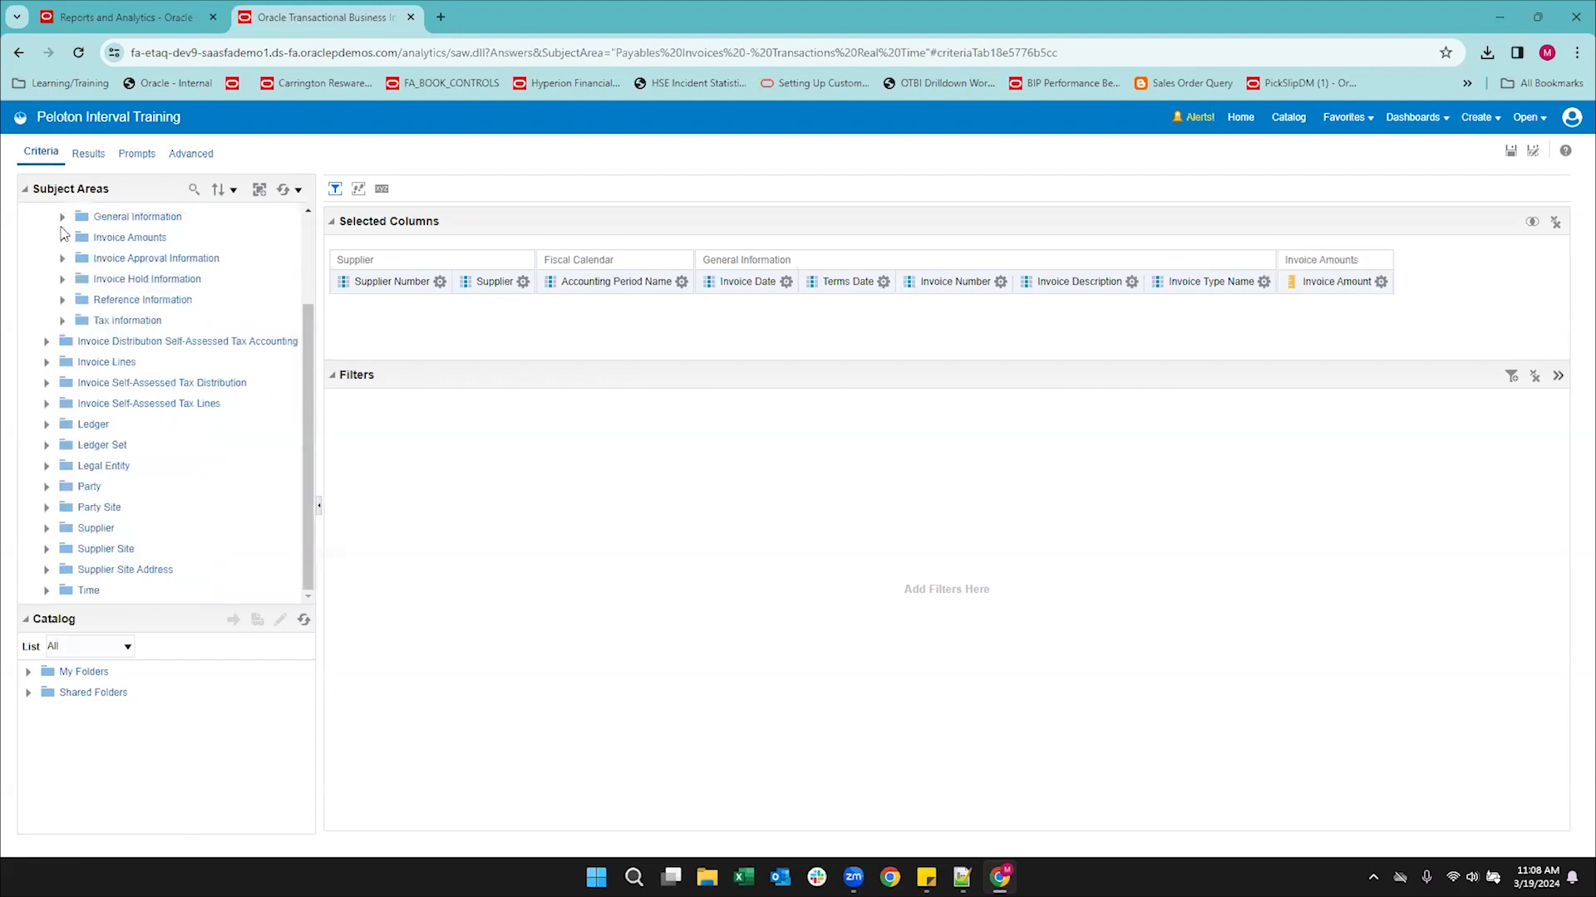
{"action": "scroll", "coordinate": [55, 305], "scroll_direction": "up", "scroll_amount": 3}
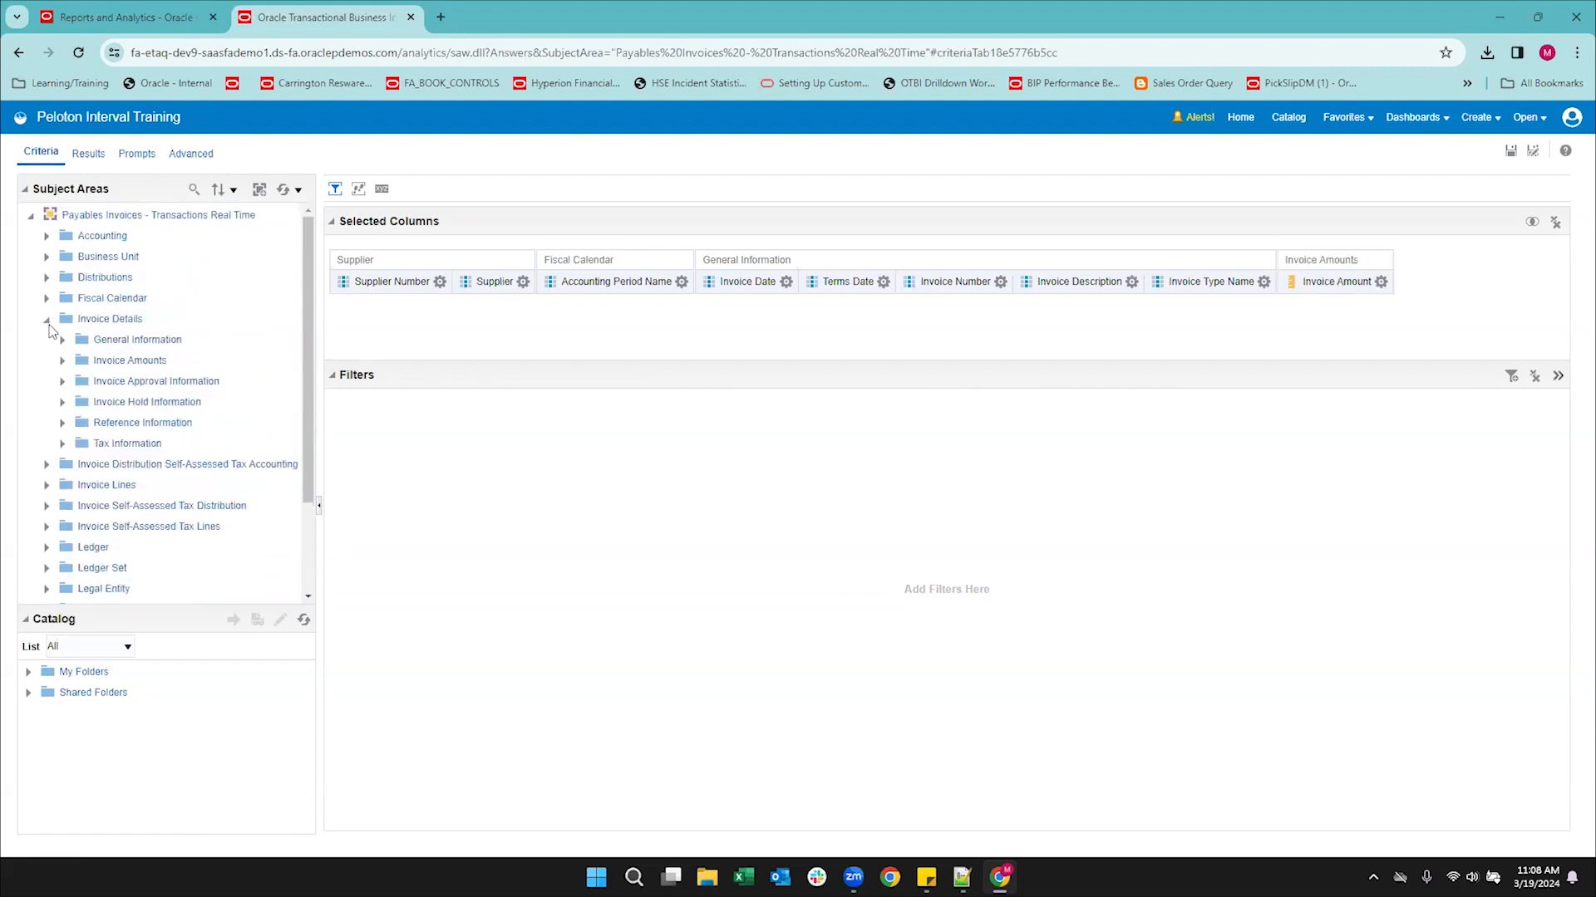
{"action": "left_click", "coordinate": [47, 320]}
{"action": "left_click", "coordinate": [83, 363]}
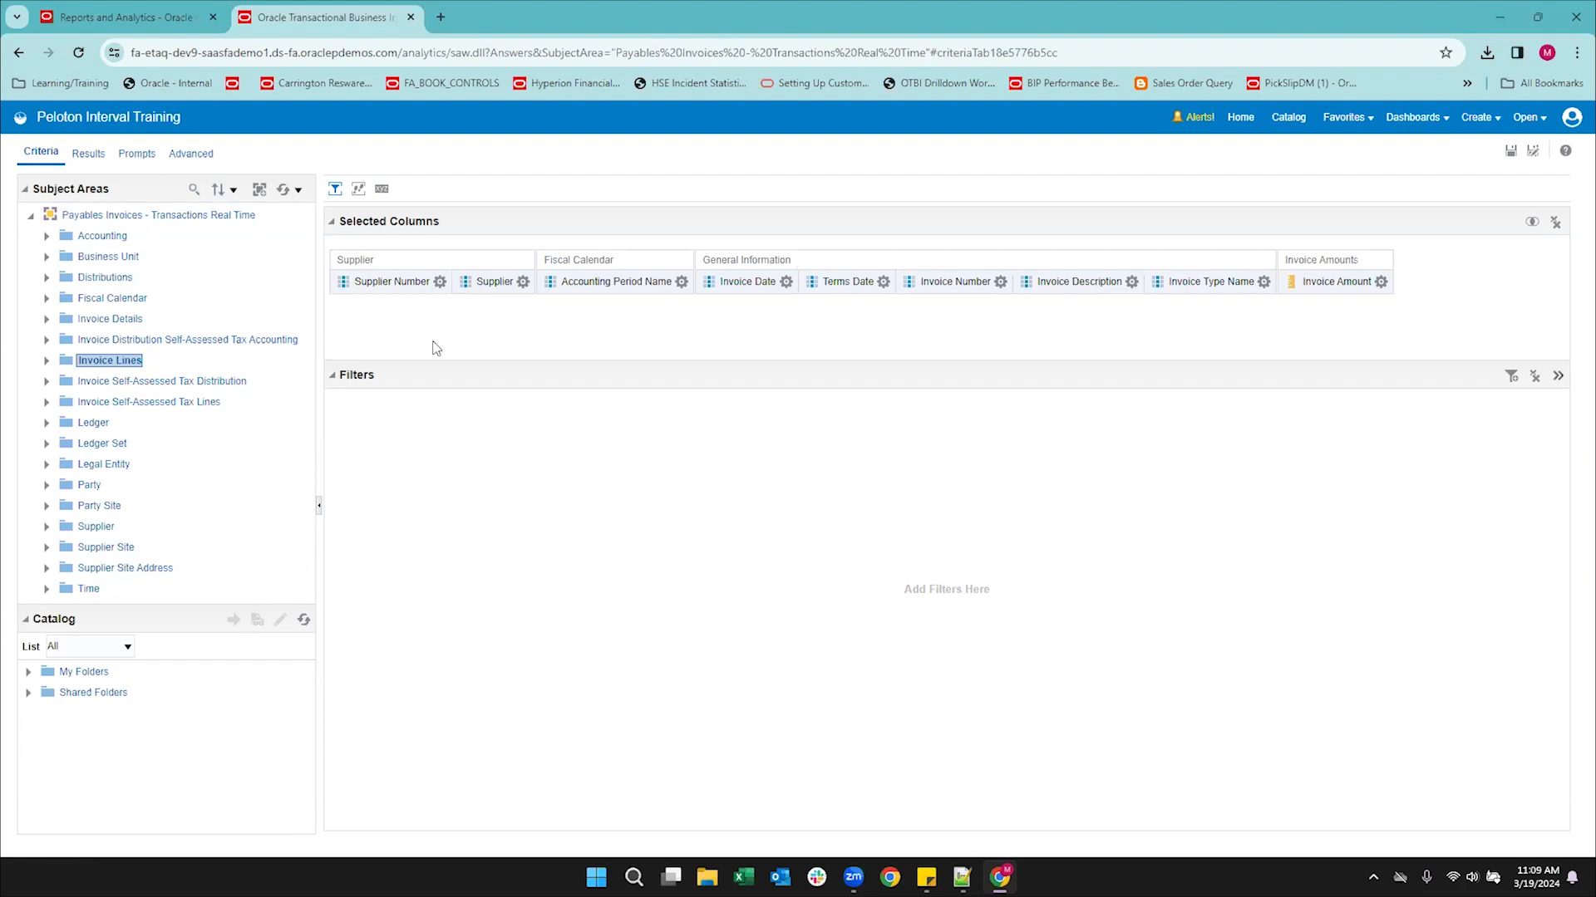
Look through the options available for the selected columns, including Supplier Number and Terms Date, and save the analysis.
{"action": "left_click", "coordinate": [439, 282]}
{"action": "left_click", "coordinate": [694, 348]}
{"action": "left_click", "coordinate": [523, 281]}
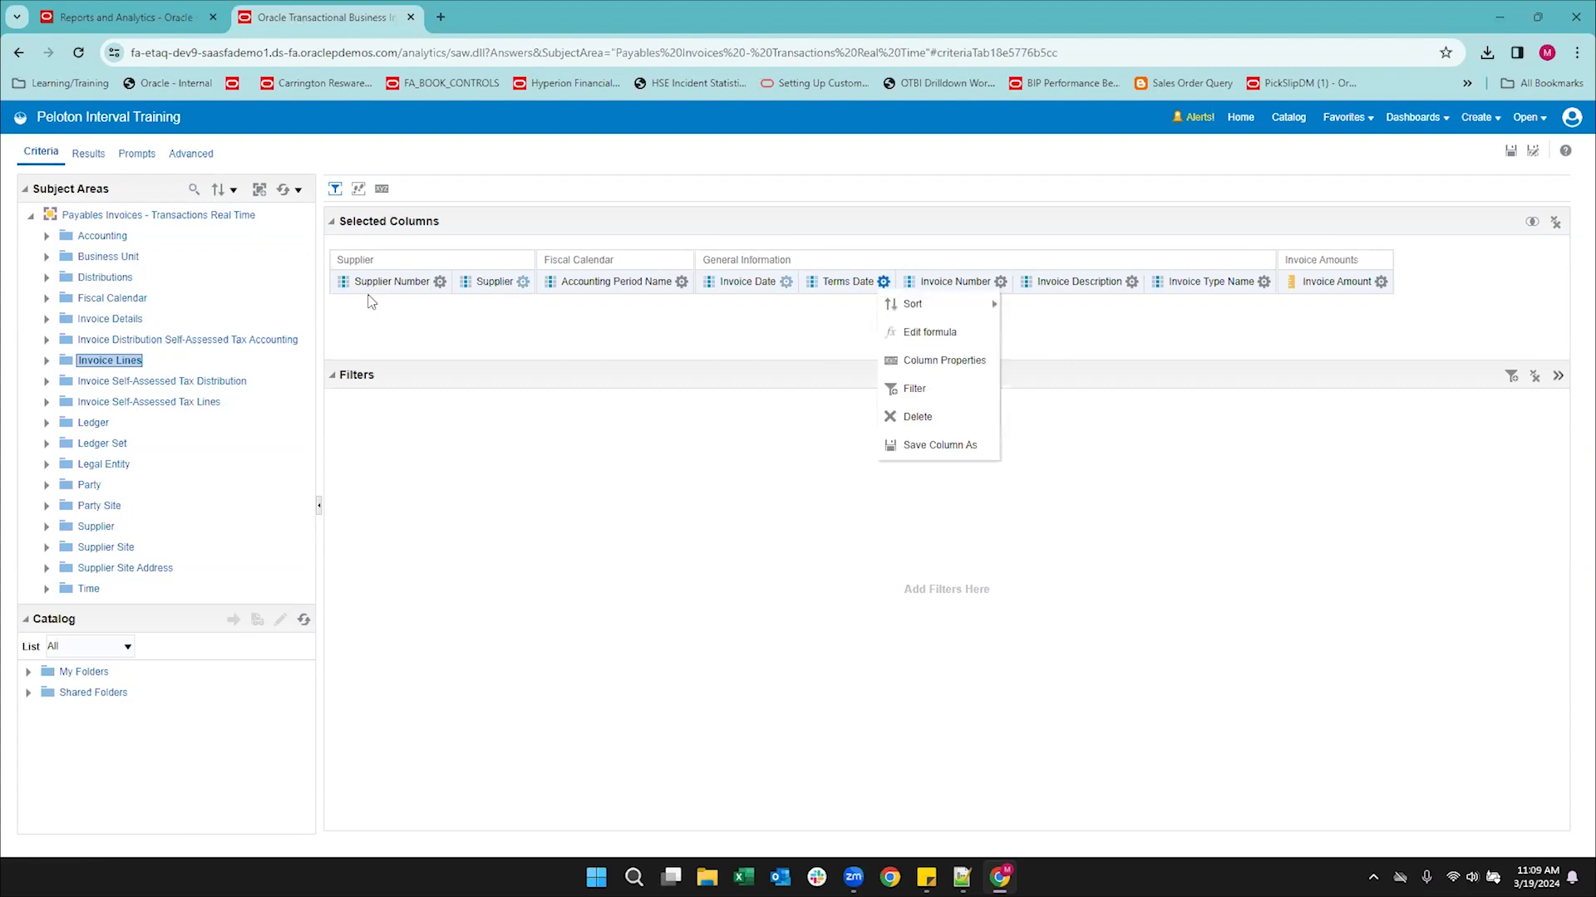
{"action": "left_click", "coordinate": [1022, 340]}
{"action": "left_click", "coordinate": [439, 282]}
{"action": "left_click", "coordinate": [786, 282]}
{"action": "left_click", "coordinate": [1119, 364]}
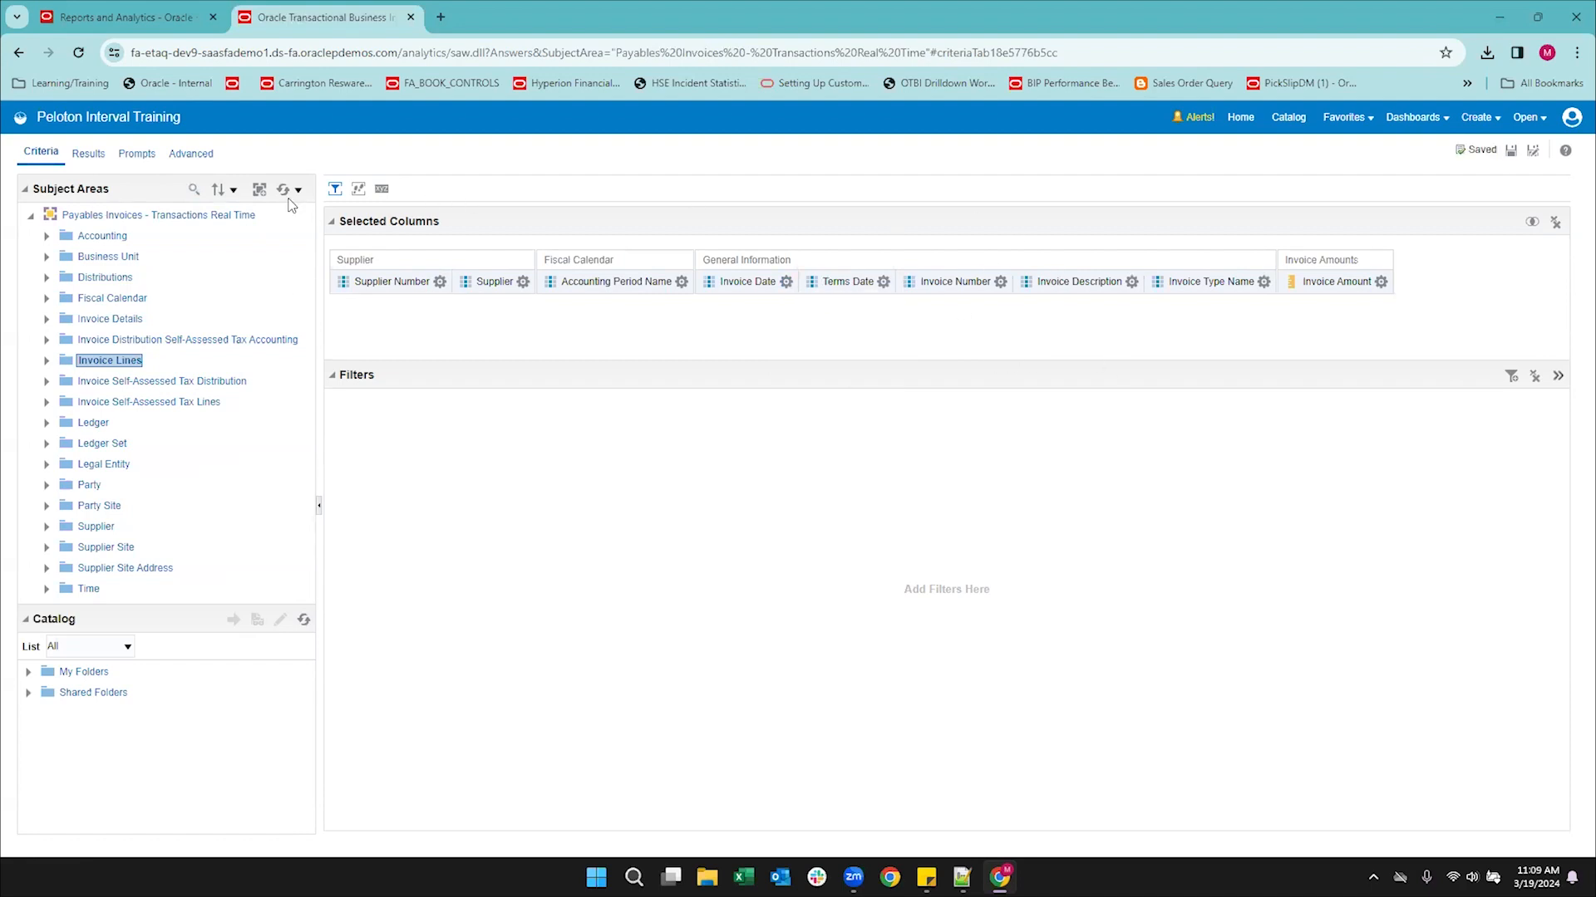
Display the analysis results and look across the table's columns from Supplier Number to Invoice Amount.
{"action": "left_click", "coordinate": [87, 154]}
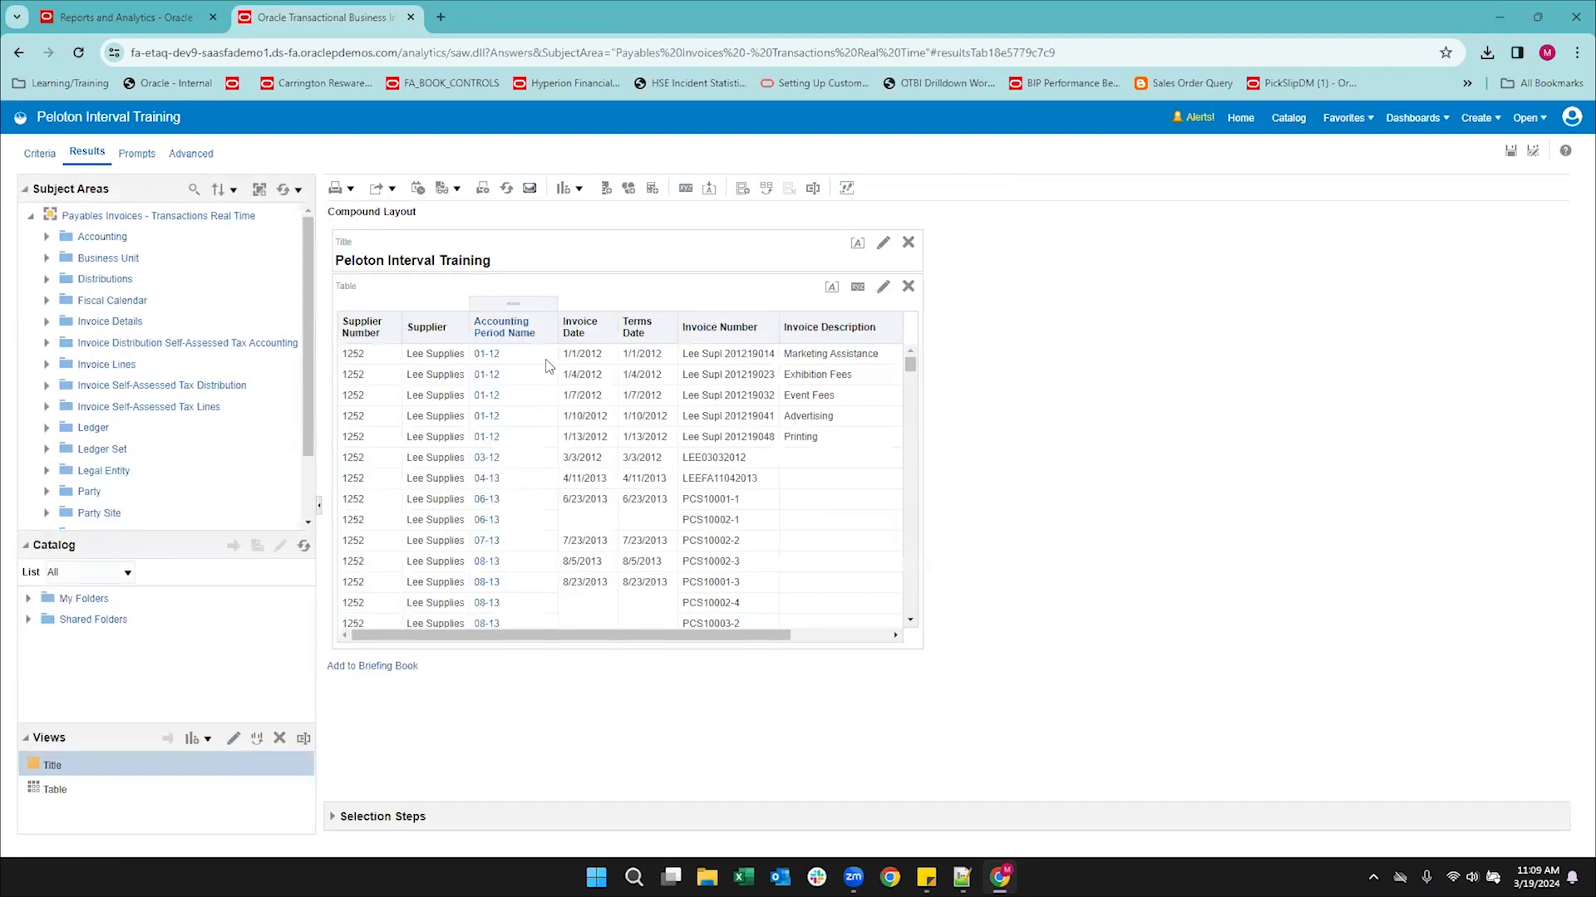
{"action": "scroll", "coordinate": [602, 499], "scroll_direction": "right", "scroll_amount": 3}
{"action": "scroll", "coordinate": [601, 498], "scroll_direction": "left", "scroll_amount": 3}
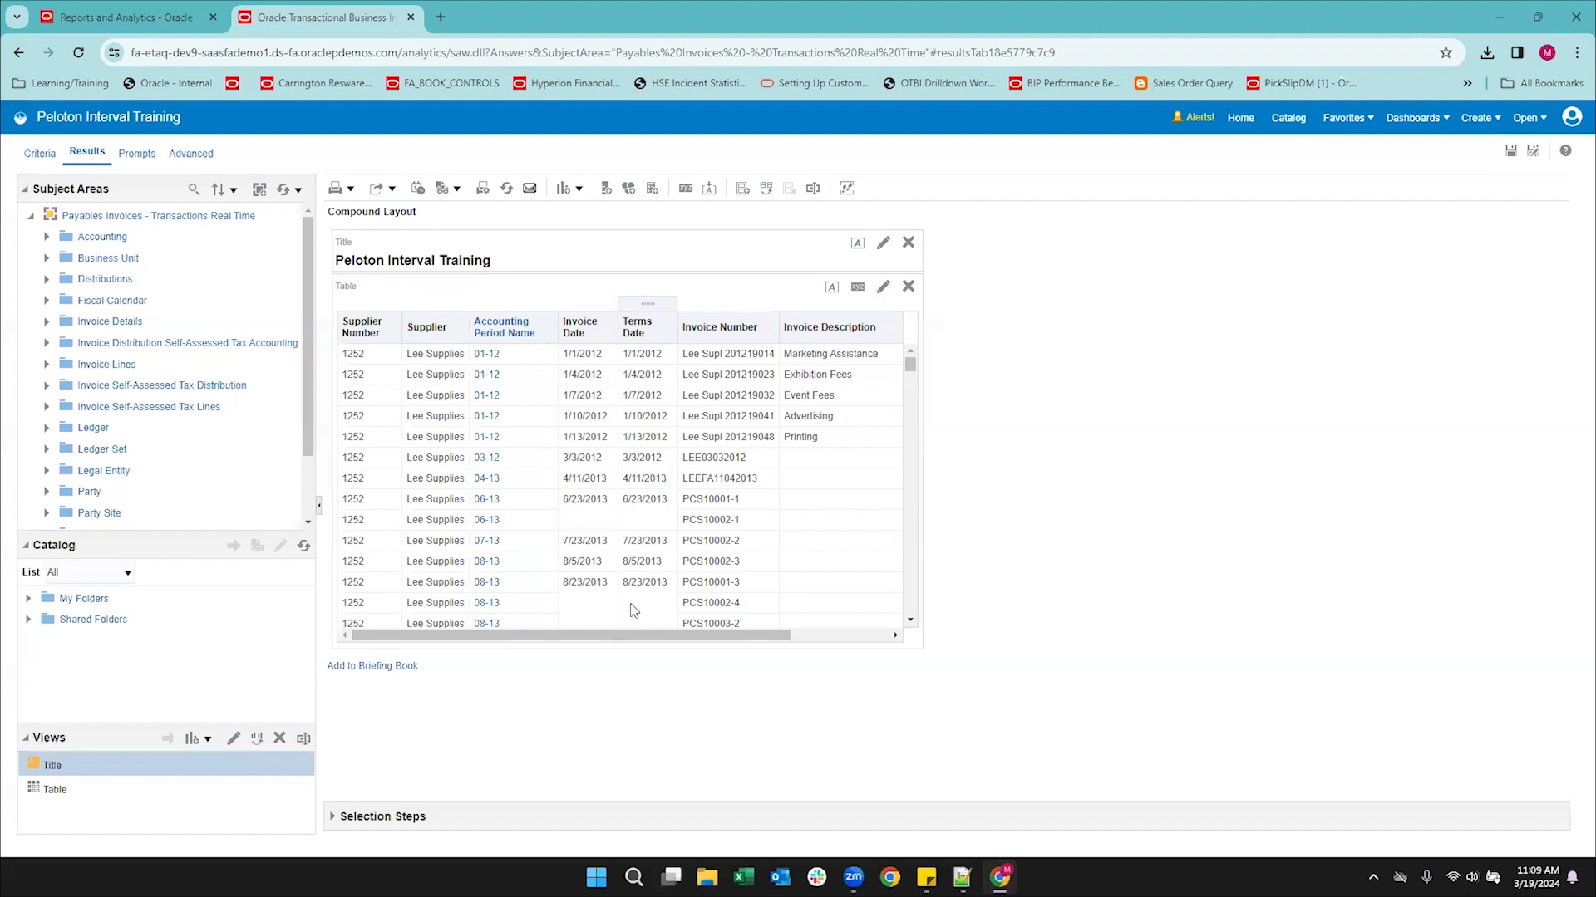
{"action": "left_click_drag", "start_coordinate": [574, 636], "coordinate": [744, 655]}
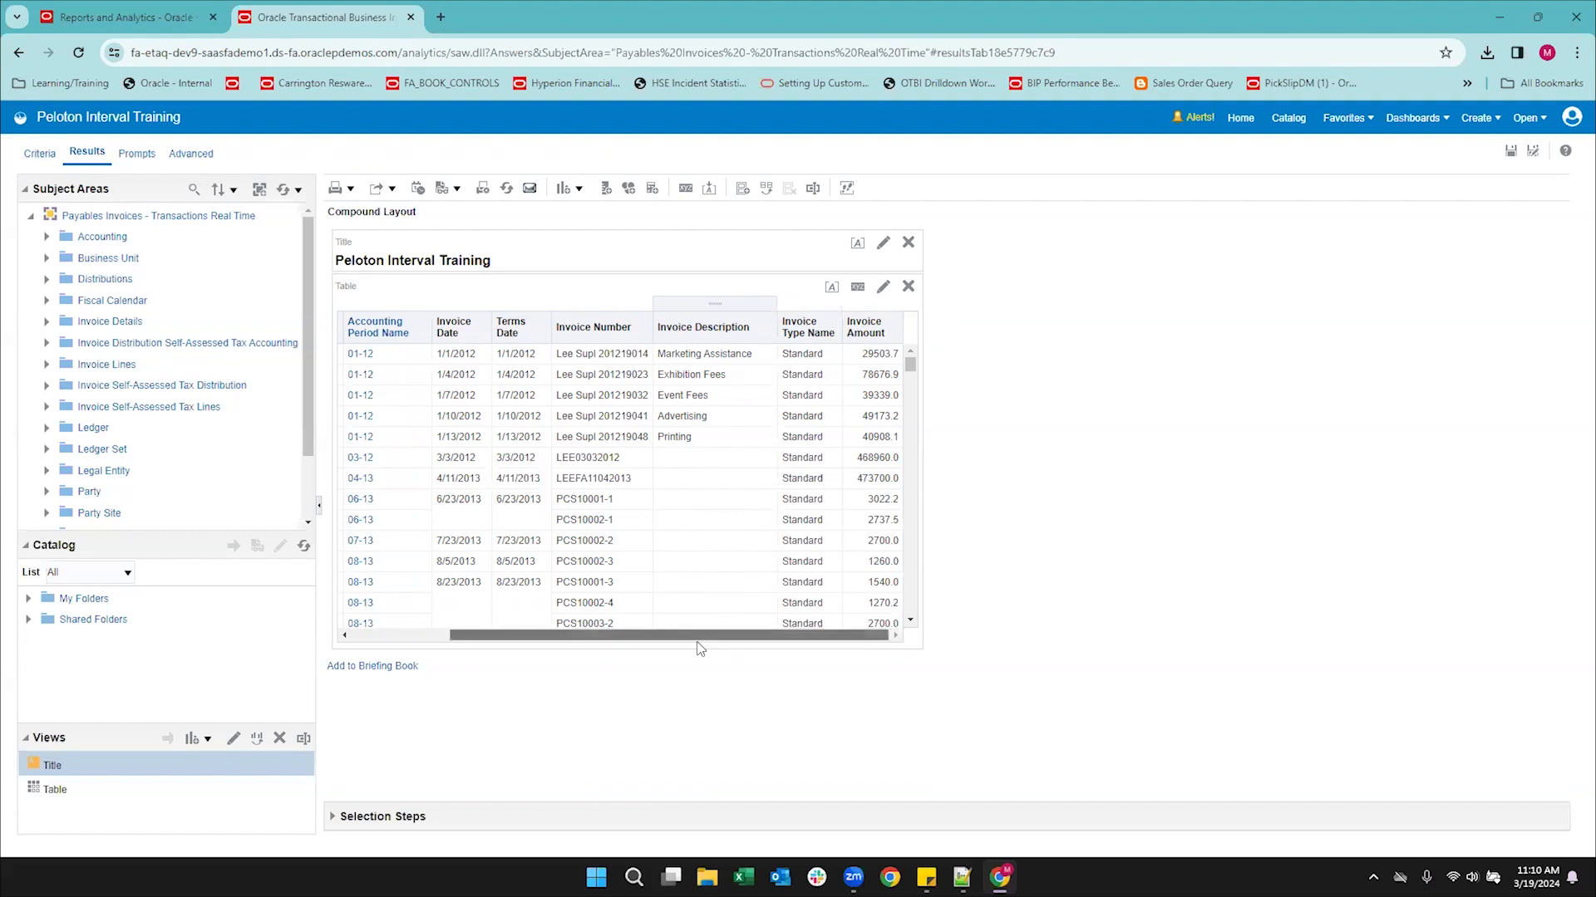
{"action": "left_click_drag", "start_coordinate": [701, 649], "coordinate": [602, 649]}
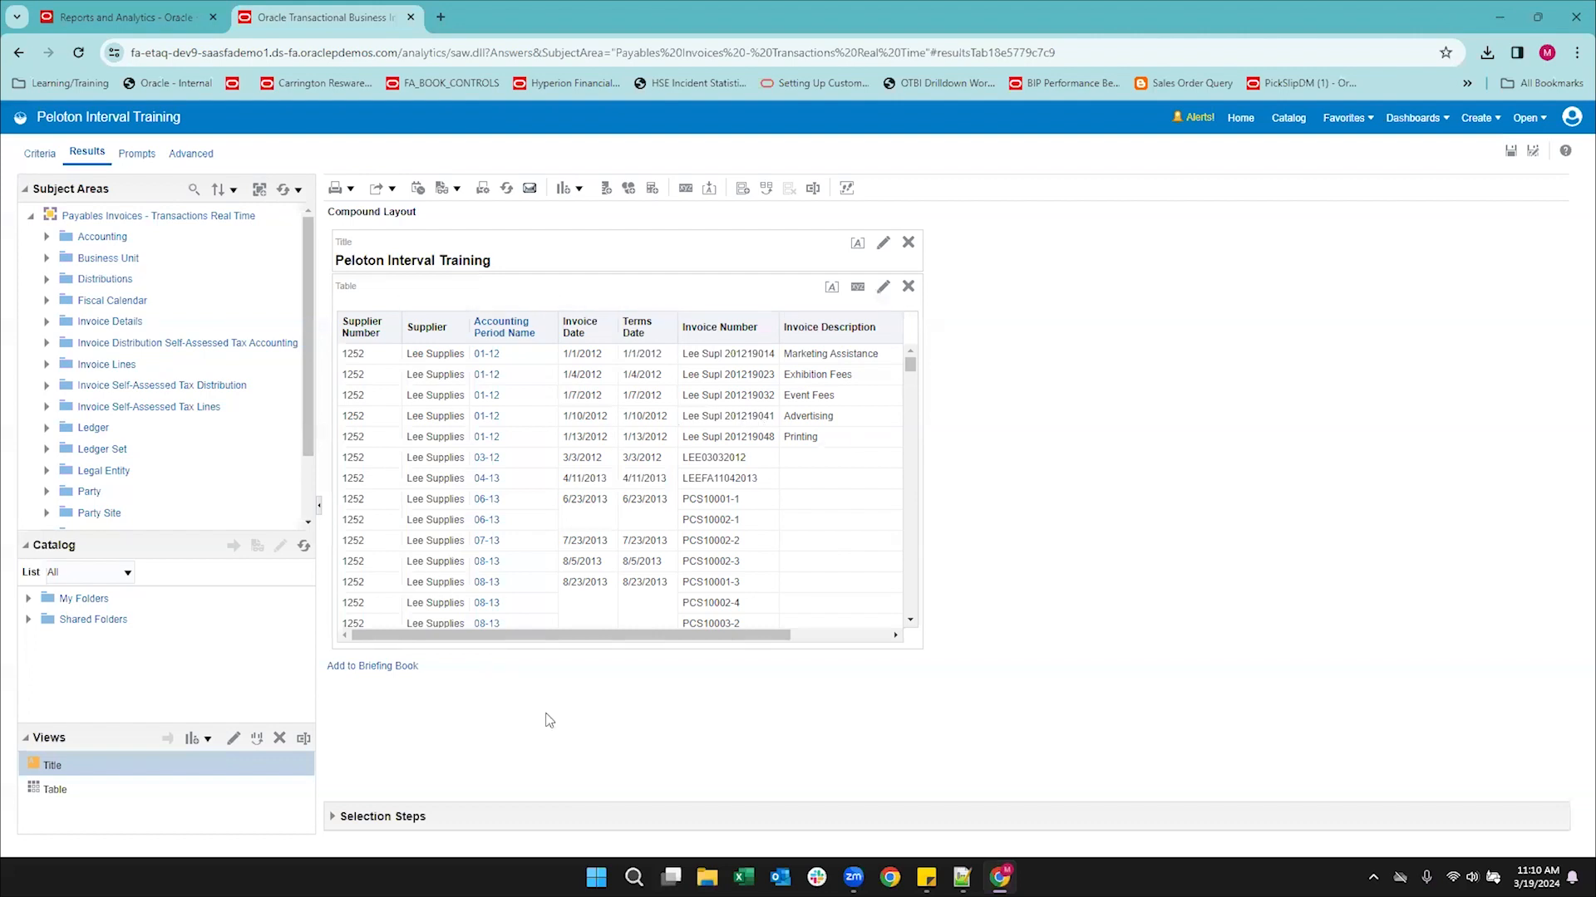
Open the table view for editing and set its Data Viewing property to Content paging.
{"action": "left_click", "coordinate": [53, 794]}
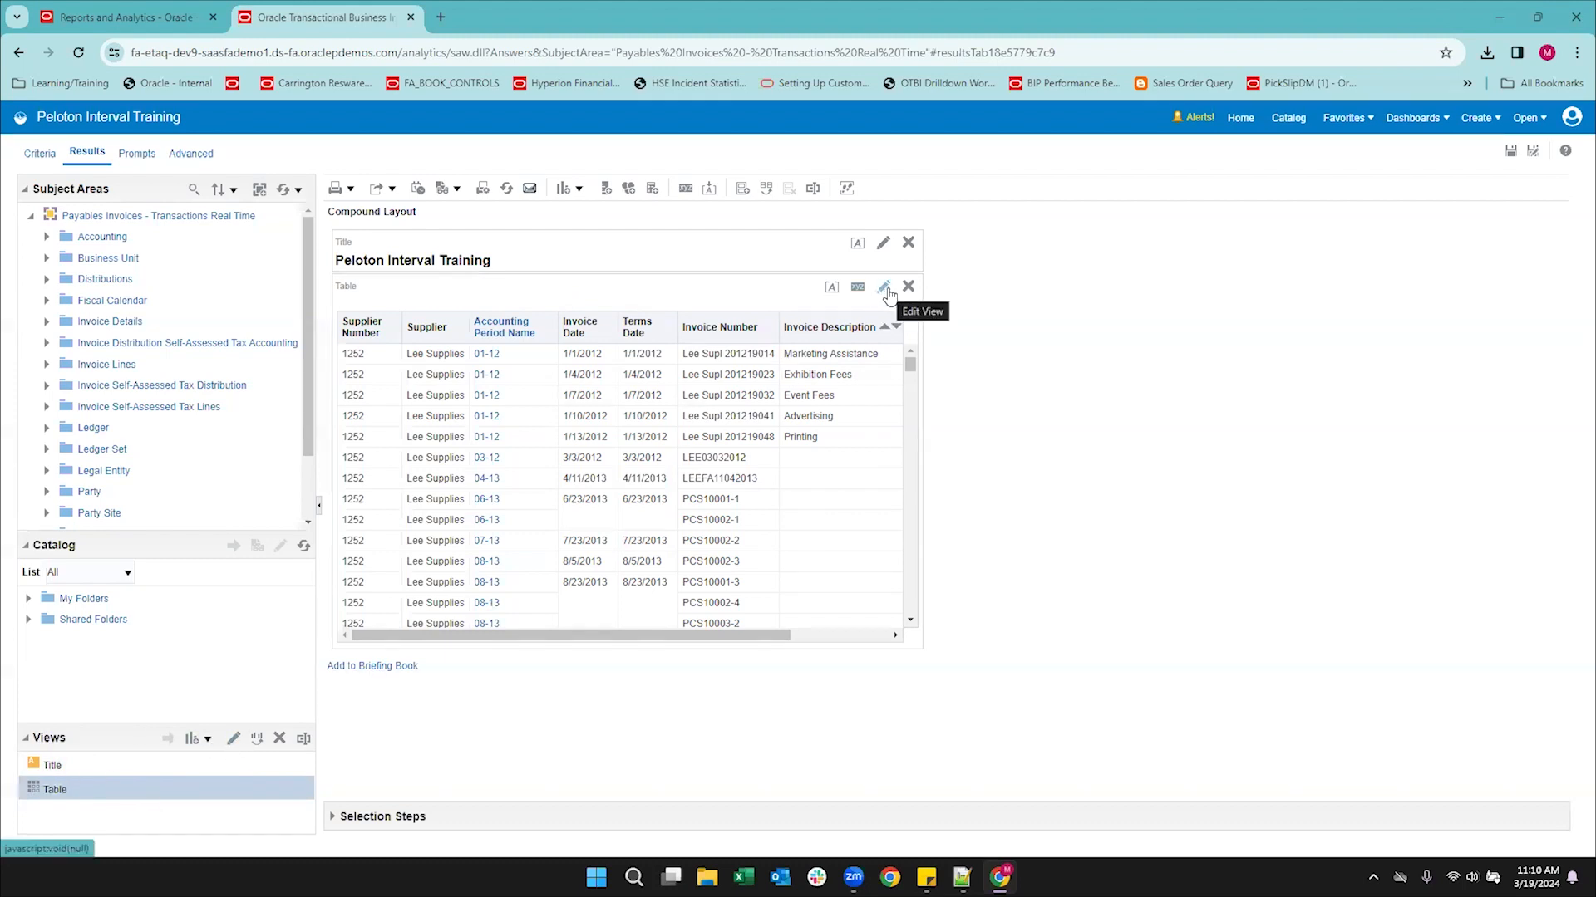
{"action": "left_click", "coordinate": [234, 740]}
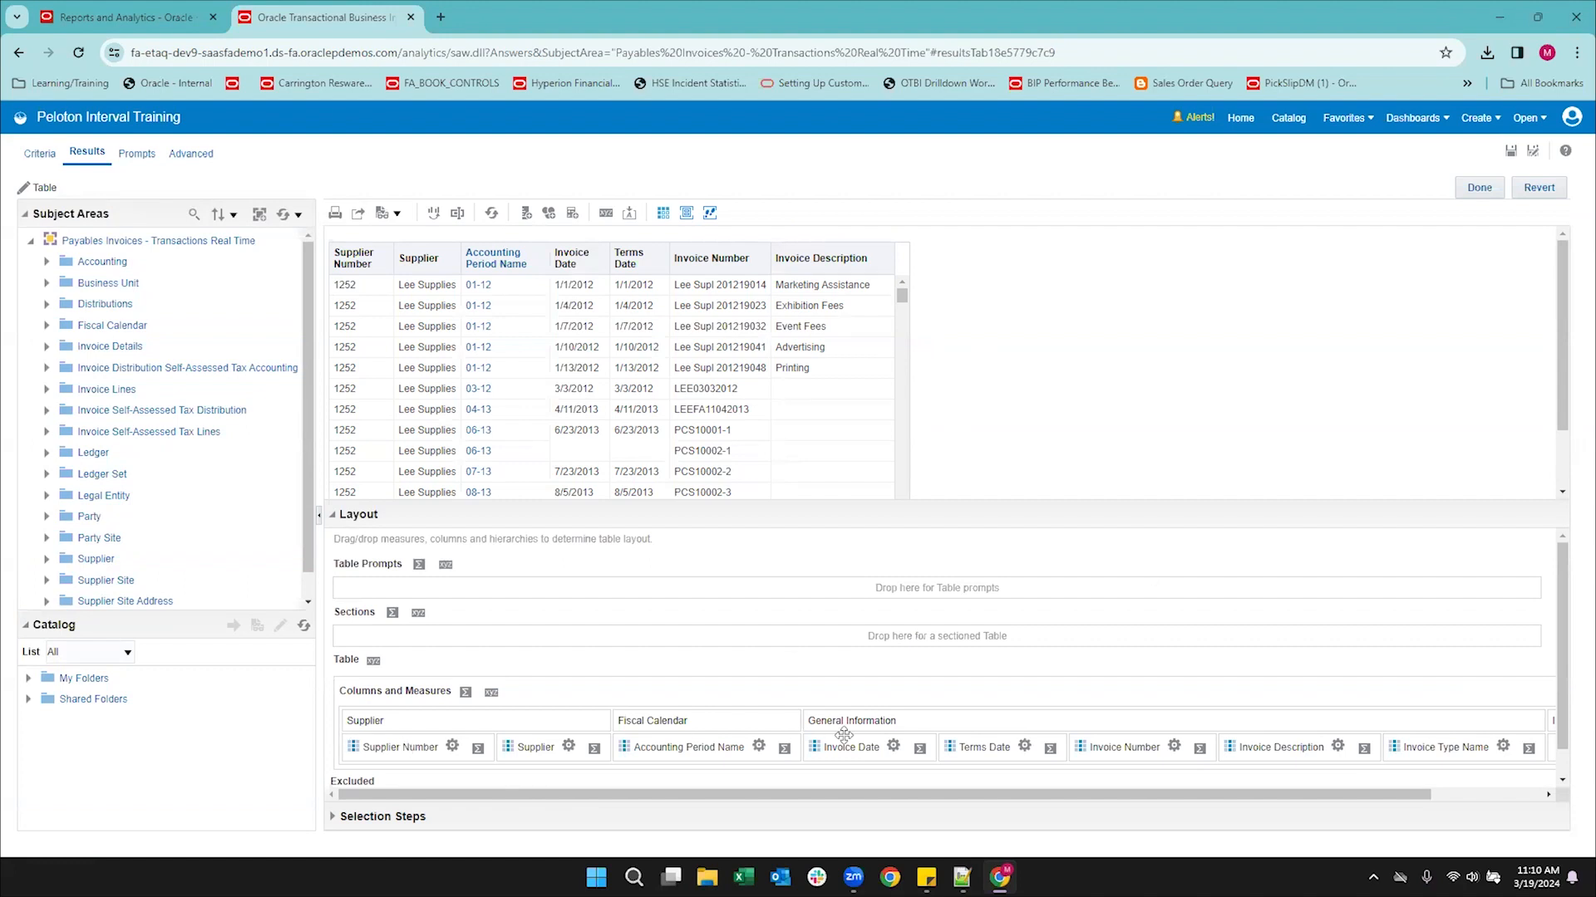
{"action": "scroll", "coordinate": [1324, 753], "scroll_direction": "right", "scroll_amount": 1}
{"action": "scroll", "coordinate": [1324, 754], "scroll_direction": "left", "scroll_amount": 1}
{"action": "left_click", "coordinate": [607, 214]}
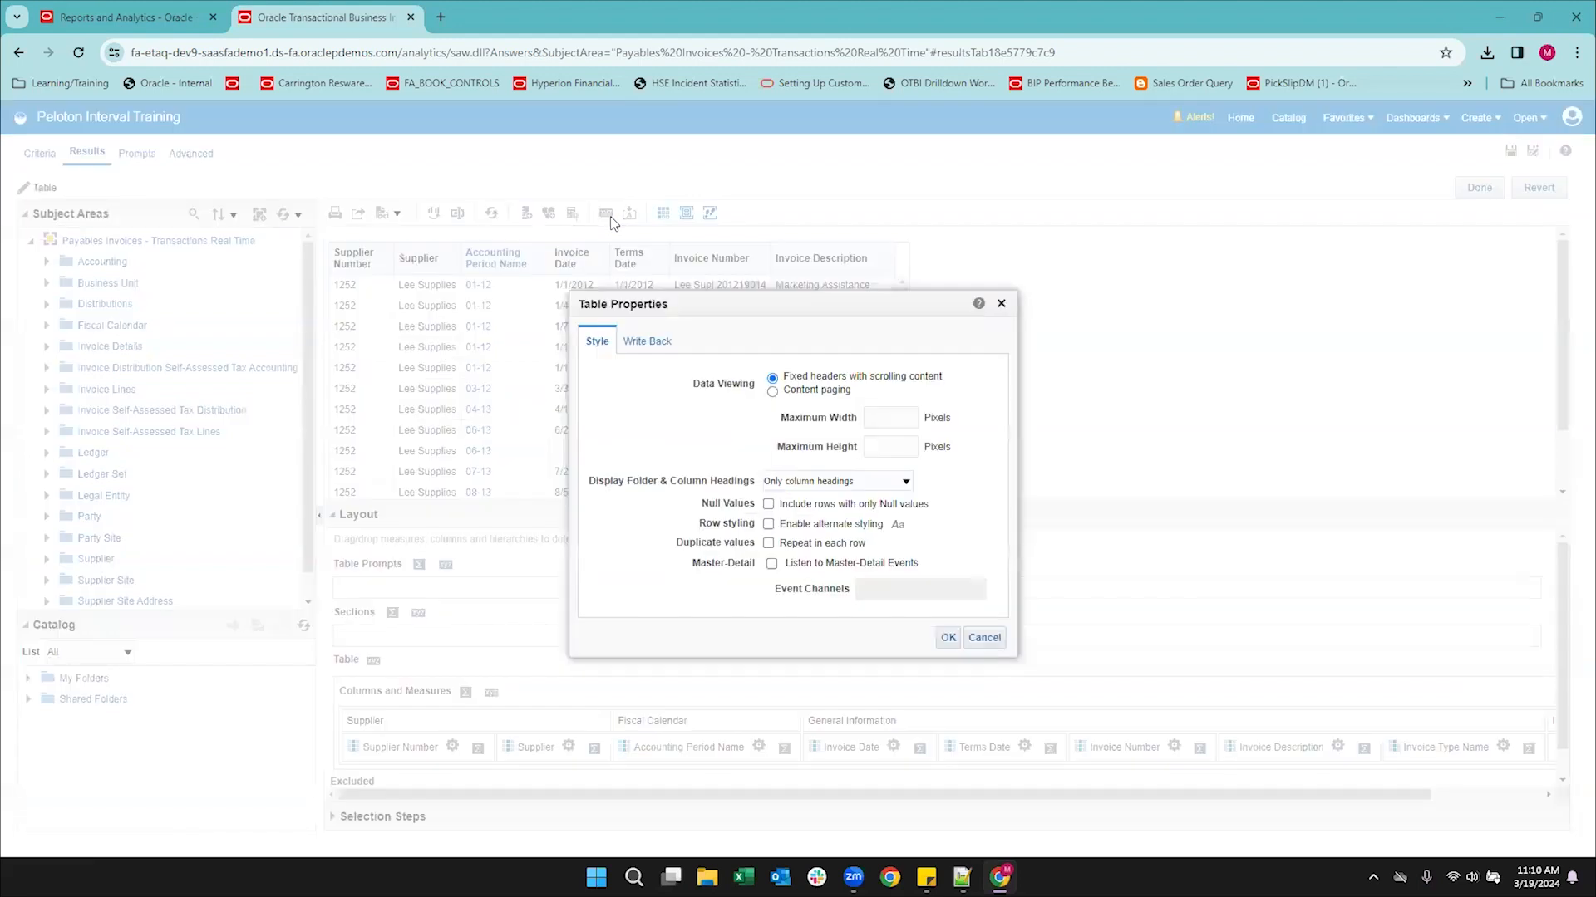
{"action": "left_click", "coordinate": [773, 391]}
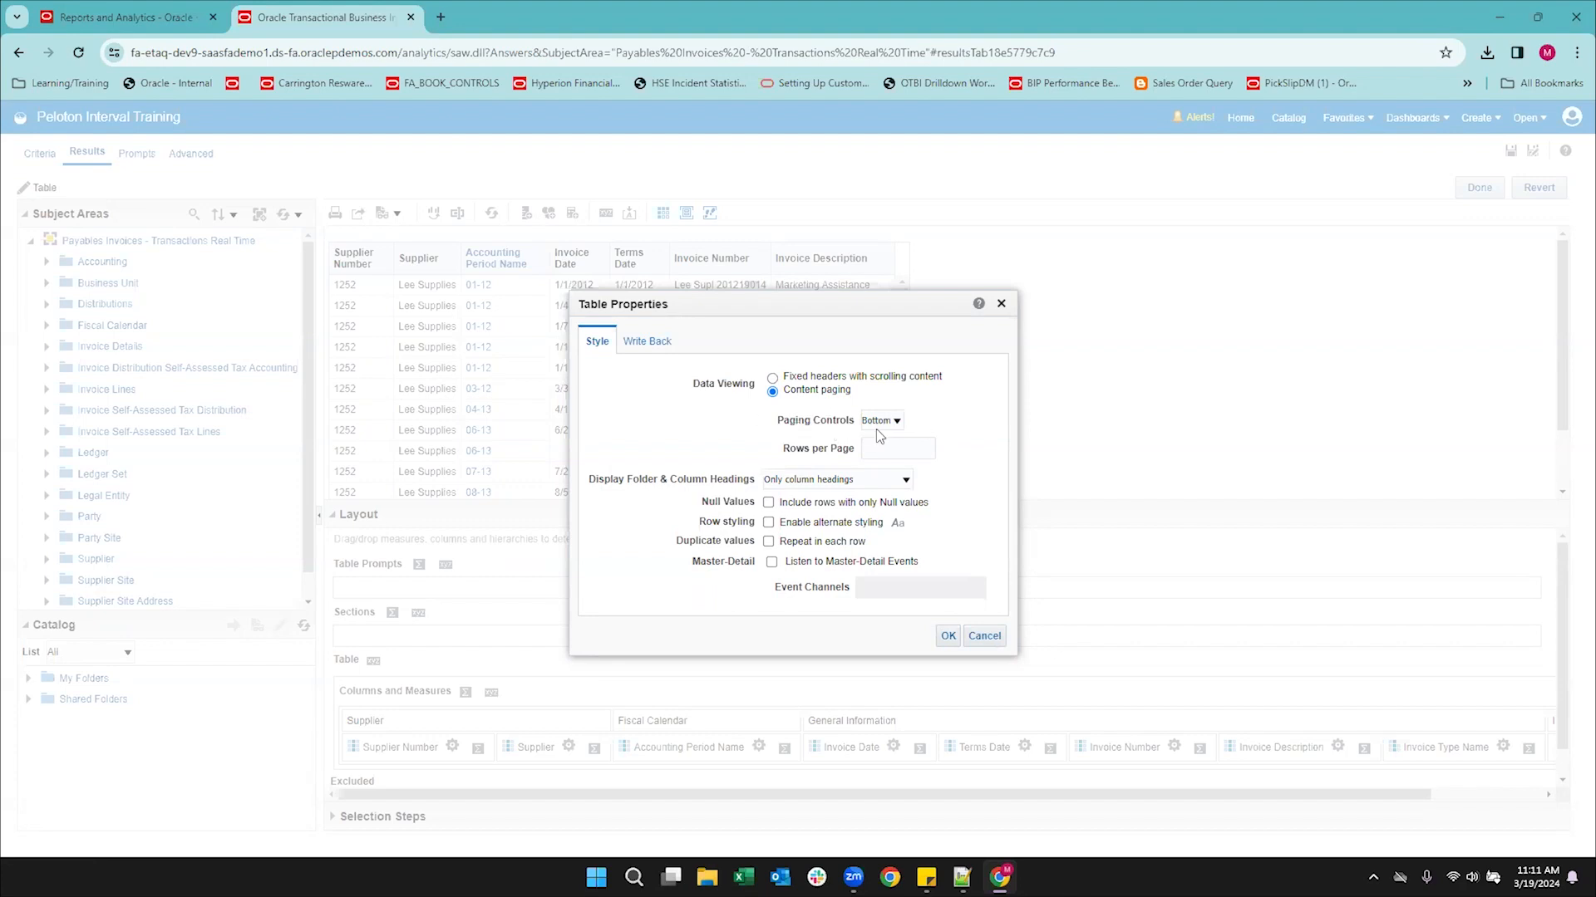
{"action": "left_click", "coordinate": [946, 637]}
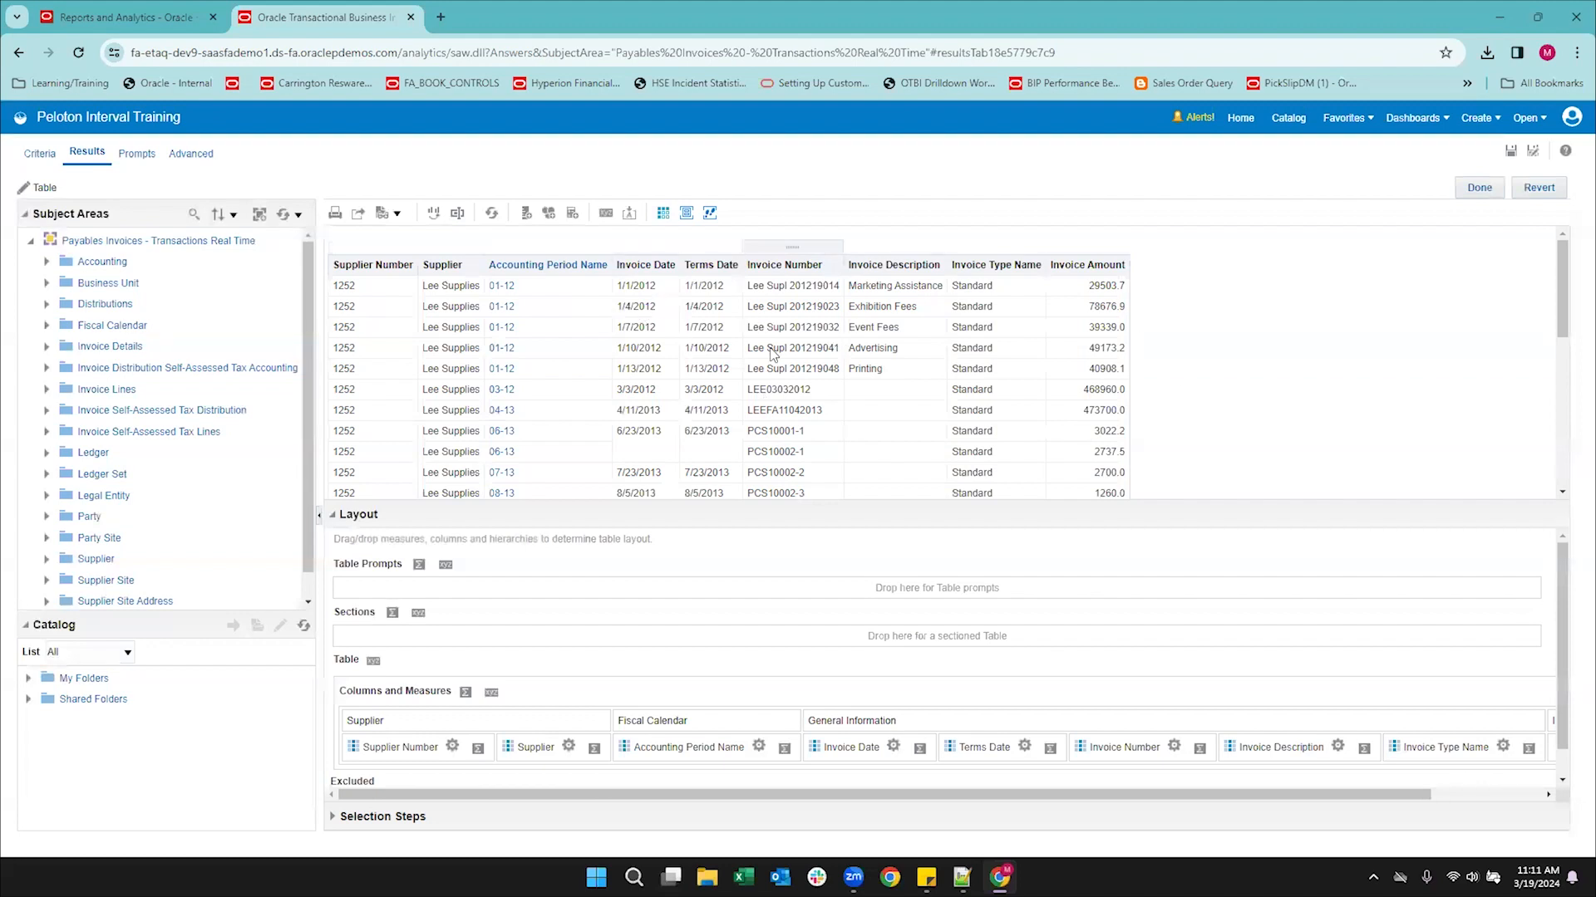
Look through the paged table's rows, examining the paging controls and the Invoice Date and Terms Date columns.
{"action": "scroll", "coordinate": [1259, 397], "scroll_direction": "down", "scroll_amount": 3}
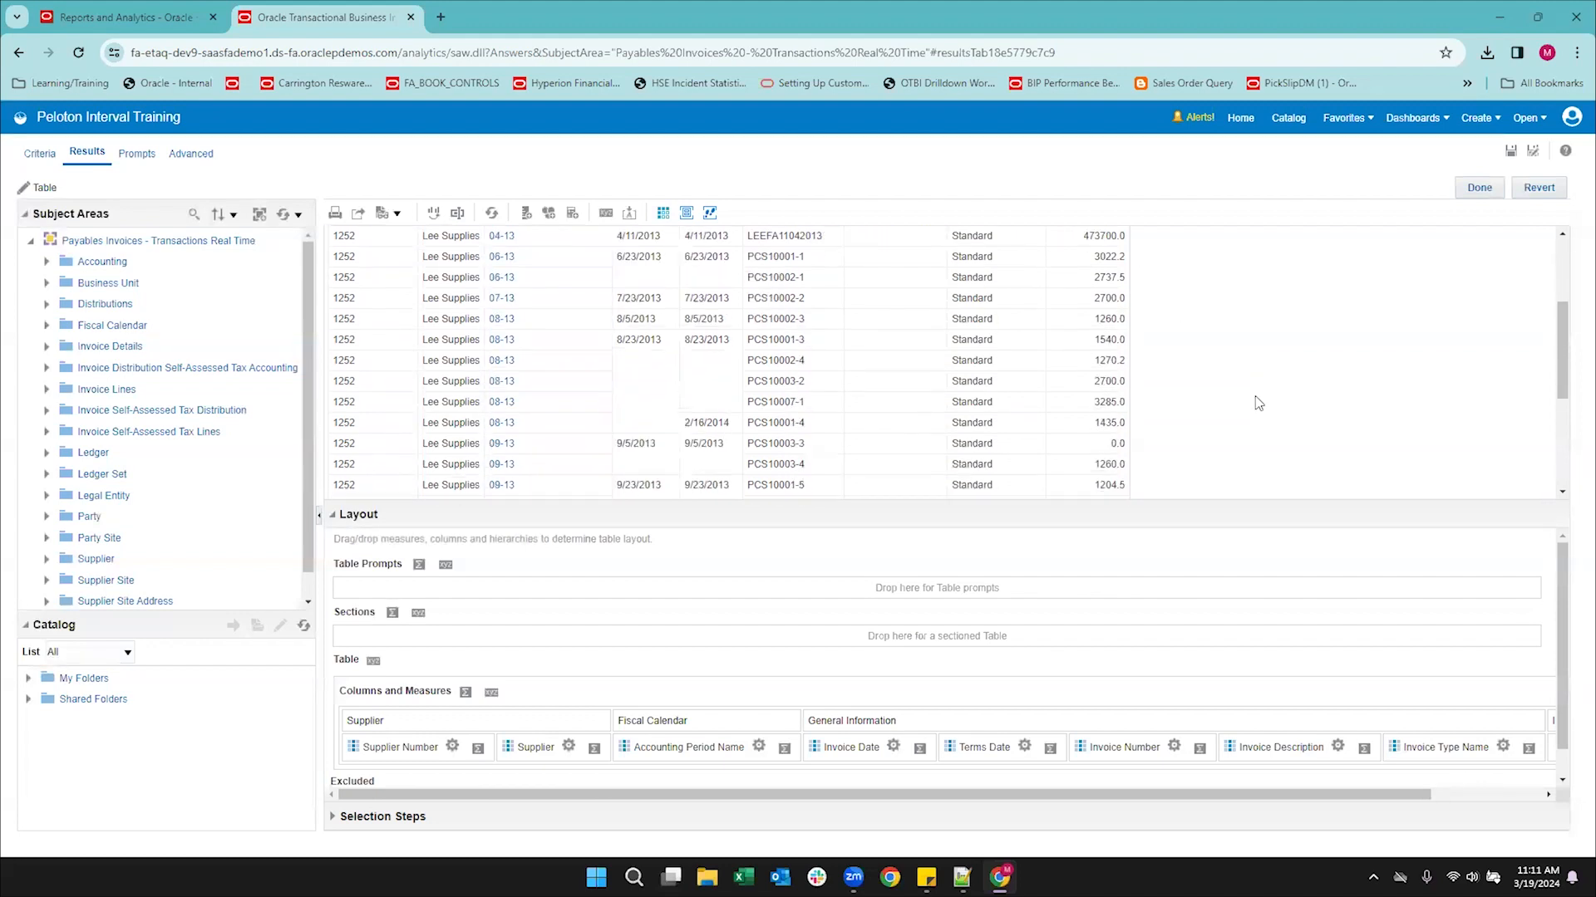
{"action": "scroll", "coordinate": [1252, 396], "scroll_direction": "down", "scroll_amount": 4}
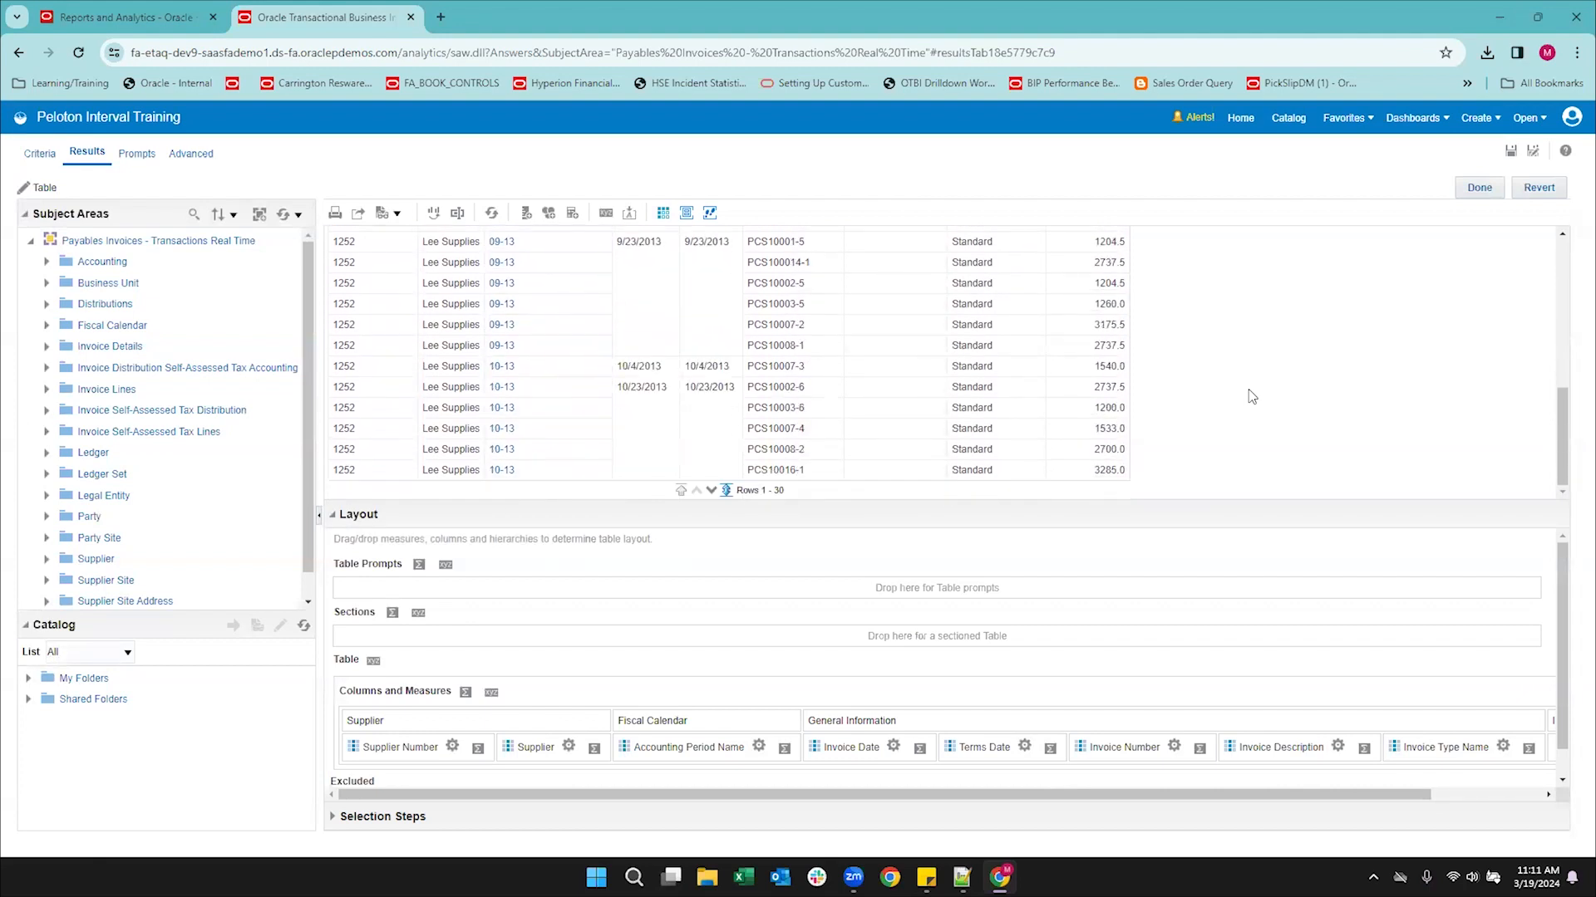
{"action": "scroll", "coordinate": [1252, 397], "scroll_direction": "up", "scroll_amount": 7}
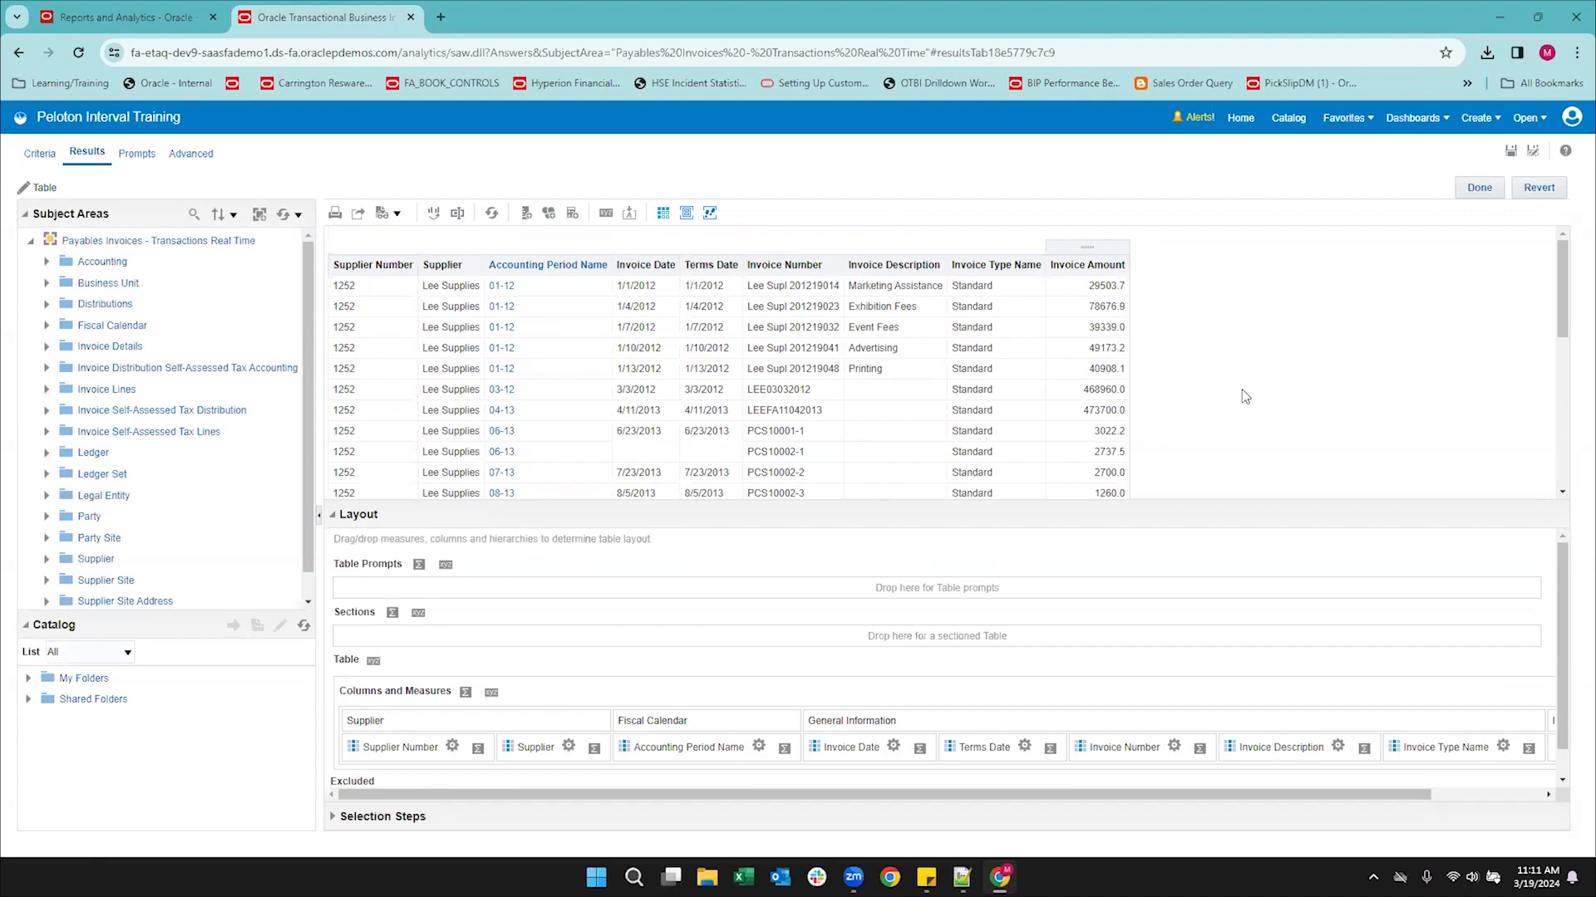
{"action": "scroll", "coordinate": [570, 367], "scroll_direction": "down", "scroll_amount": 1}
{"action": "scroll", "coordinate": [571, 367], "scroll_direction": "up", "scroll_amount": 1}
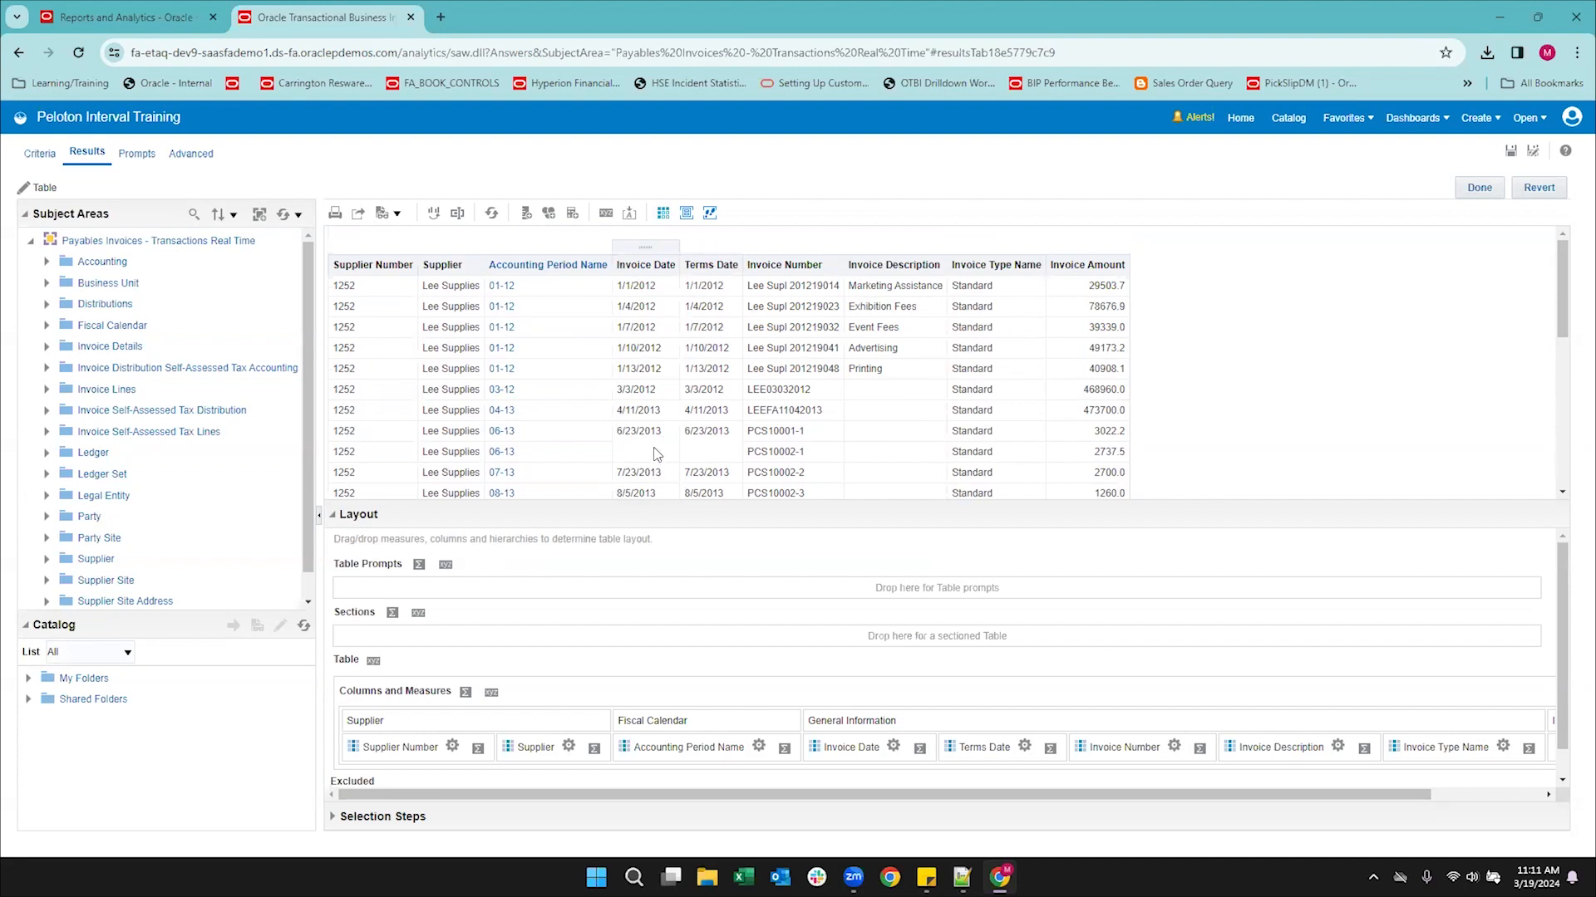
{"action": "scroll", "coordinate": [726, 460], "scroll_direction": "down", "scroll_amount": 5}
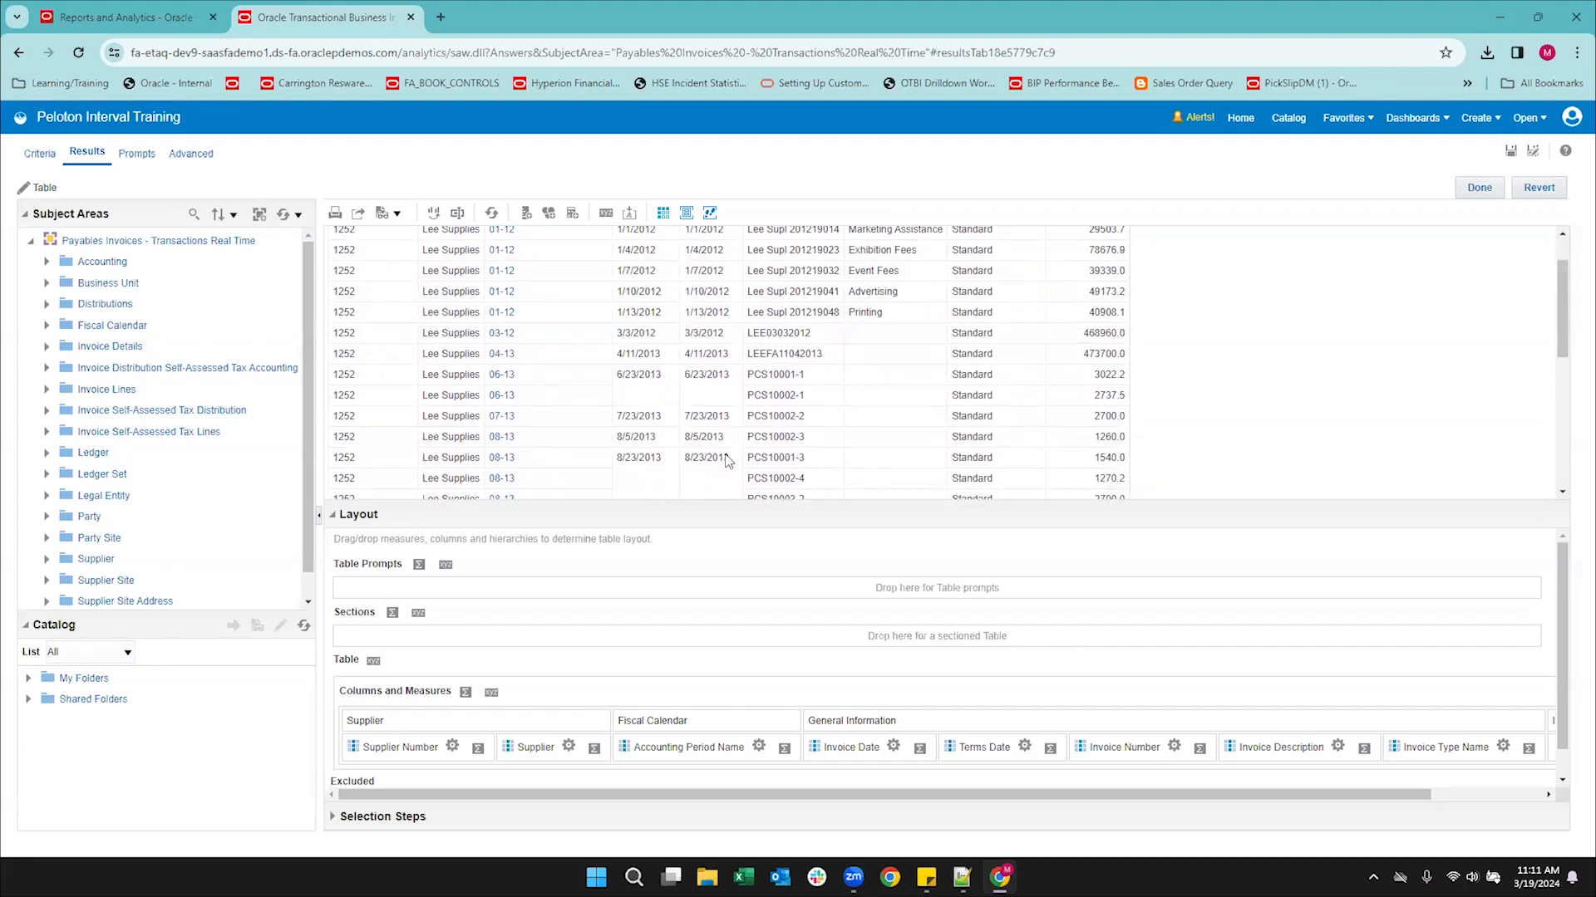
{"action": "scroll", "coordinate": [725, 459], "scroll_direction": "down", "scroll_amount": 1}
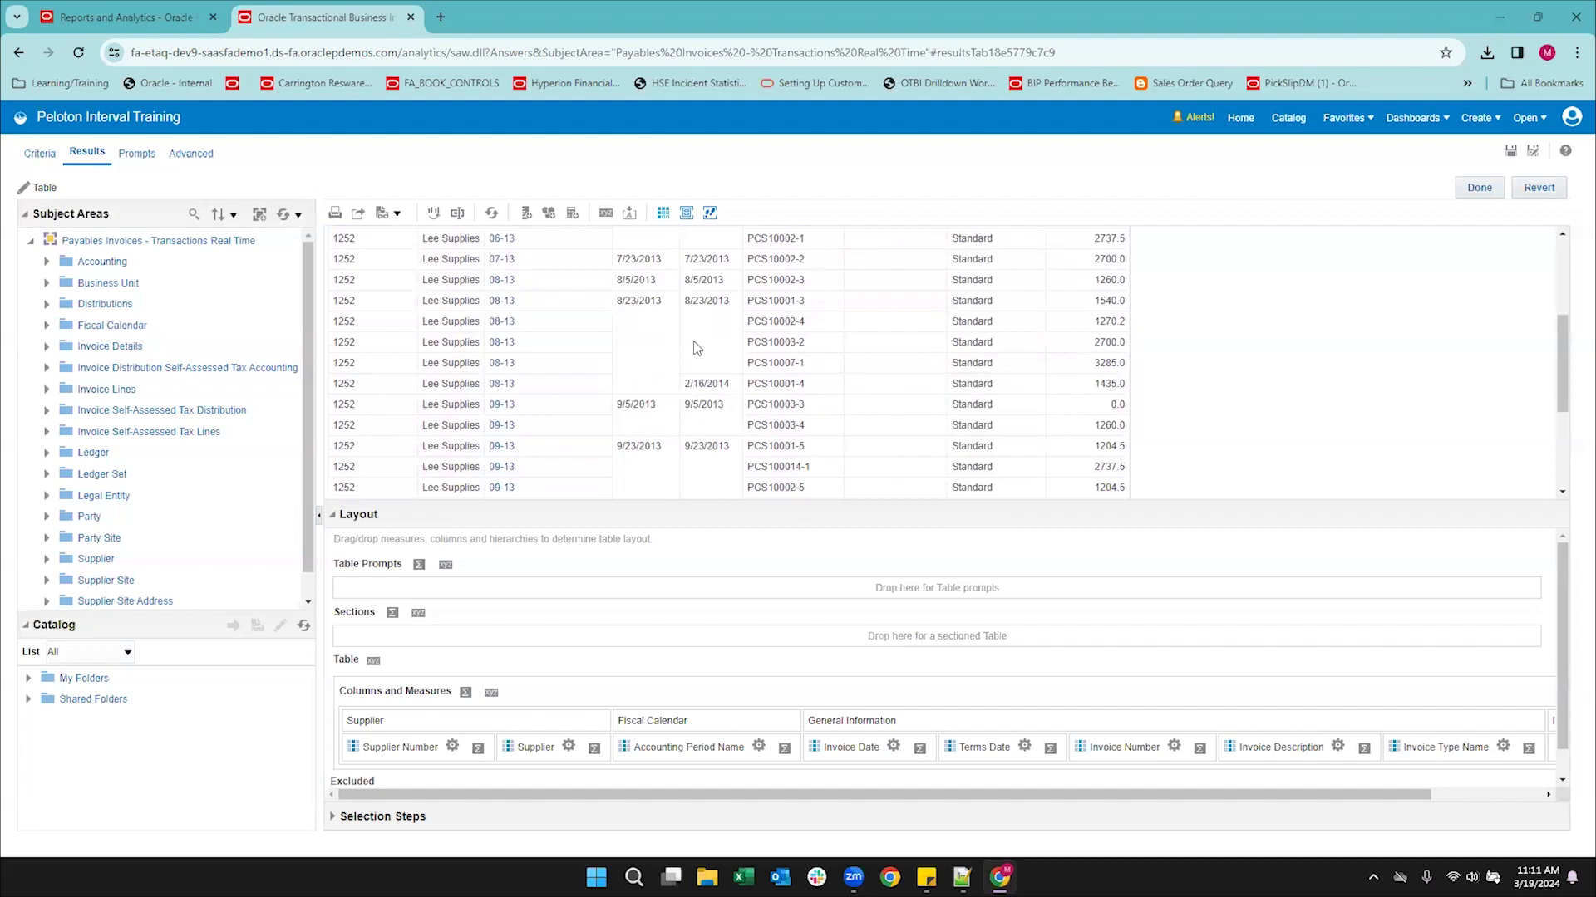
{"action": "scroll", "coordinate": [656, 399], "scroll_direction": "up", "scroll_amount": 5}
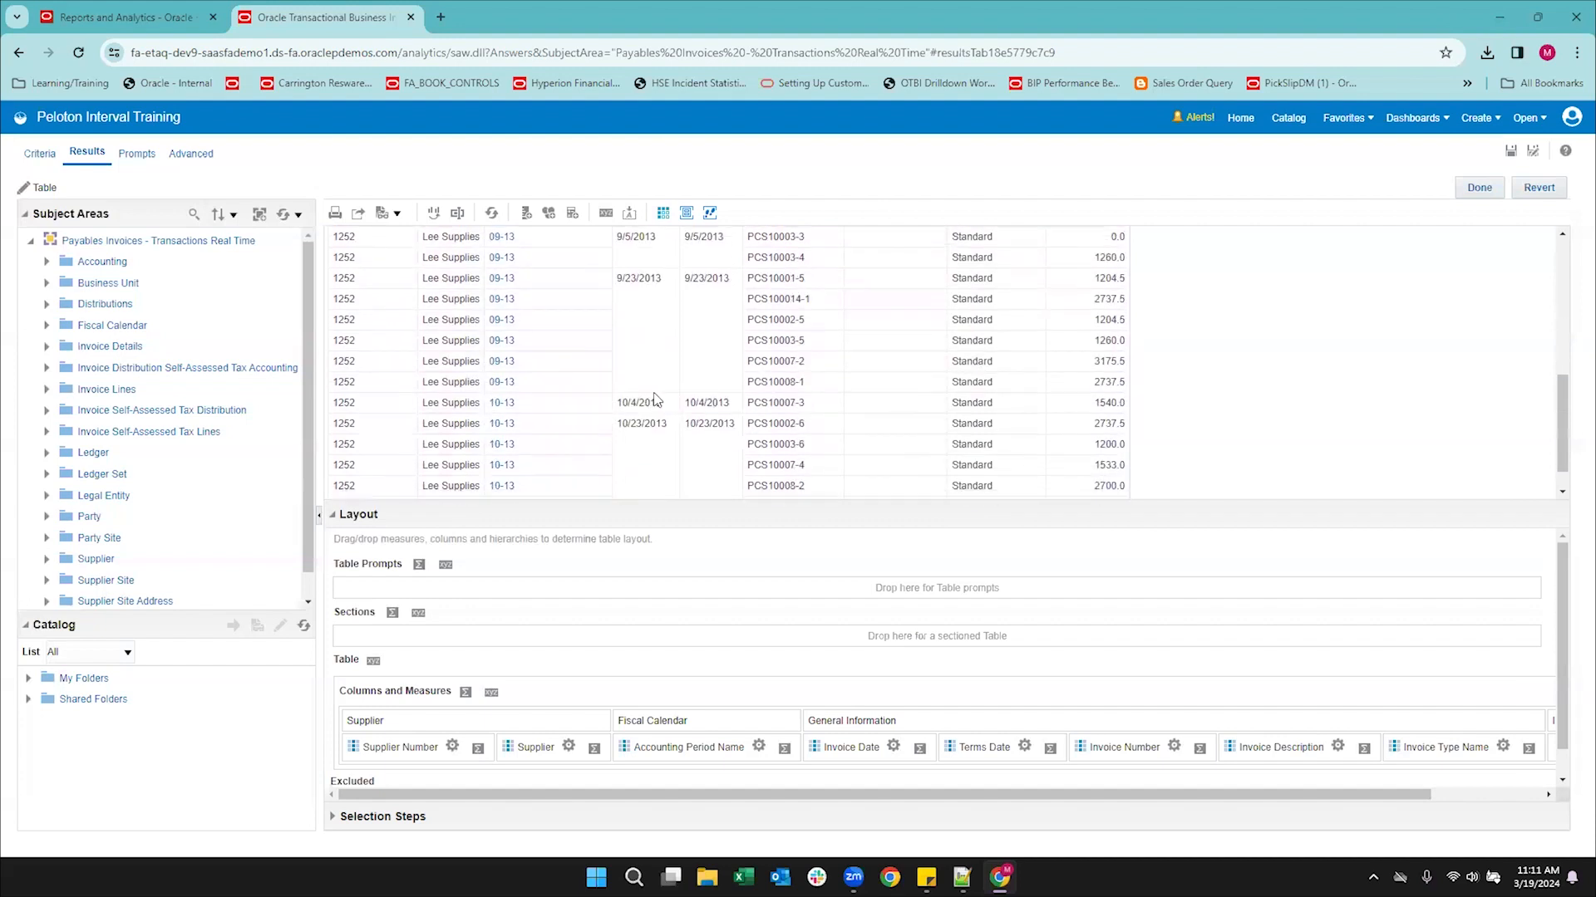
{"action": "scroll", "coordinate": [656, 400], "scroll_direction": "down", "scroll_amount": 1}
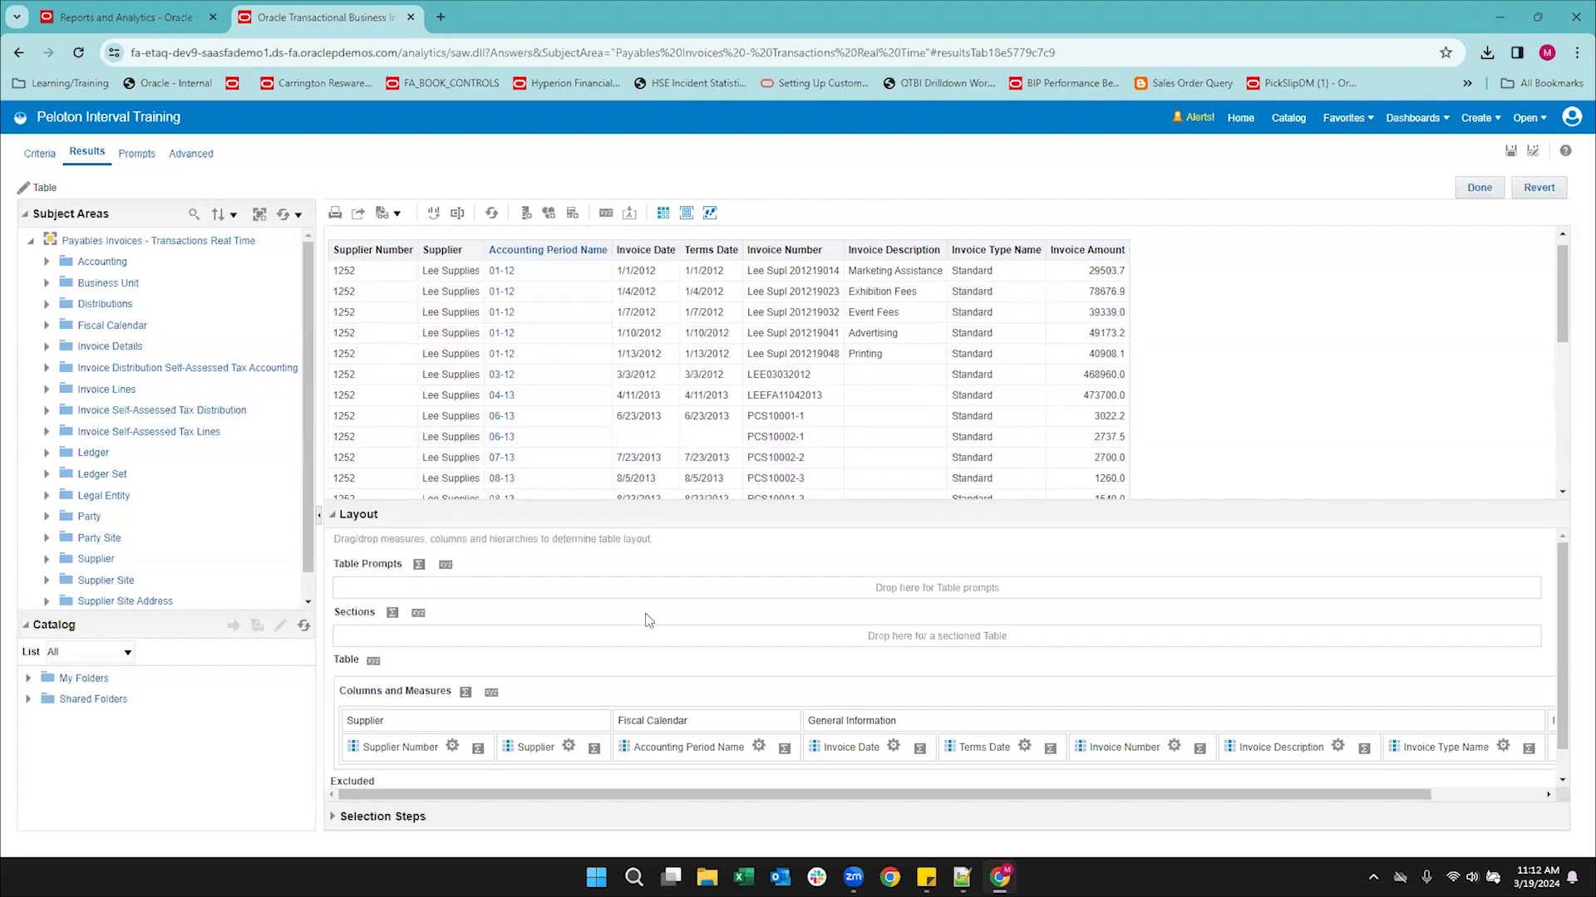
Set the Invoice Date column's value suppression to Repeat in its column properties.
{"action": "left_click", "coordinate": [891, 748]}
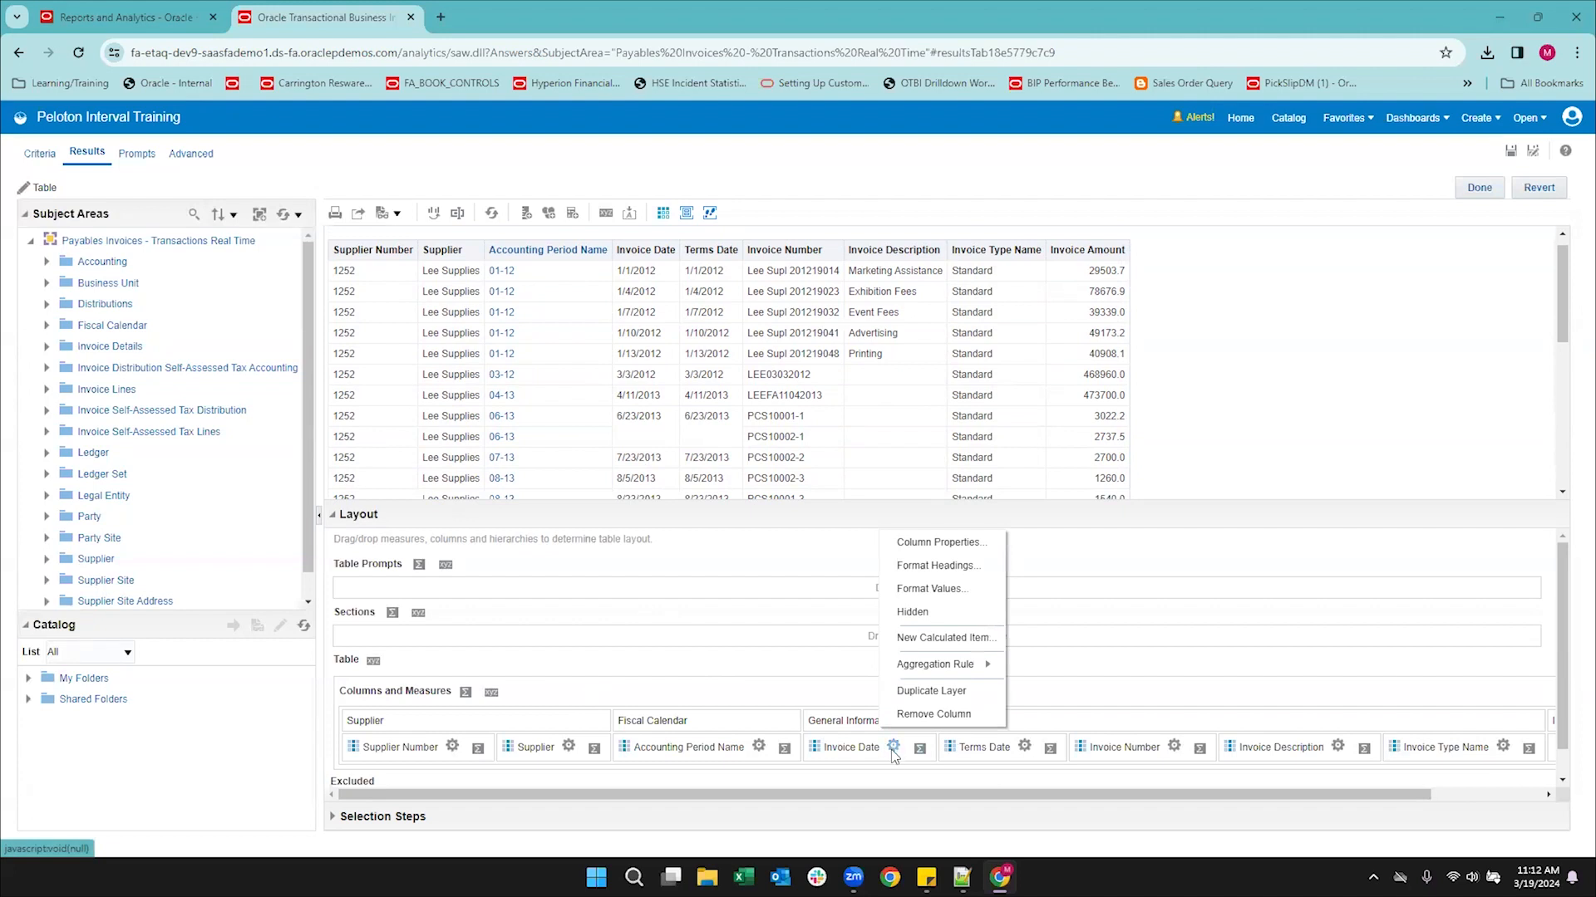
{"action": "right_click", "coordinate": [968, 546]}
{"action": "left_click", "coordinate": [952, 546]}
{"action": "left_click", "coordinate": [951, 543]}
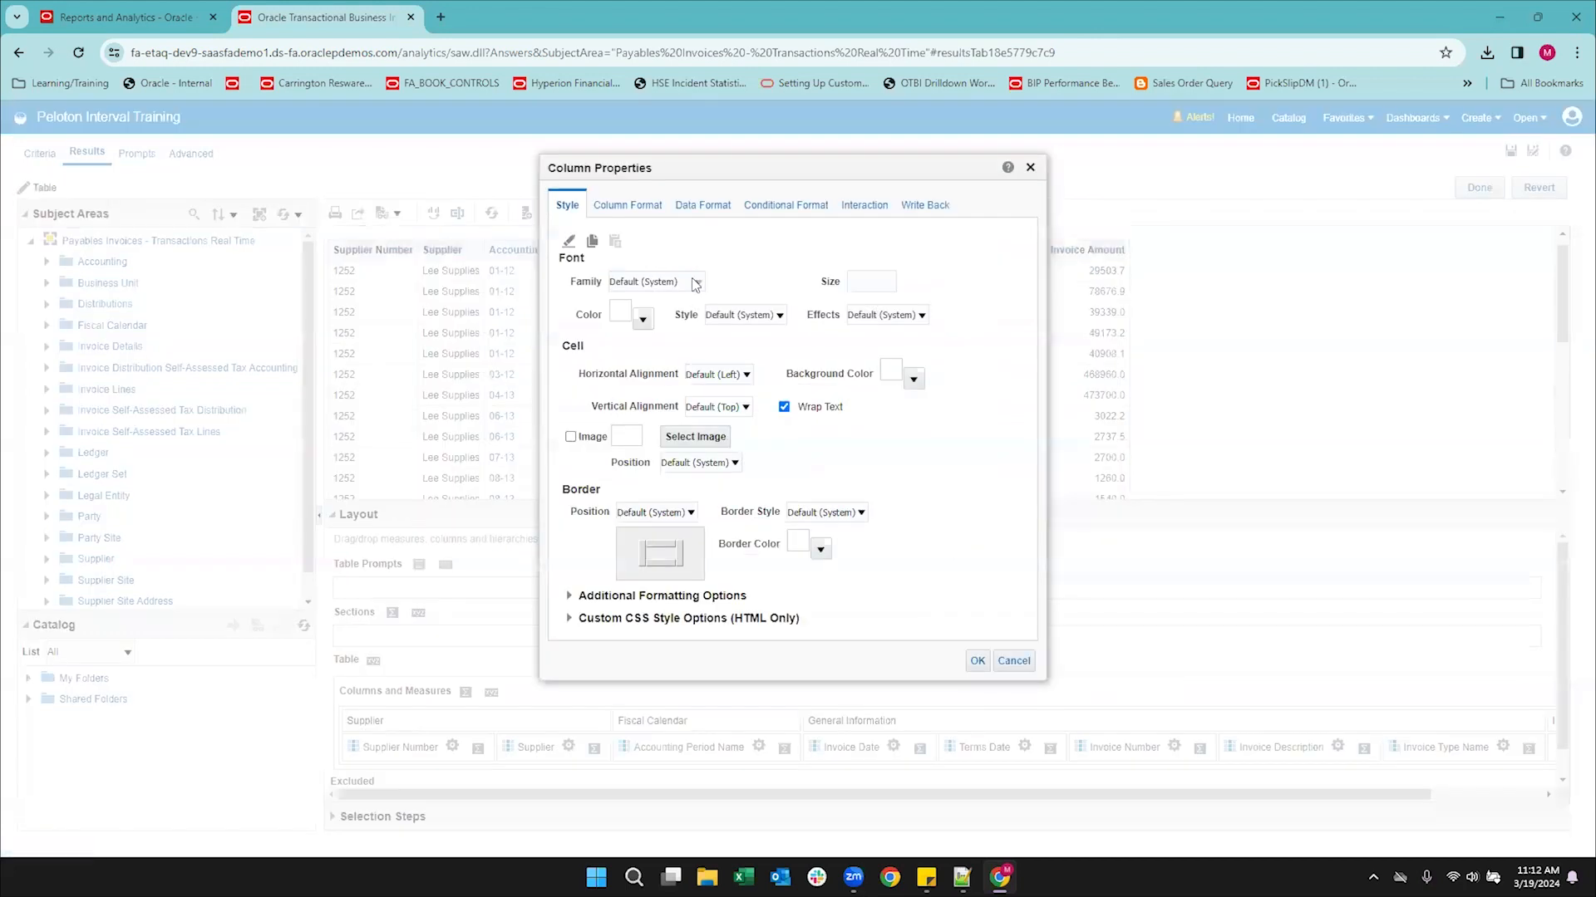
{"action": "left_click", "coordinate": [640, 208]}
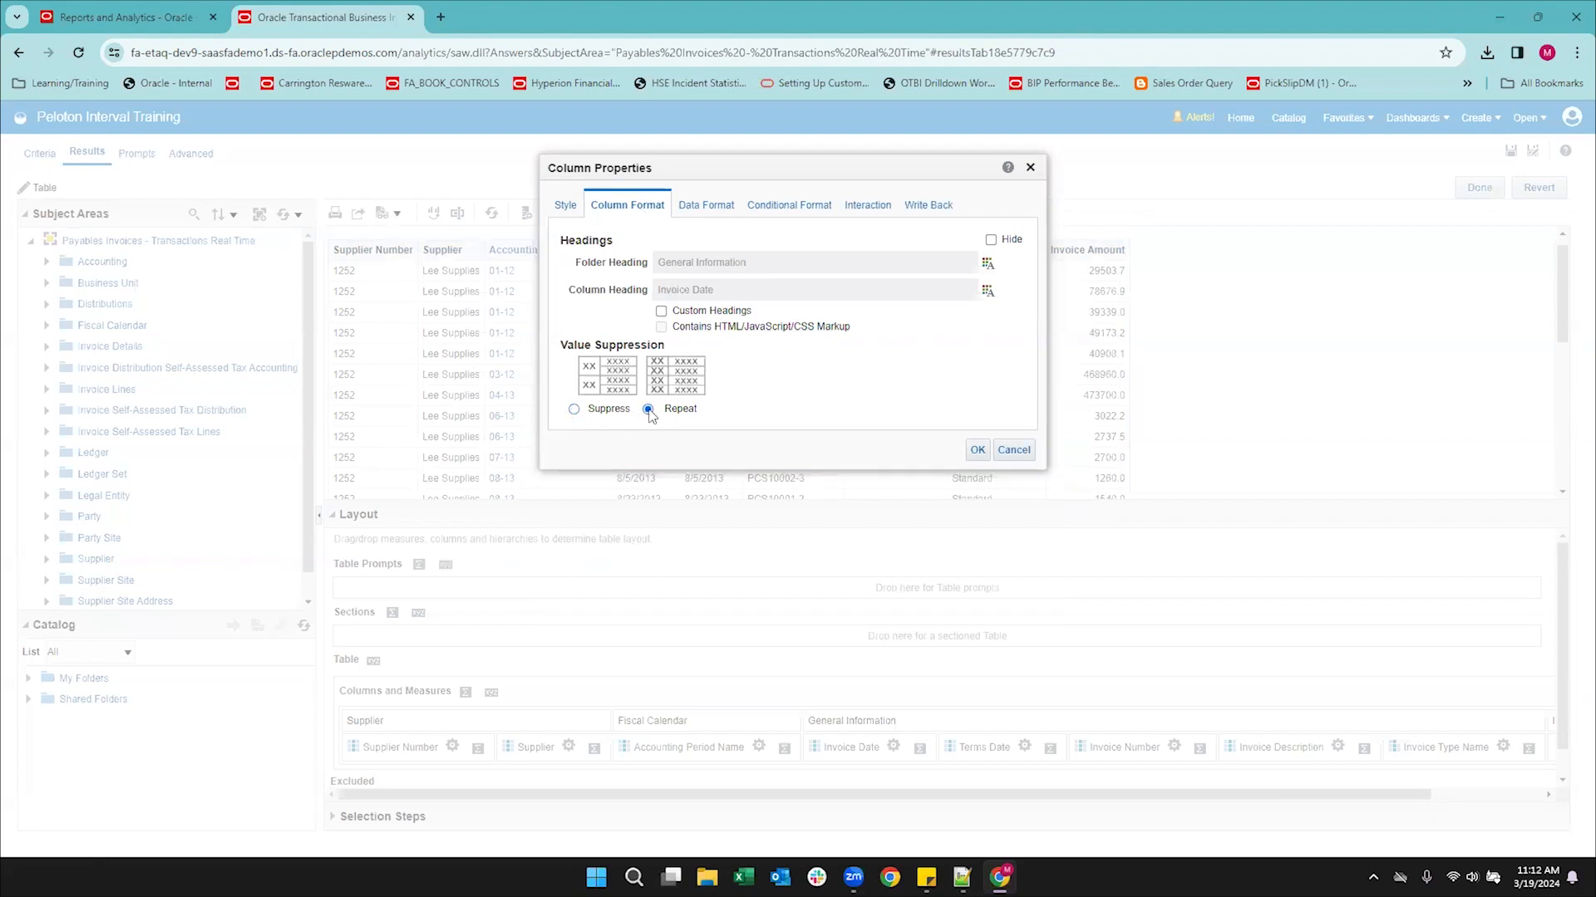
{"action": "left_click", "coordinate": [976, 450]}
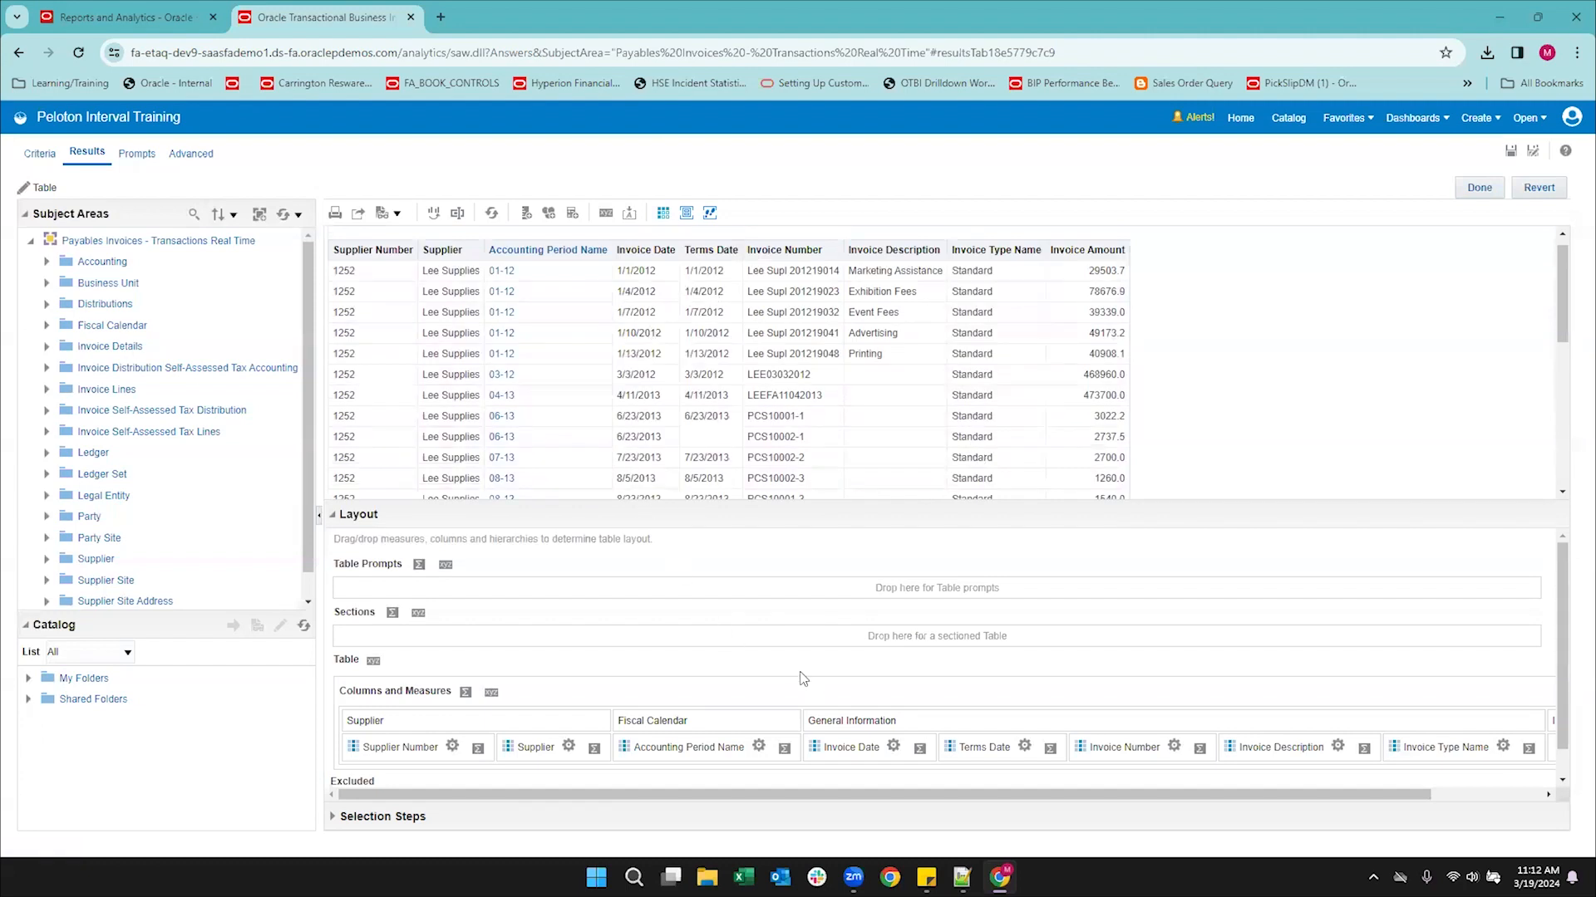
Set the Terms Date column's value suppression to Repeat and review the date columns down the table.
{"action": "left_click", "coordinate": [1024, 745]}
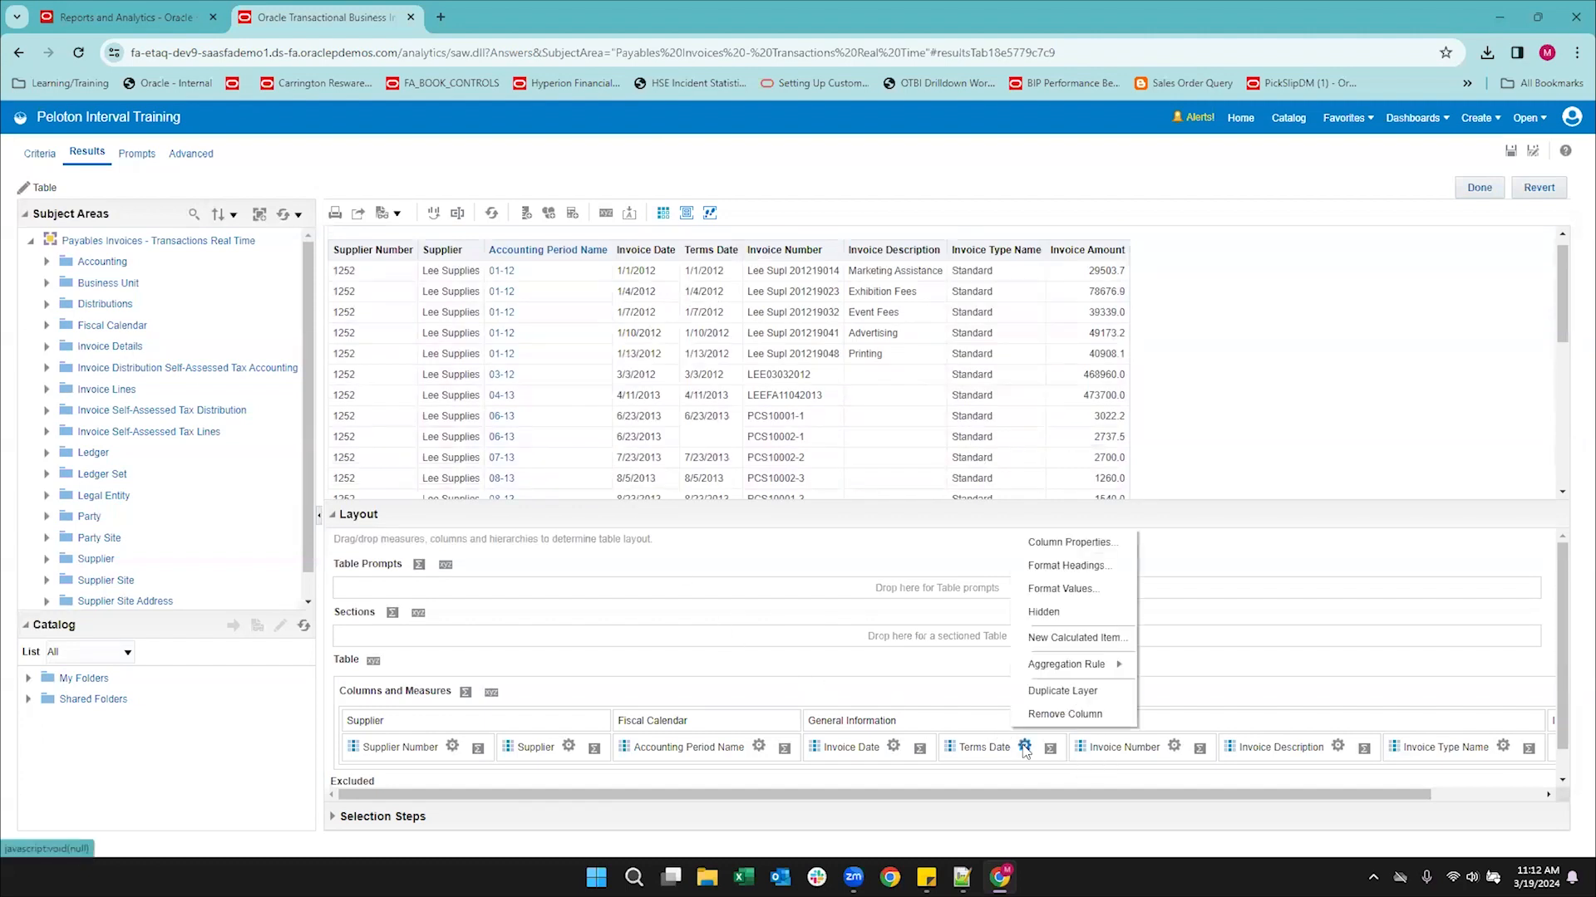
{"action": "left_click", "coordinate": [1038, 544]}
{"action": "left_click", "coordinate": [648, 410]}
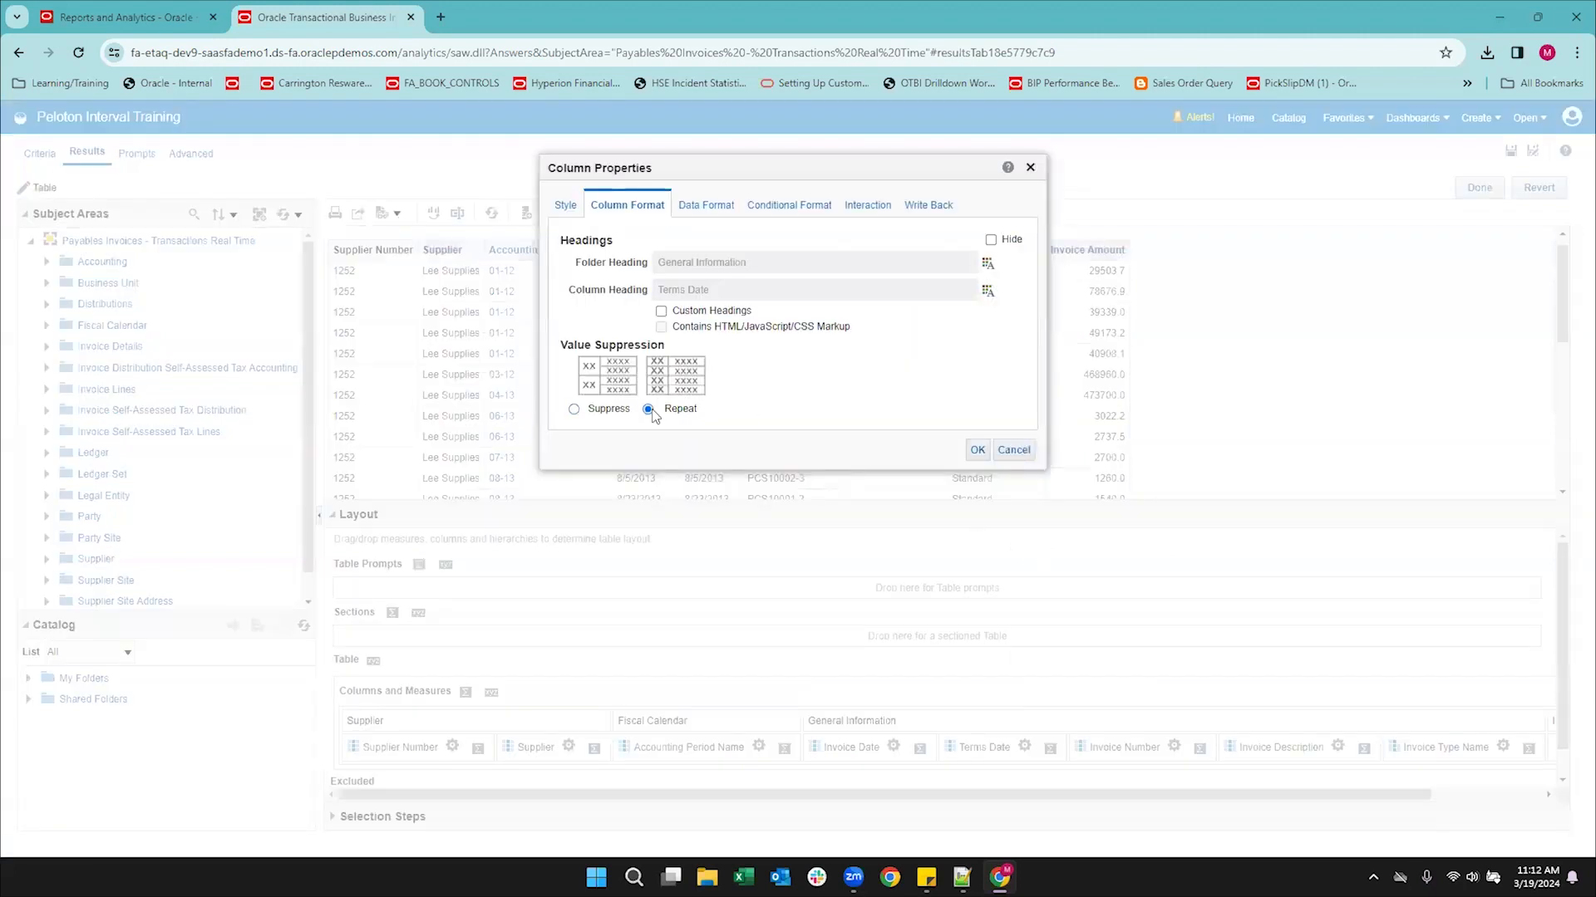
{"action": "left_click", "coordinate": [977, 450]}
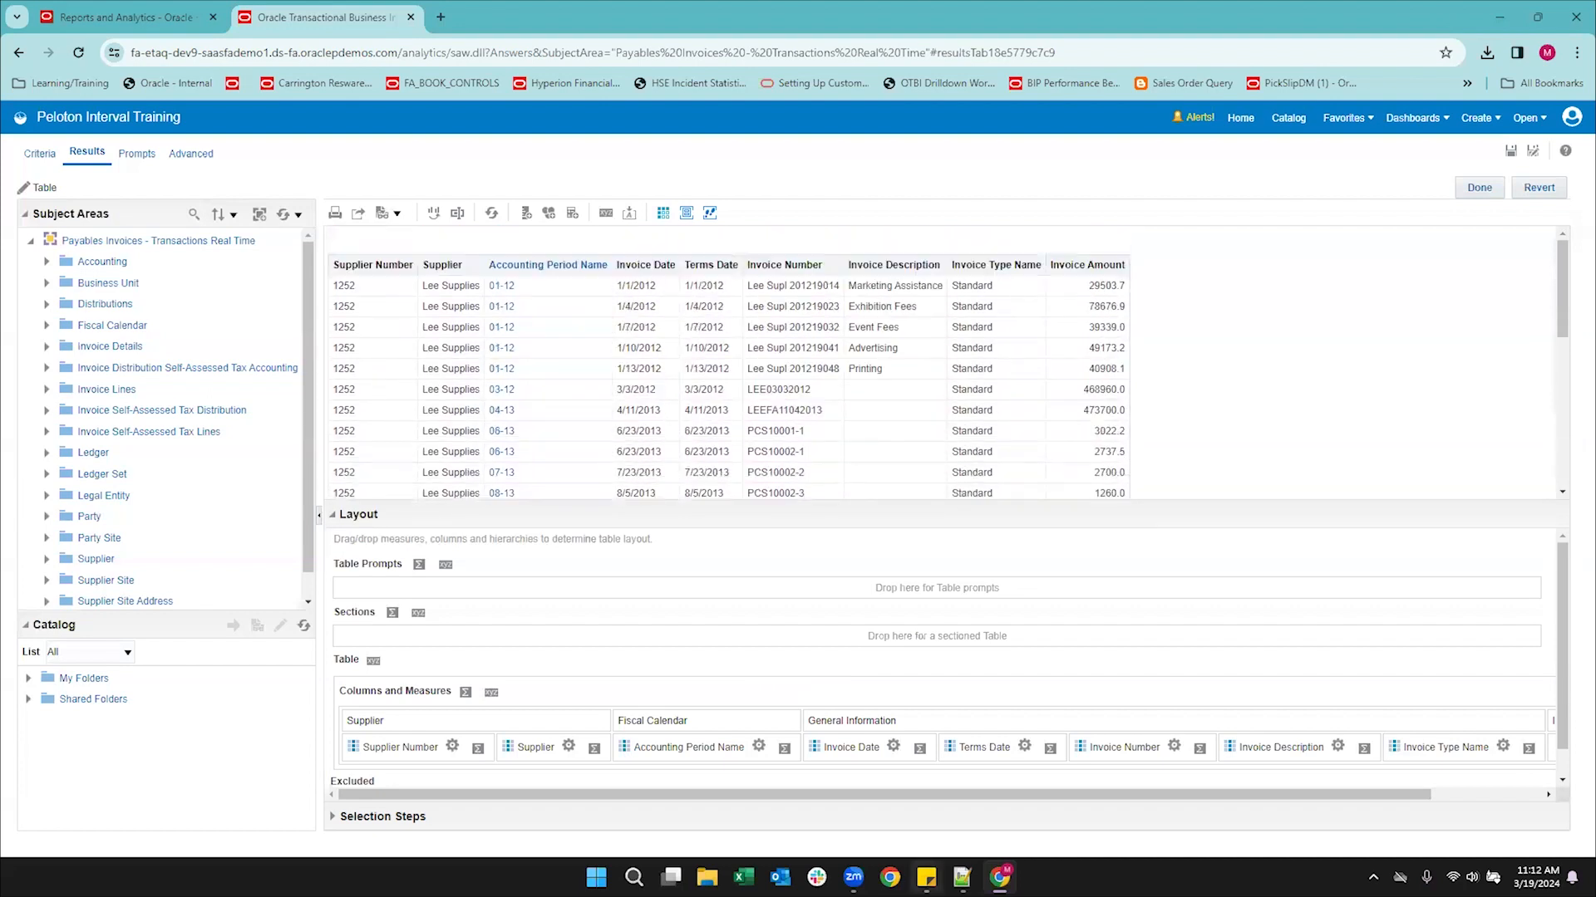
{"action": "left_click", "coordinate": [962, 877]}
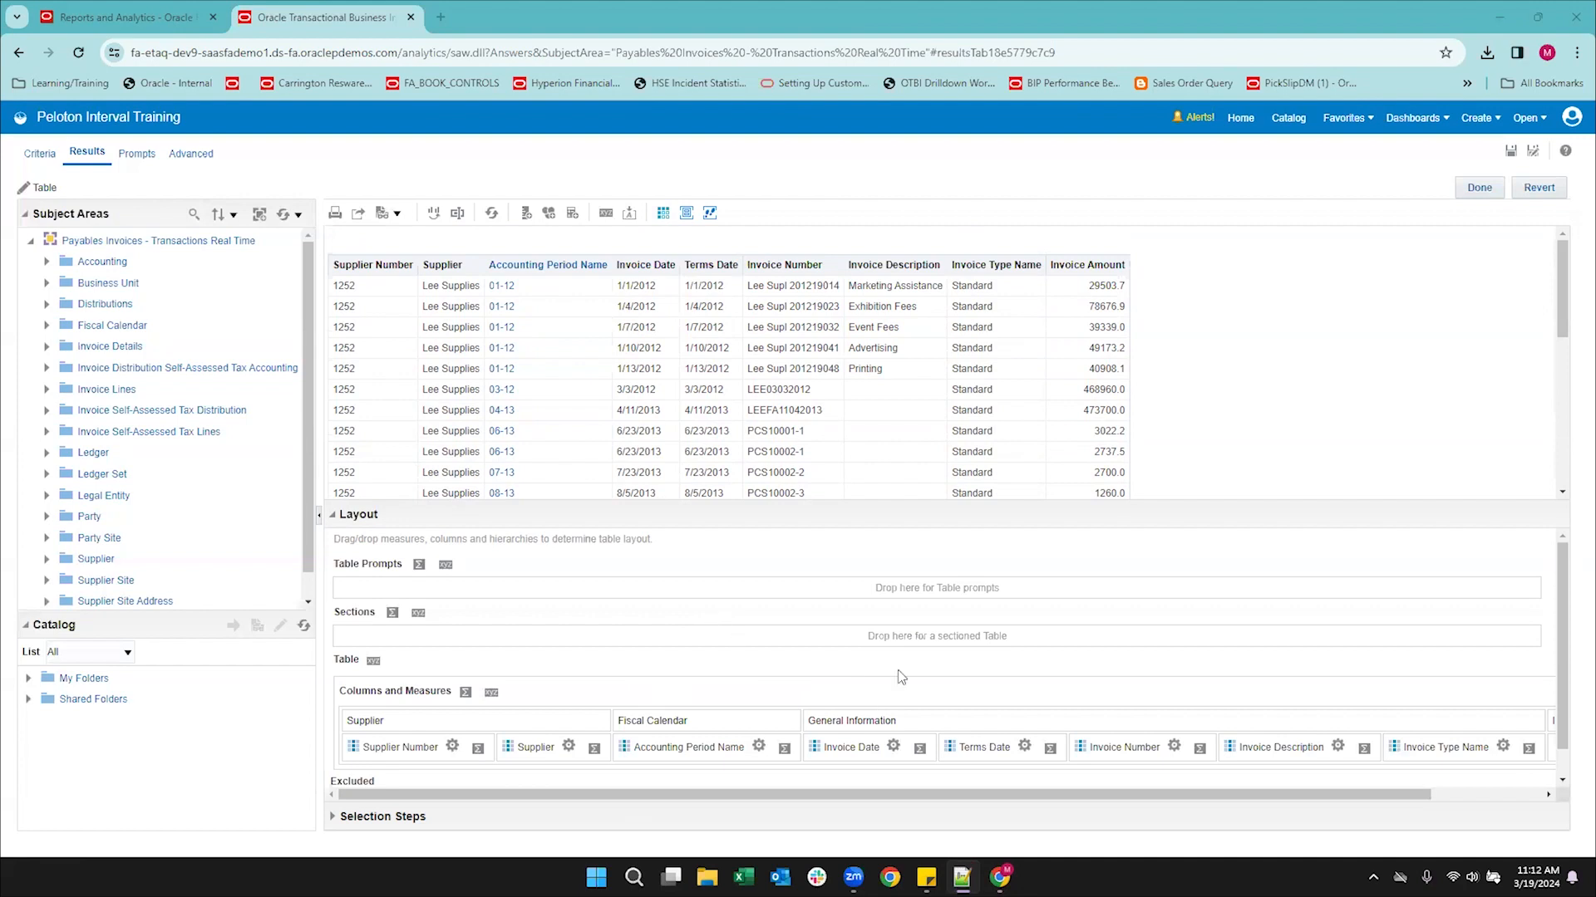
{"action": "scroll", "coordinate": [1133, 430], "scroll_direction": "down", "scroll_amount": 5}
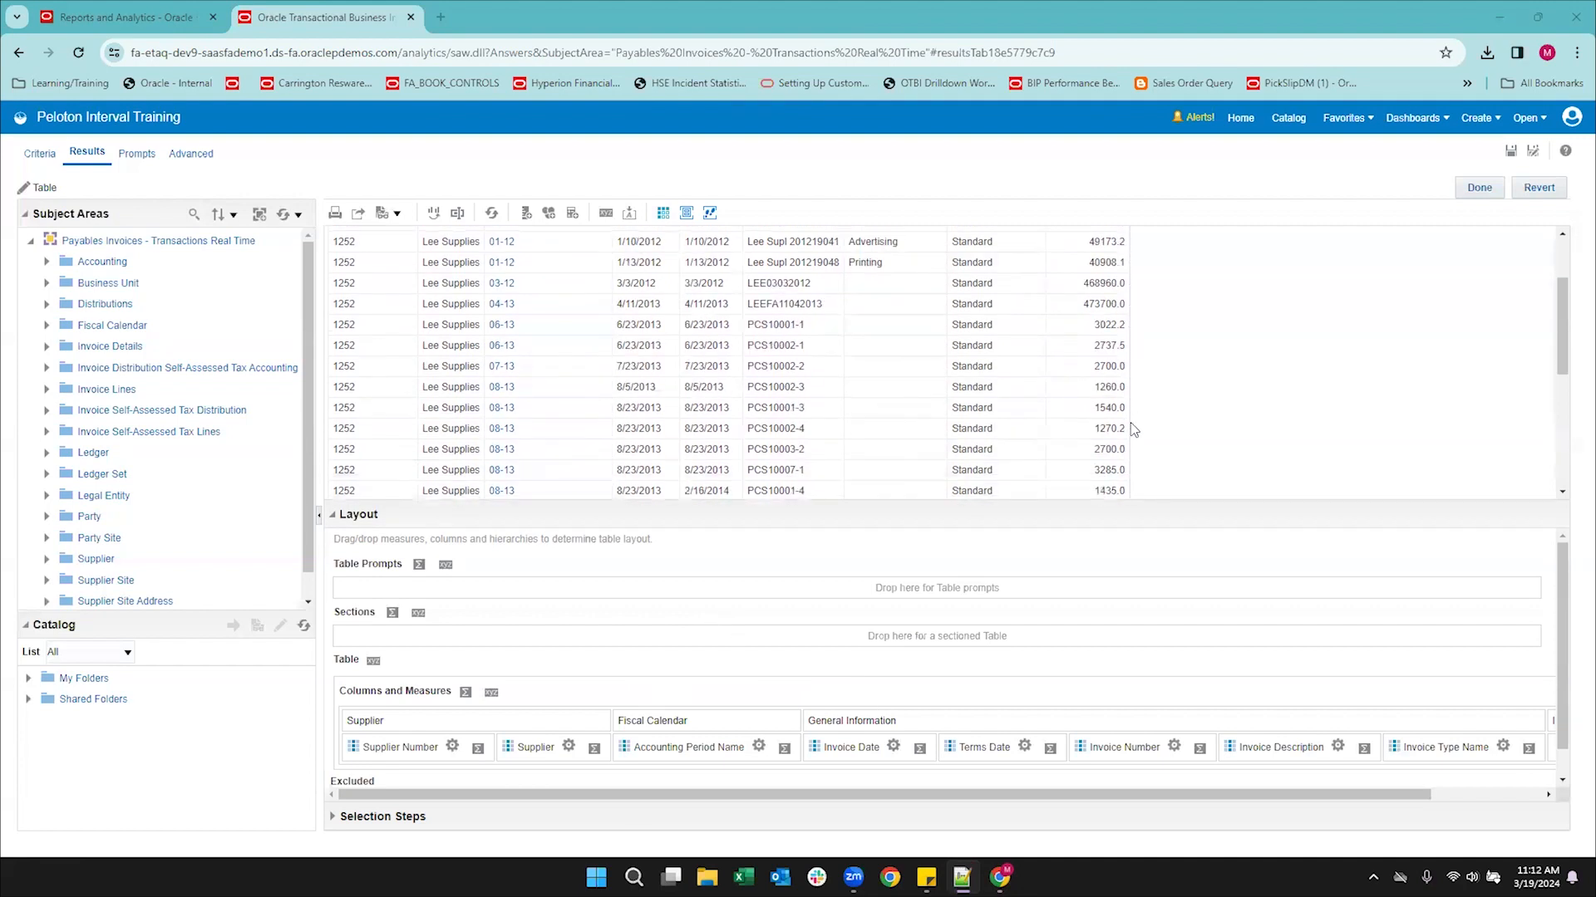
{"action": "scroll", "coordinate": [1133, 429], "scroll_direction": "down", "scroll_amount": 2}
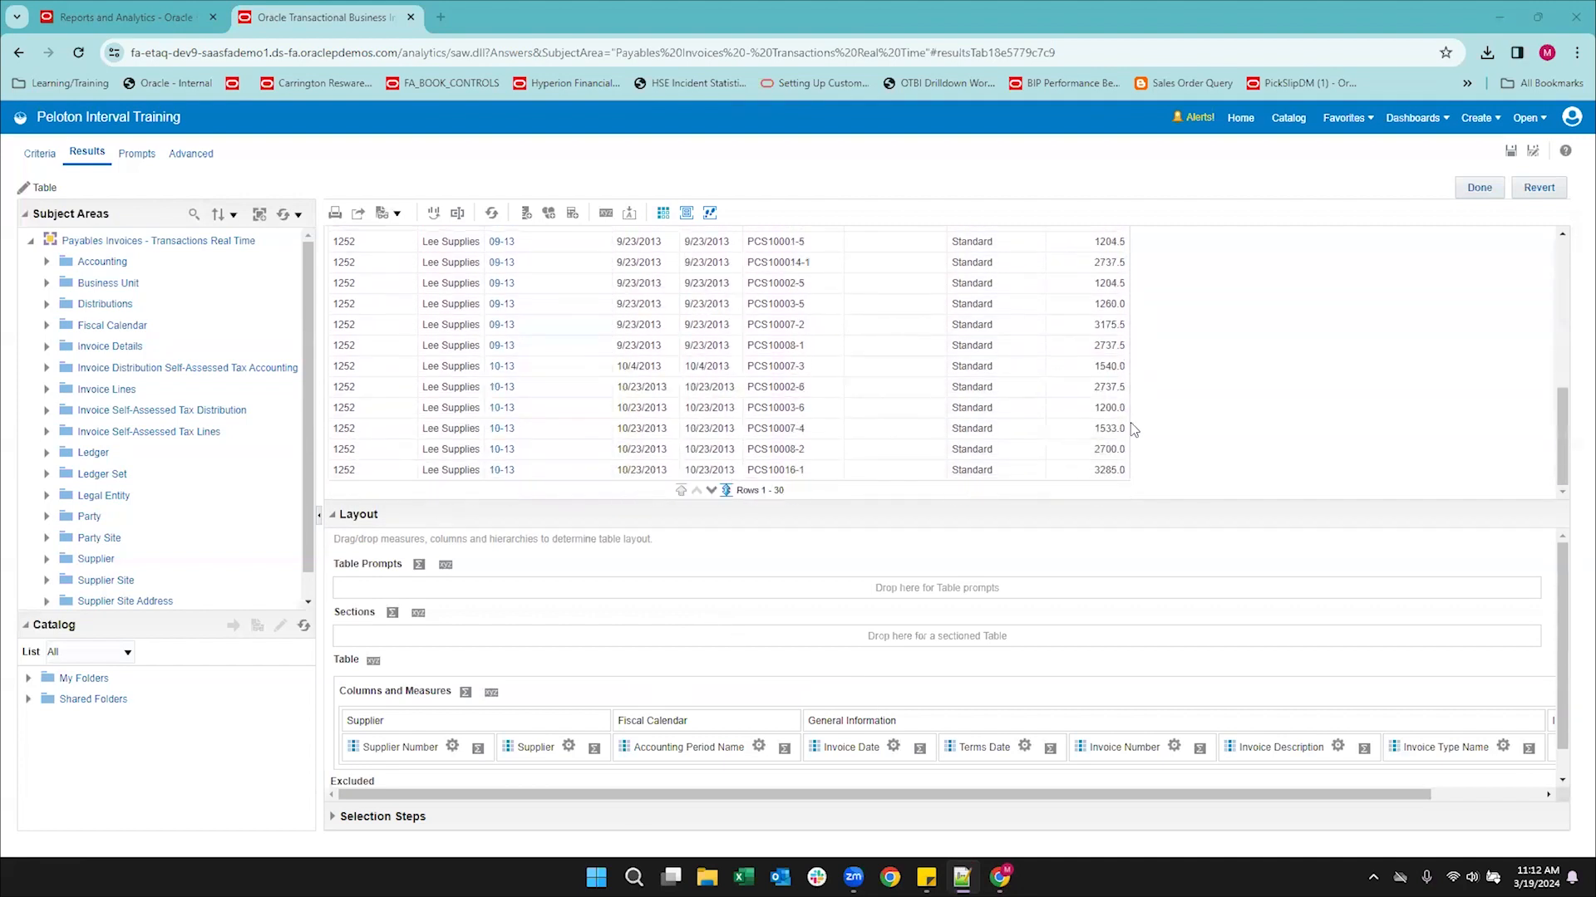
{"action": "scroll", "coordinate": [1133, 430], "scroll_direction": "up", "scroll_amount": 10}
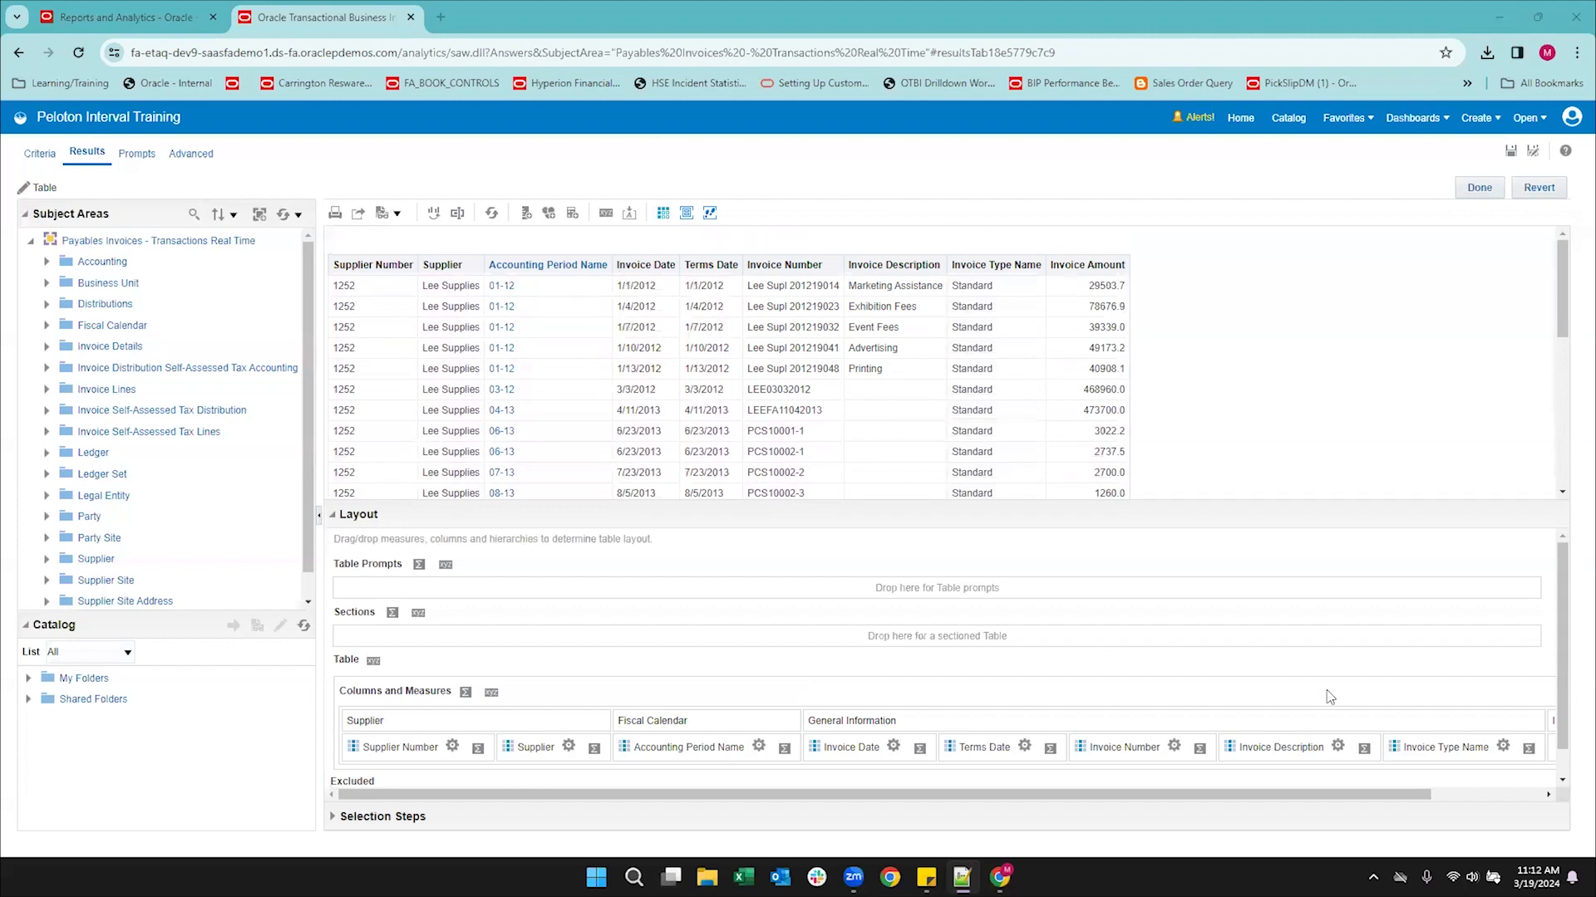
Override the default data format of the Invoice Amount column, choosing Minus: -123 as its negative format.
{"action": "scroll", "coordinate": [1326, 690], "scroll_direction": "right", "scroll_amount": 3}
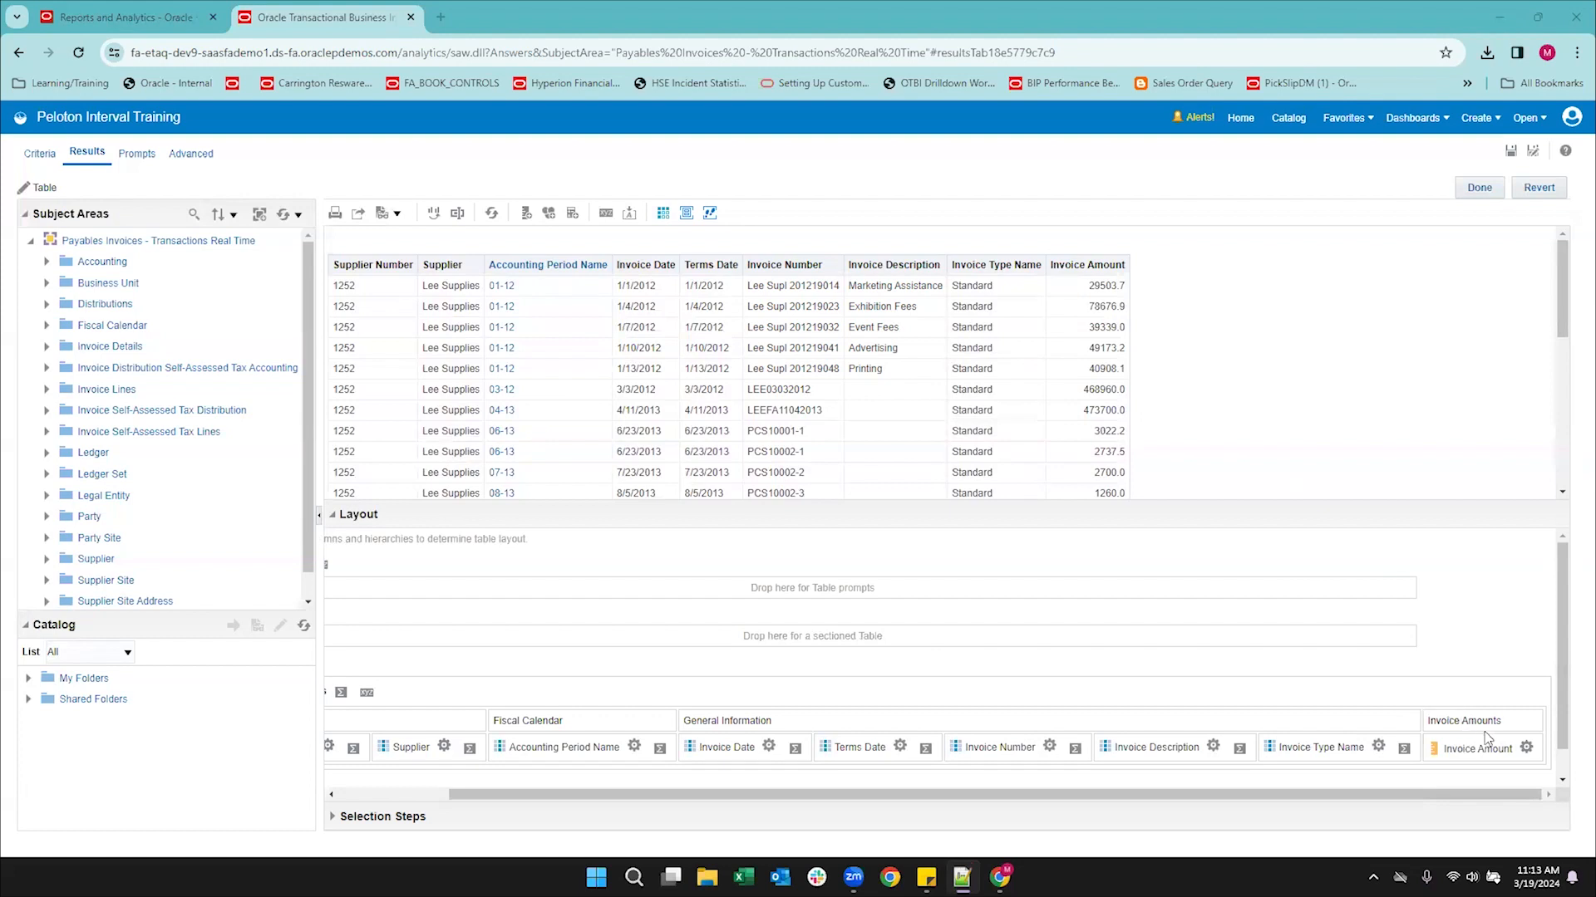
{"action": "left_click", "coordinate": [1526, 748]}
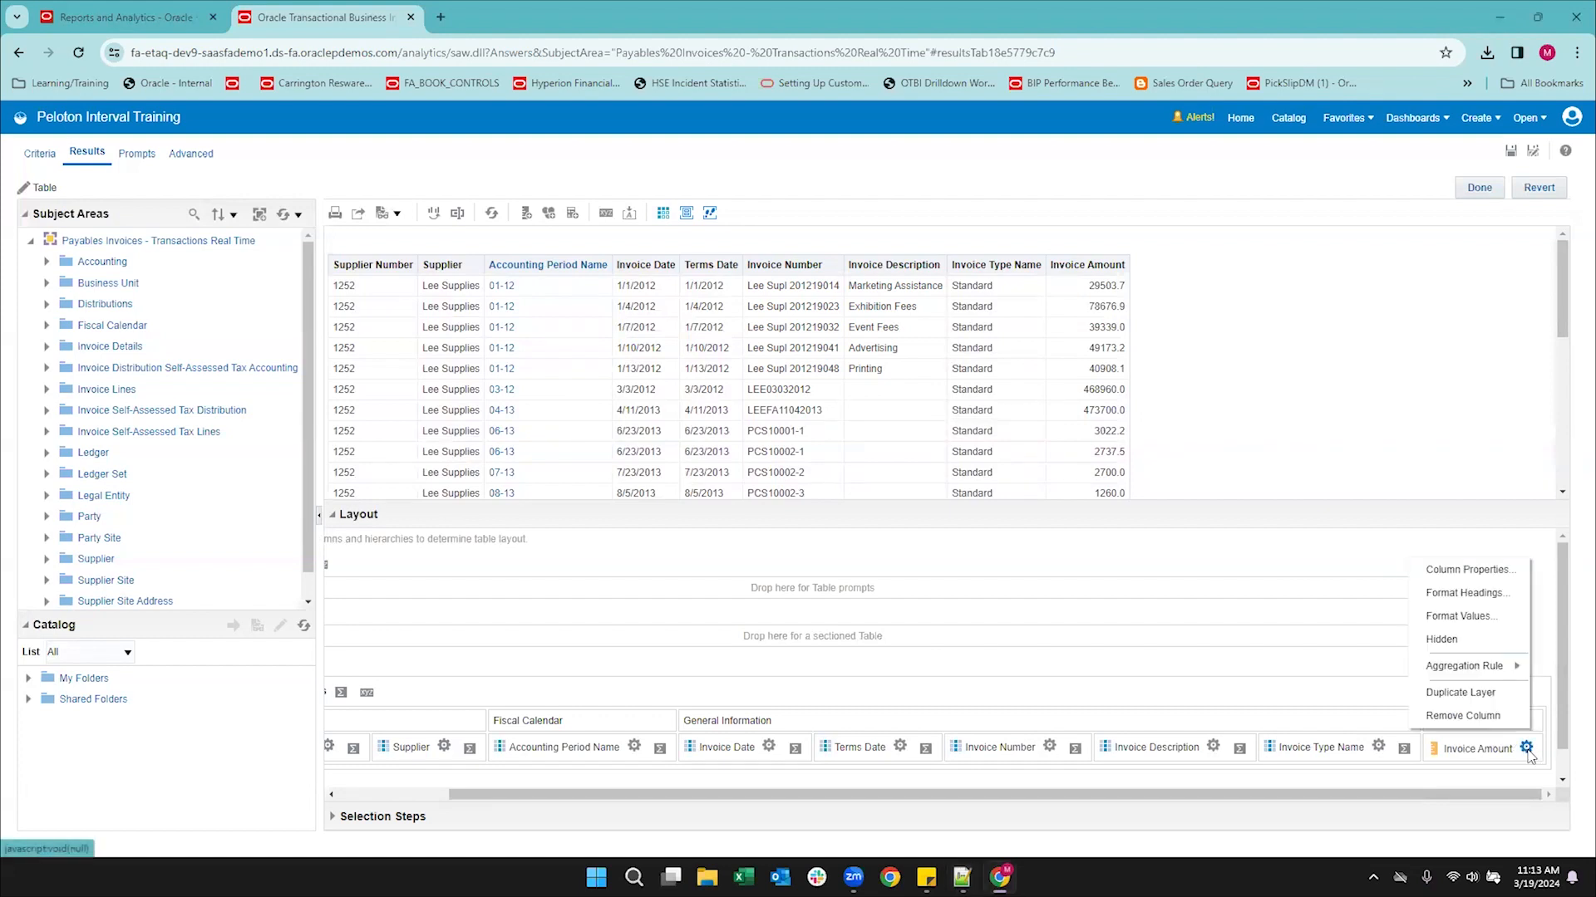
{"action": "left_click", "coordinate": [1463, 571]}
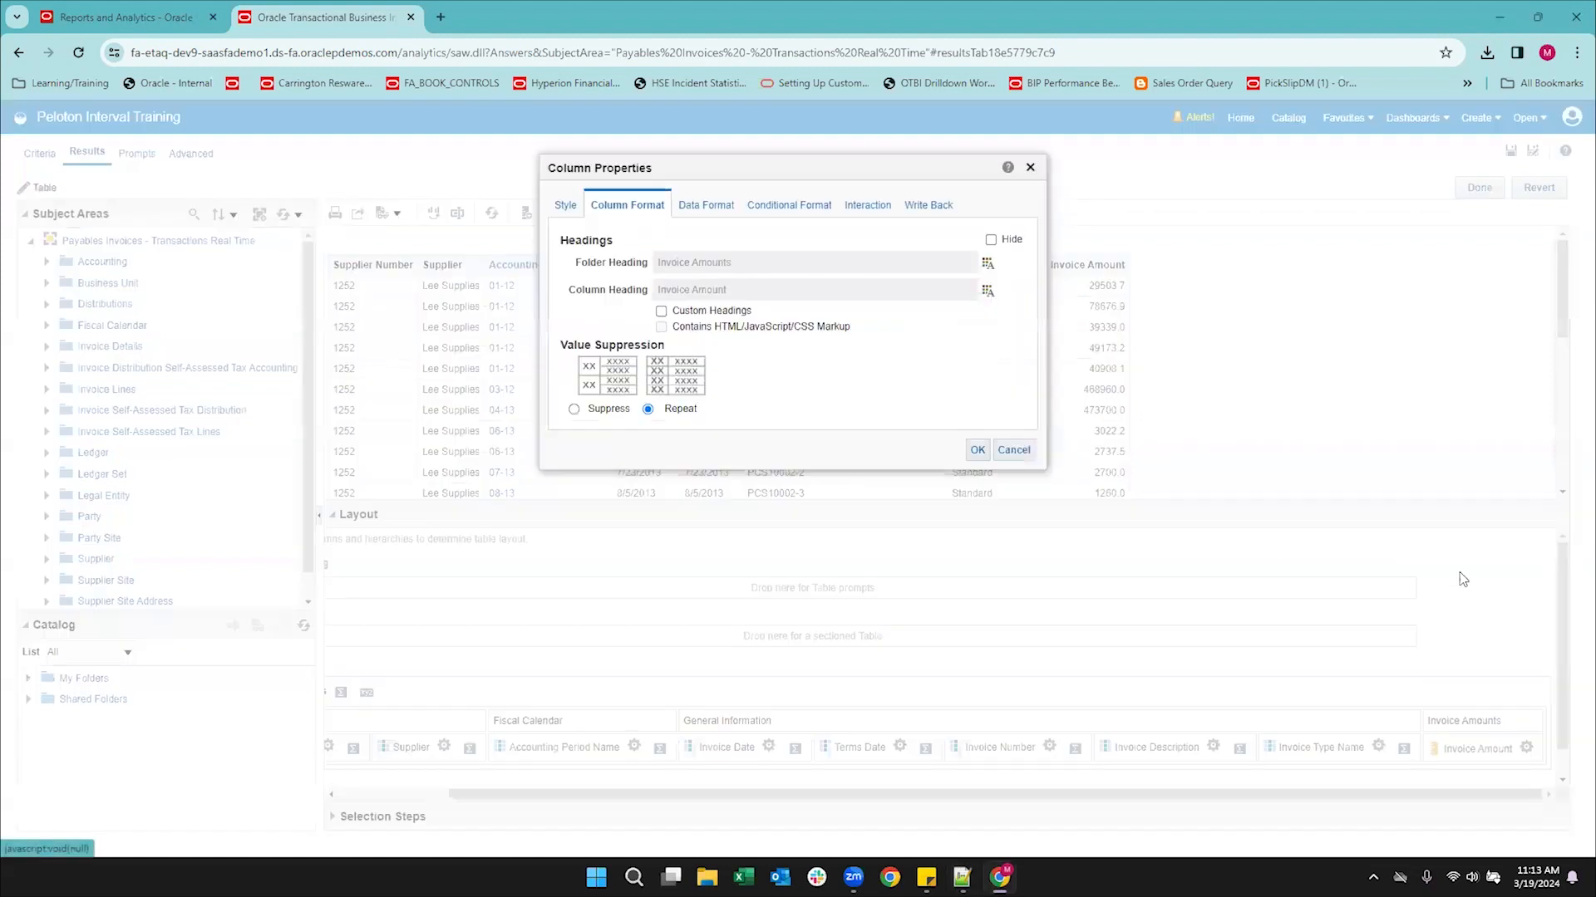
{"action": "left_click", "coordinate": [702, 208]}
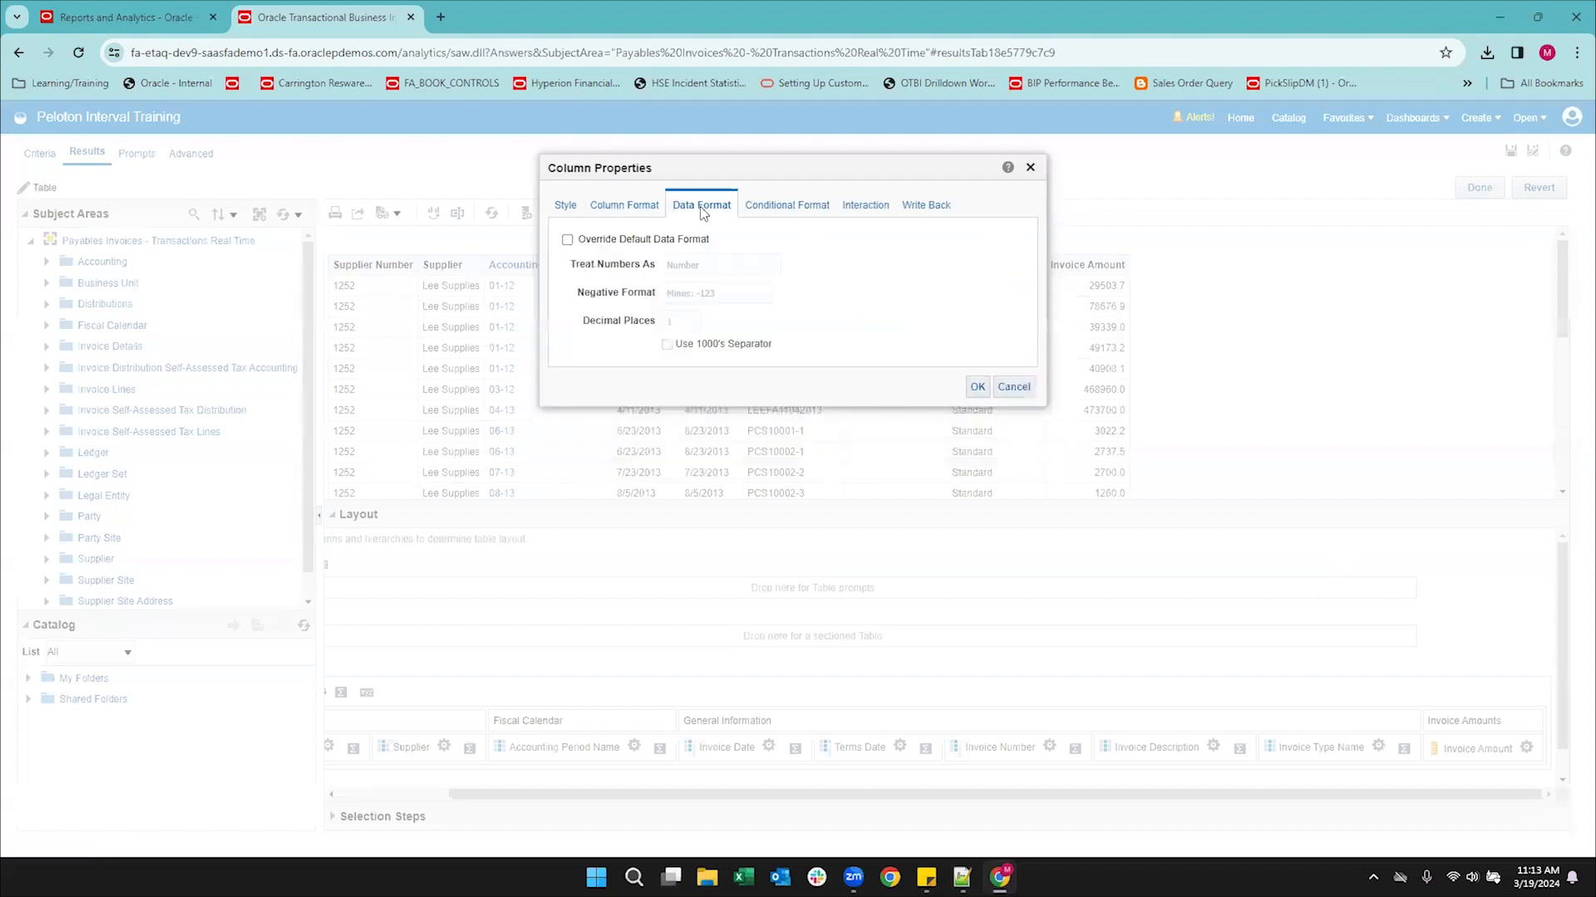
{"action": "left_click", "coordinate": [567, 241]}
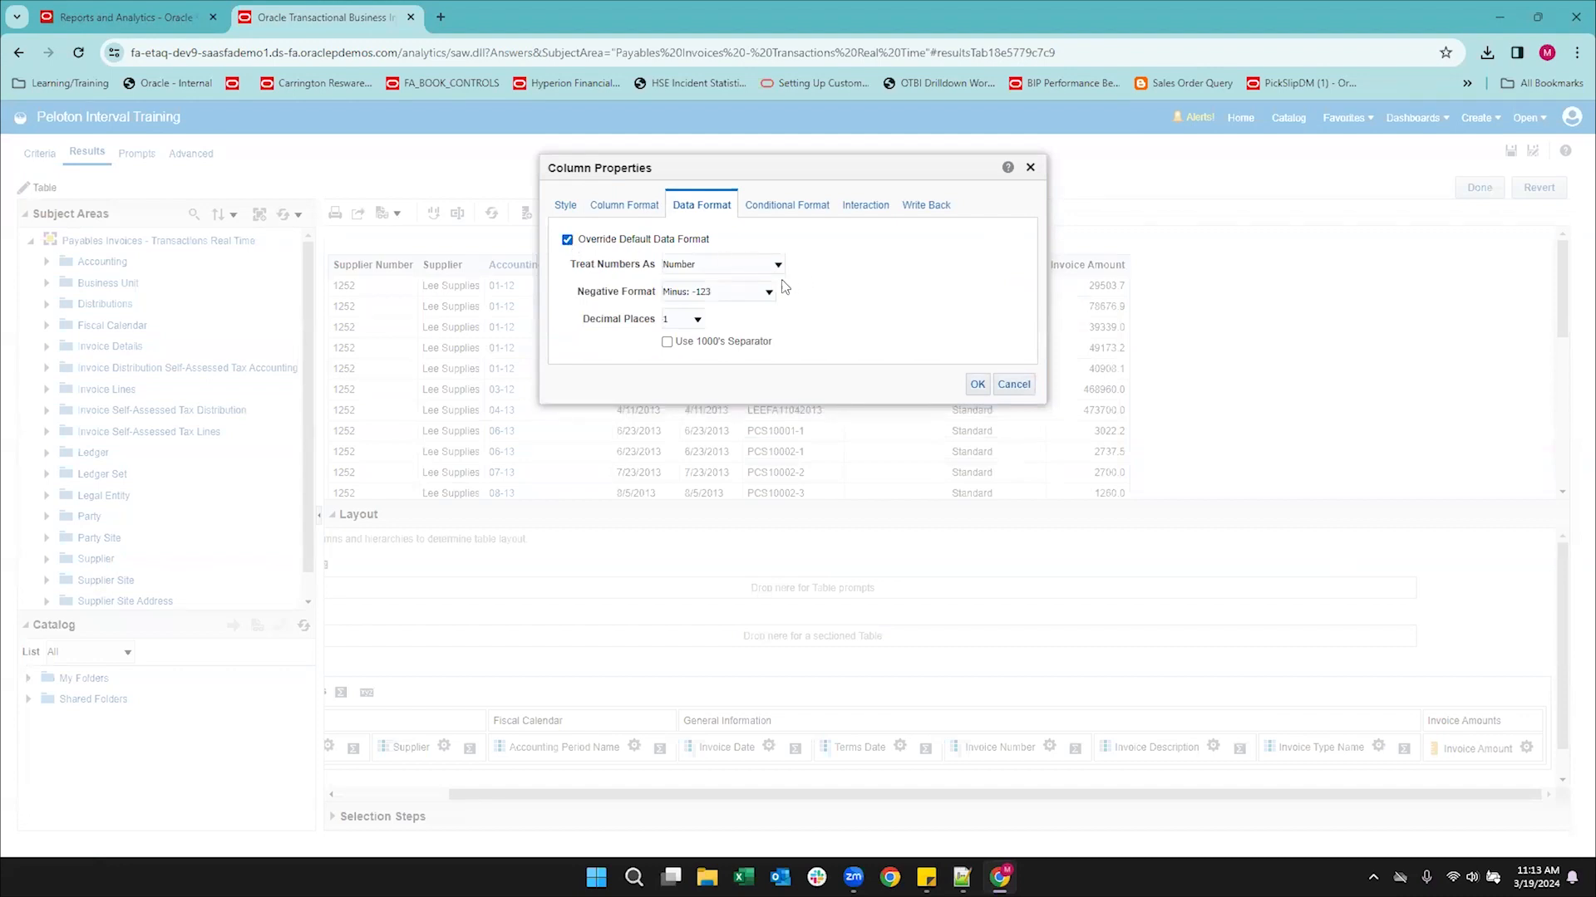
{"action": "left_click", "coordinate": [752, 297]}
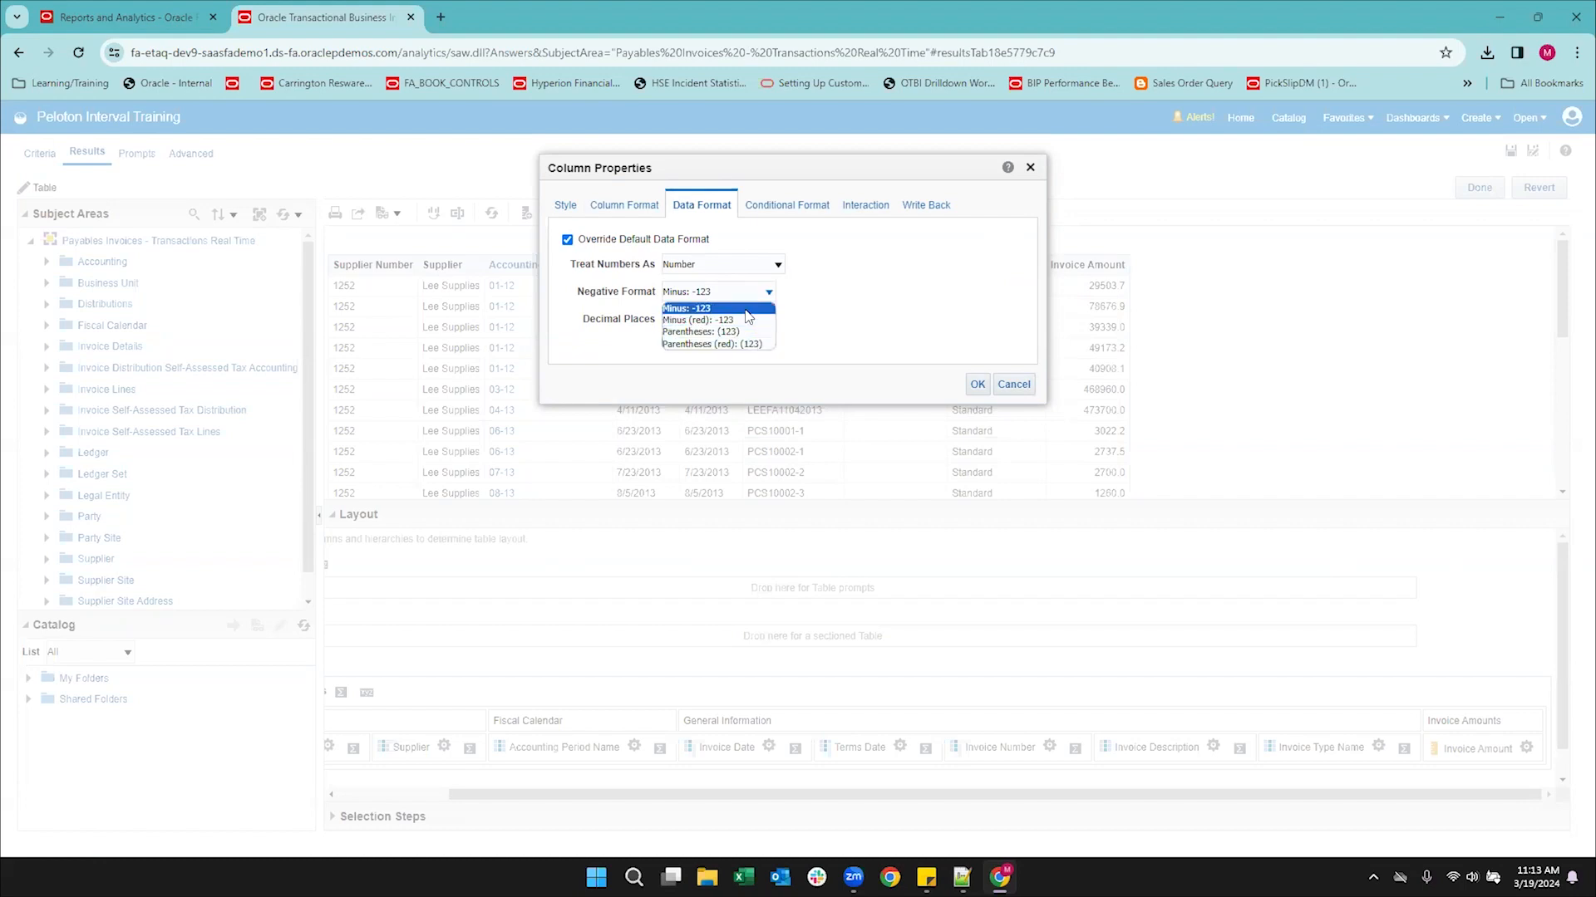
{"action": "left_click", "coordinate": [746, 312]}
Set the Invoice Amount format to 2 decimal places with the 1000's separator, and save the analysis.
{"action": "left_click", "coordinate": [697, 320]}
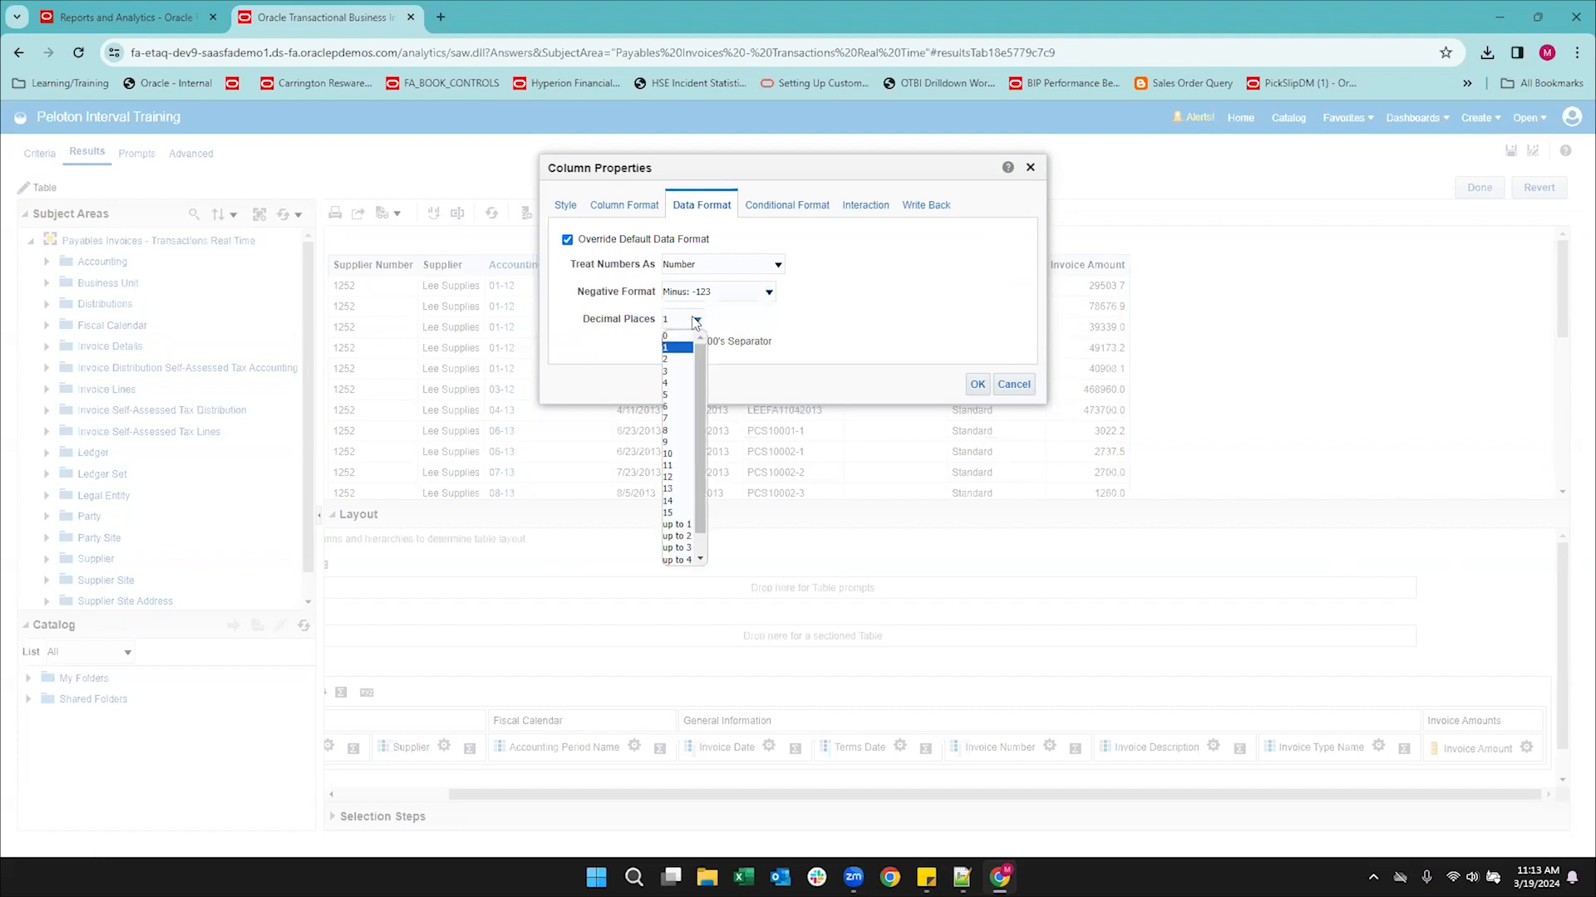
{"action": "left_click", "coordinate": [674, 361]}
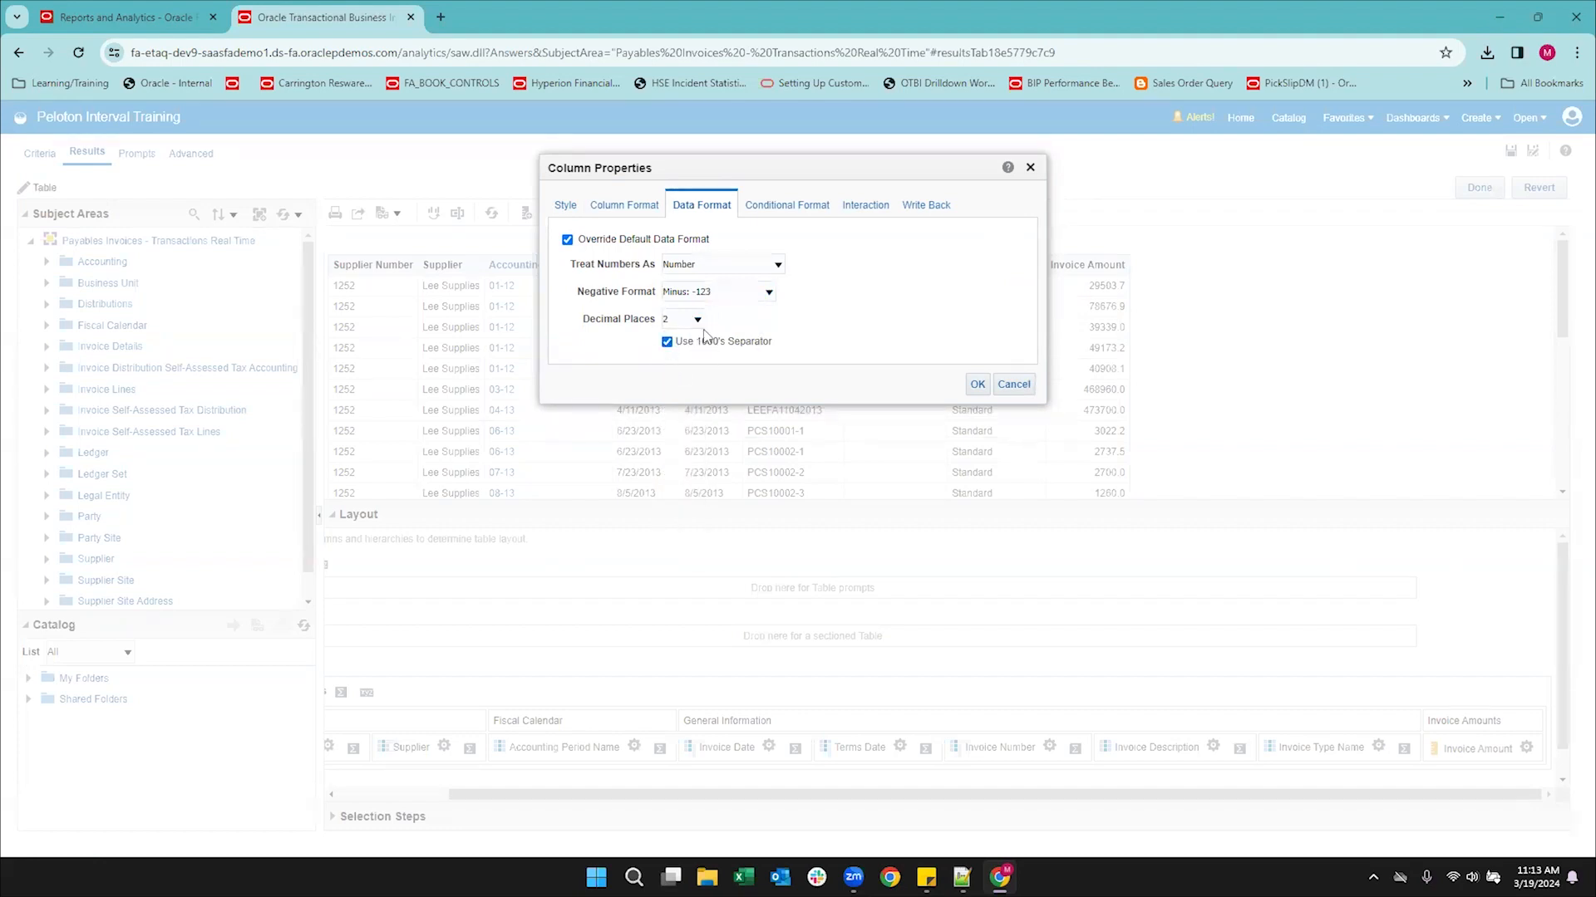
{"action": "left_click", "coordinate": [977, 385]}
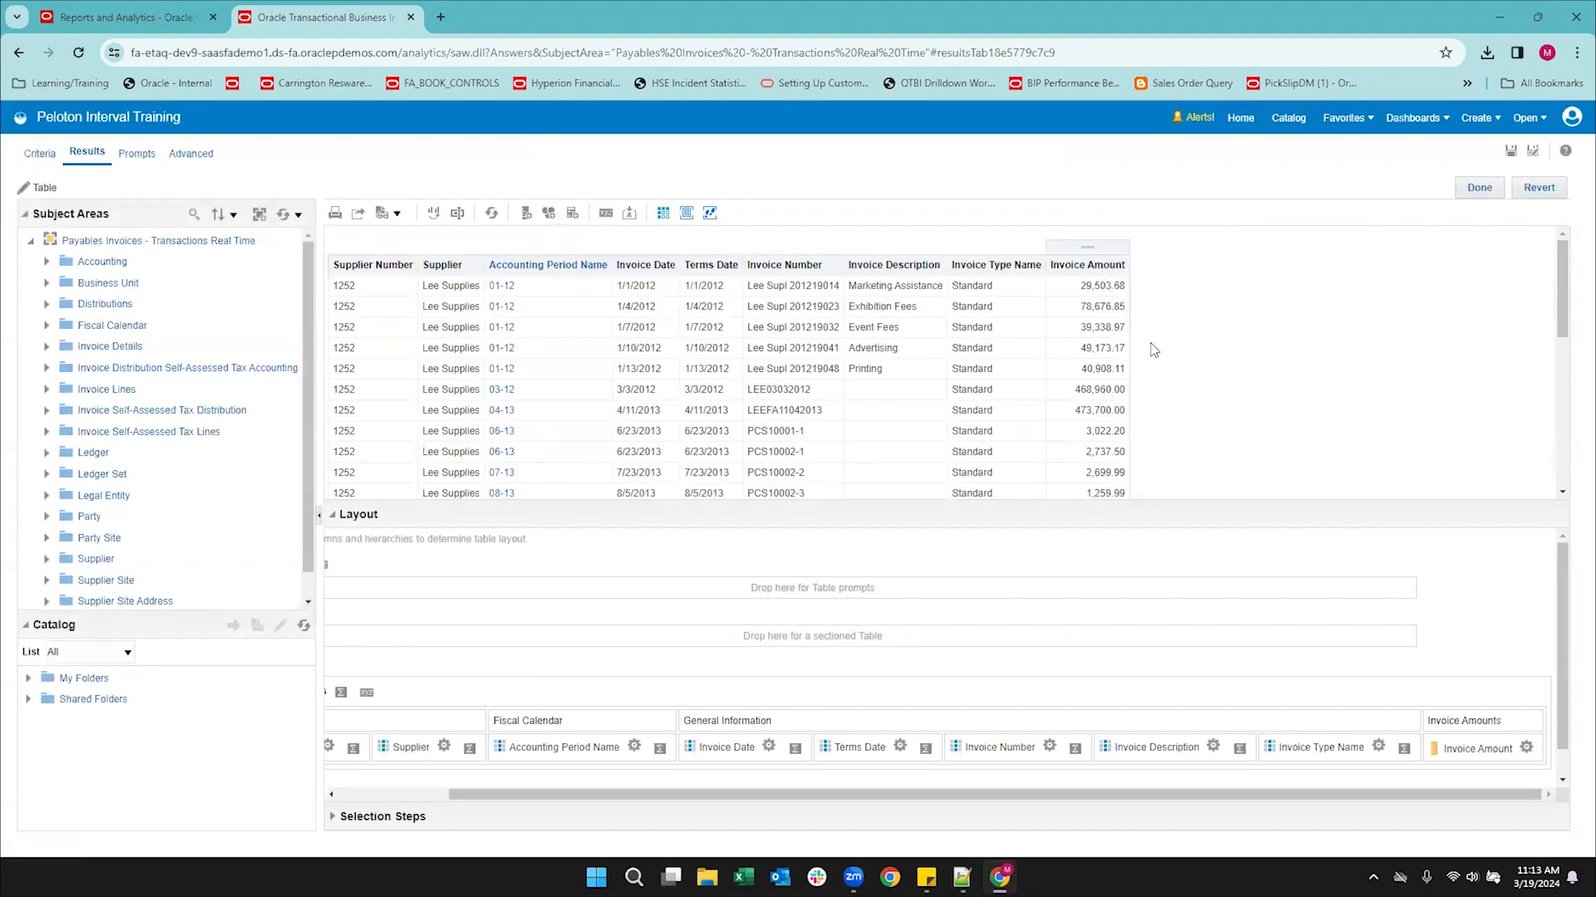
{"action": "scroll", "coordinate": [1154, 349], "scroll_direction": "down", "scroll_amount": 5}
{"action": "scroll", "coordinate": [1153, 349], "scroll_direction": "up", "scroll_amount": 5}
{"action": "scroll", "coordinate": [860, 680], "scroll_direction": "left", "scroll_amount": 3}
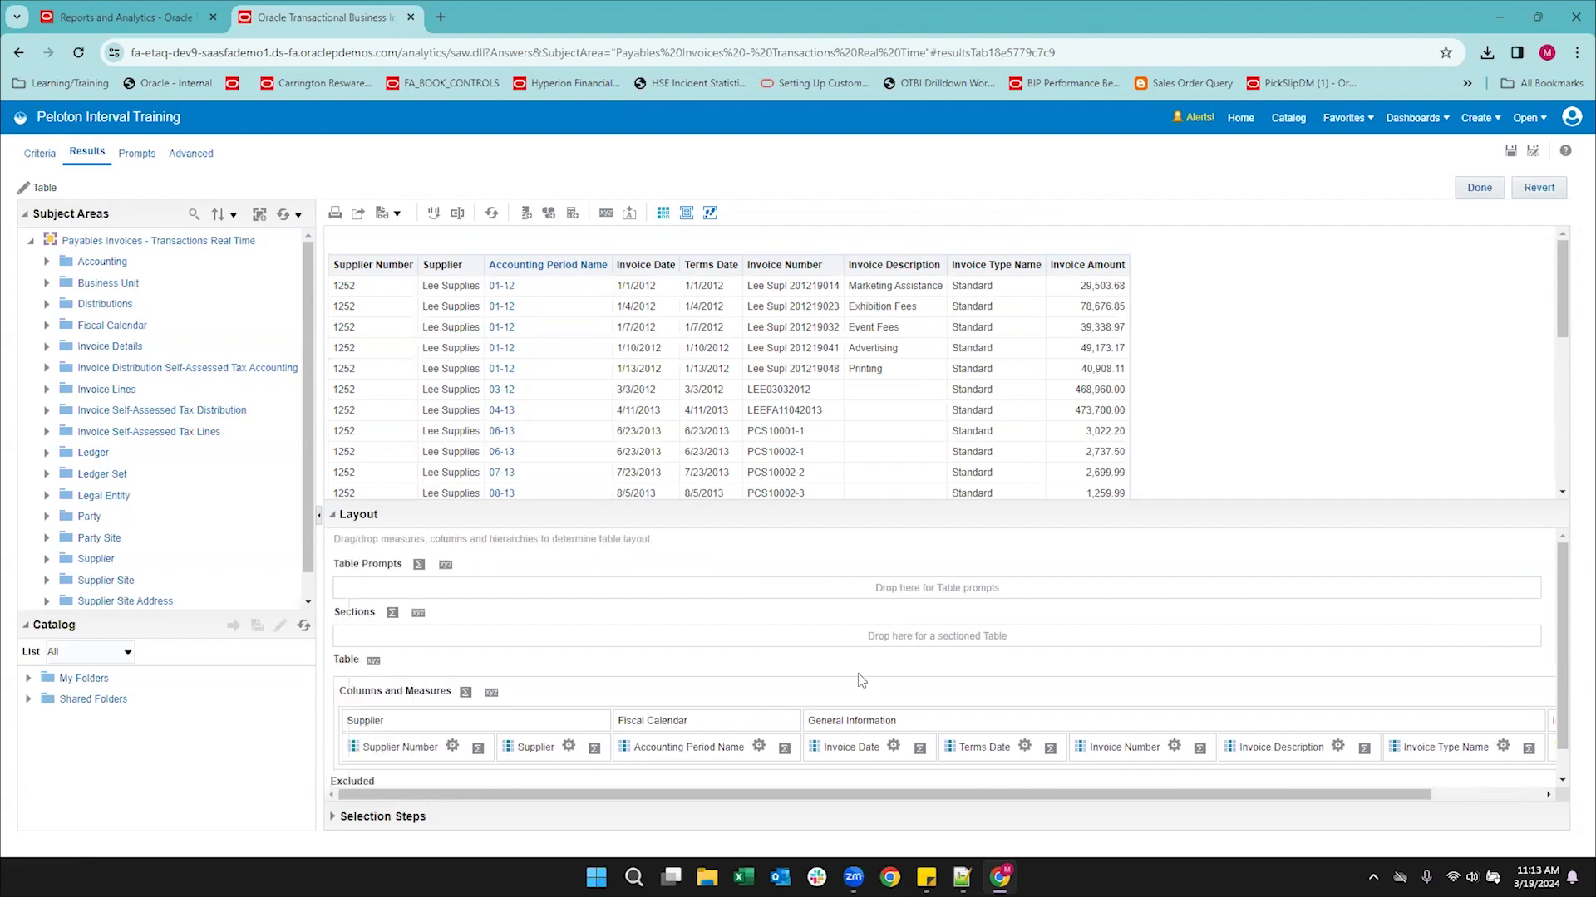
{"action": "scroll", "coordinate": [860, 679], "scroll_direction": "down", "scroll_amount": 1}
{"action": "left_click", "coordinate": [1509, 150]}
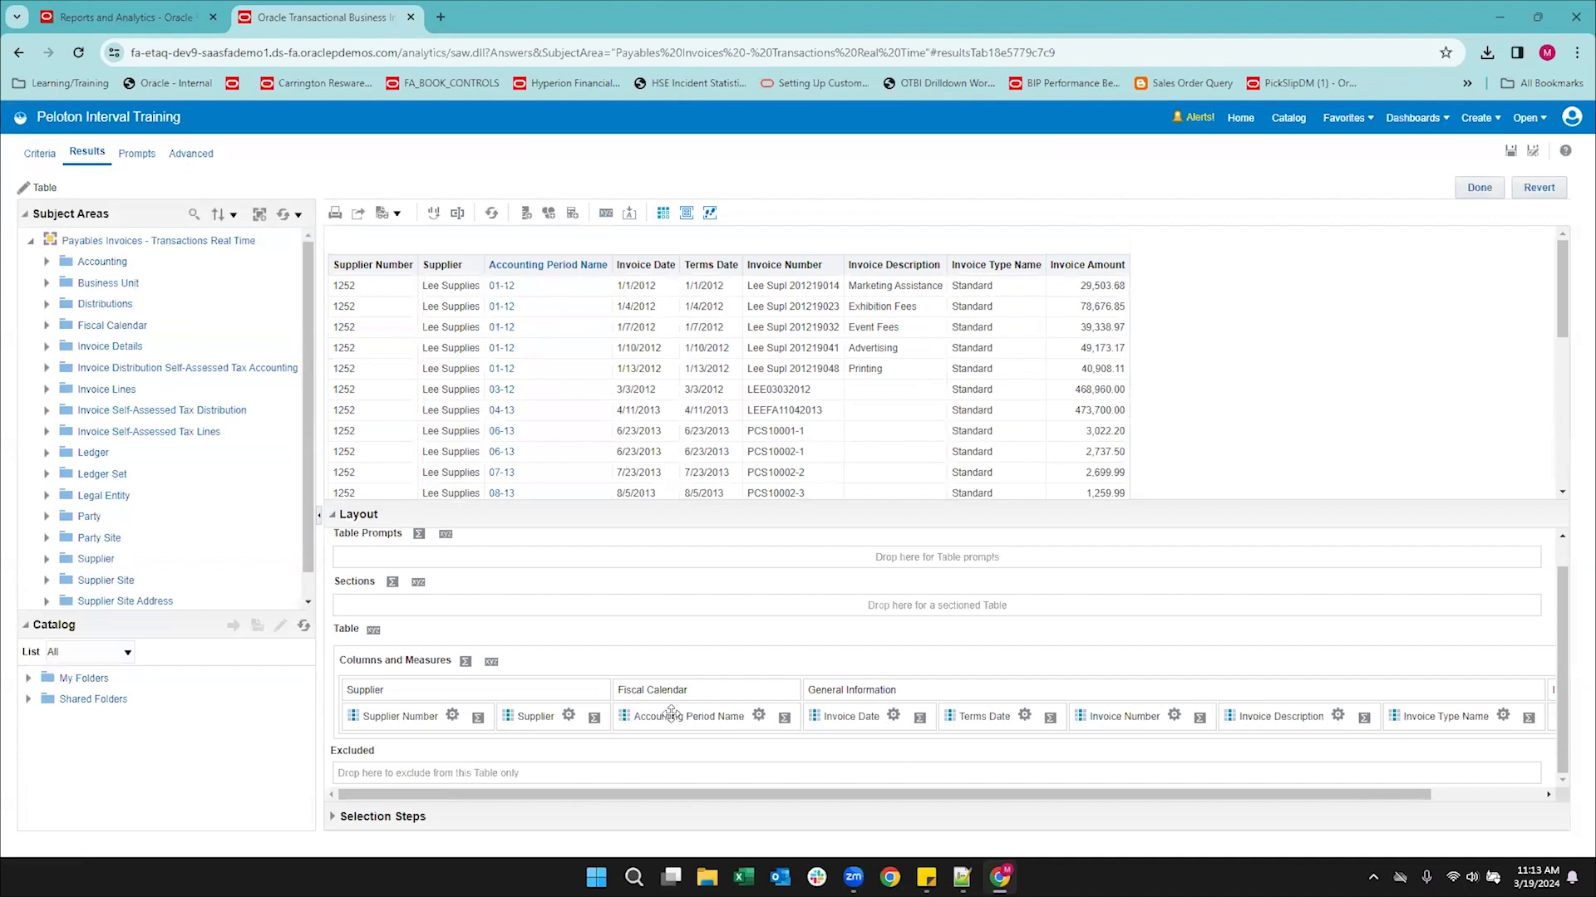
Exclude Accounting Period Name from the table, then return it to the table's columns after Supplier.
{"action": "left_click_drag", "start_coordinate": [661, 723], "coordinate": [623, 773]}
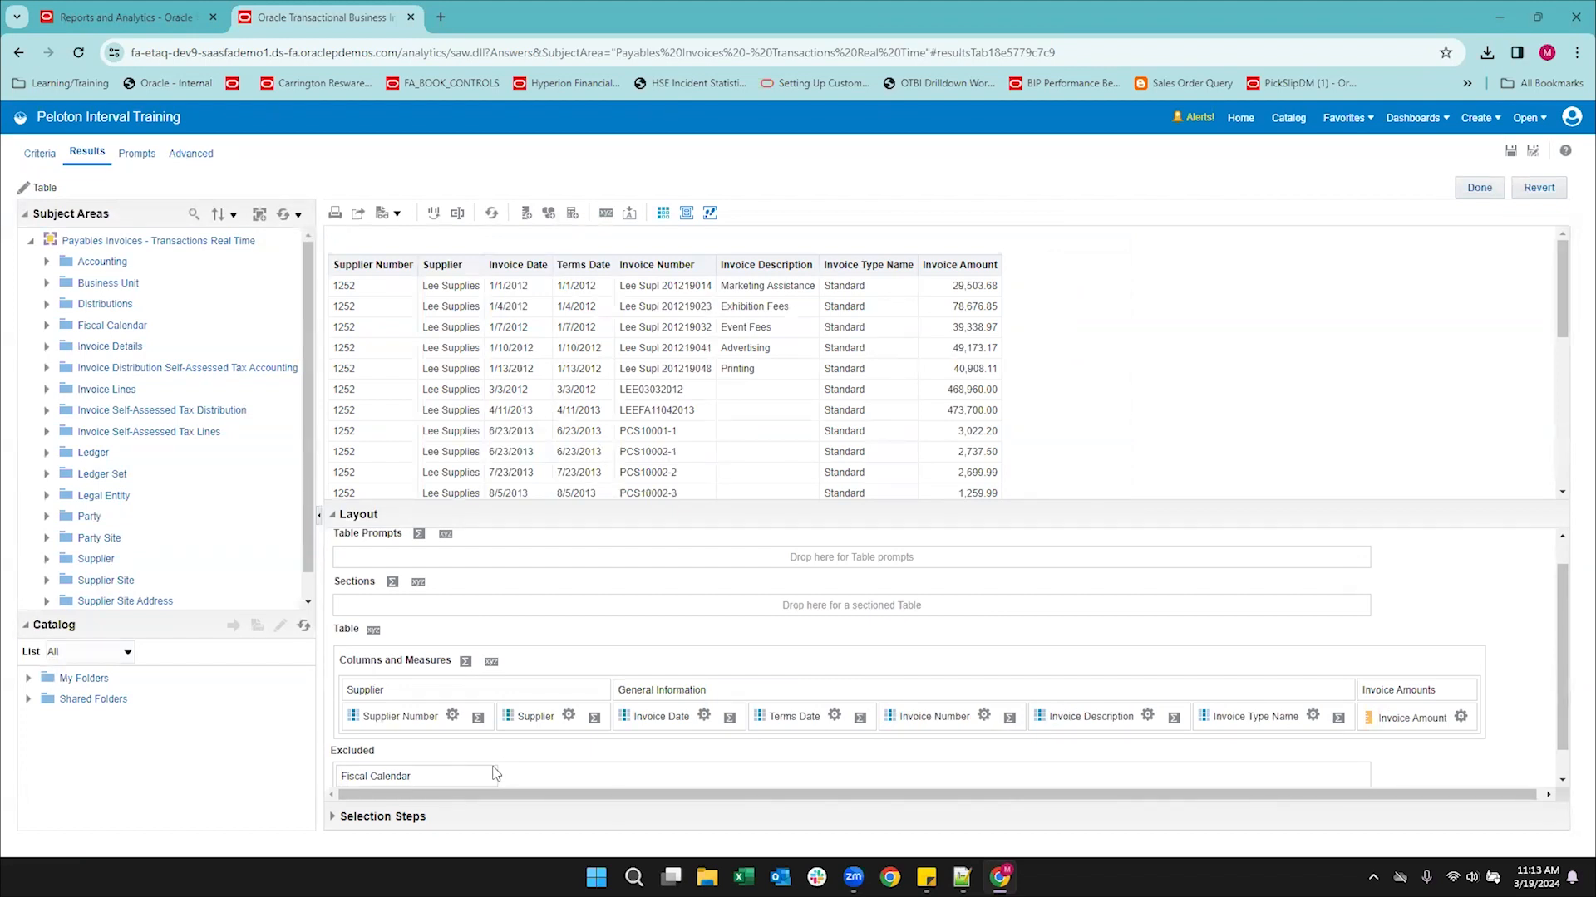
{"action": "scroll", "coordinate": [496, 773], "scroll_direction": "down", "scroll_amount": 1}
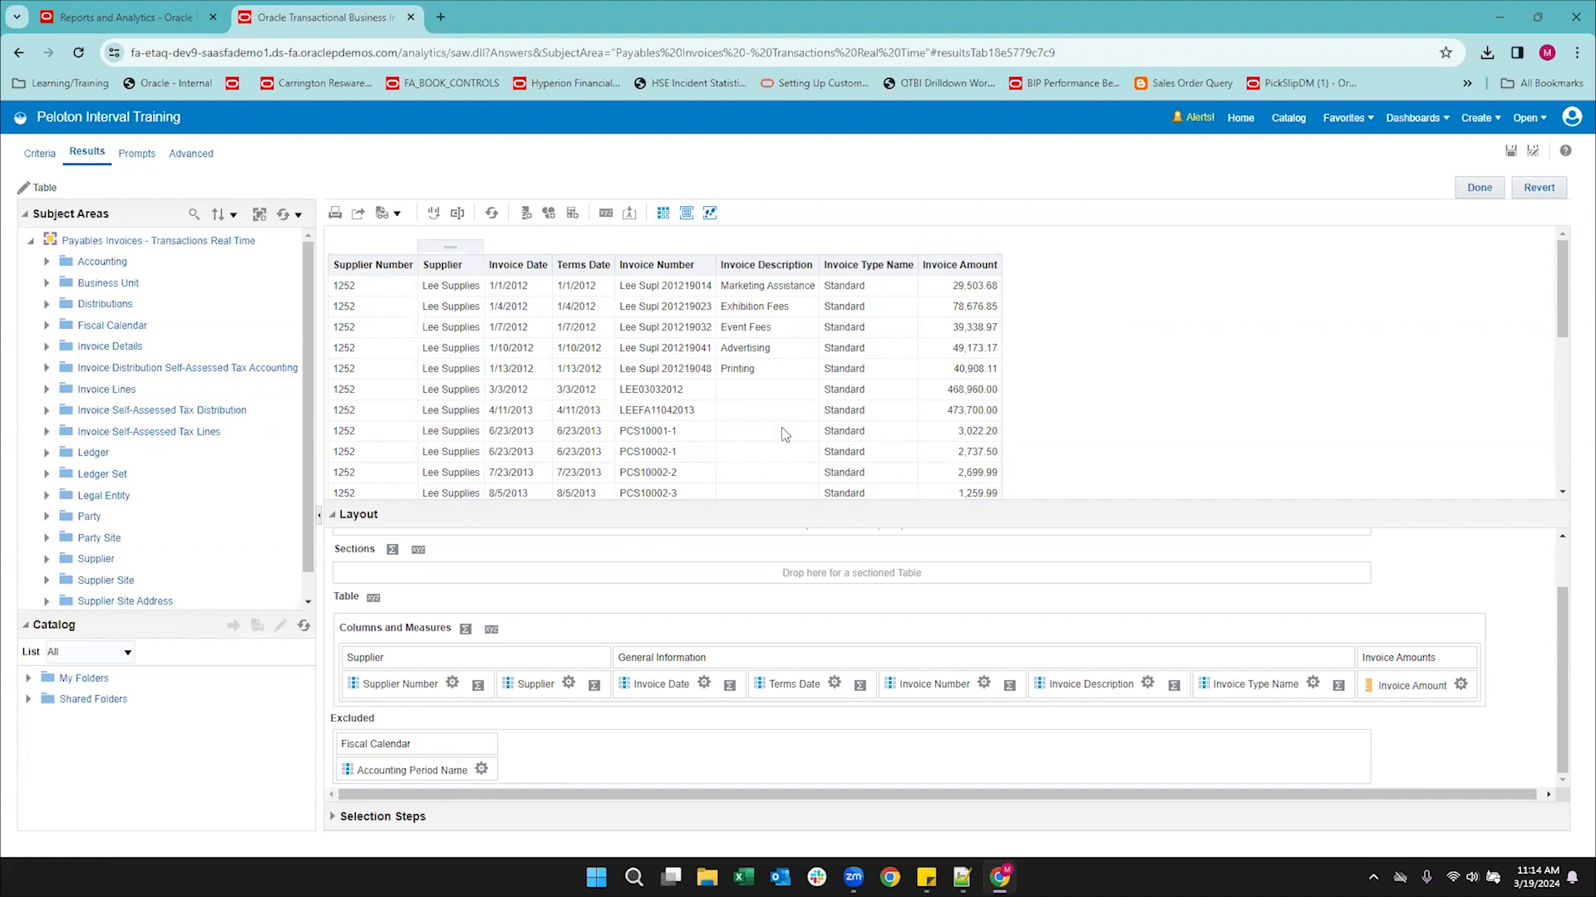
{"action": "left_click_drag", "start_coordinate": [428, 743], "coordinate": [607, 687]}
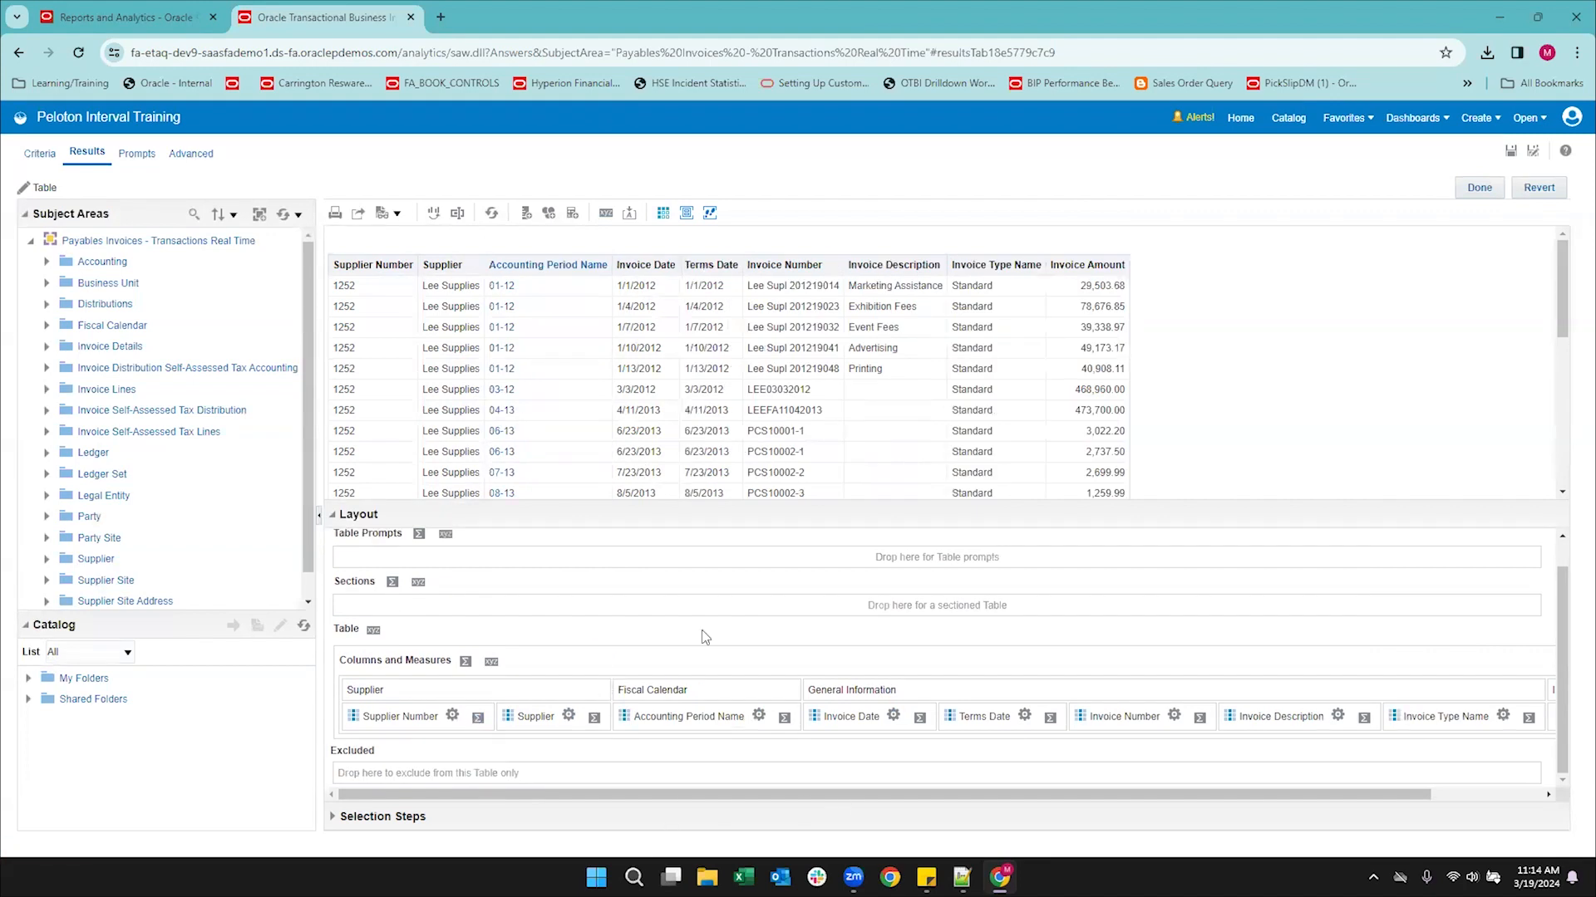
Move Accounting Period Name from the columns to the table prompts and look at its list of periods.
{"action": "left_click_drag", "start_coordinate": [711, 716], "coordinate": [421, 579]}
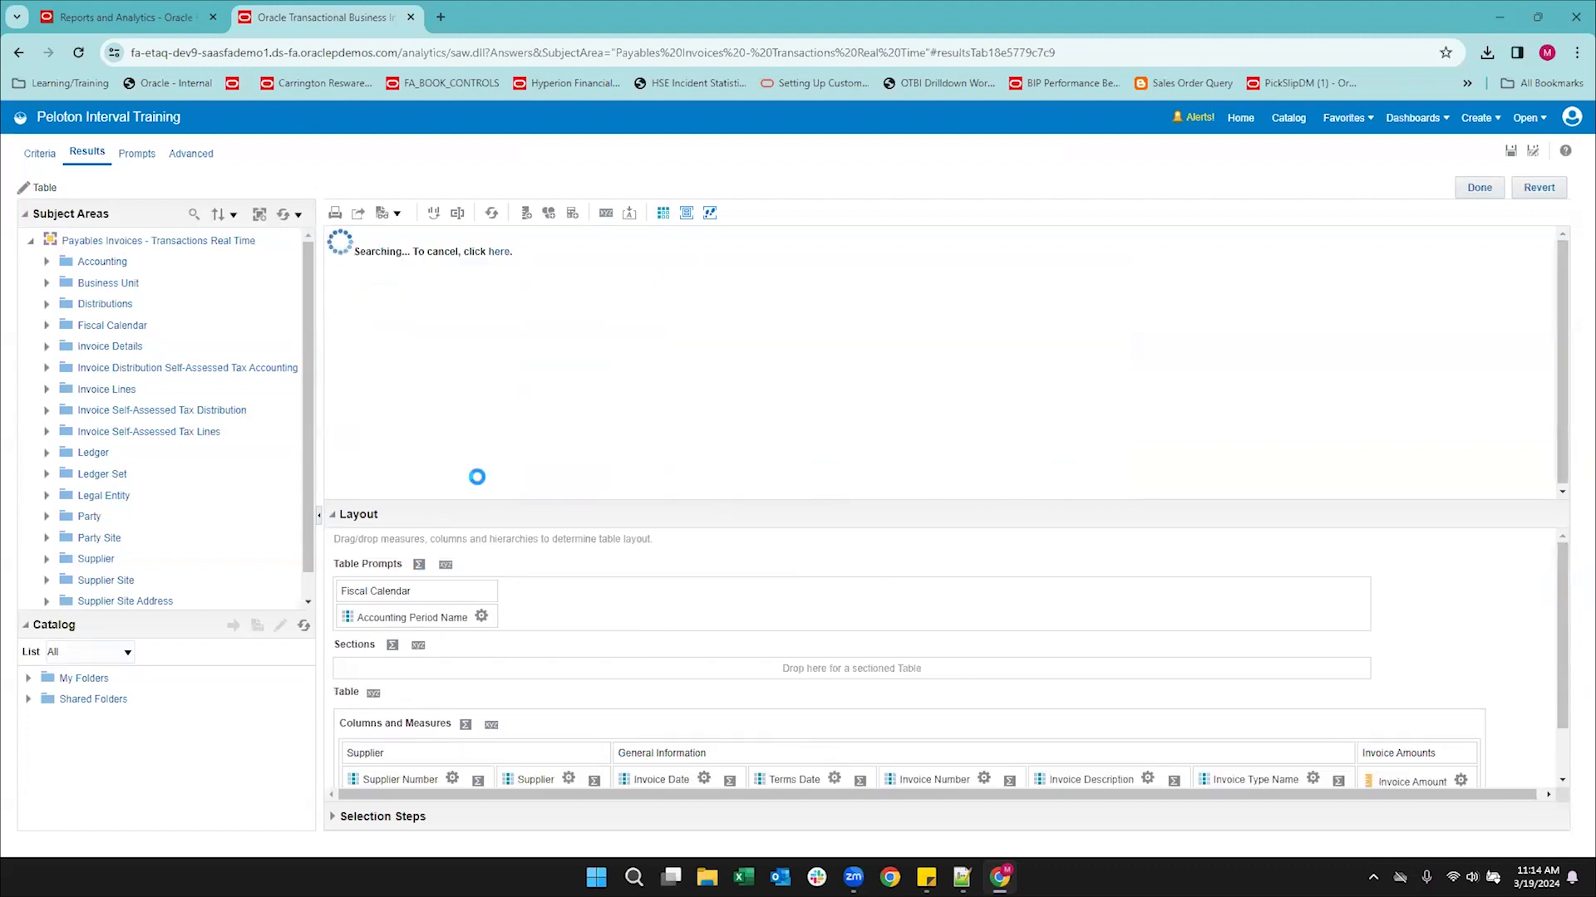
{"action": "left_click", "coordinate": [496, 246]}
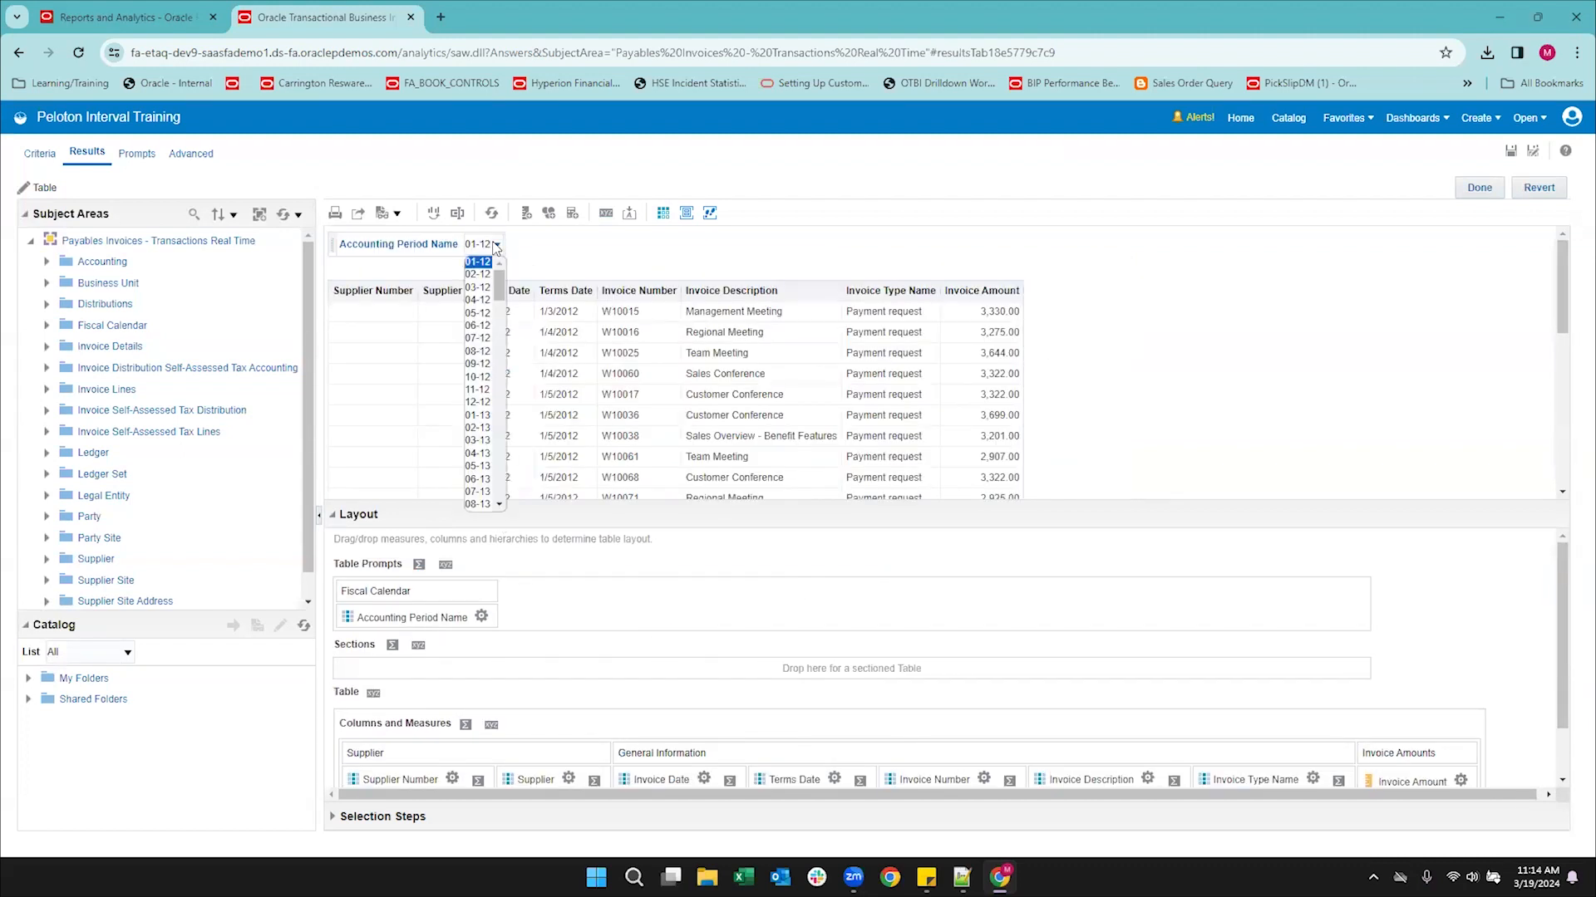
{"action": "left_click", "coordinate": [752, 267]}
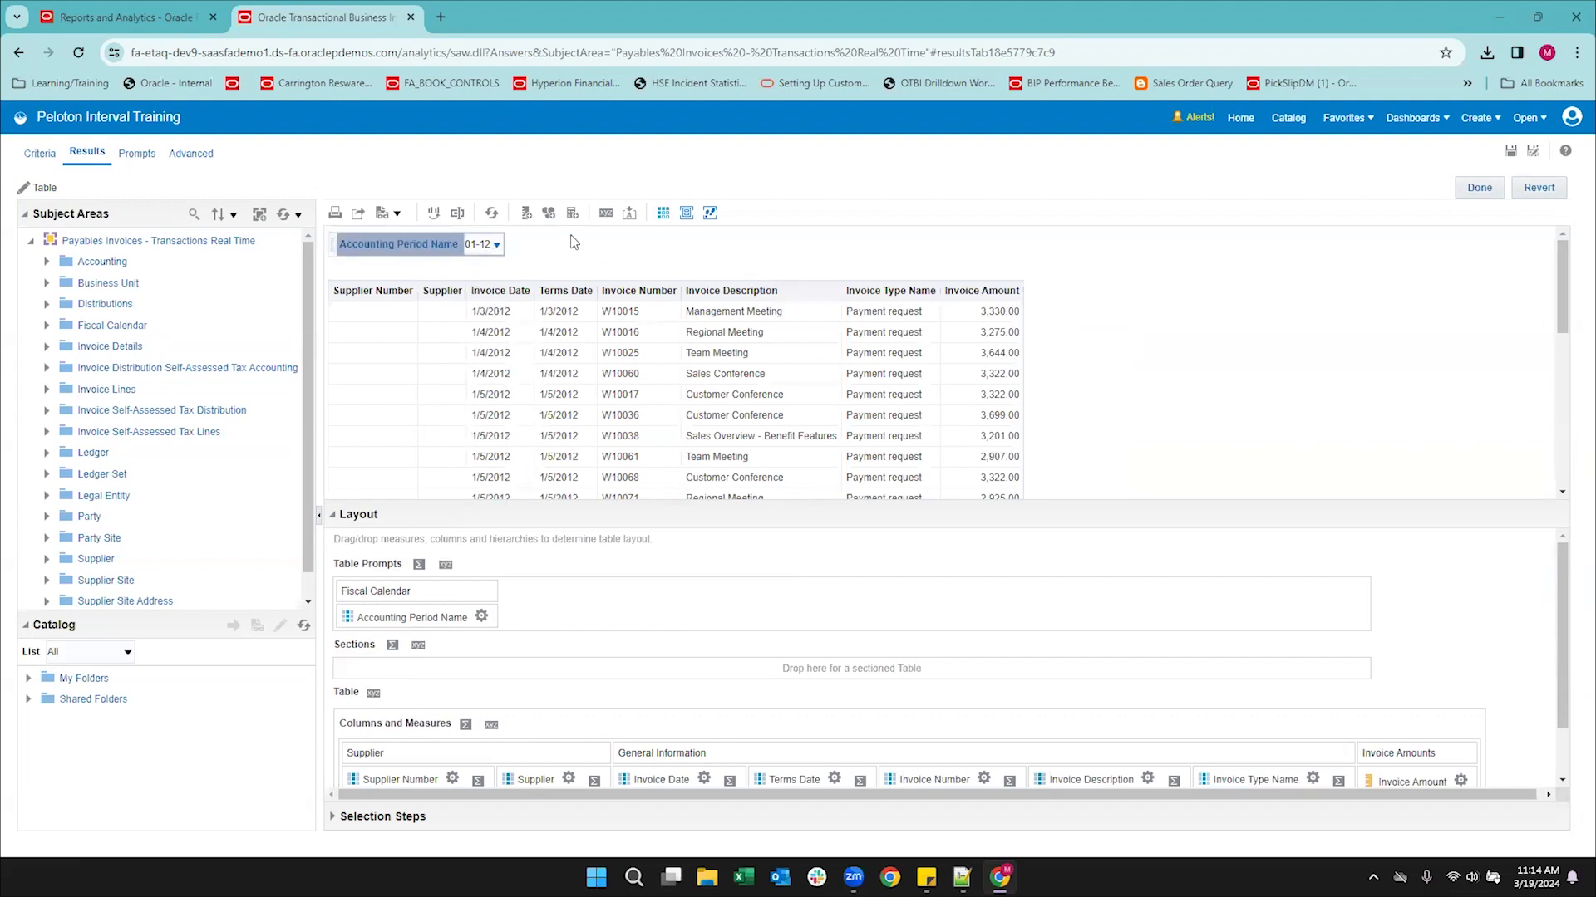
Choose period 03-23 in the Accounting Period Name table prompt and review the filtered invoices.
{"action": "left_click", "coordinate": [497, 244]}
{"action": "left_click_drag", "start_coordinate": [499, 274], "coordinate": [497, 486]}
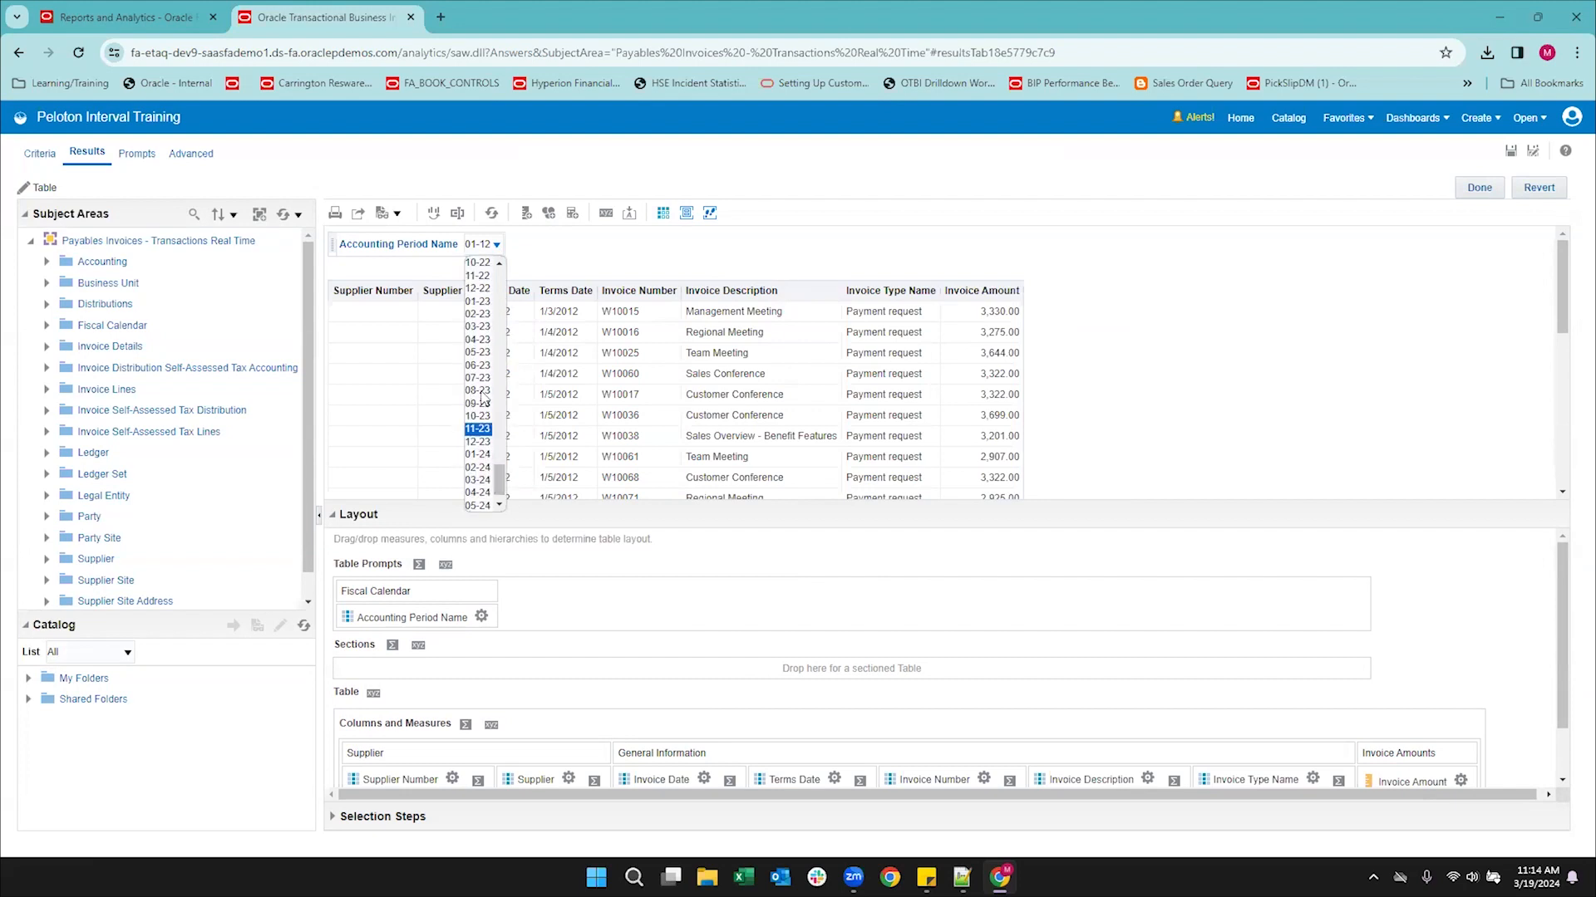
{"action": "left_click", "coordinate": [478, 326]}
{"action": "scroll", "coordinate": [864, 327], "scroll_direction": "down", "scroll_amount": 5}
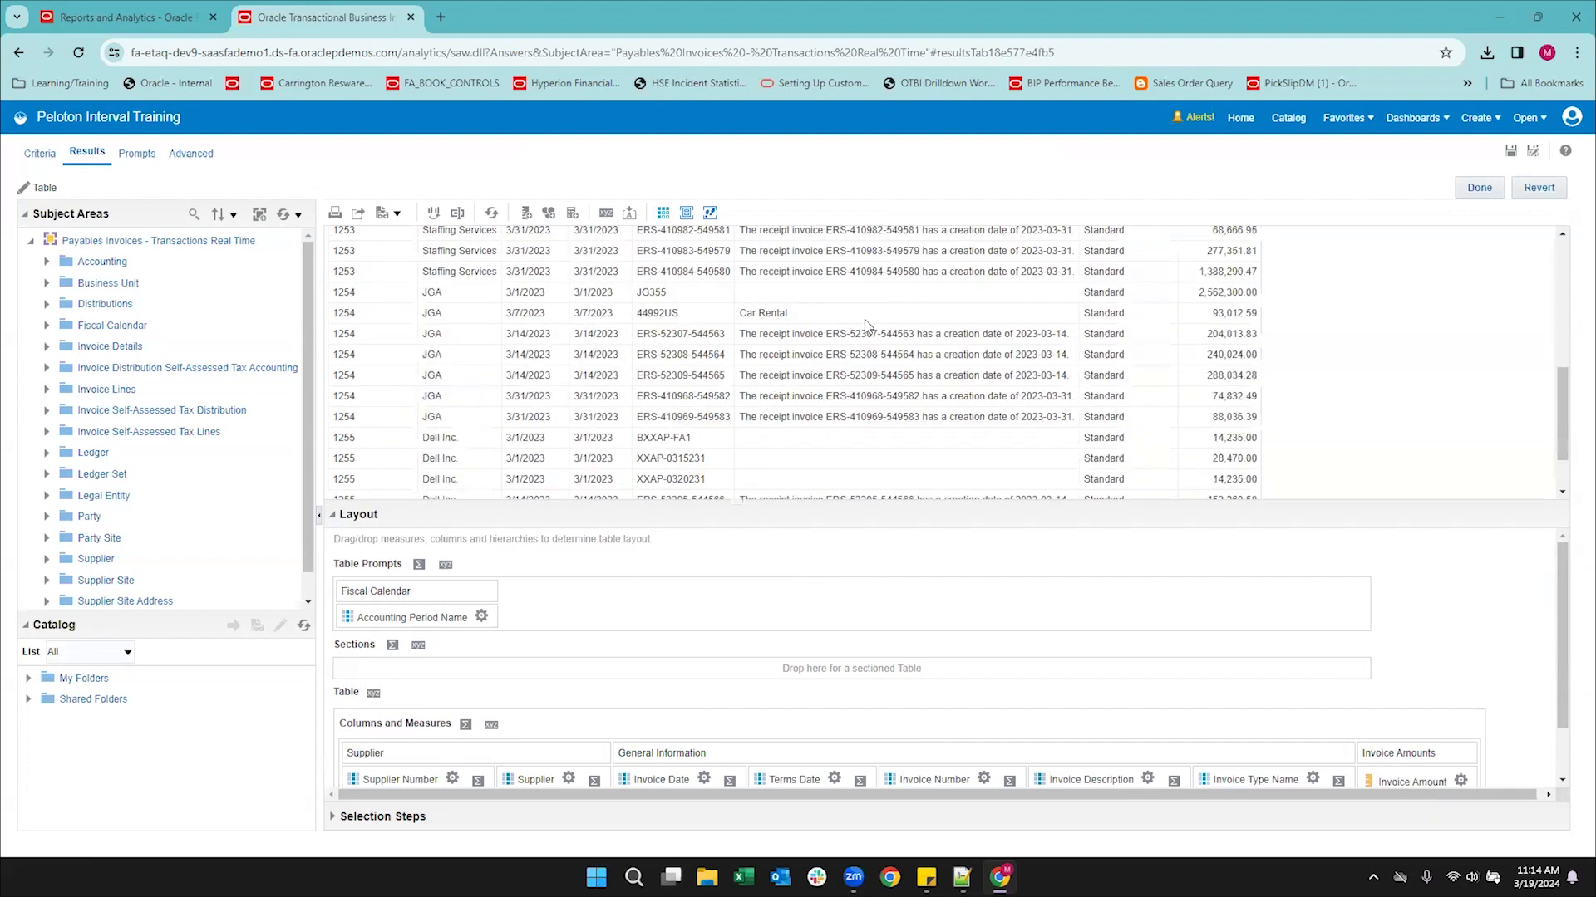
{"action": "scroll", "coordinate": [864, 327], "scroll_direction": "up", "scroll_amount": 5}
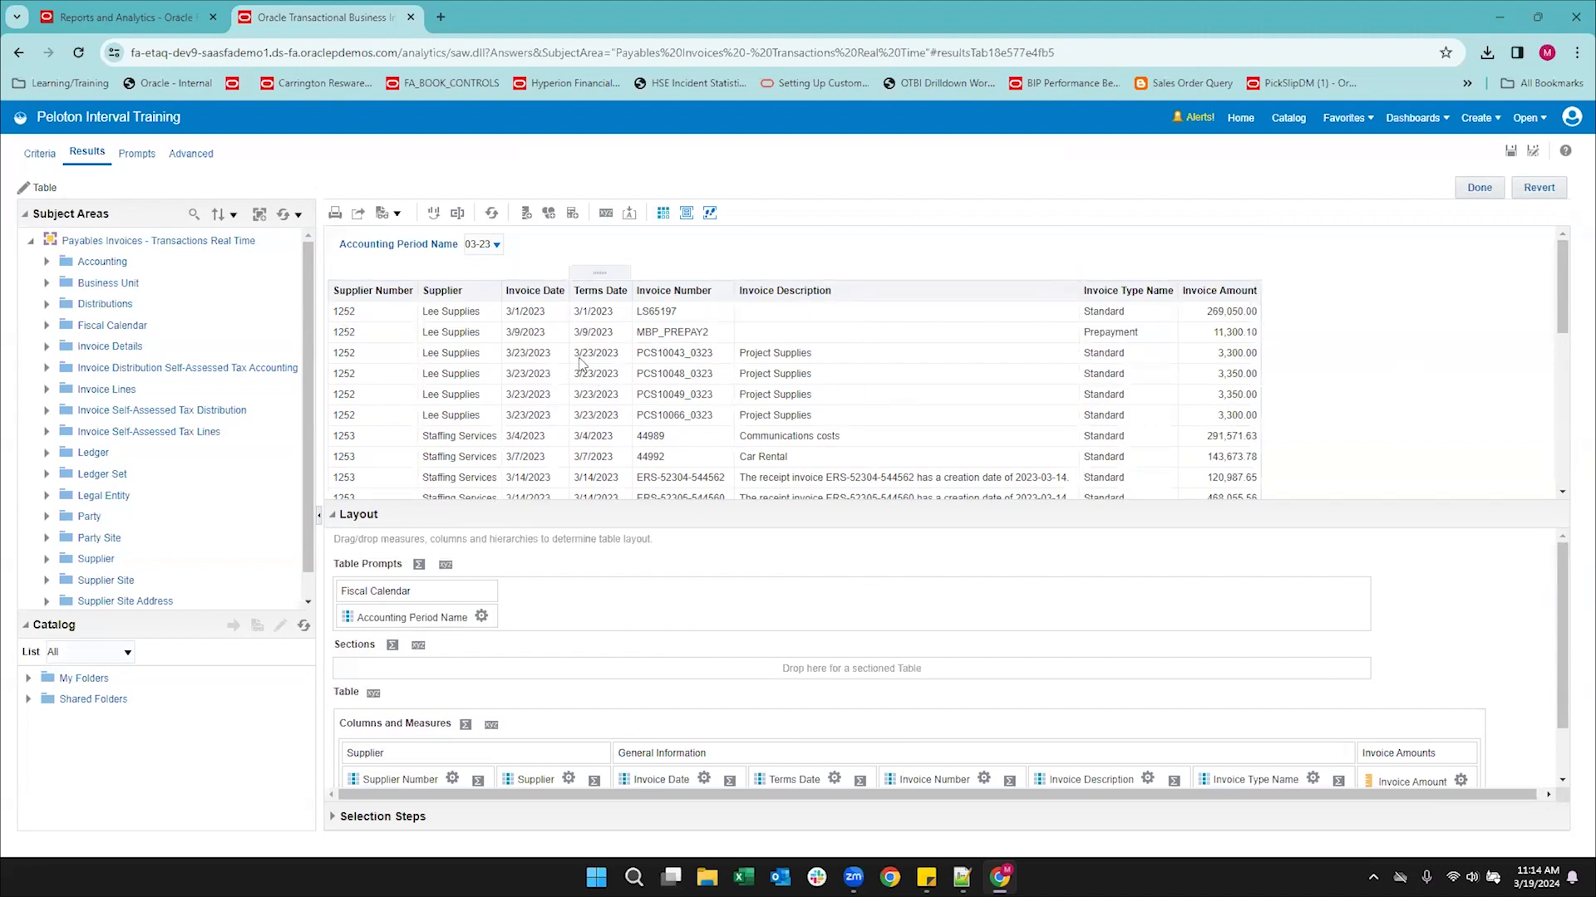
{"action": "scroll", "coordinate": [1365, 458], "scroll_direction": "down", "scroll_amount": 1}
{"action": "scroll", "coordinate": [831, 349], "scroll_direction": "up", "scroll_amount": 1}
Section the table by Supplier, review the per-supplier tables, and return Supplier to the columns.
{"action": "scroll", "coordinate": [515, 748], "scroll_direction": "down", "scroll_amount": 1}
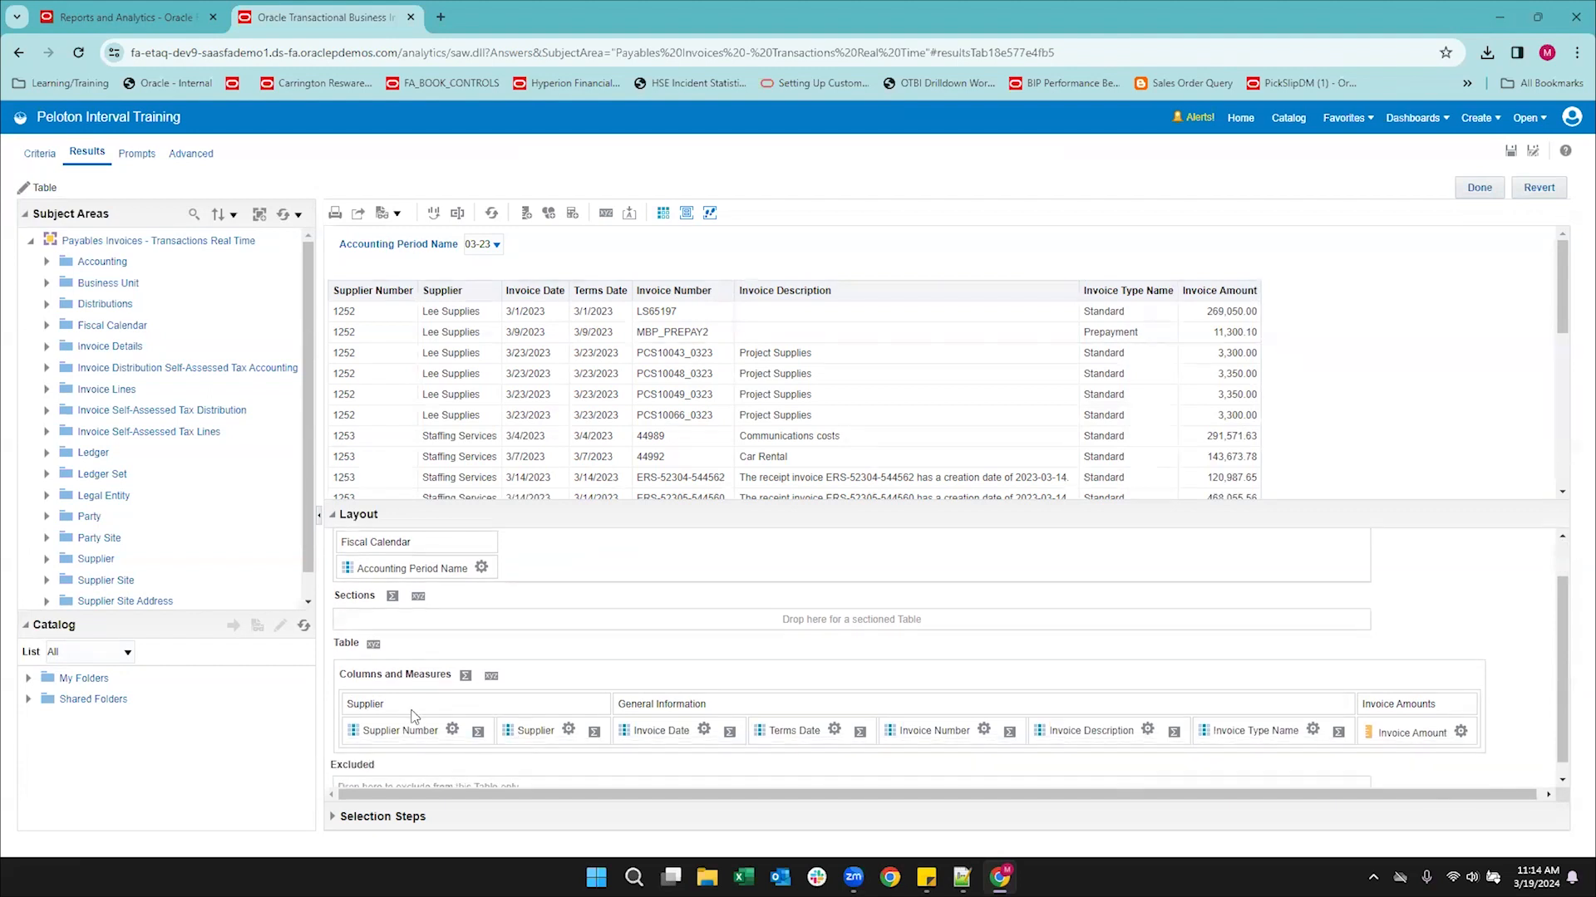
{"action": "left_click_drag", "start_coordinate": [521, 731], "coordinate": [377, 613]}
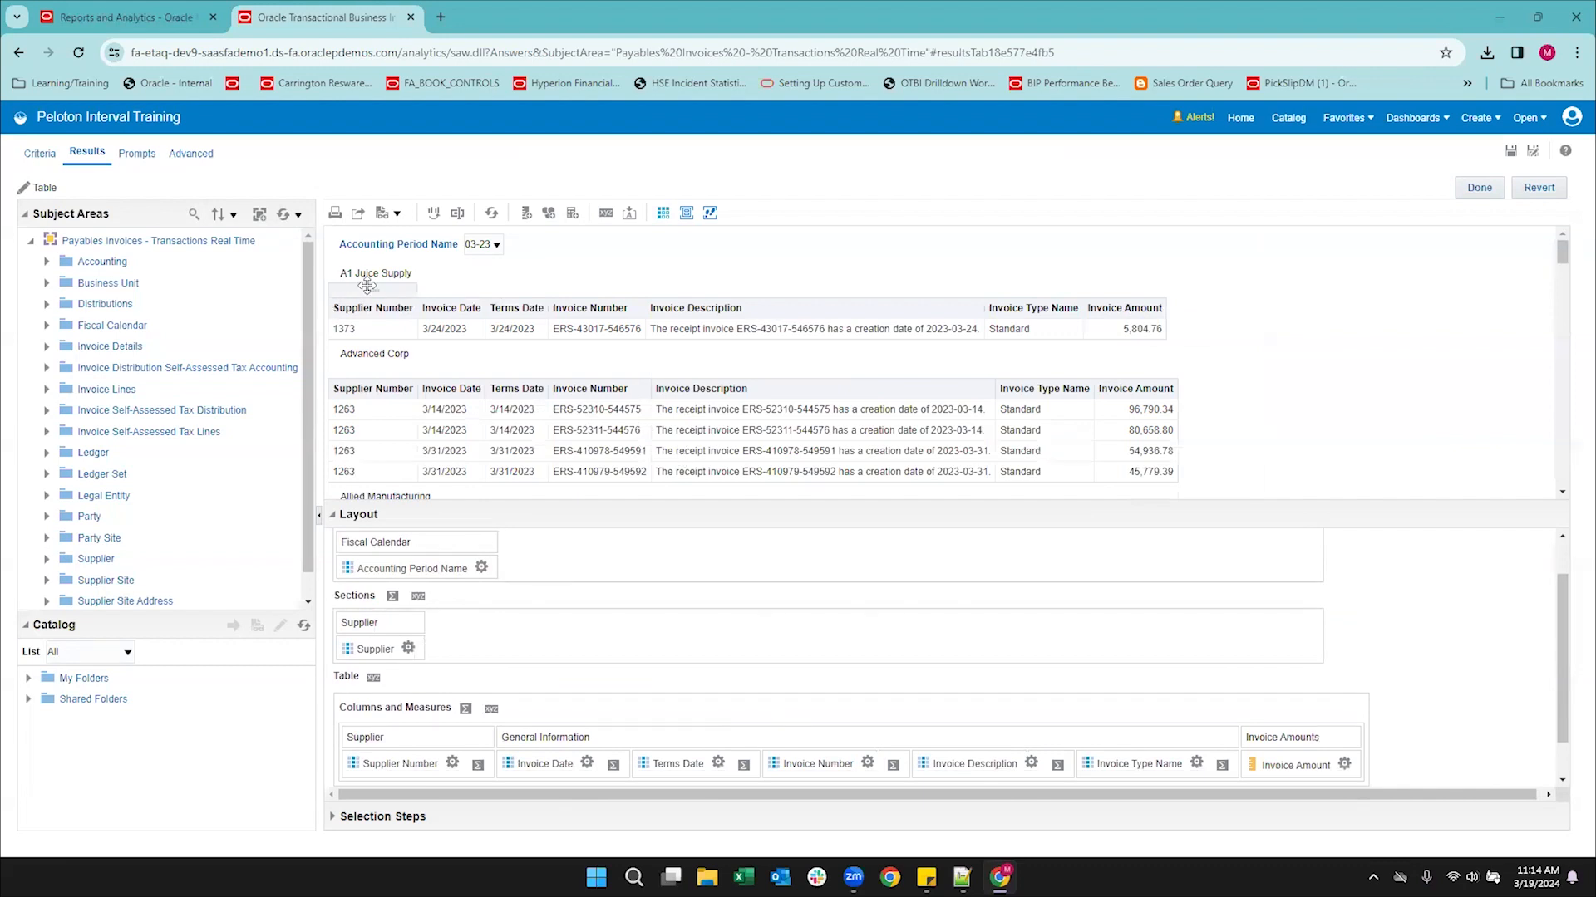
{"action": "scroll", "coordinate": [724, 358], "scroll_direction": "down", "scroll_amount": 3}
{"action": "scroll", "coordinate": [725, 359], "scroll_direction": "down", "scroll_amount": 1}
{"action": "scroll", "coordinate": [725, 359], "scroll_direction": "up", "scroll_amount": 4}
{"action": "left_click_drag", "start_coordinate": [375, 649], "coordinate": [489, 753]}
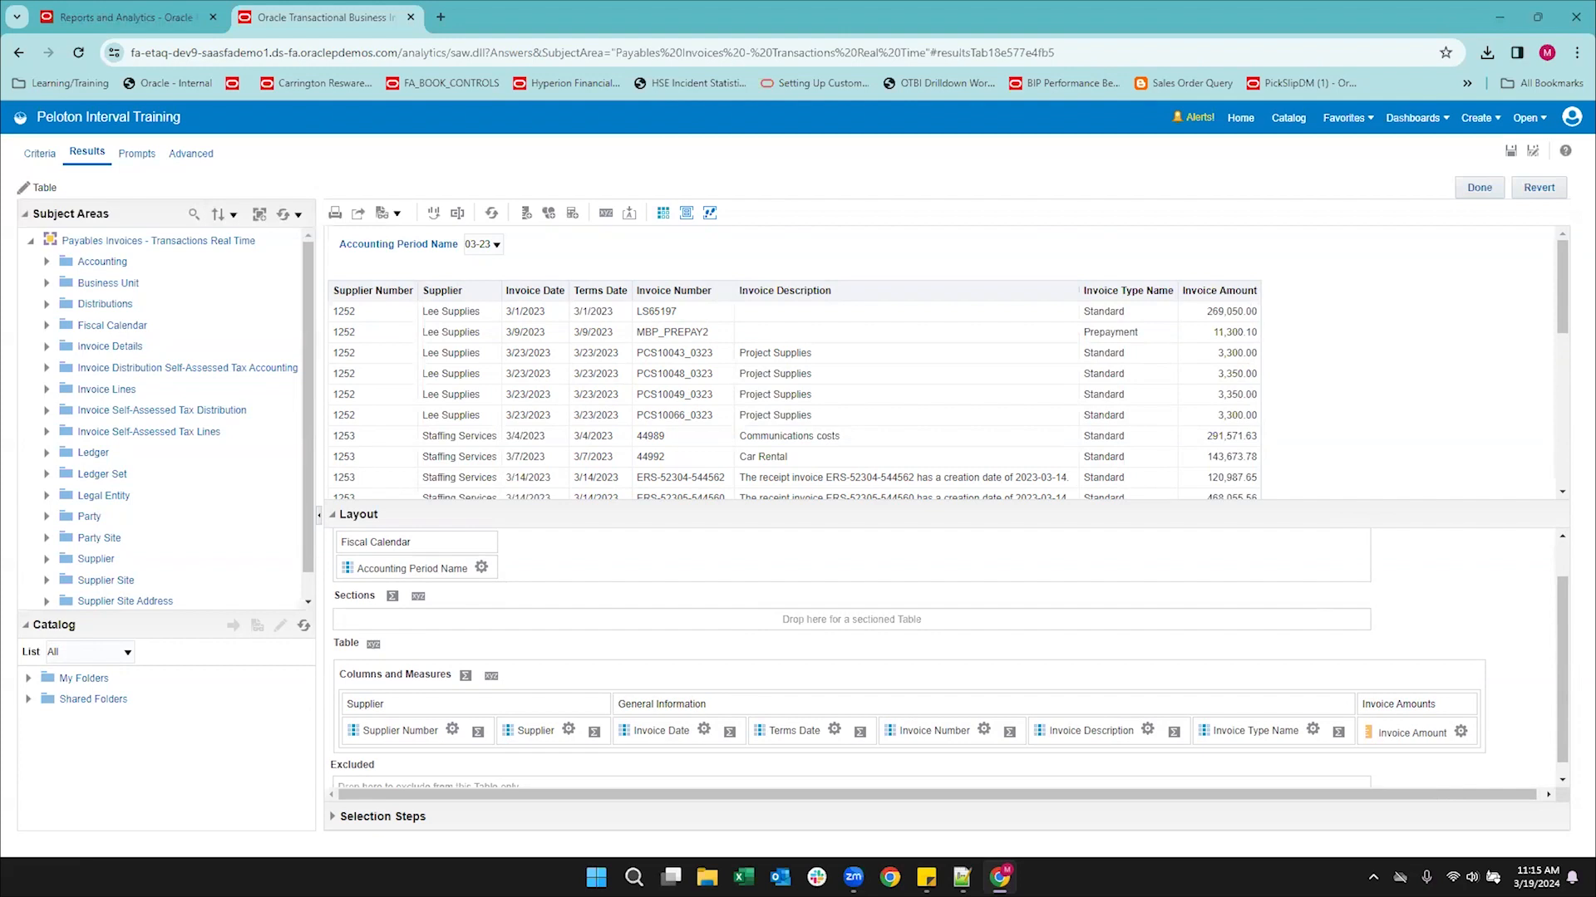
Save the analysis and finish editing the table, reviewing its rows in the compound layout.
{"action": "left_click", "coordinate": [1510, 152]}
{"action": "left_click", "coordinate": [1478, 188]}
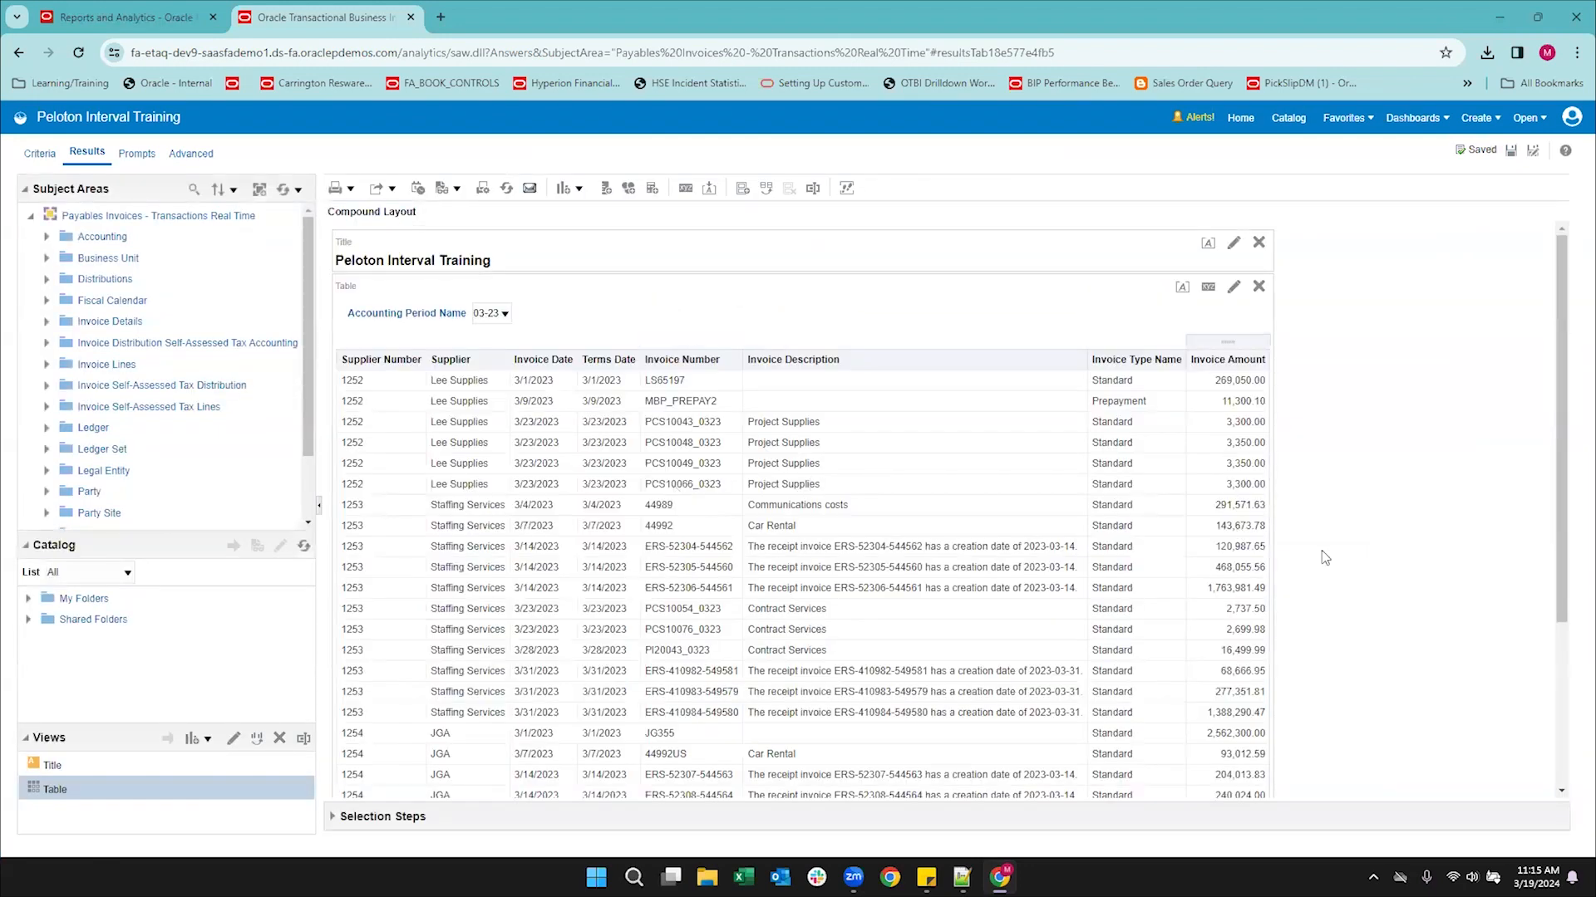
{"action": "scroll", "coordinate": [1325, 557], "scroll_direction": "down", "scroll_amount": 5}
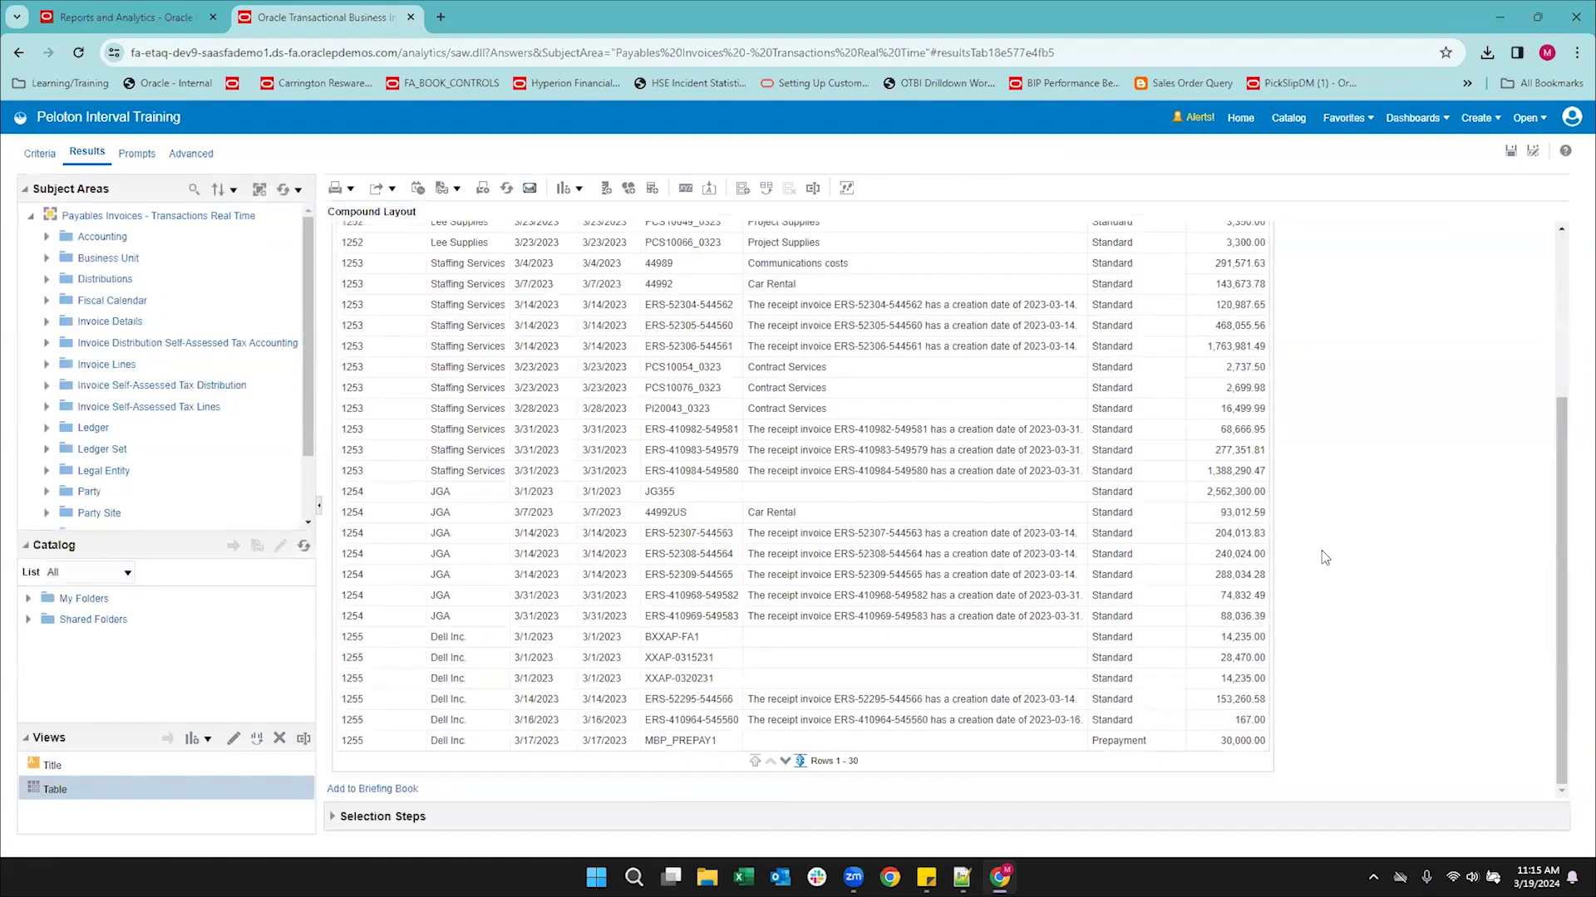
{"action": "scroll", "coordinate": [1148, 544], "scroll_direction": "up", "scroll_amount": 5}
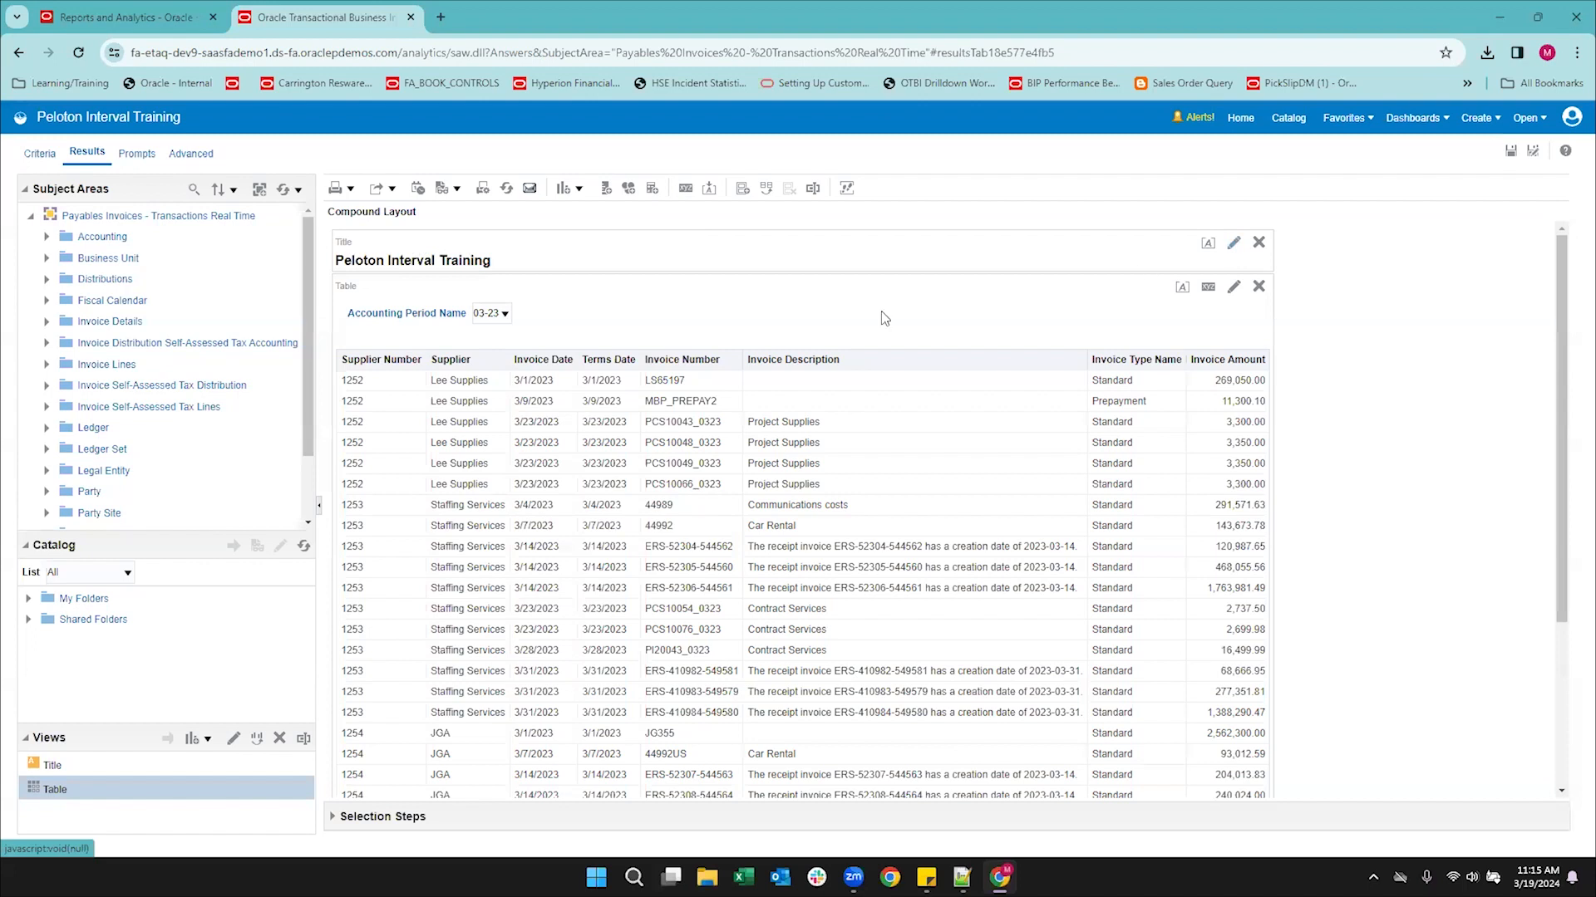
Replace the displayed saved name in the title view with "Invoices by Supplier by Period" and save the analysis.
{"action": "left_click", "coordinate": [1234, 246]}
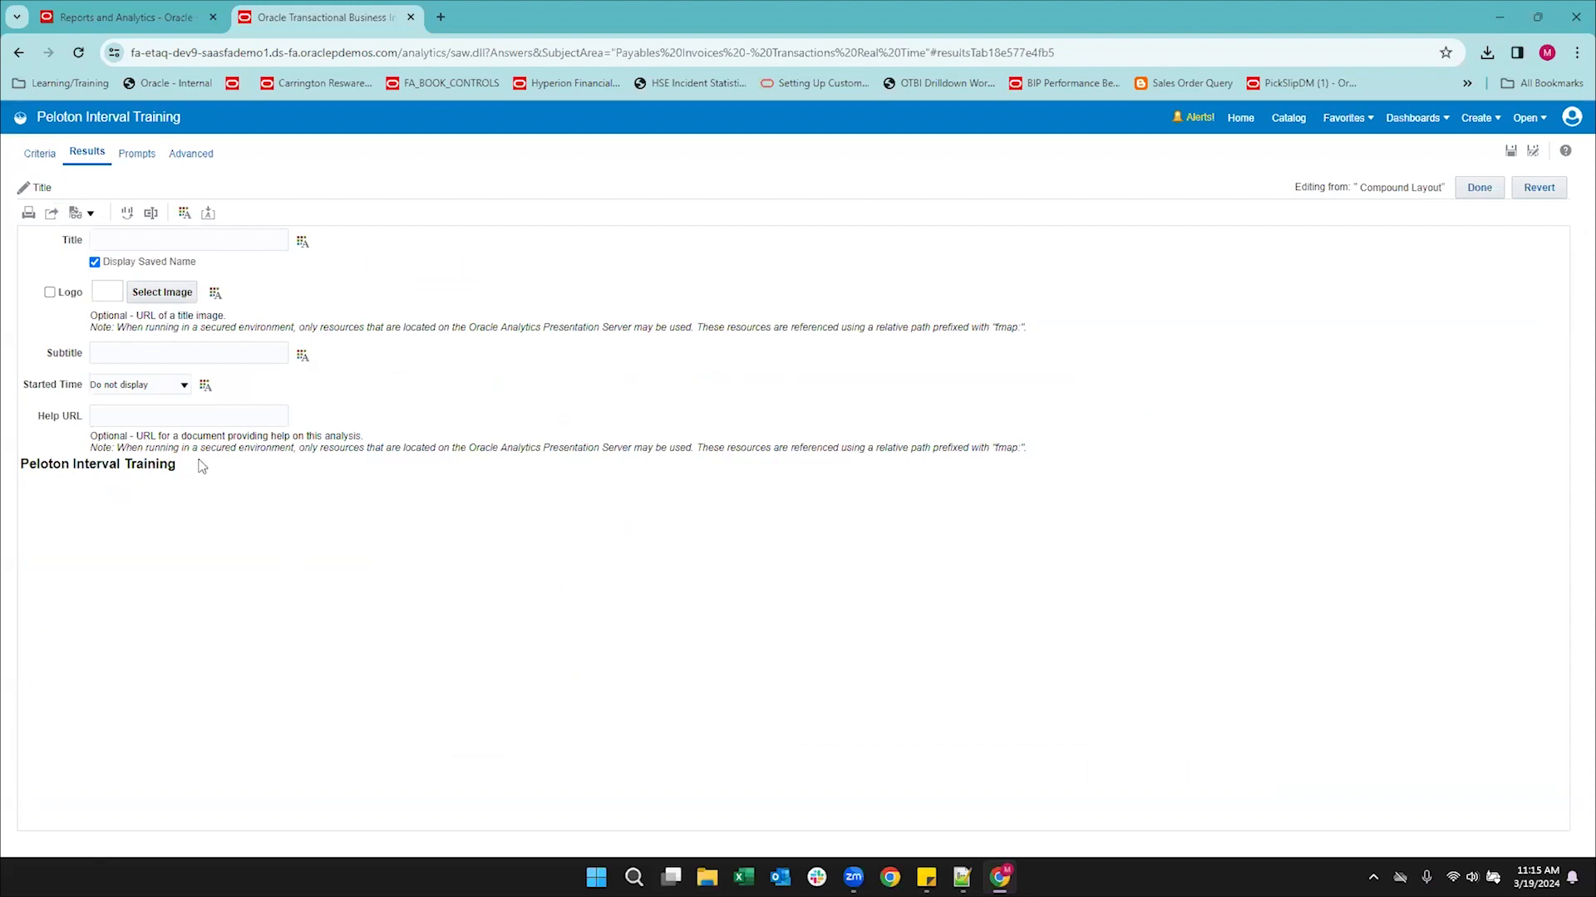
{"action": "left_click", "coordinate": [94, 262]}
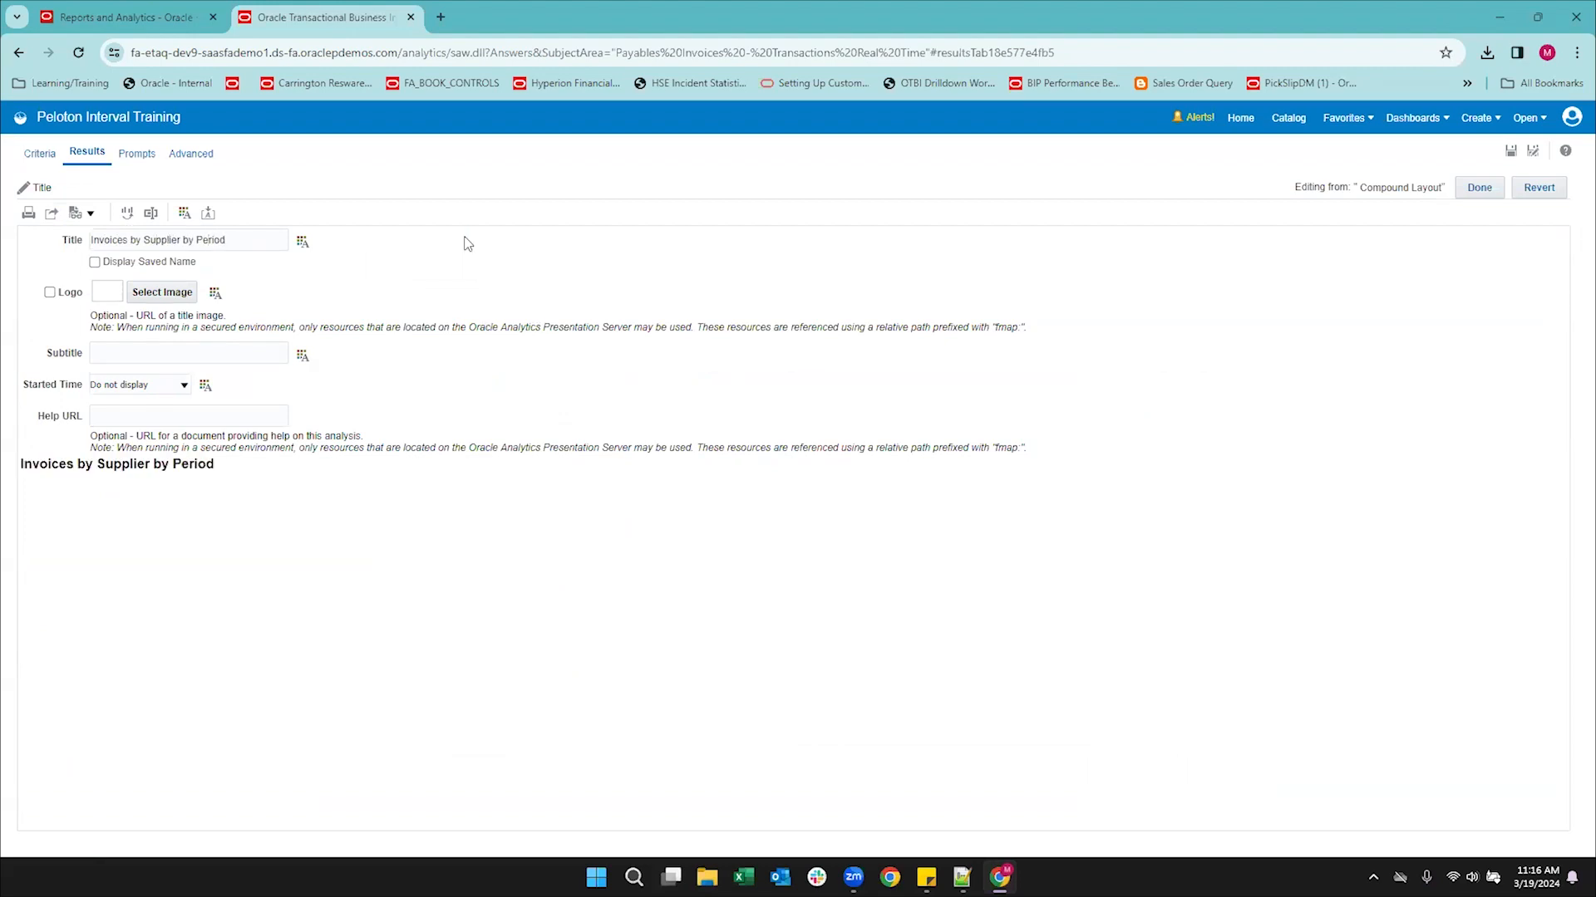
{"action": "left_click", "coordinate": [302, 242]}
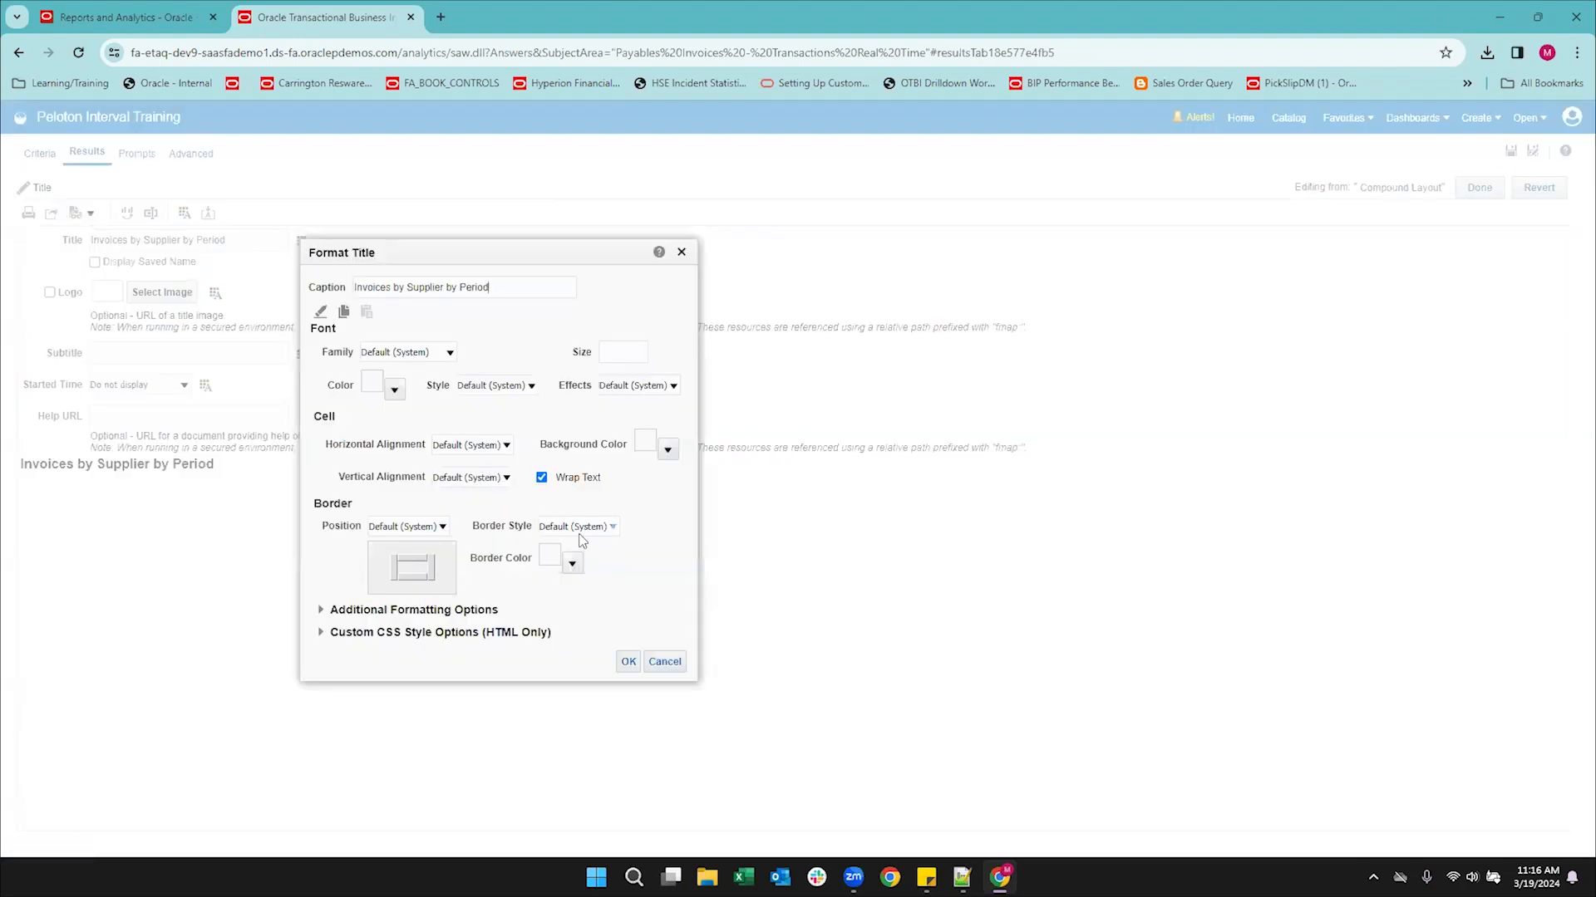
{"action": "left_click", "coordinate": [664, 661]}
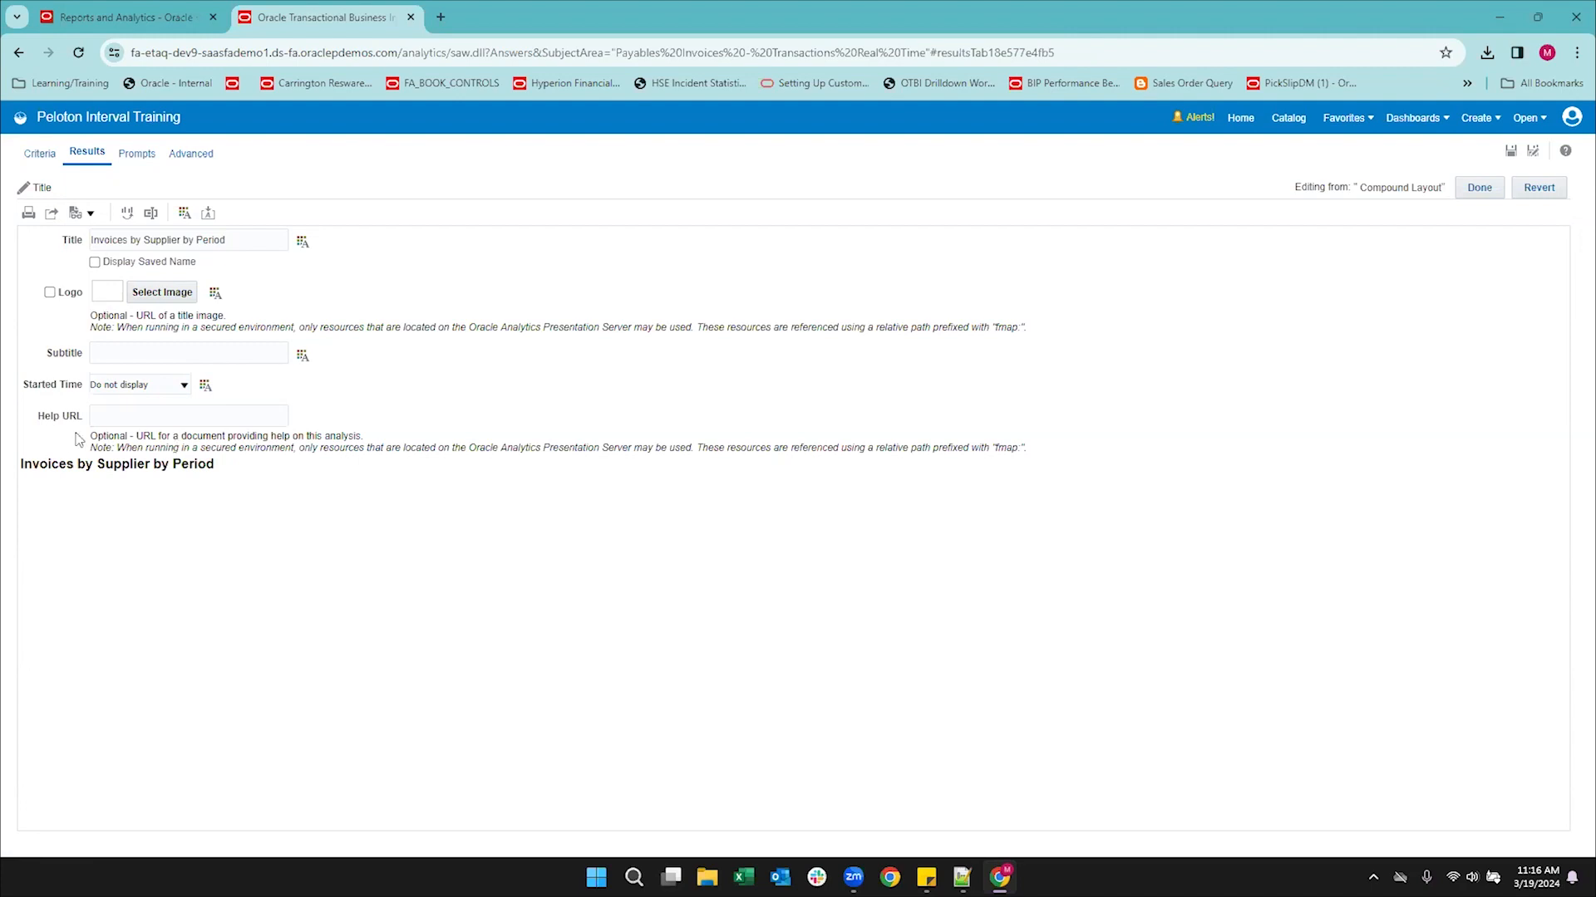
{"action": "left_click", "coordinate": [1479, 187]}
{"action": "left_click", "coordinate": [1488, 197]}
{"action": "left_click", "coordinate": [1484, 197]}
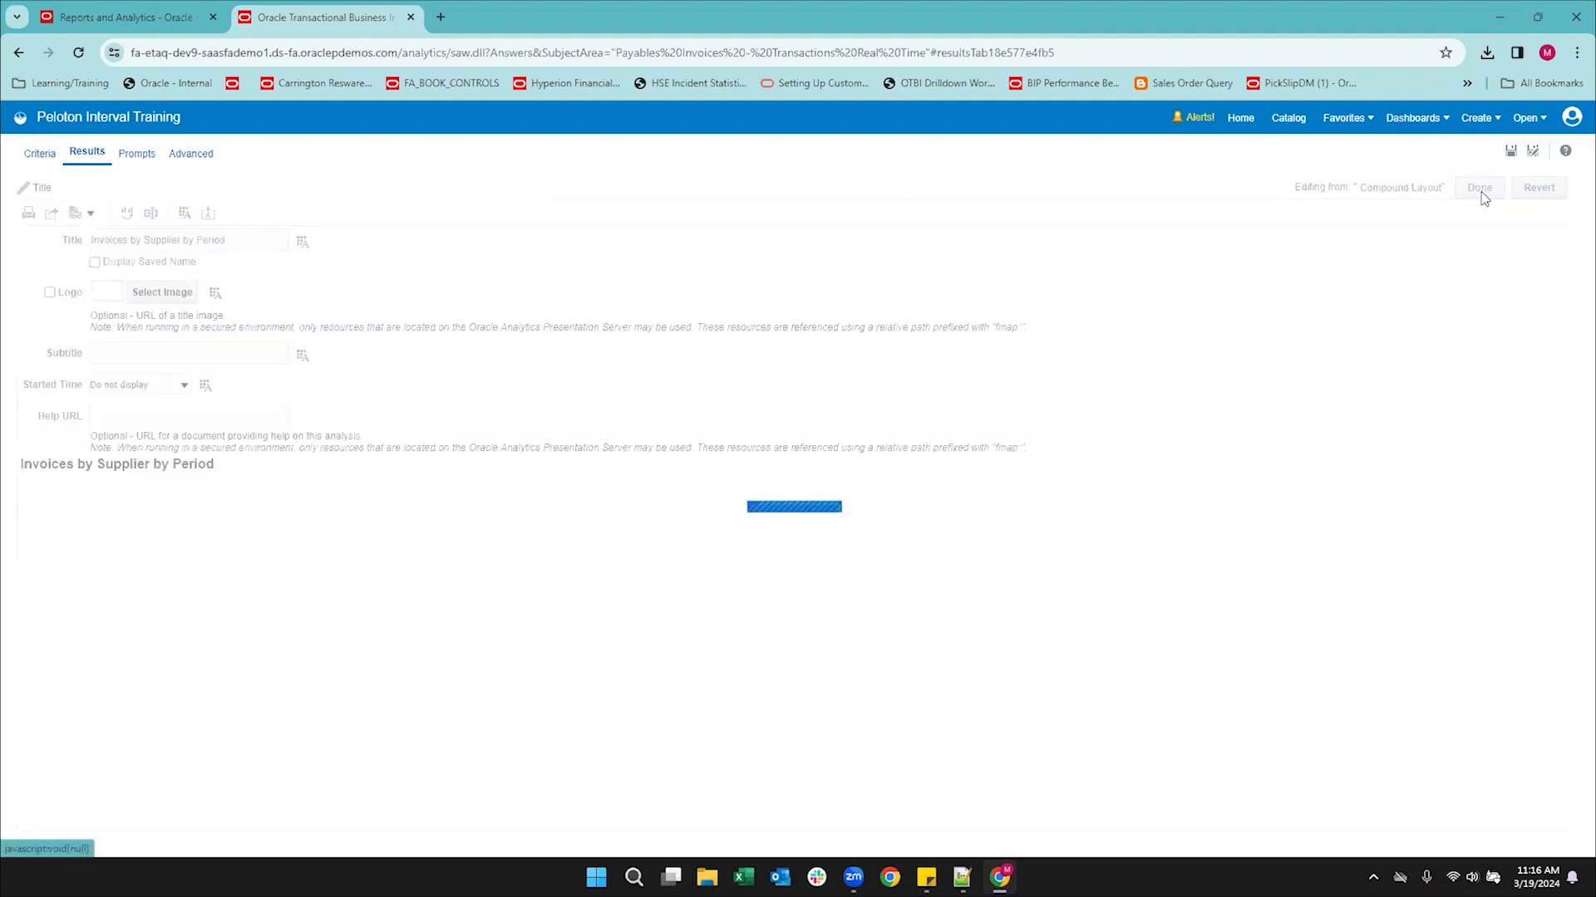
{"action": "left_click", "coordinate": [1511, 150]}
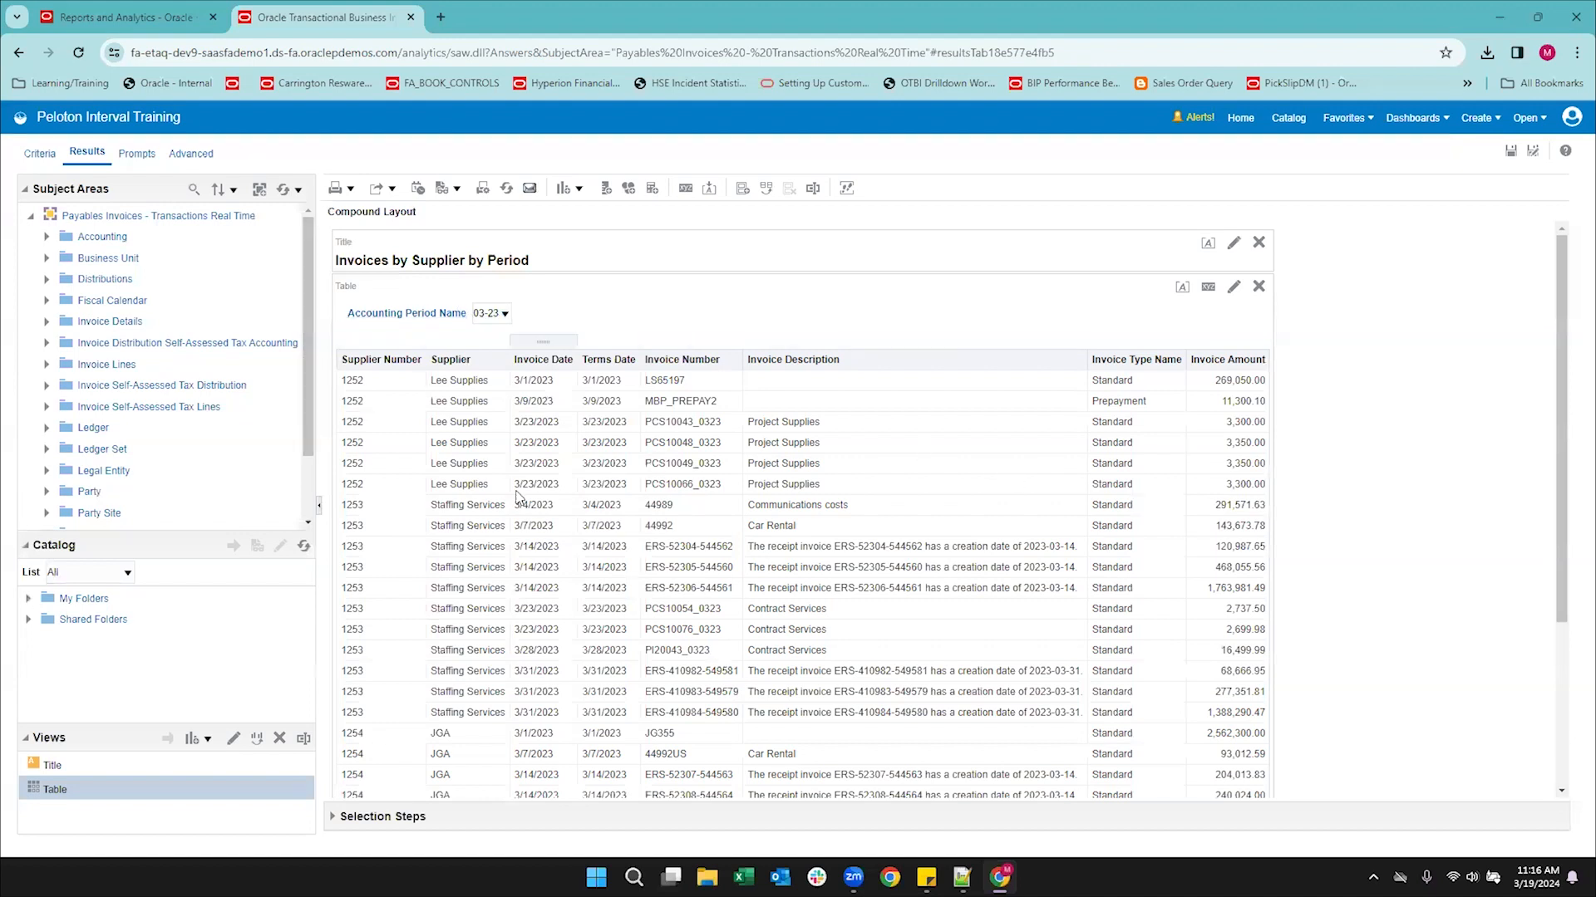
Remove the table view from the compound layout and add it back below the title.
{"action": "scroll", "coordinate": [523, 498], "scroll_direction": "down", "scroll_amount": 5}
{"action": "scroll", "coordinate": [518, 497], "scroll_direction": "down", "scroll_amount": 1}
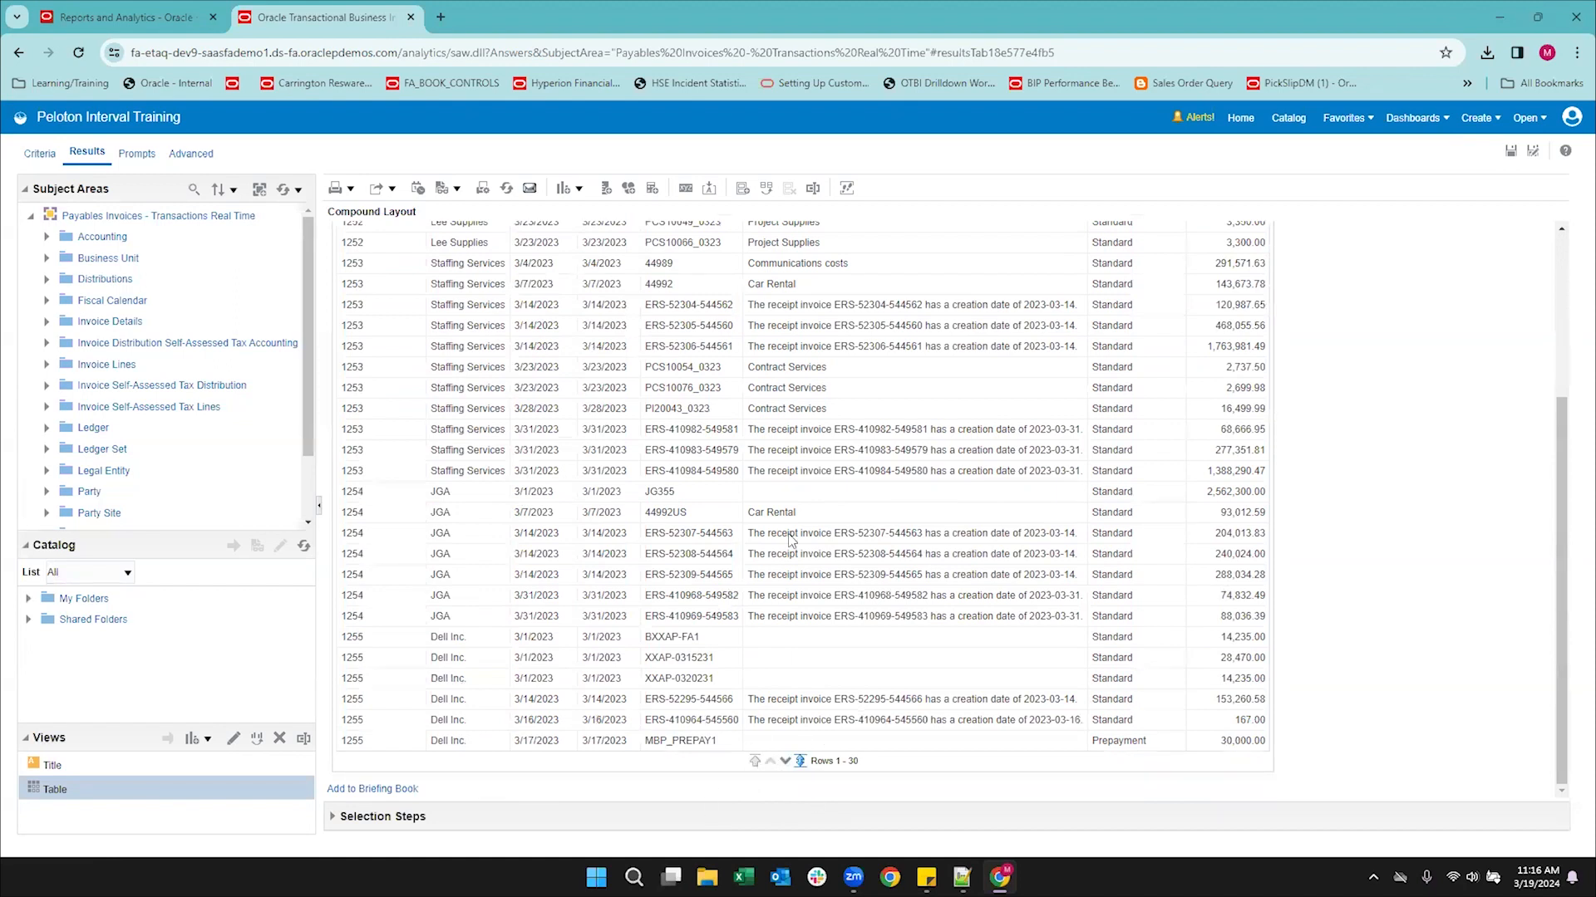
{"action": "scroll", "coordinate": [466, 570], "scroll_direction": "up", "scroll_amount": 3}
{"action": "scroll", "coordinate": [466, 570], "scroll_direction": "down", "scroll_amount": 2}
{"action": "scroll", "coordinate": [467, 570], "scroll_direction": "up", "scroll_amount": 2}
{"action": "left_click", "coordinate": [1259, 285]}
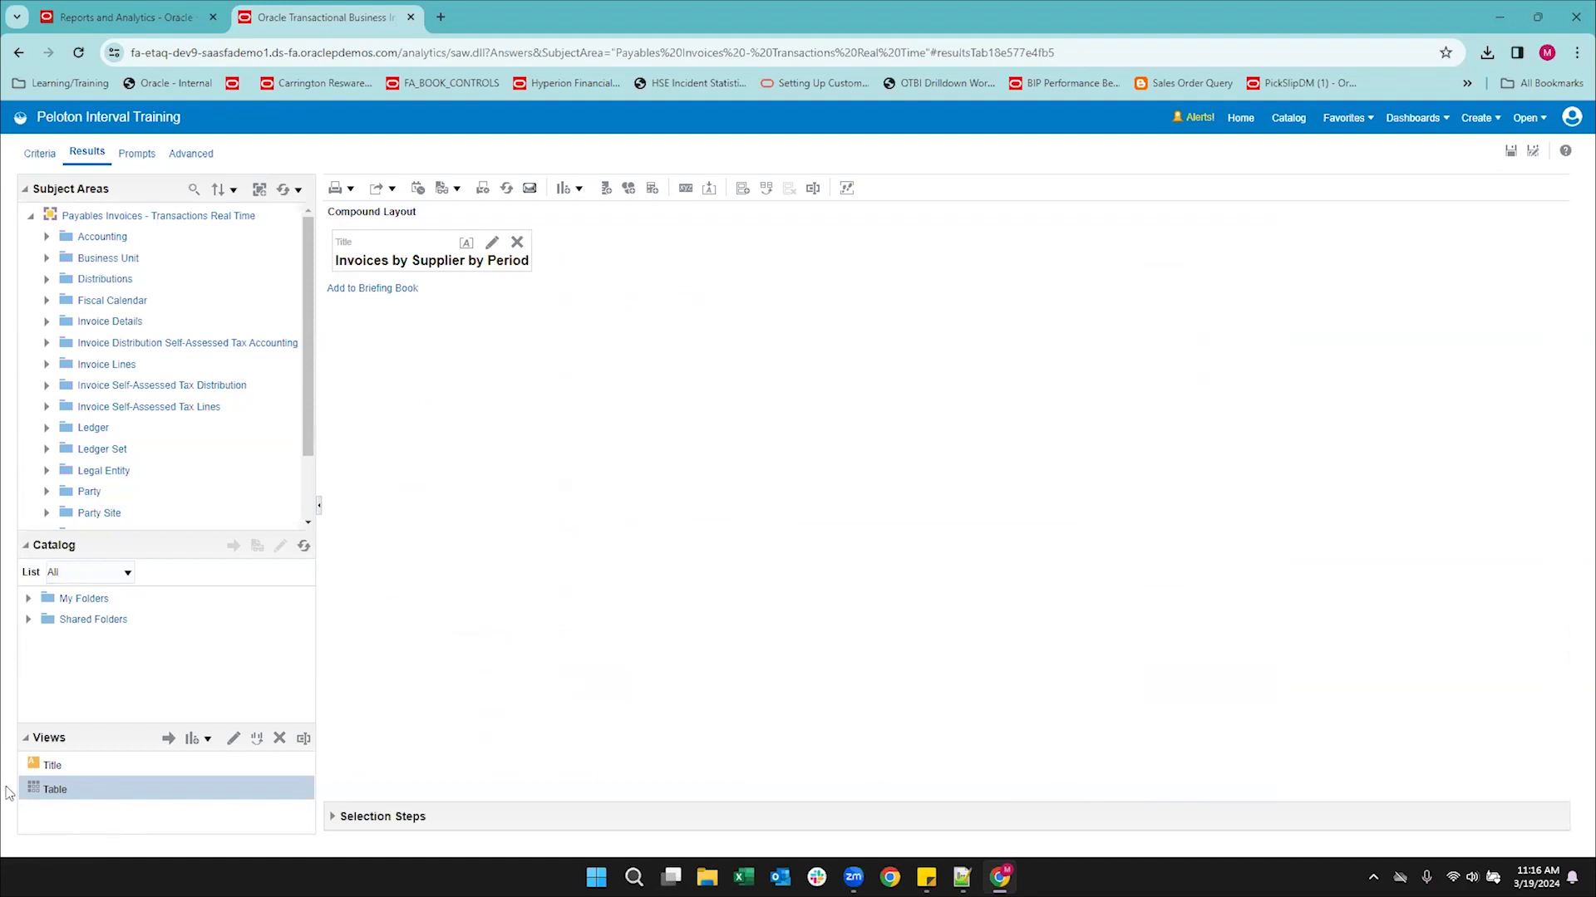
{"action": "left_click", "coordinate": [167, 739]}
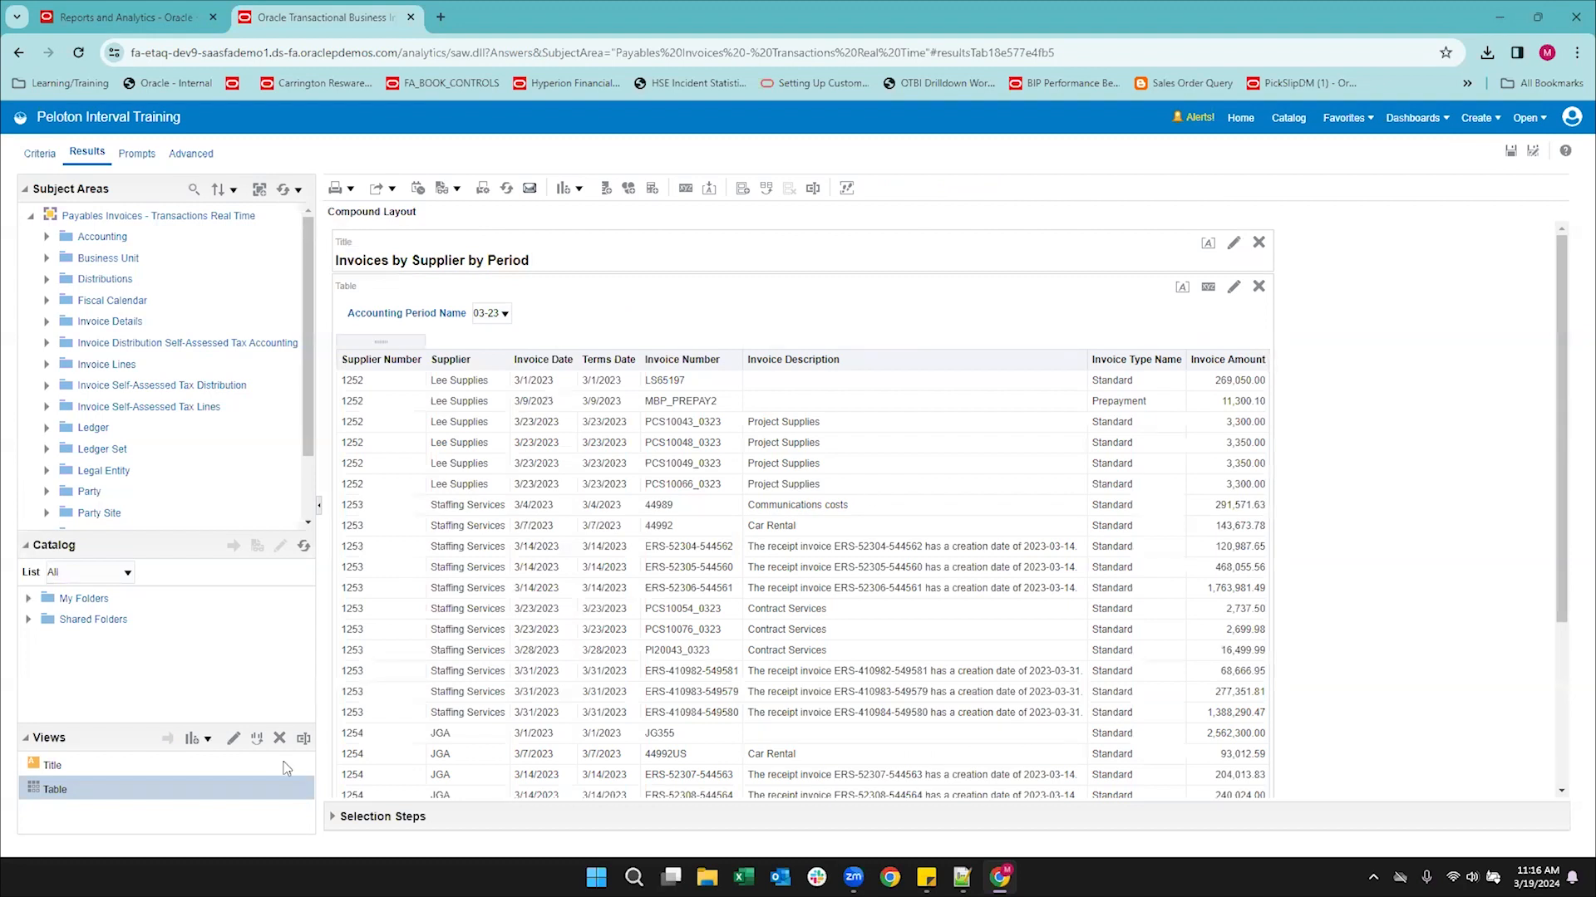
Review the table in the compound layout and create a new pie graph view for the analysis.
{"action": "scroll", "coordinate": [1317, 510], "scroll_direction": "down", "scroll_amount": 5}
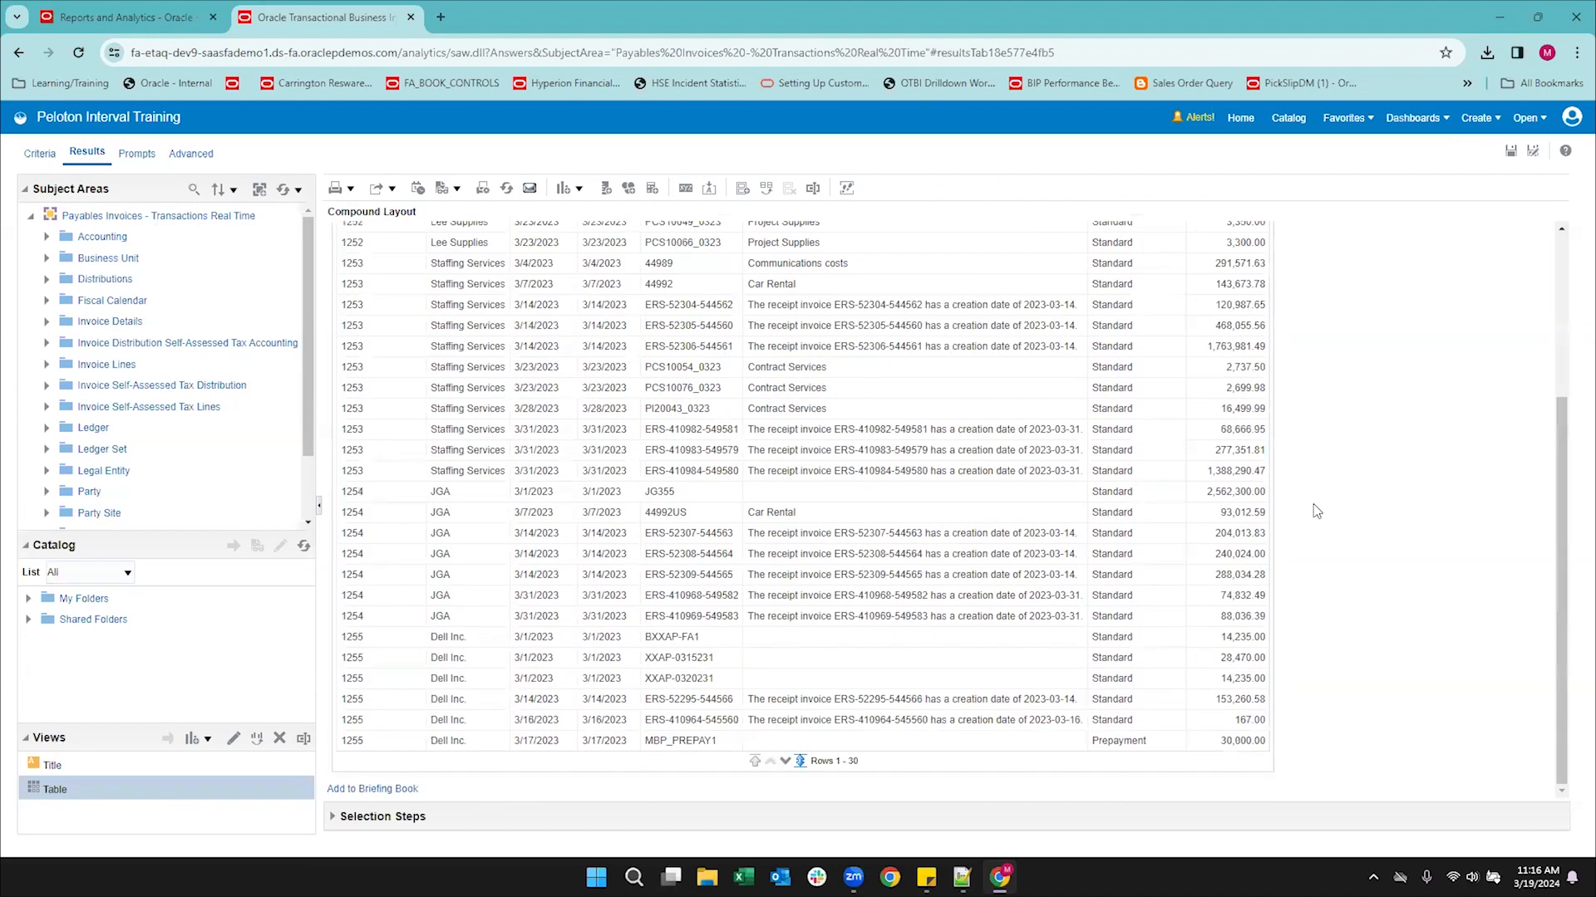
{"action": "scroll", "coordinate": [1316, 511], "scroll_direction": "up", "scroll_amount": 5}
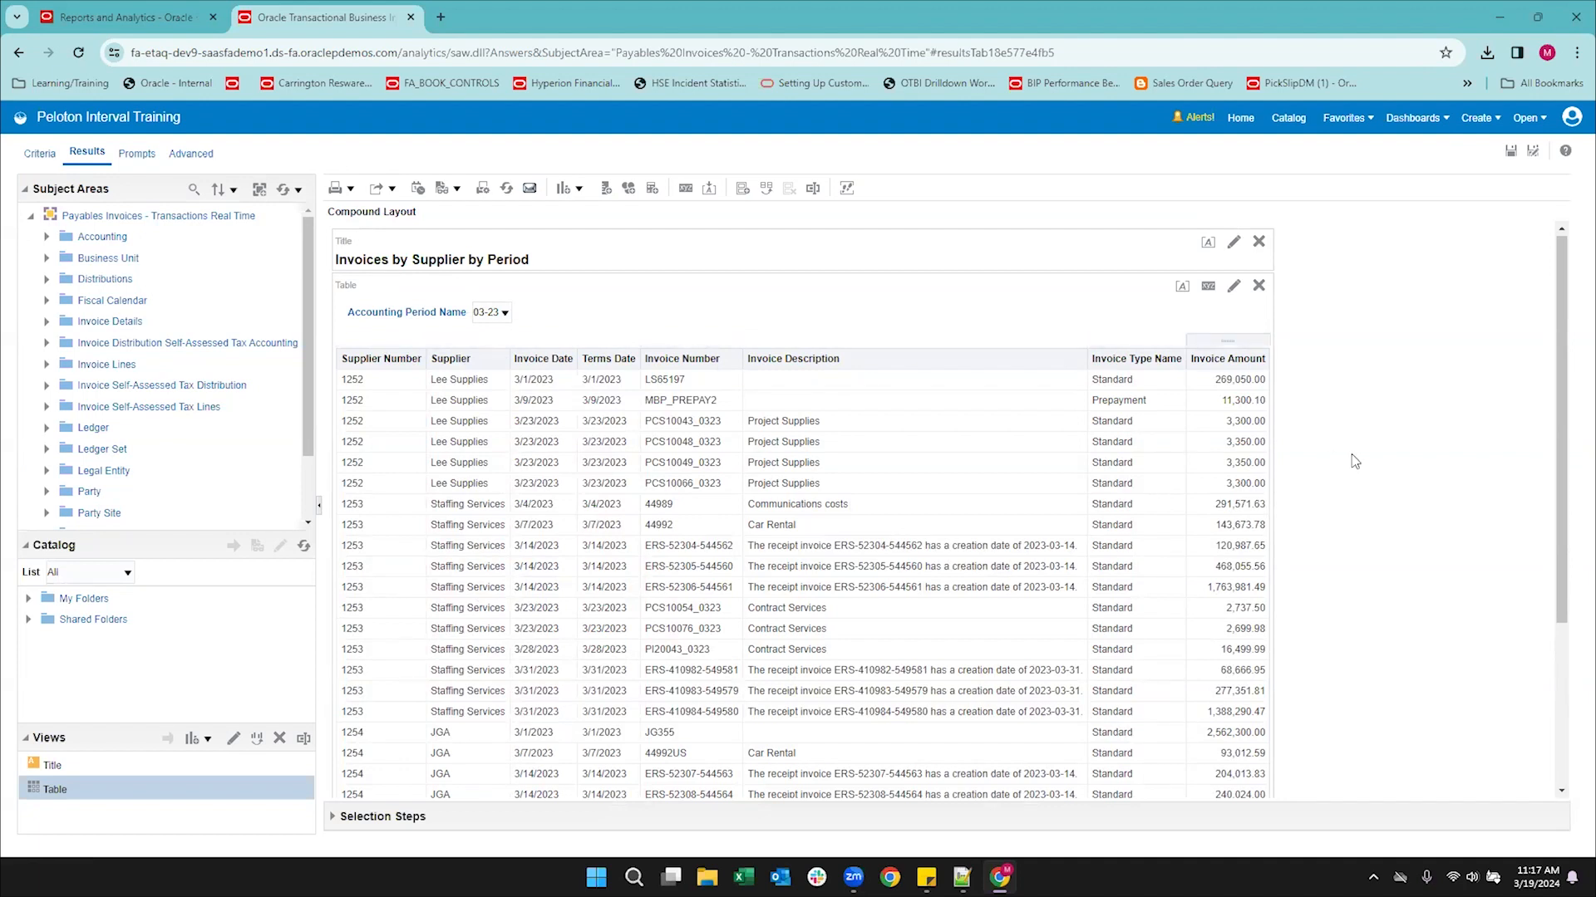
{"action": "left_click", "coordinate": [207, 741]}
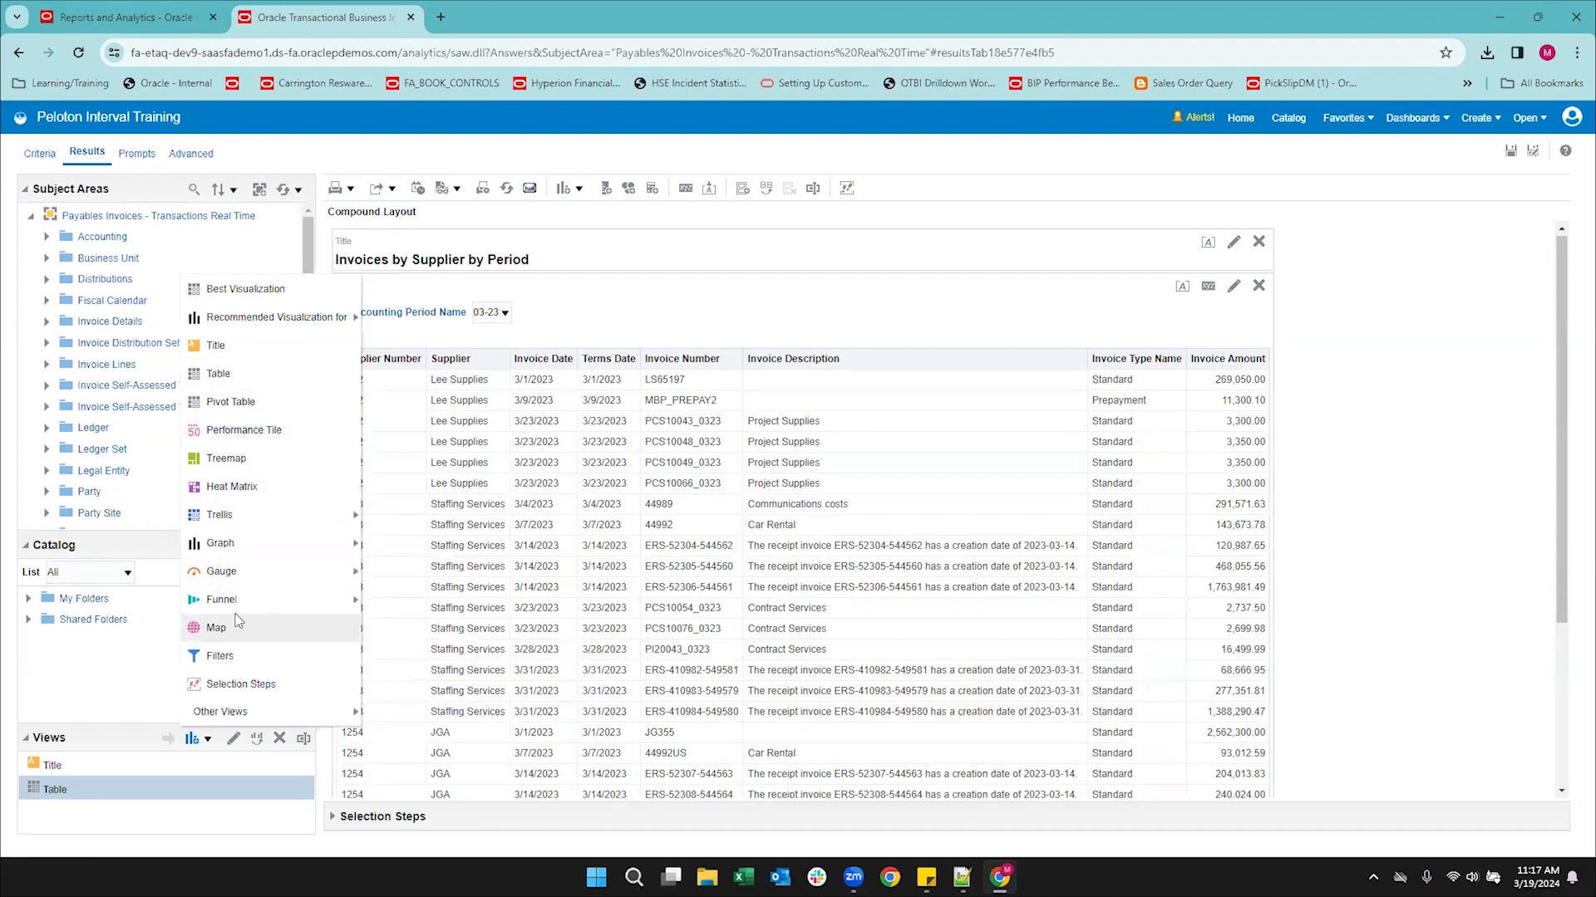
{"action": "mouse_move", "coordinate": [242, 524]}
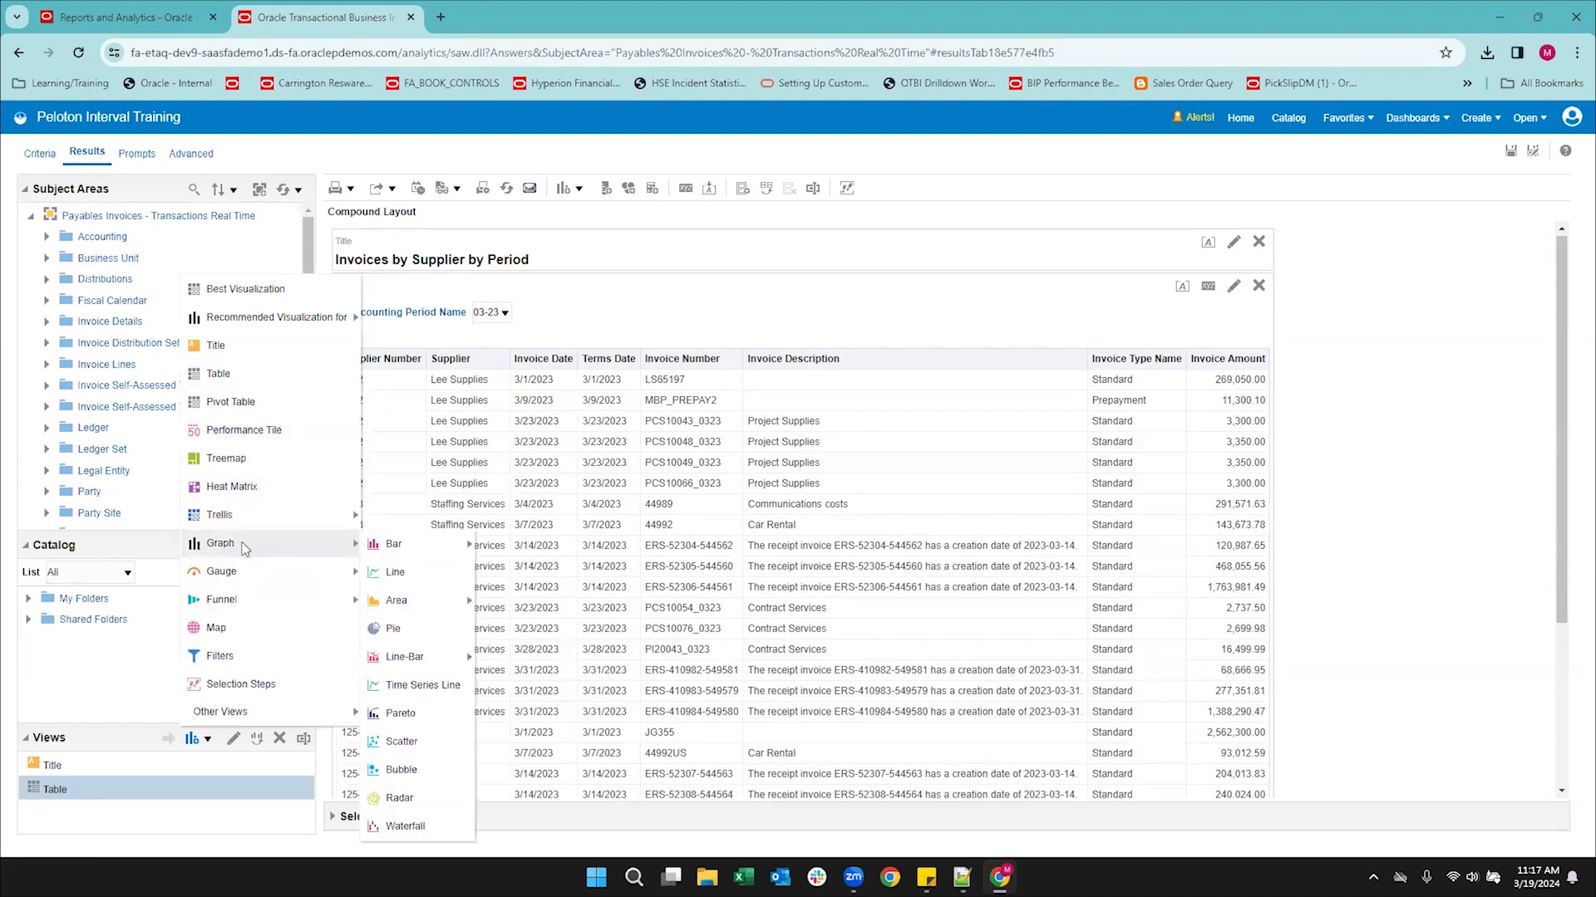
{"action": "left_click", "coordinate": [398, 630]}
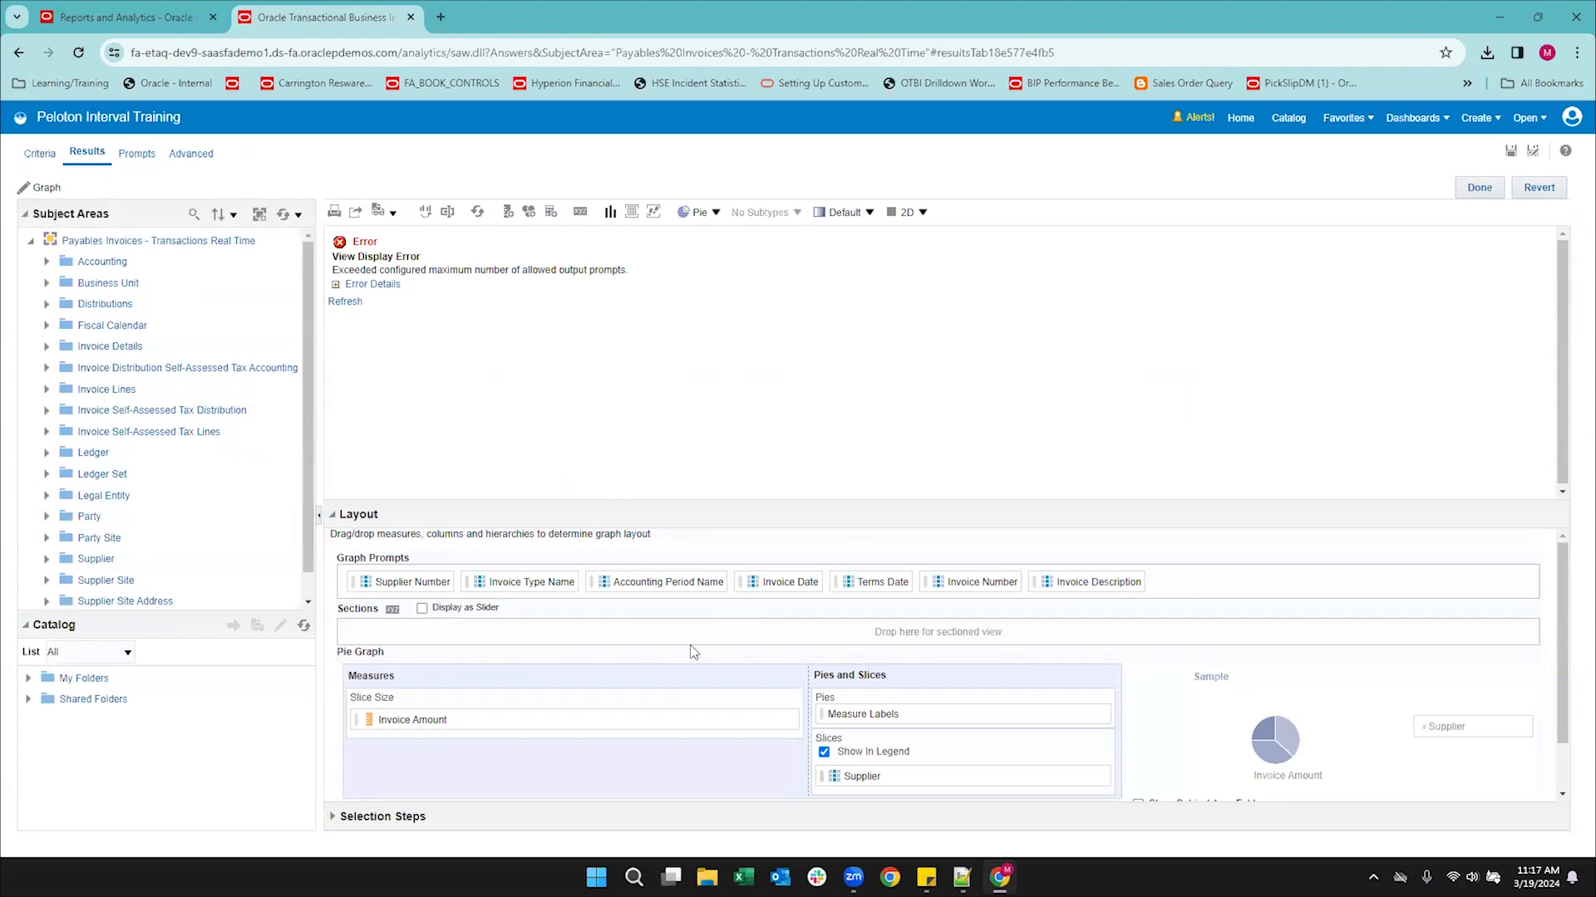
Exclude Supplier Number, Invoice Type Name, Accounting Period Name, Invoice Date, Terms Date, Invoice Number and Invoice Description from the pie graph.
{"action": "scroll", "coordinate": [673, 656], "scroll_direction": "down", "scroll_amount": 1}
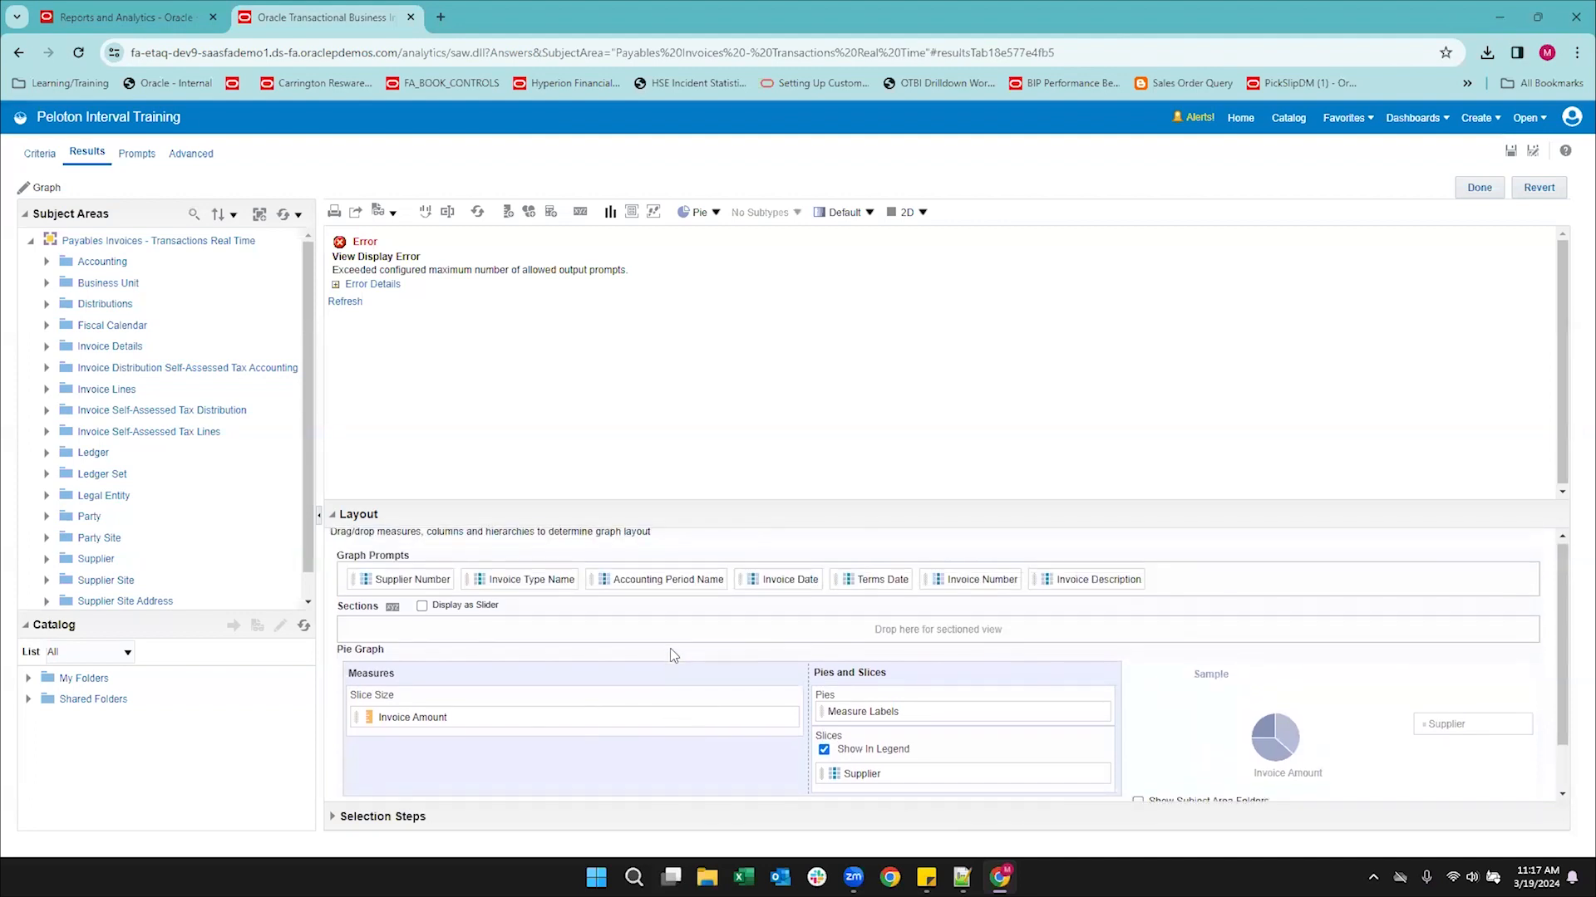
{"action": "scroll", "coordinate": [673, 656], "scroll_direction": "up", "scroll_amount": 1}
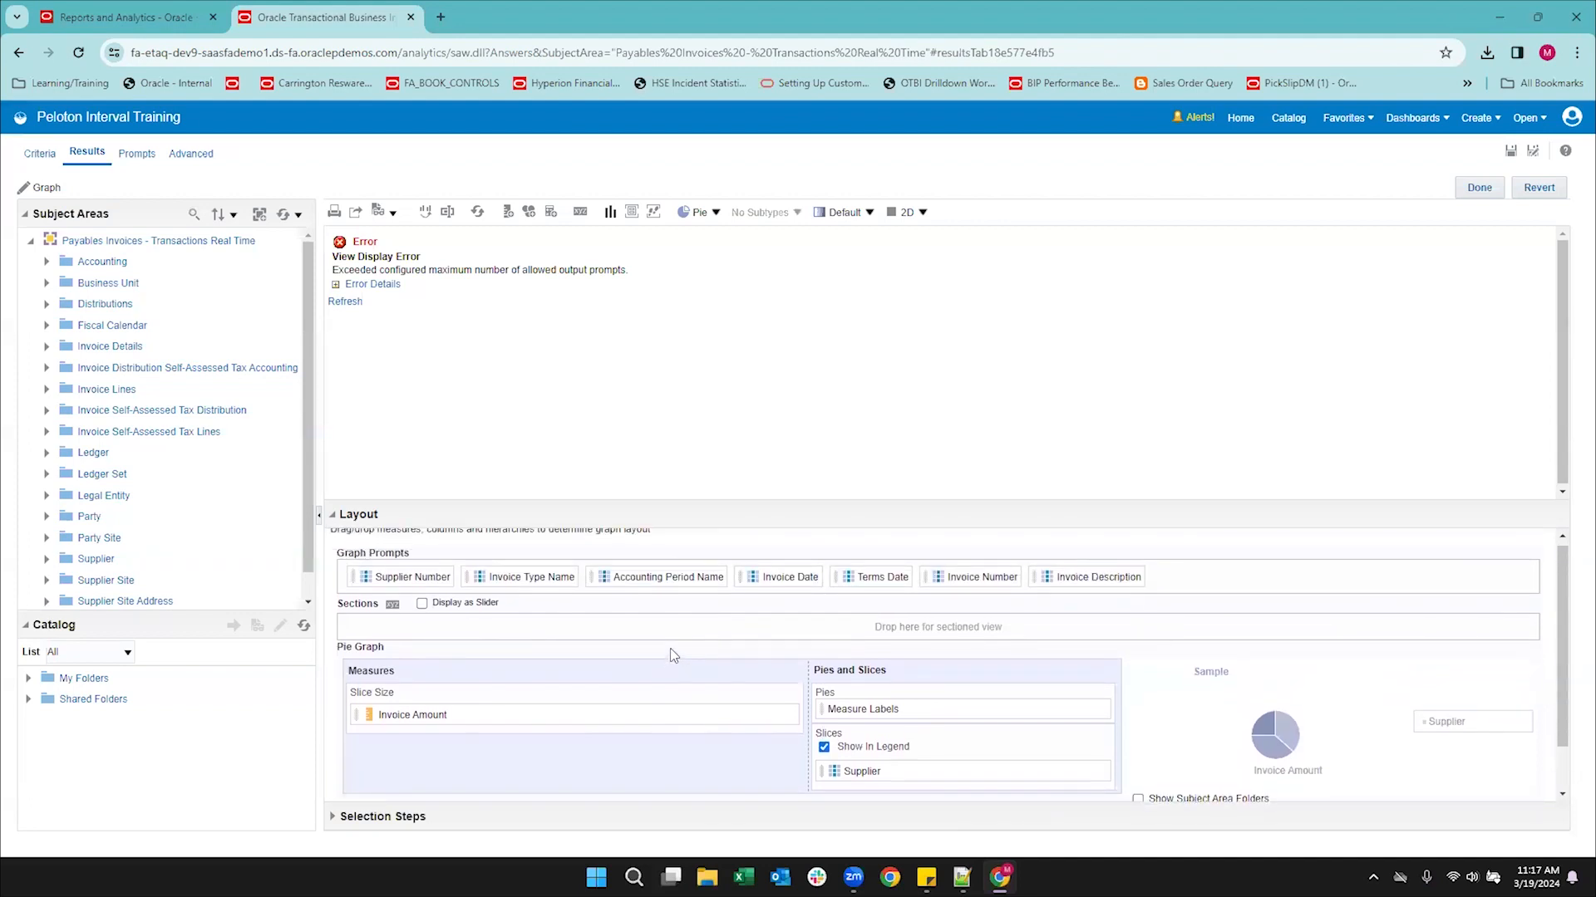
{"action": "scroll", "coordinate": [673, 656], "scroll_direction": "down", "scroll_amount": 1}
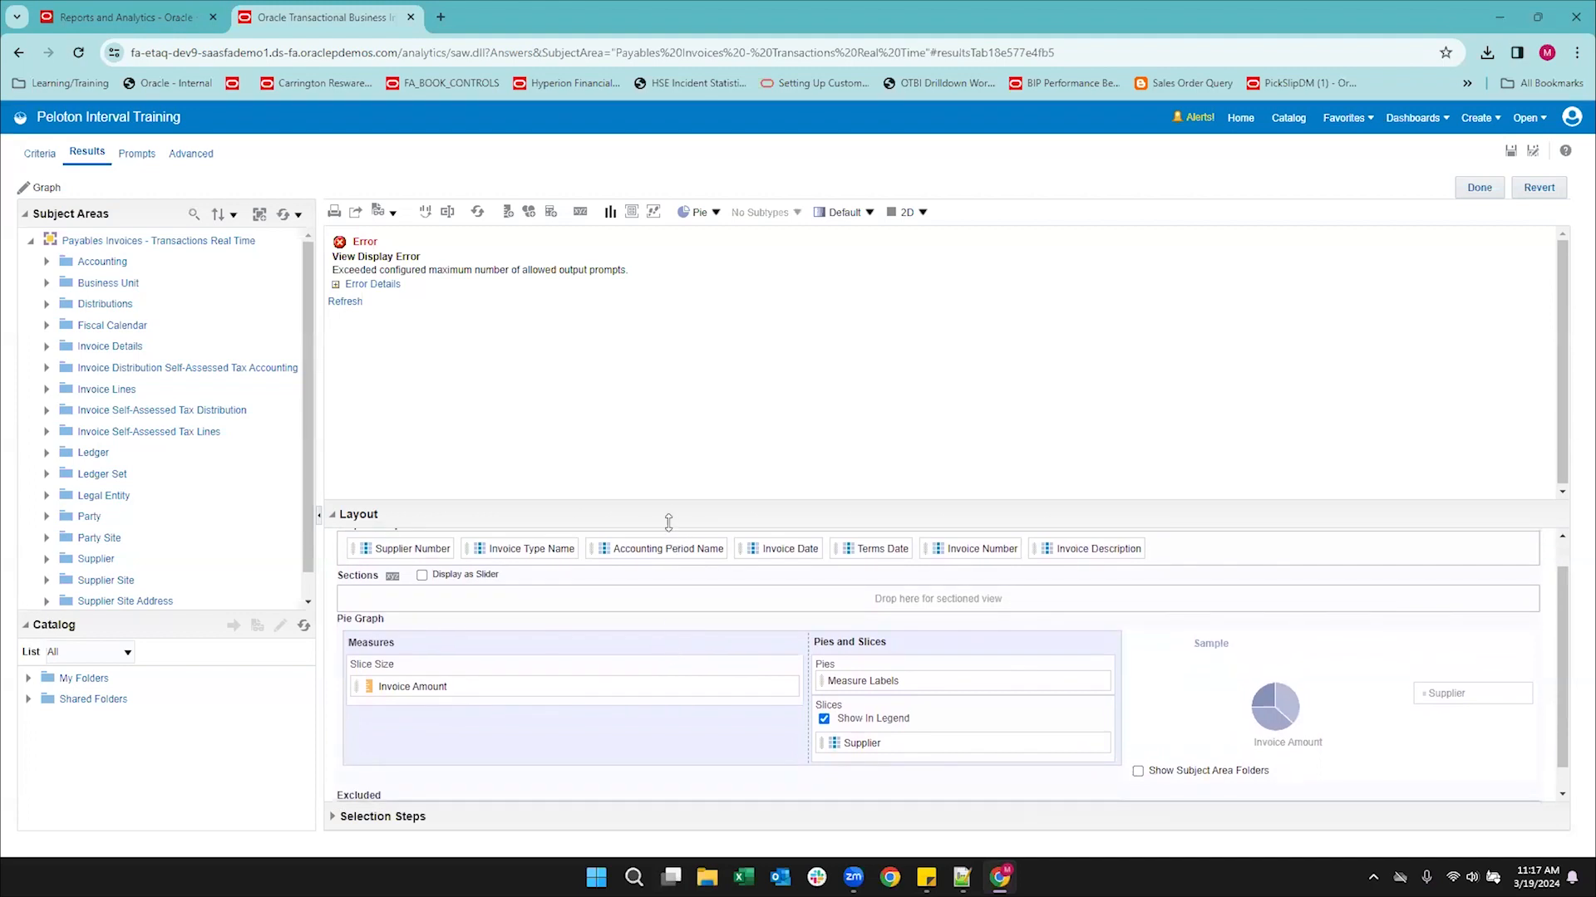
{"action": "left_click_drag", "start_coordinate": [668, 523], "coordinate": [671, 460]}
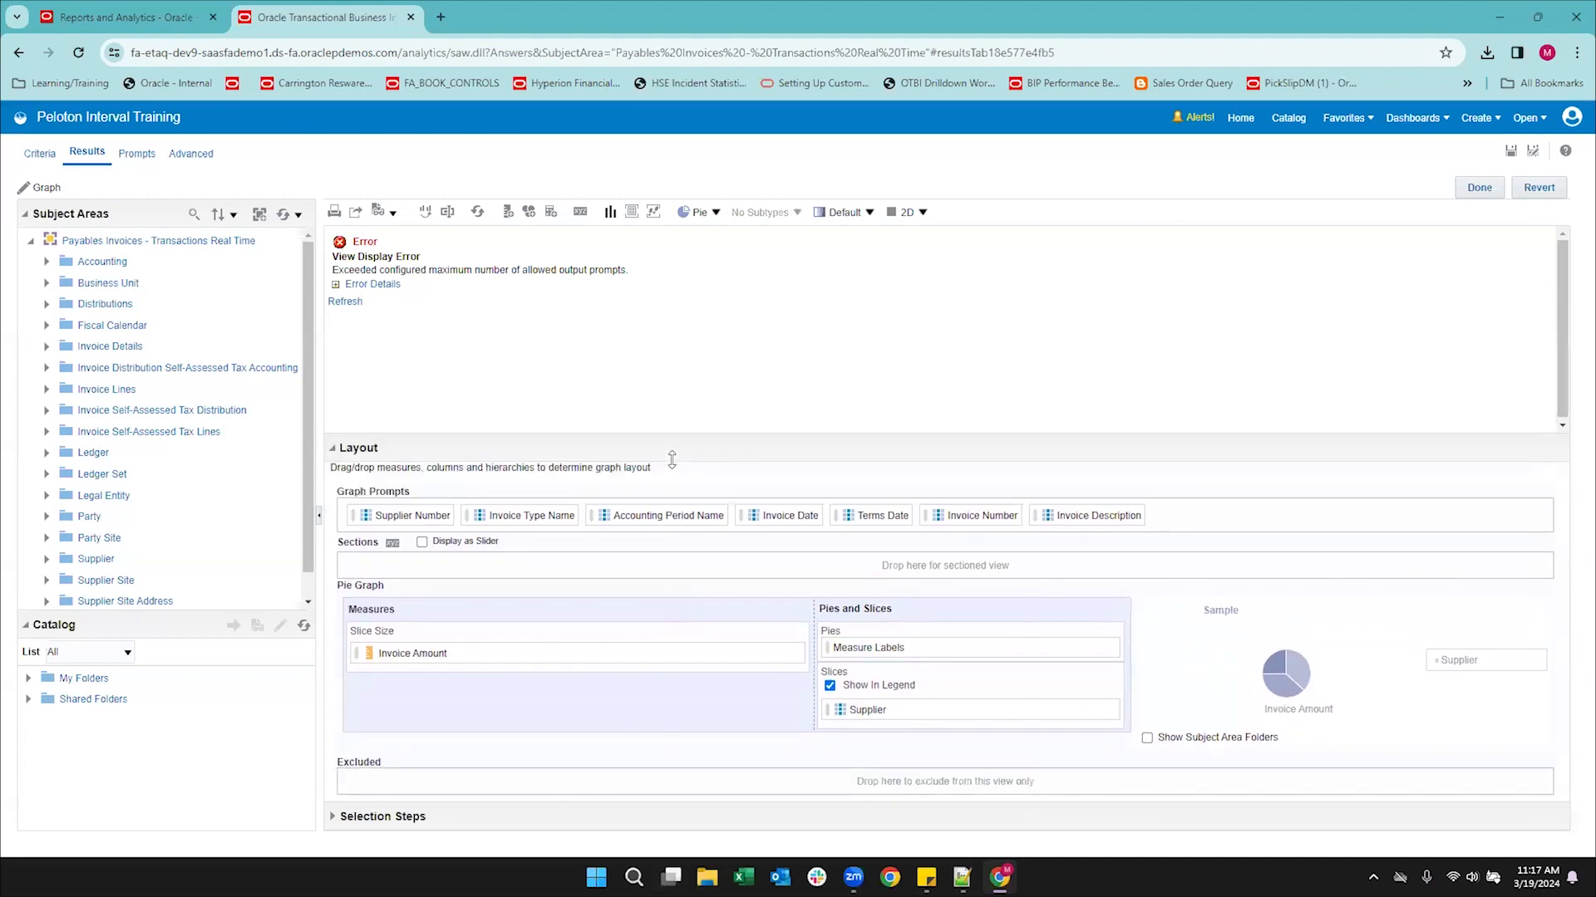
{"action": "left_click_drag", "start_coordinate": [366, 515], "coordinate": [396, 774]}
{"action": "left_click_drag", "start_coordinate": [370, 515], "coordinate": [498, 778]}
{"action": "left_click_drag", "start_coordinate": [405, 515], "coordinate": [810, 789]}
{"action": "left_click_drag", "start_coordinate": [399, 515], "coordinate": [912, 781]}
{"action": "left_click_drag", "start_coordinate": [385, 514], "coordinate": [868, 786]}
{"action": "left_click_drag", "start_coordinate": [390, 515], "coordinate": [962, 779]}
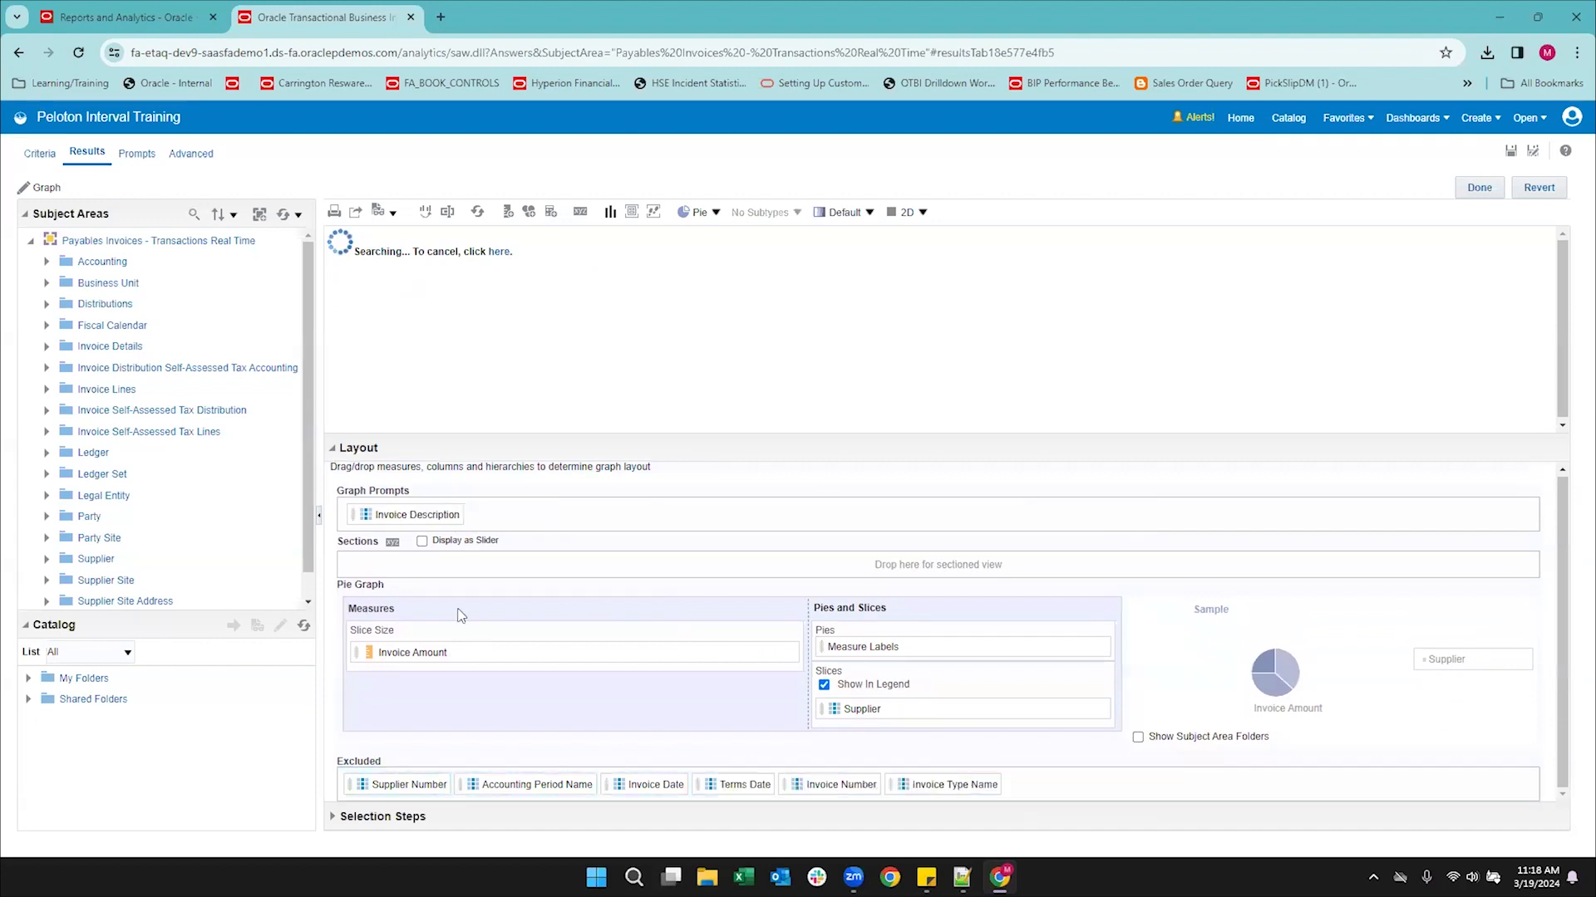
{"action": "left_click_drag", "start_coordinate": [415, 514], "coordinate": [1051, 781]}
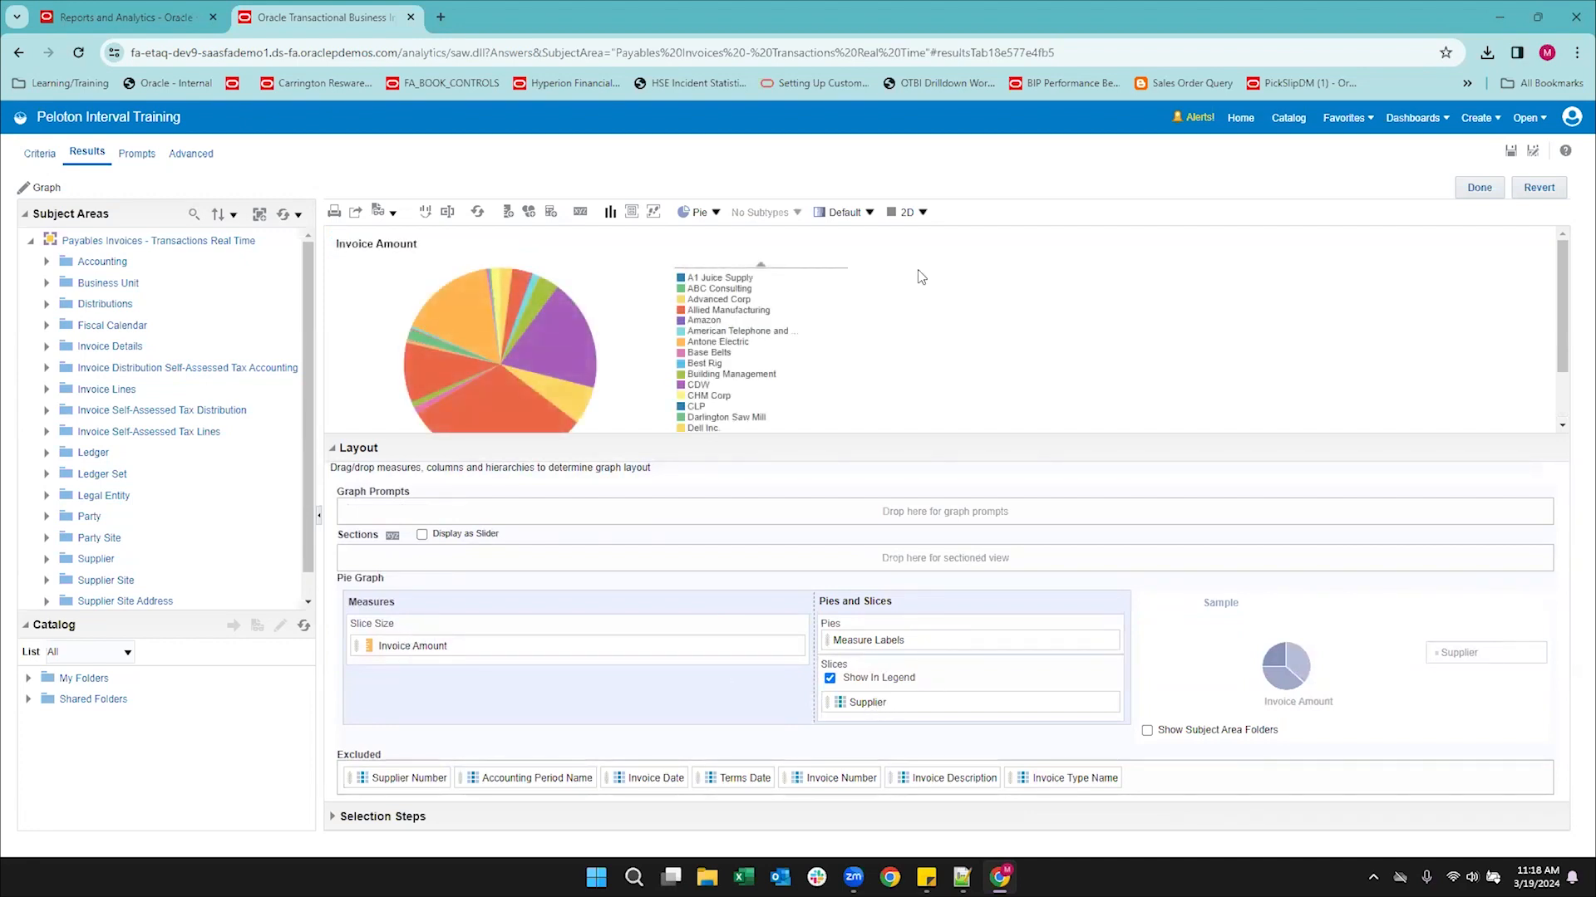
Enlarge the graph preview and move Accounting Period Name from the excluded columns to the graph prompts.
{"action": "scroll", "coordinate": [990, 374], "scroll_direction": "down", "scroll_amount": 1}
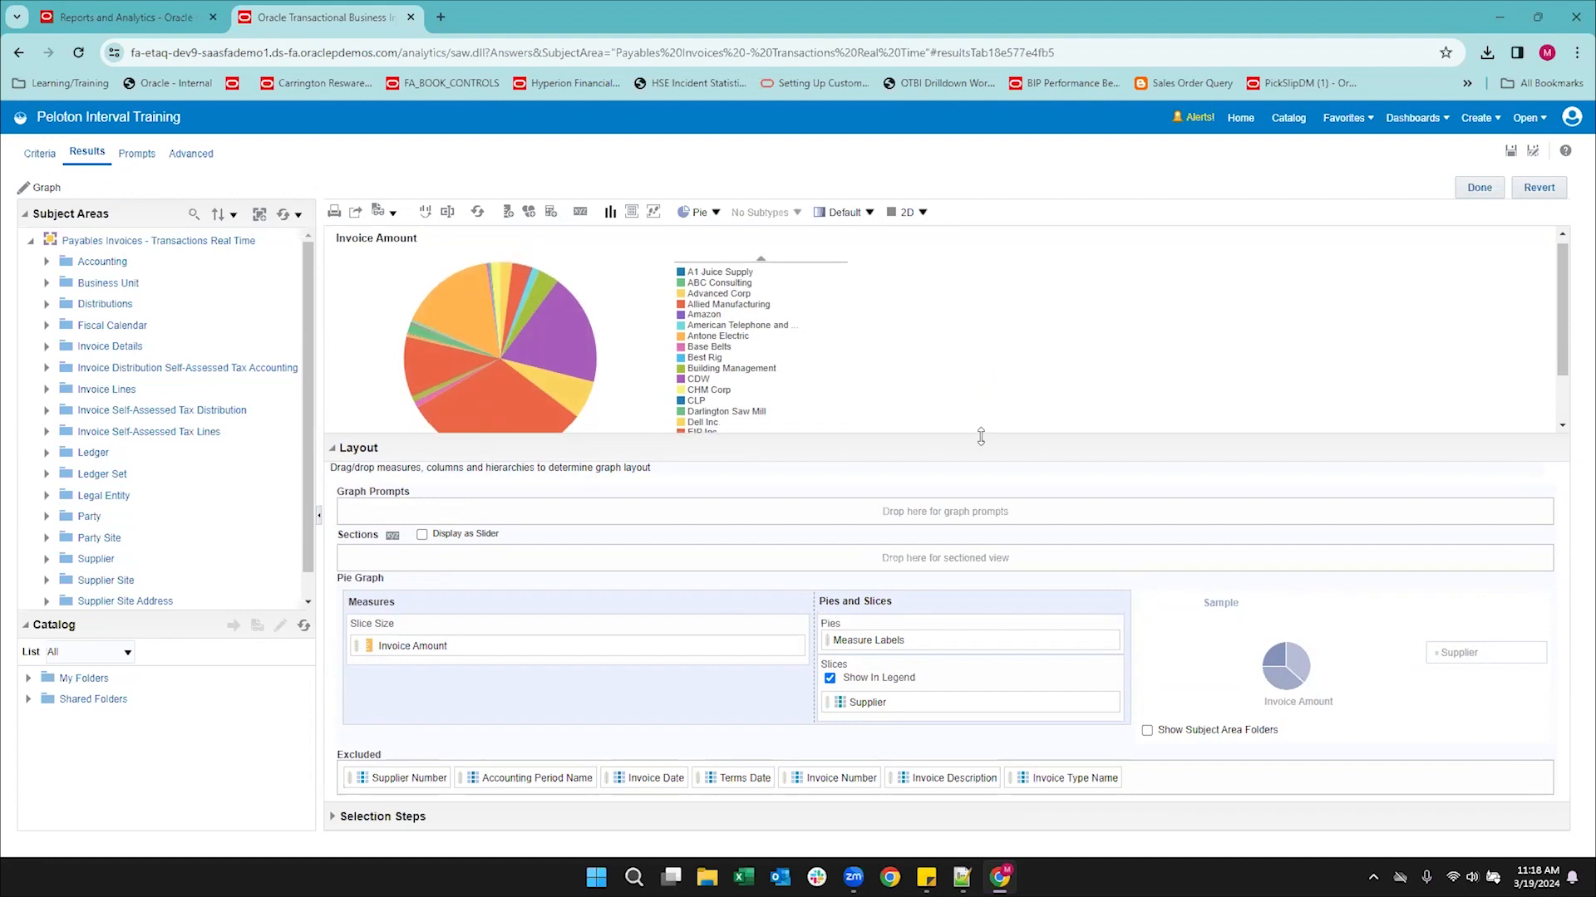
{"action": "left_click_drag", "start_coordinate": [981, 440], "coordinate": [1009, 535]}
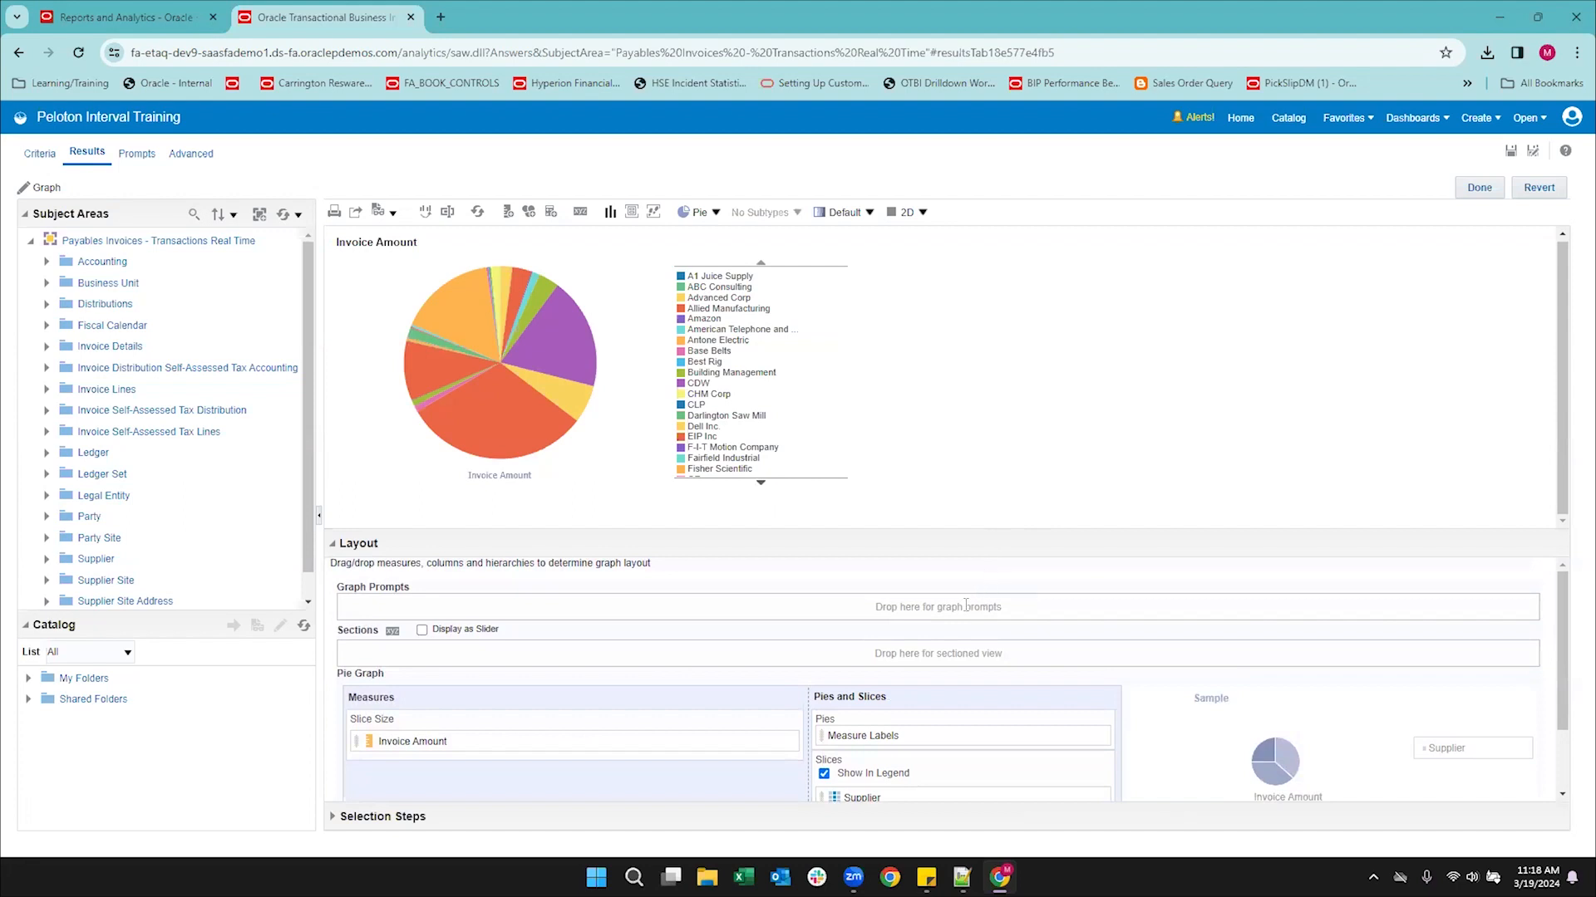
{"action": "scroll", "coordinate": [810, 661], "scroll_direction": "down", "scroll_amount": 2}
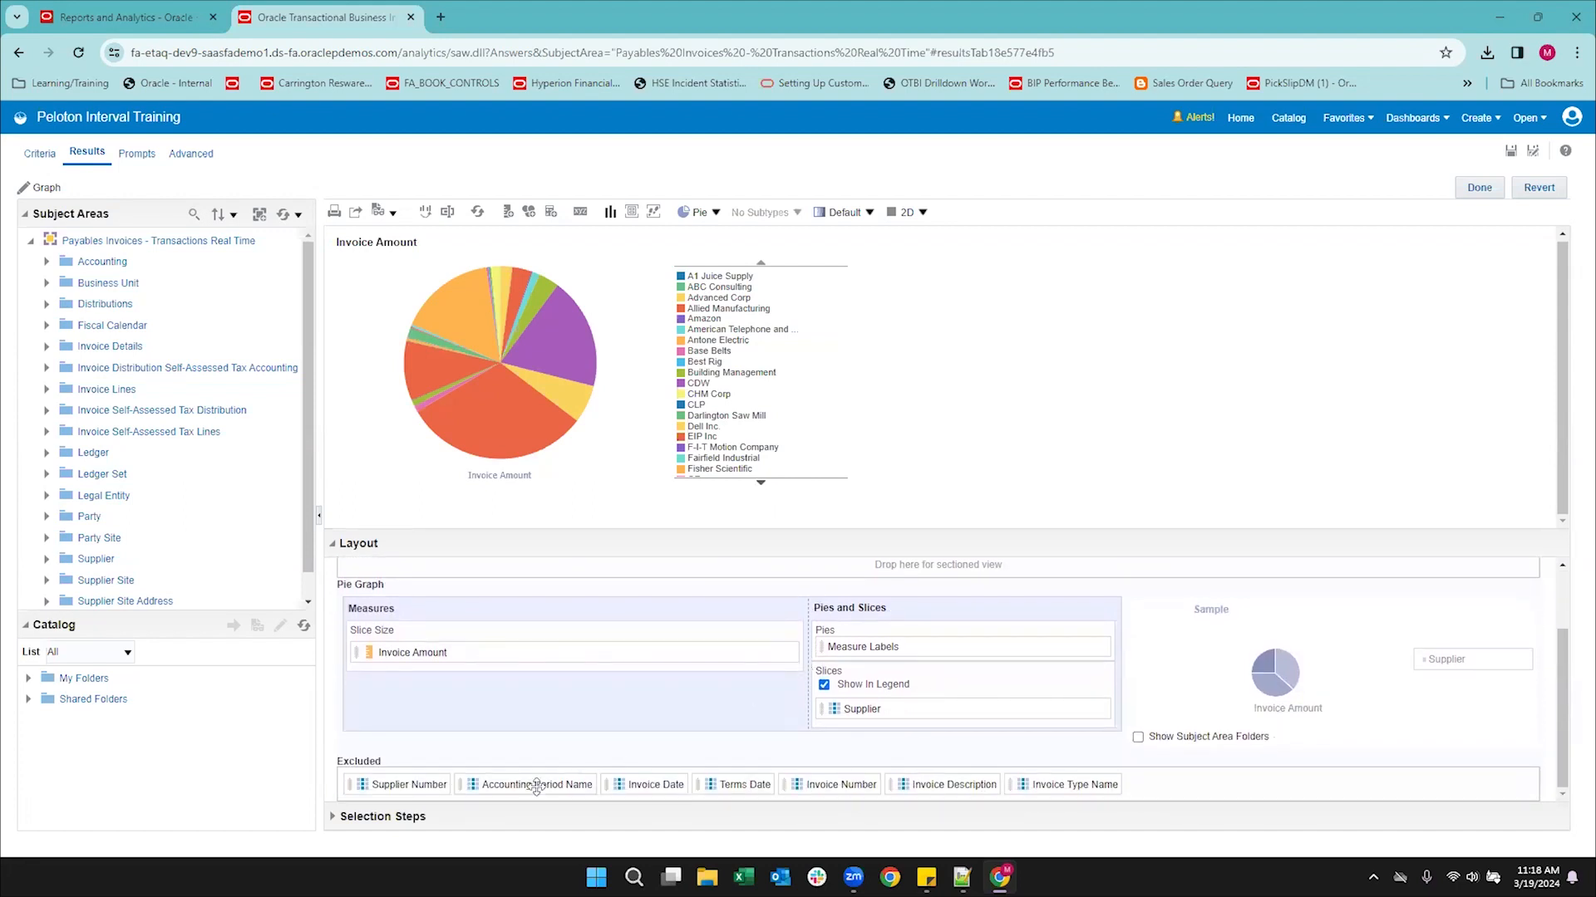
{"action": "left_click_drag", "start_coordinate": [536, 787], "coordinate": [507, 609]}
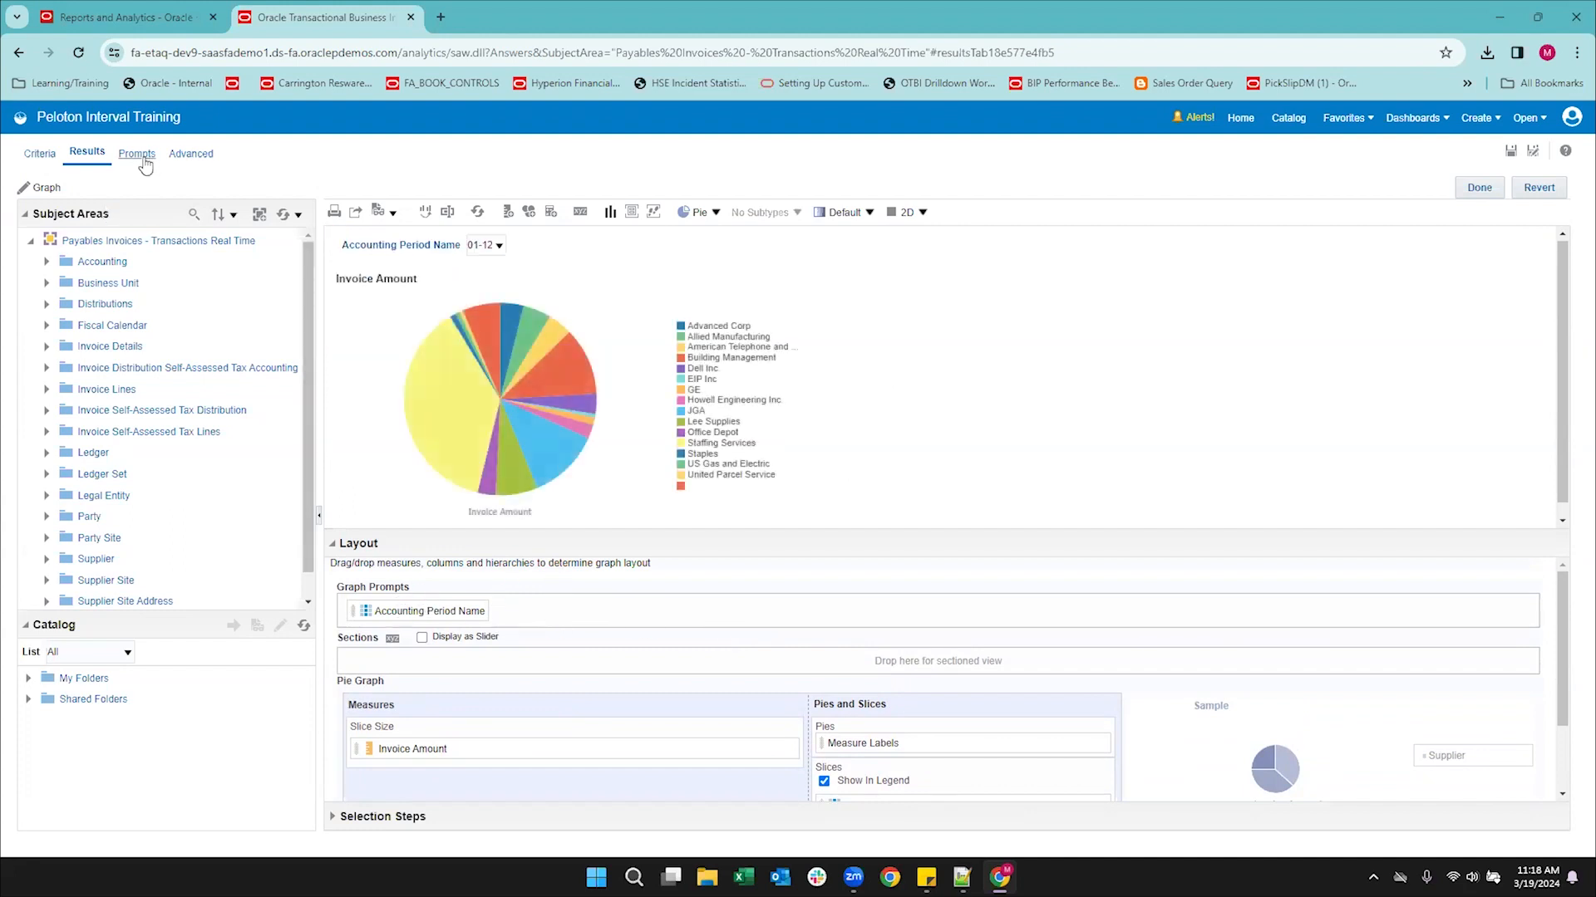
{"action": "mouse_move", "coordinate": [492, 357]}
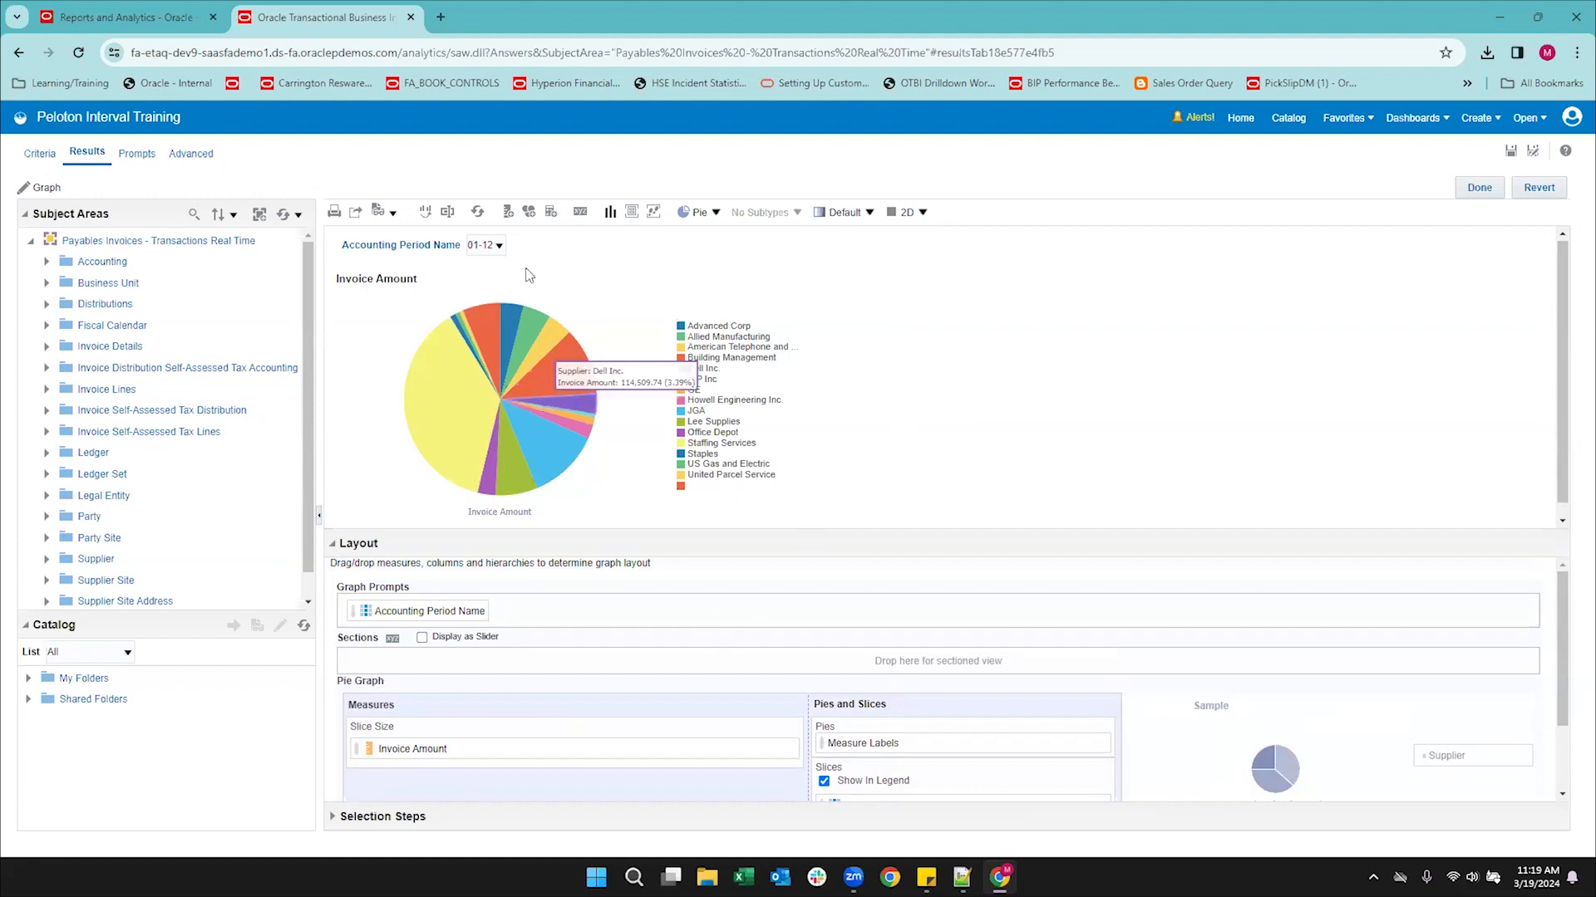
Set the pie graph's Accounting Period Name prompt to 03-20 and inspect the supplier slices.
{"action": "left_click", "coordinate": [499, 245]}
{"action": "left_click_drag", "start_coordinate": [501, 288], "coordinate": [505, 439]}
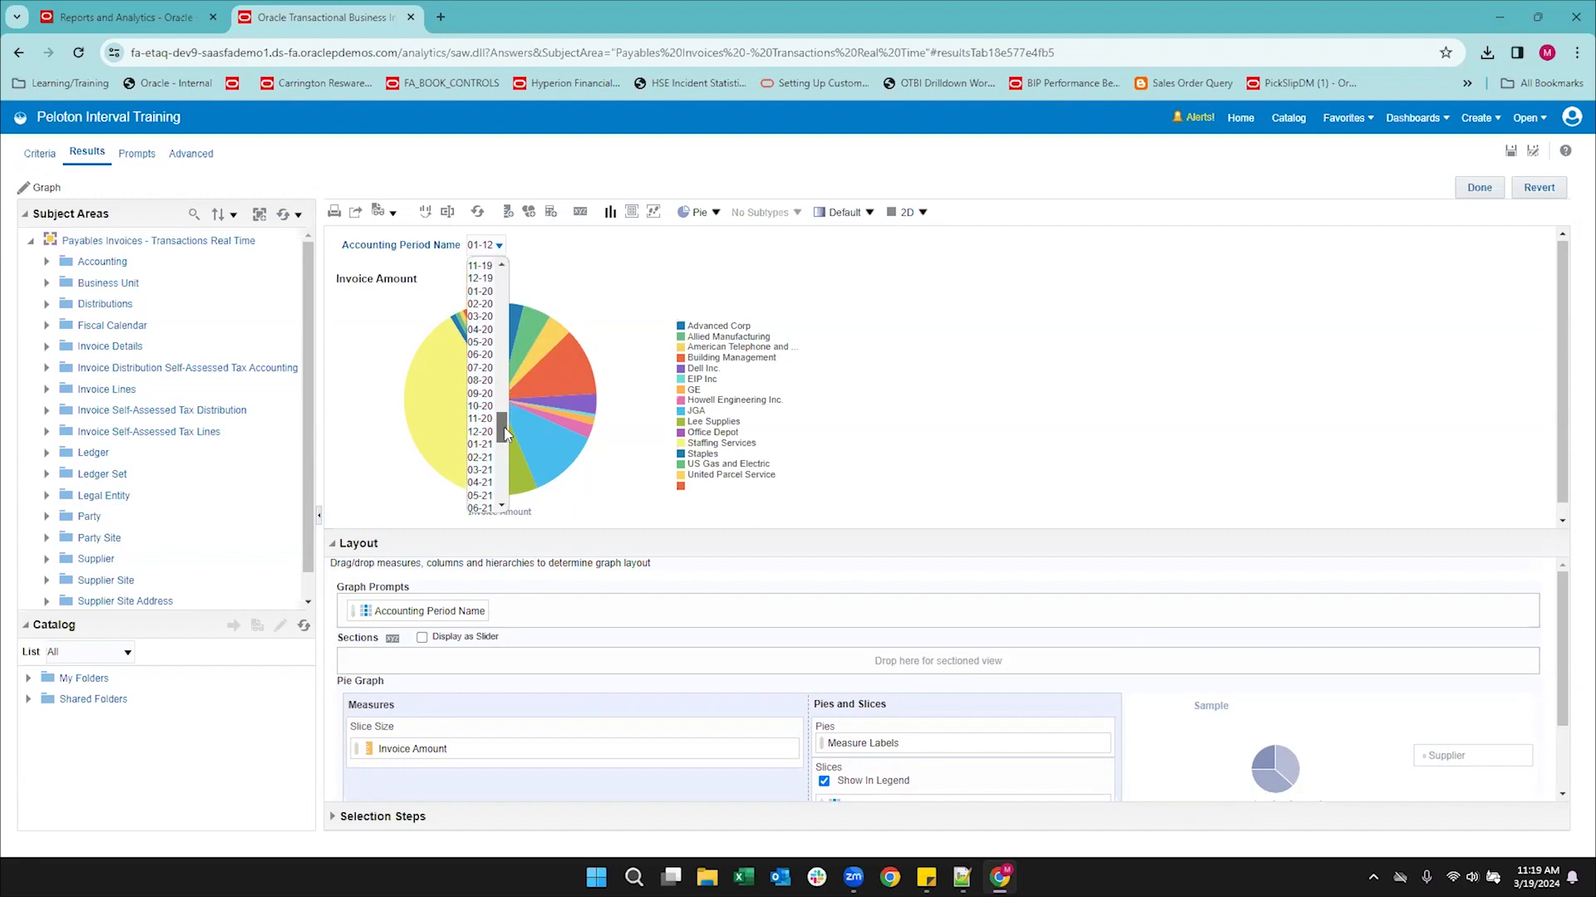
{"action": "left_click", "coordinate": [480, 316]}
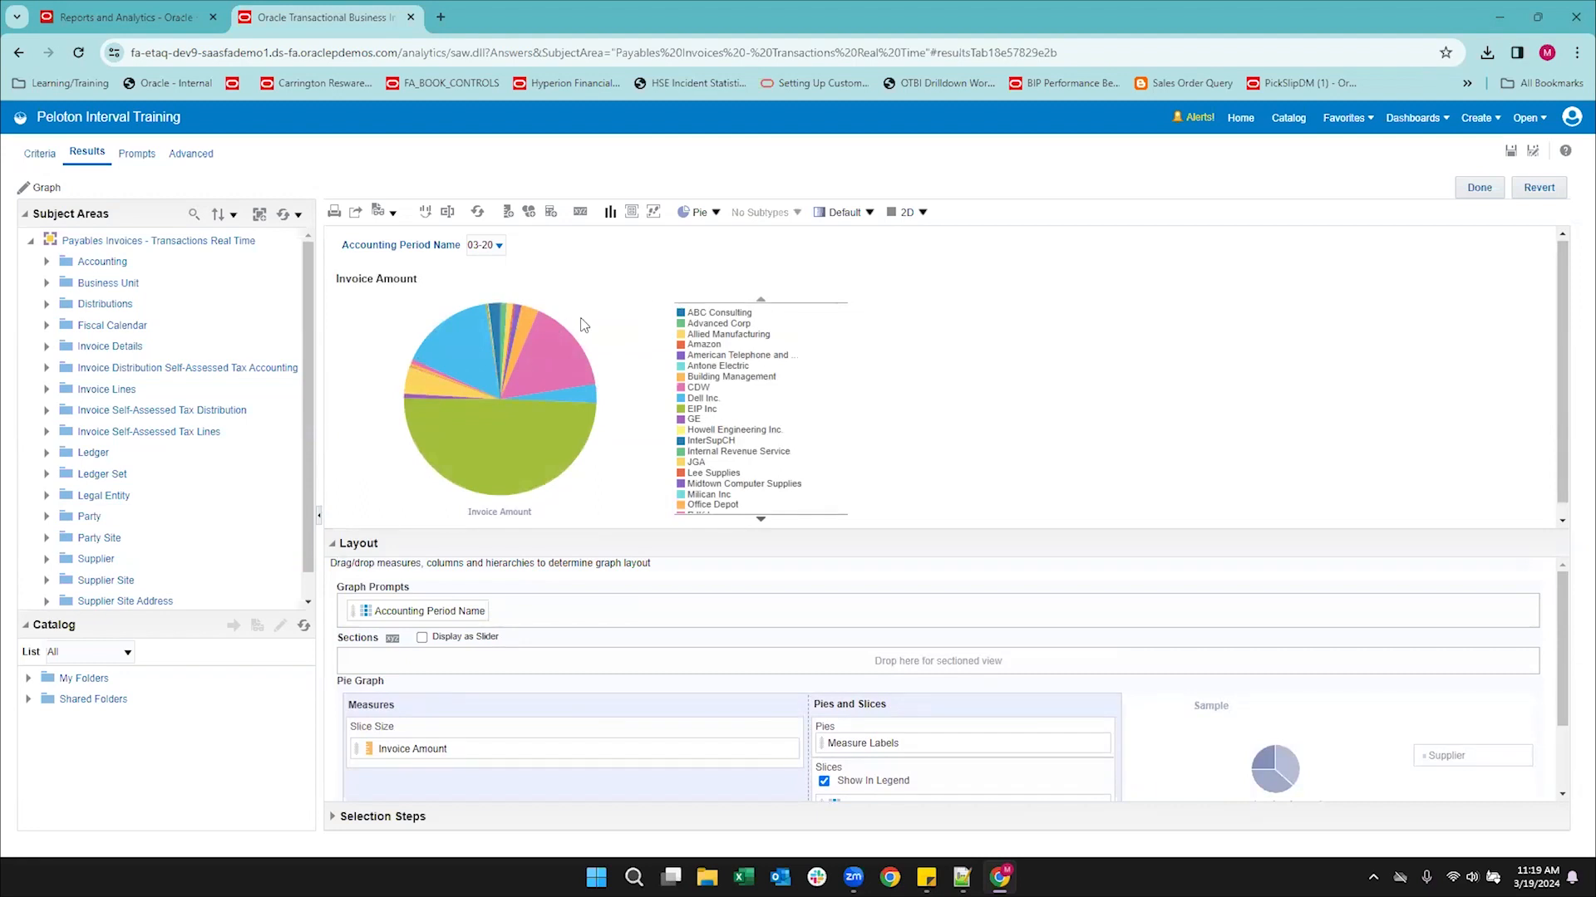
{"action": "mouse_move", "coordinate": [559, 363]}
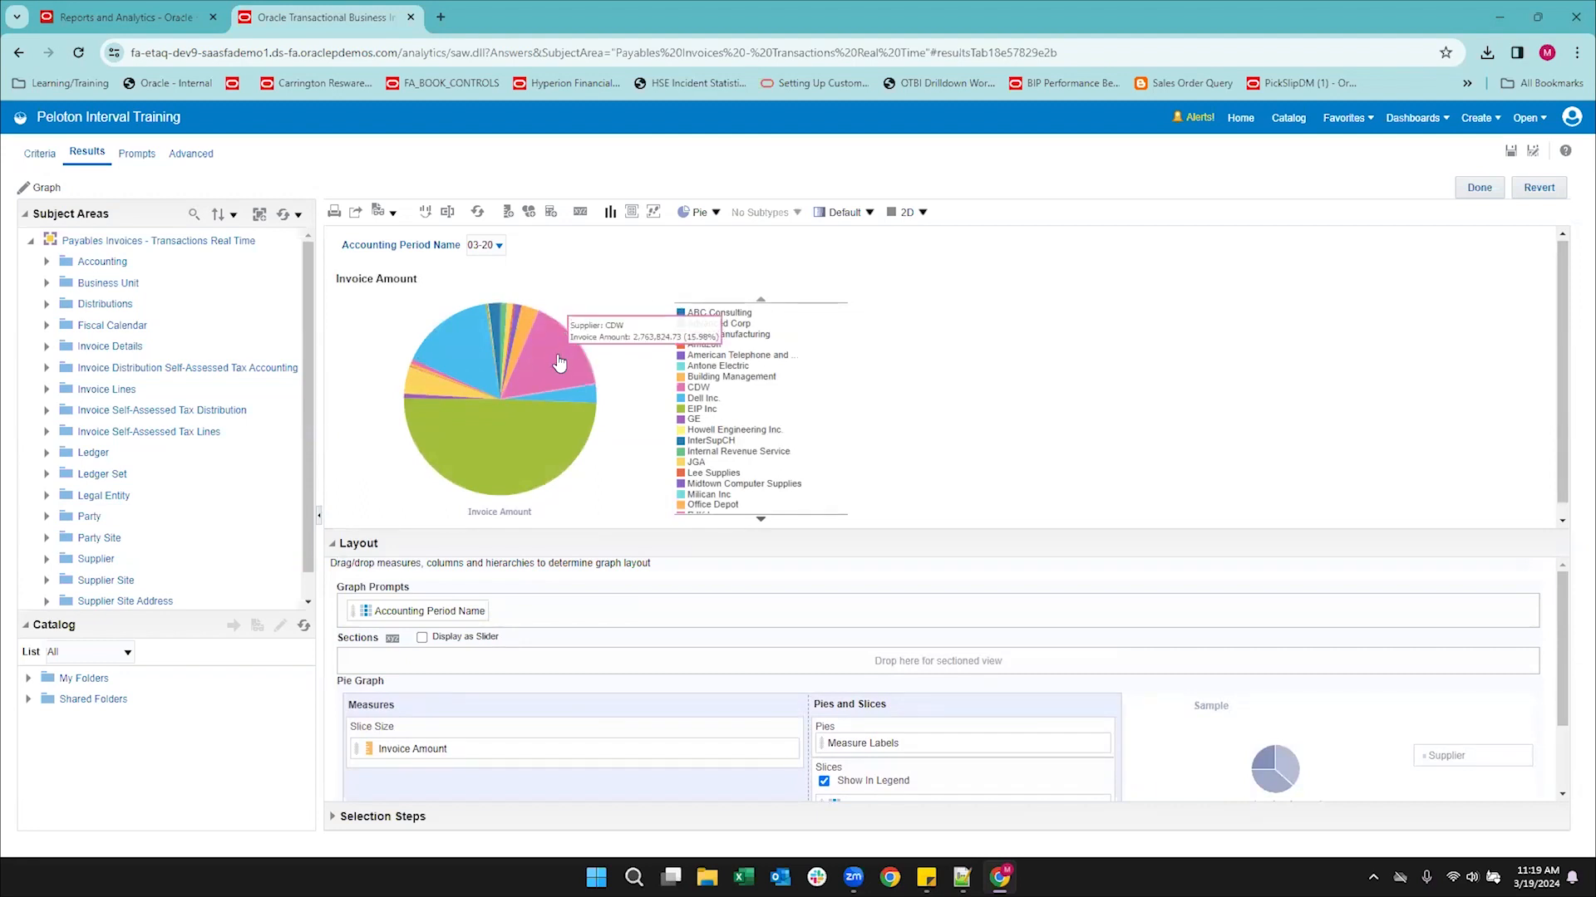
{"action": "mouse_move", "coordinate": [573, 397]}
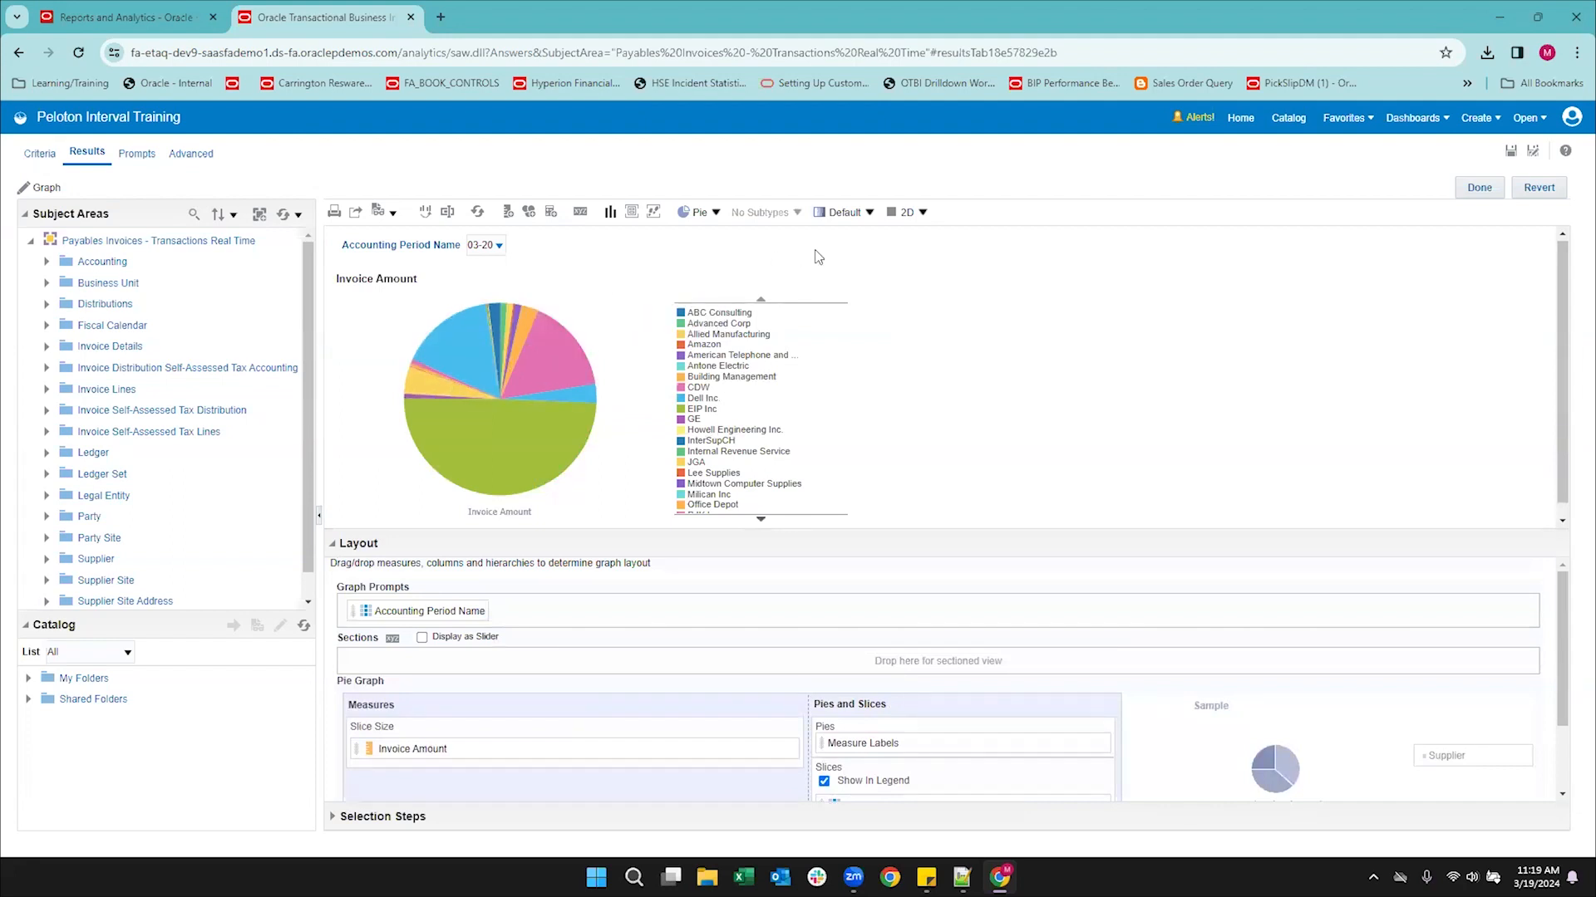
Try the 3D effect and the gradient and solid fills on the pie graph, and restore 2D and the Default style.
{"action": "left_click", "coordinate": [906, 213]}
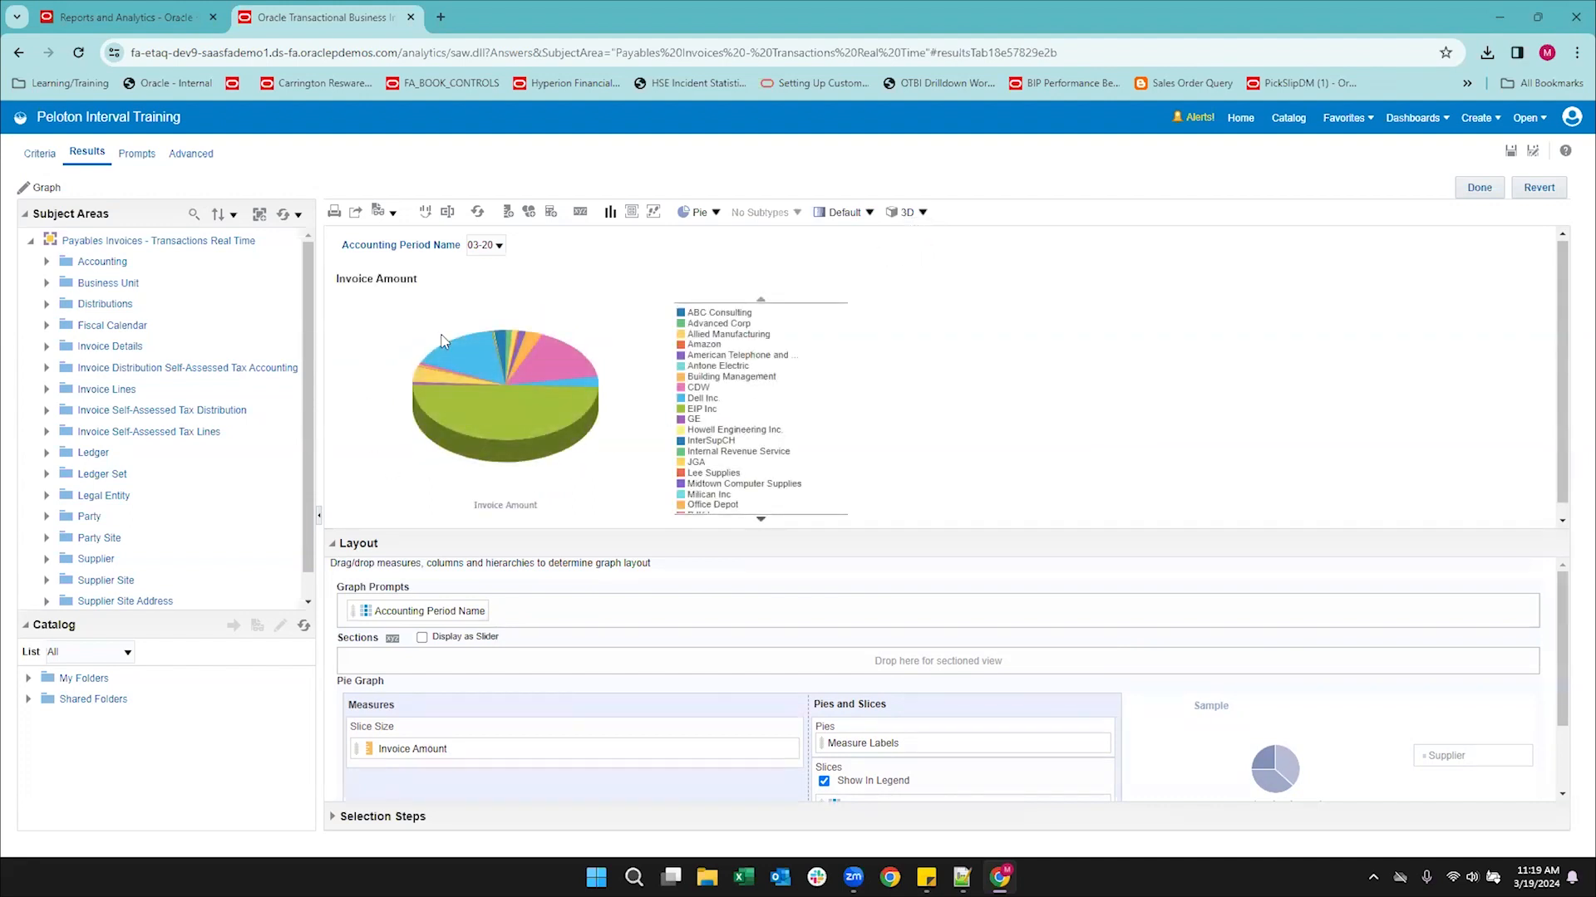
{"action": "left_click", "coordinate": [922, 214]}
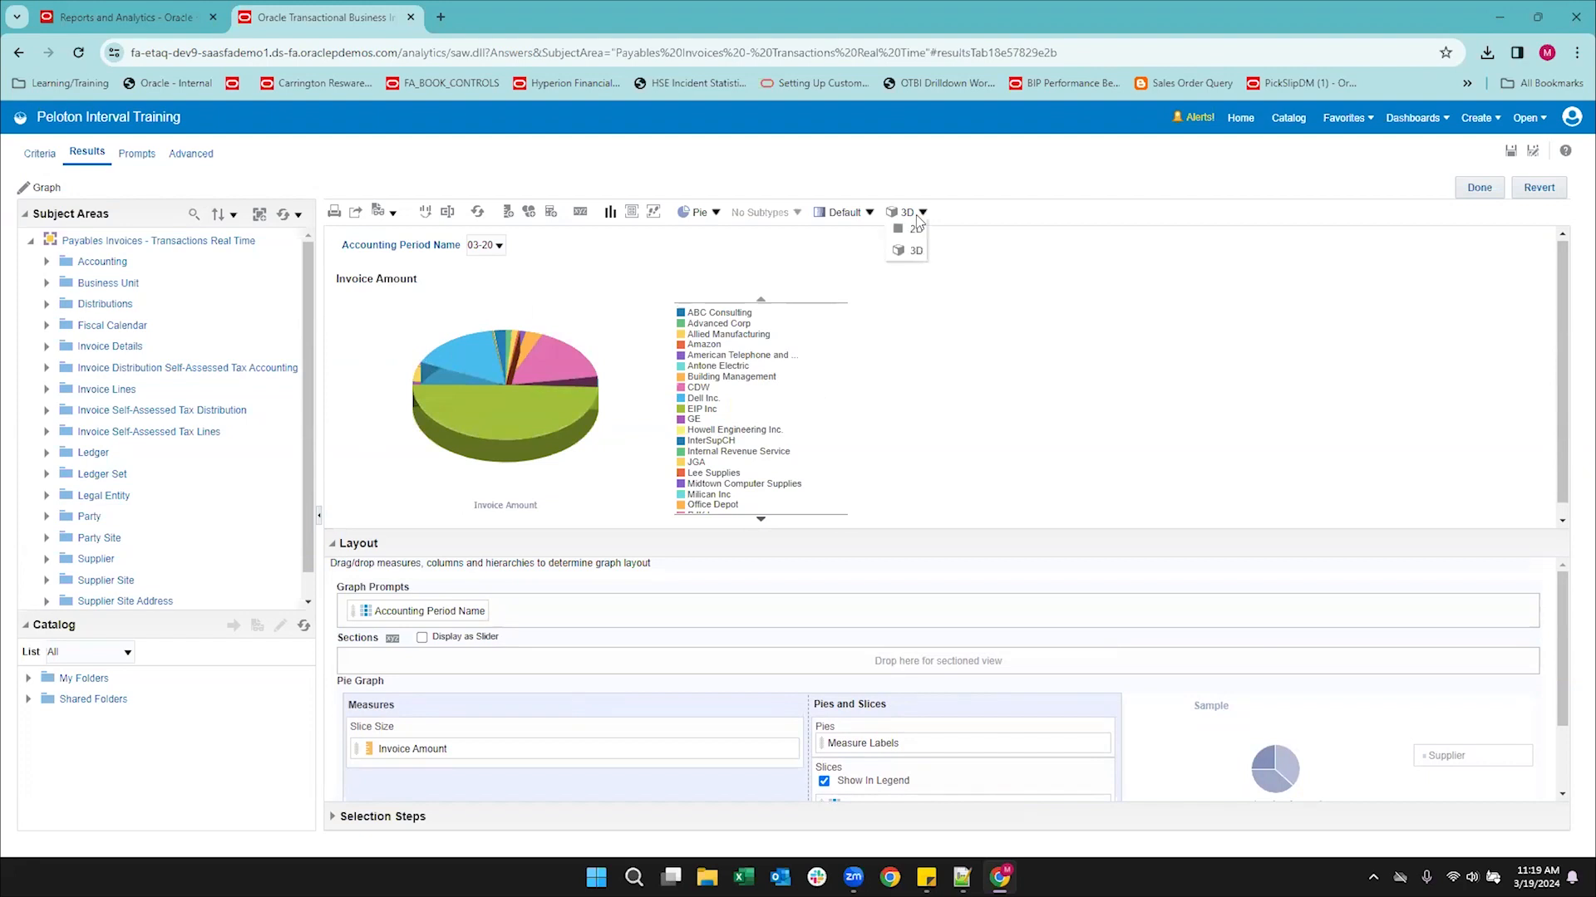
{"action": "left_click", "coordinate": [869, 212]}
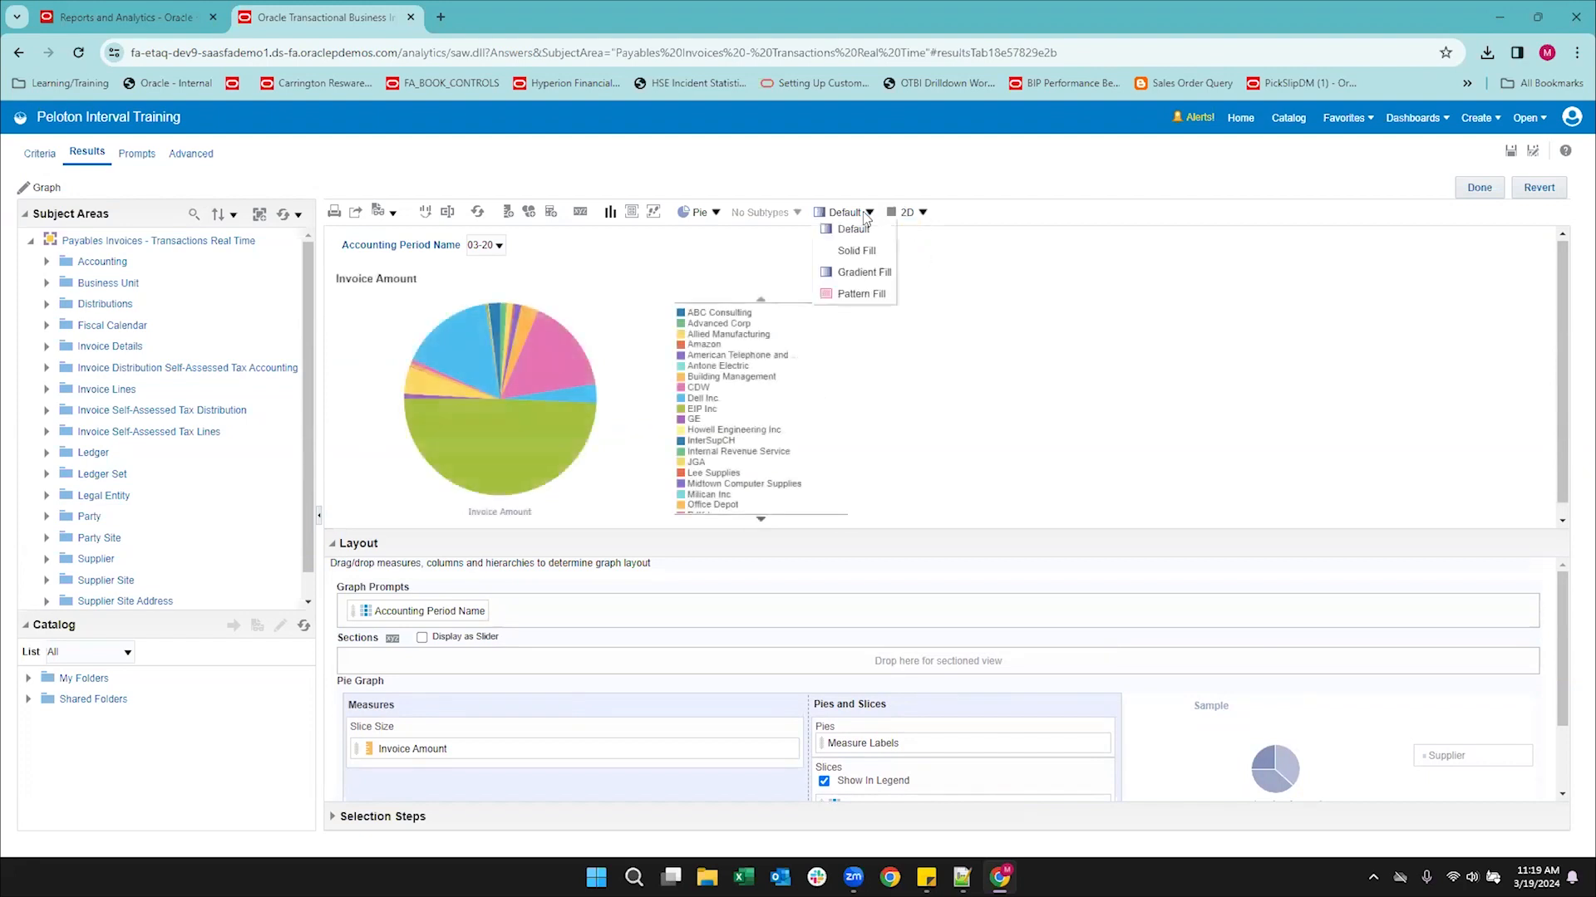
{"action": "left_click", "coordinate": [856, 272]}
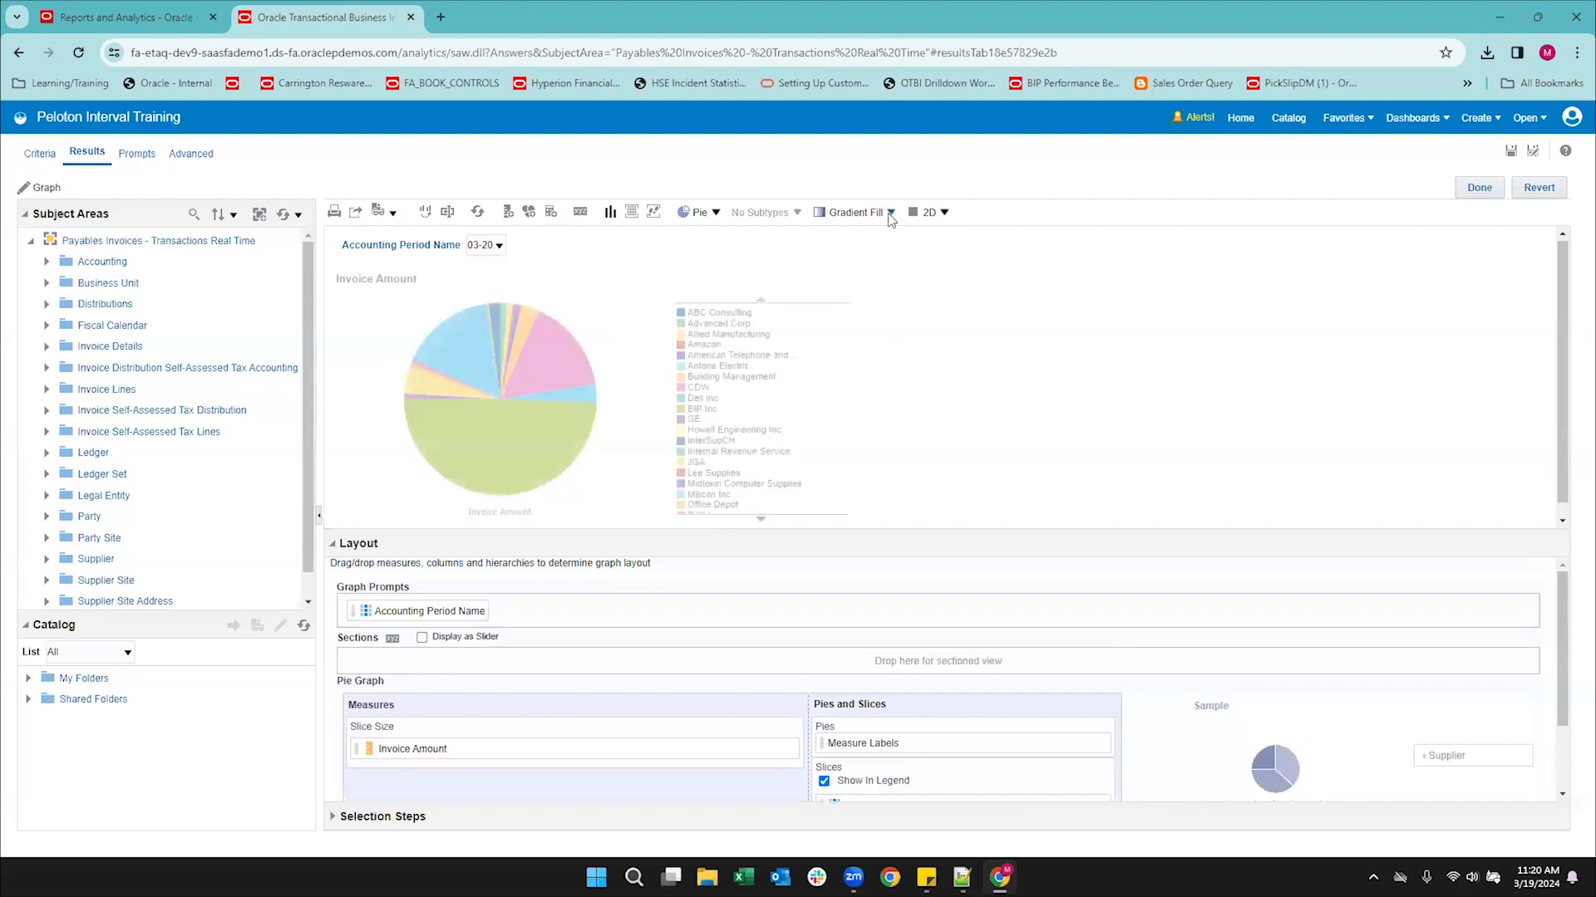
{"action": "left_click", "coordinate": [856, 211]}
{"action": "left_click", "coordinate": [856, 252]}
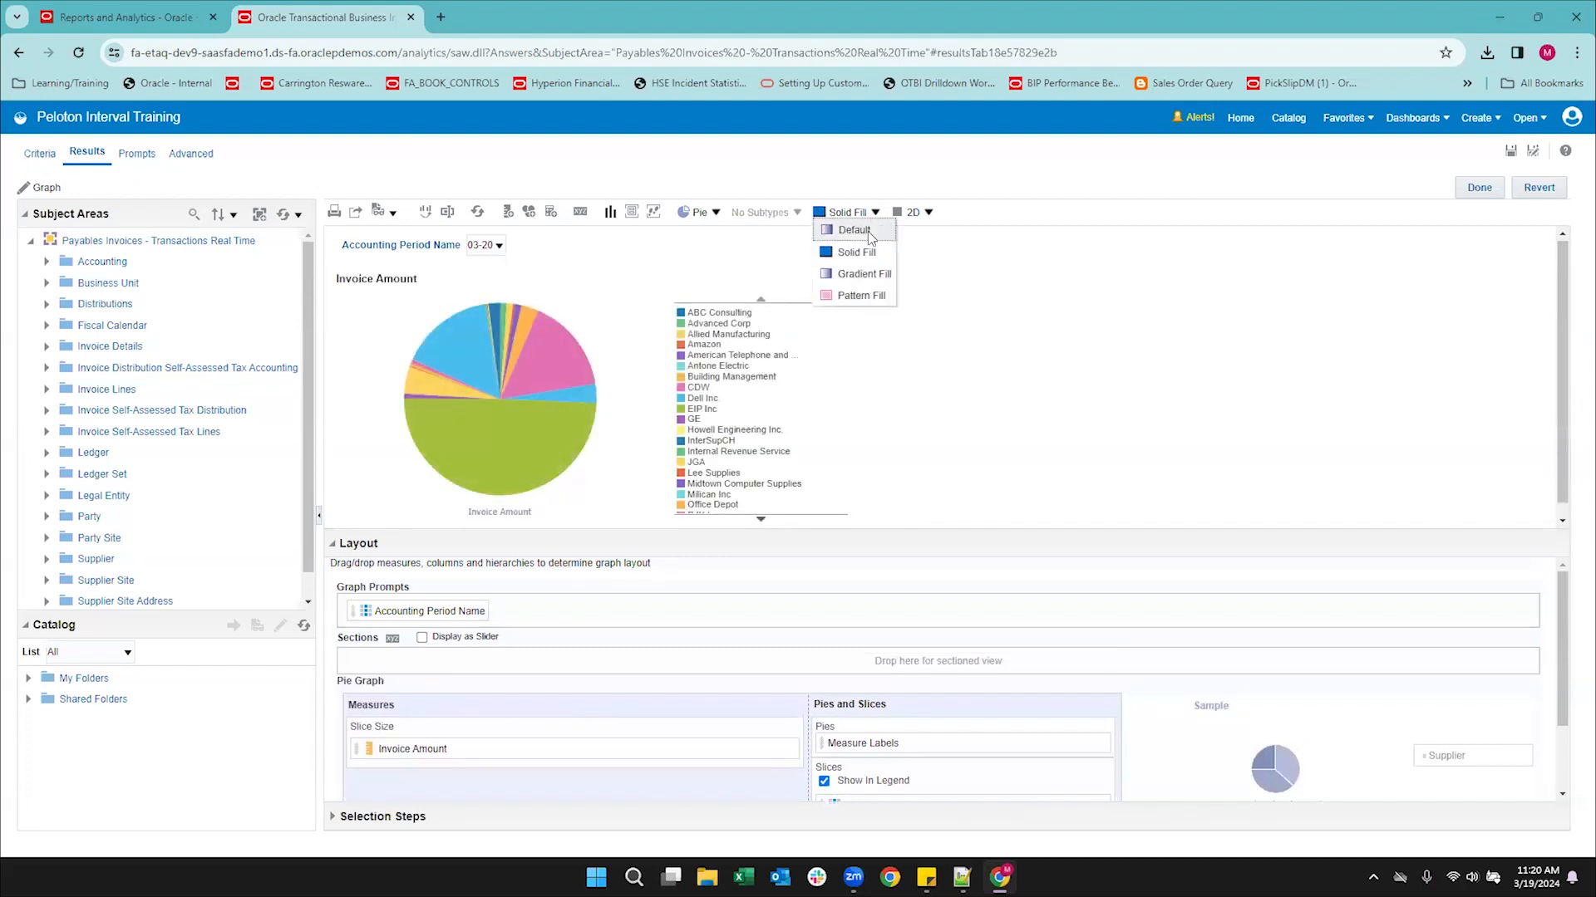
{"action": "left_click", "coordinate": [853, 230]}
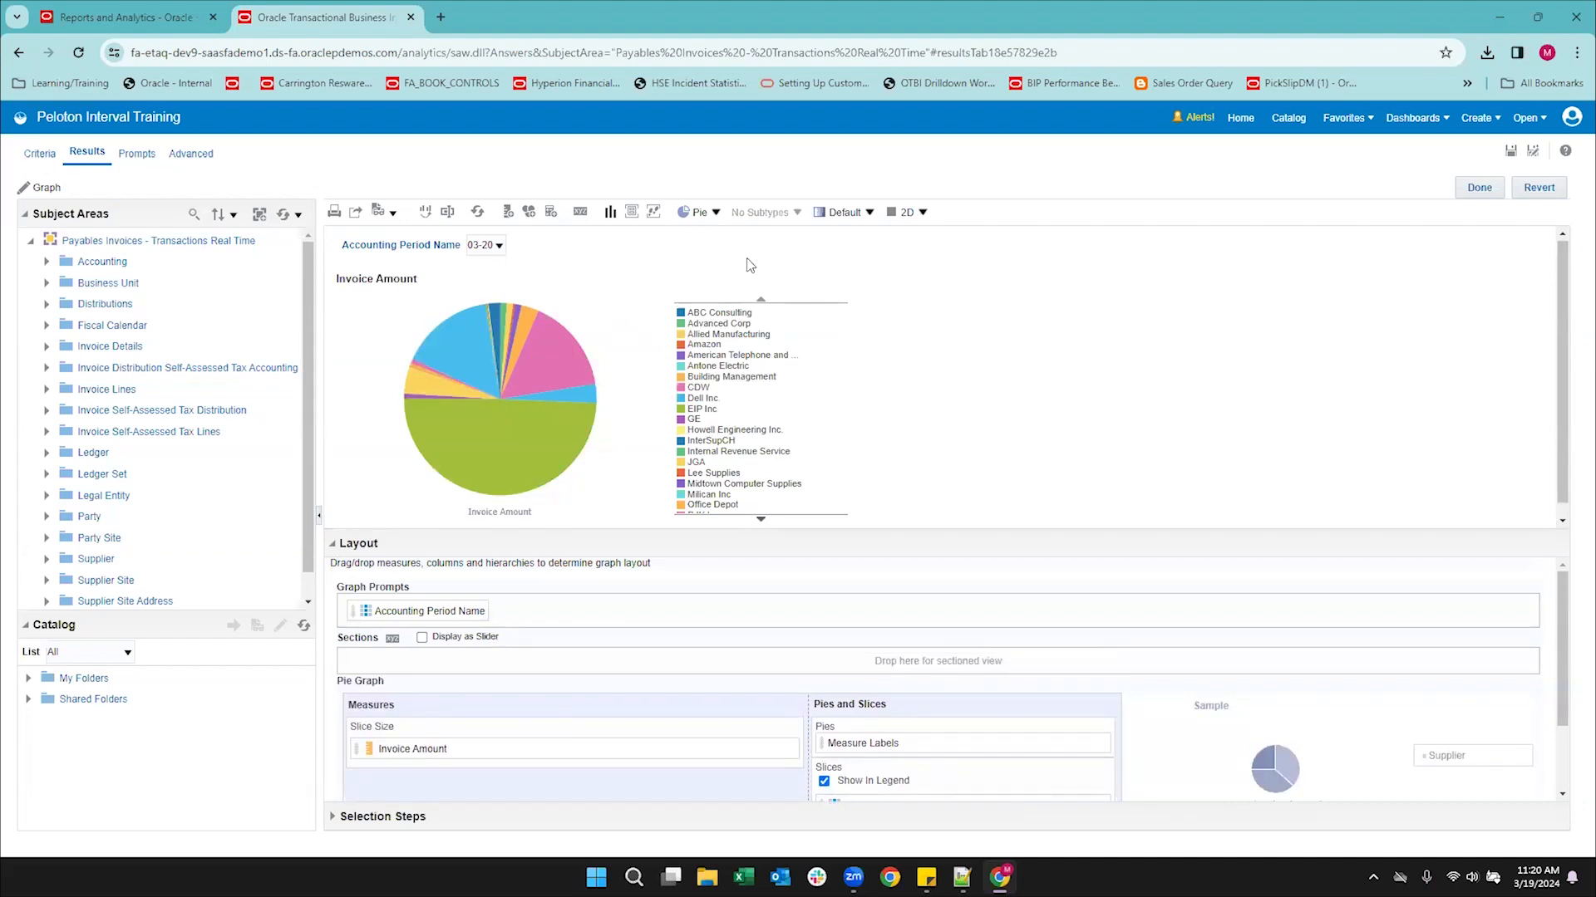
Try the graph as a bar graph, view its bar subtypes, and switch it back to a pie.
{"action": "left_click", "coordinate": [716, 213]}
{"action": "left_click", "coordinate": [708, 230]}
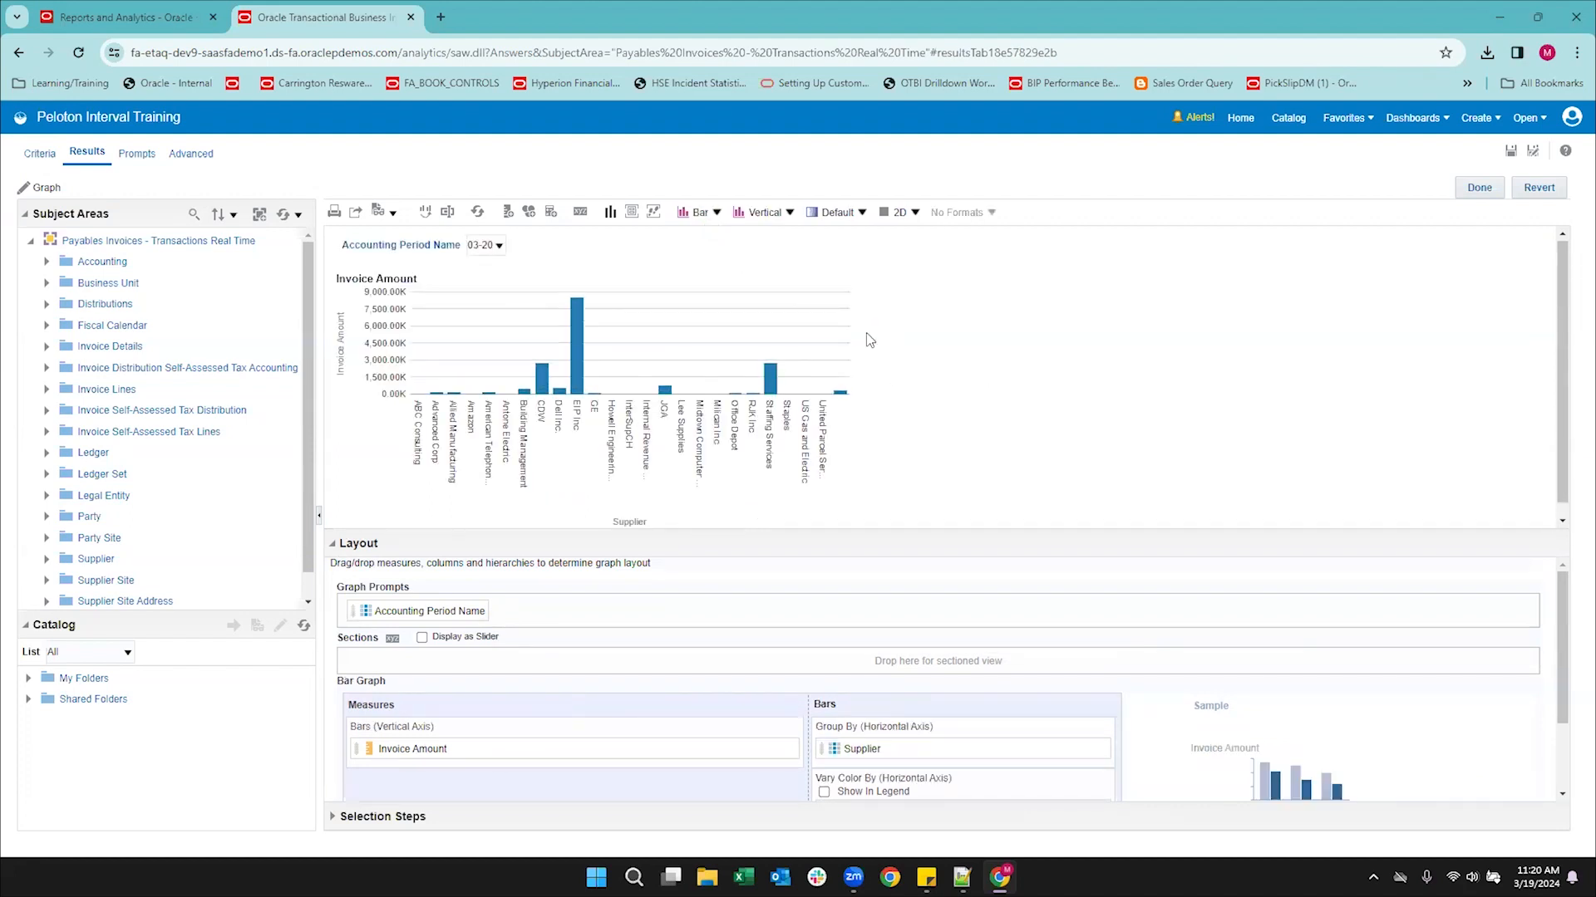
{"action": "left_click", "coordinate": [789, 213]}
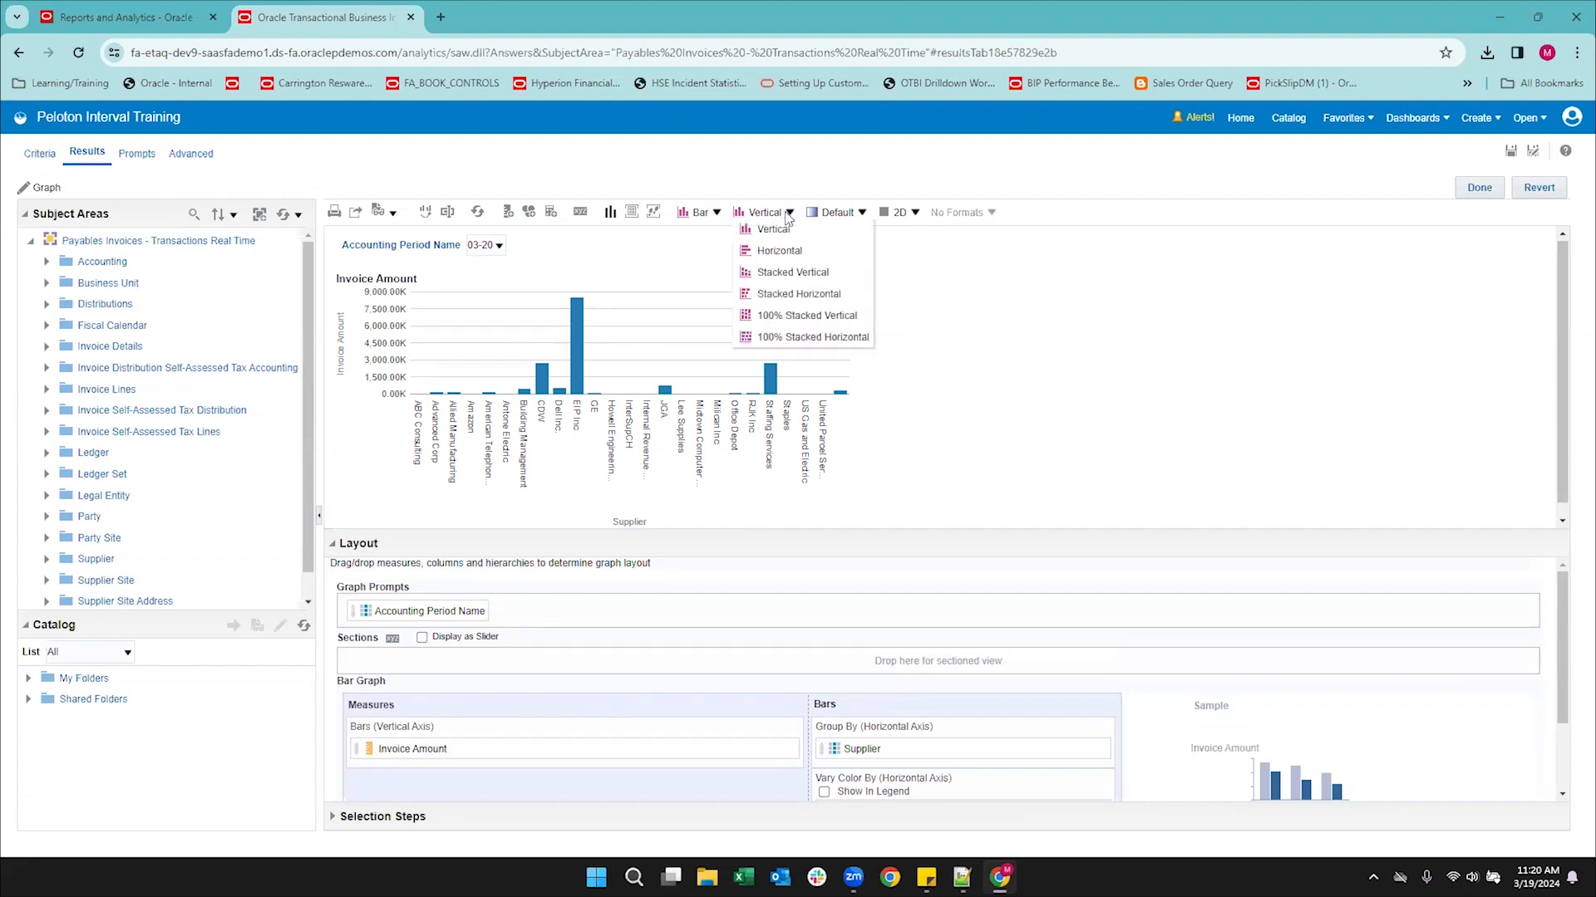
{"action": "left_click", "coordinate": [716, 213]}
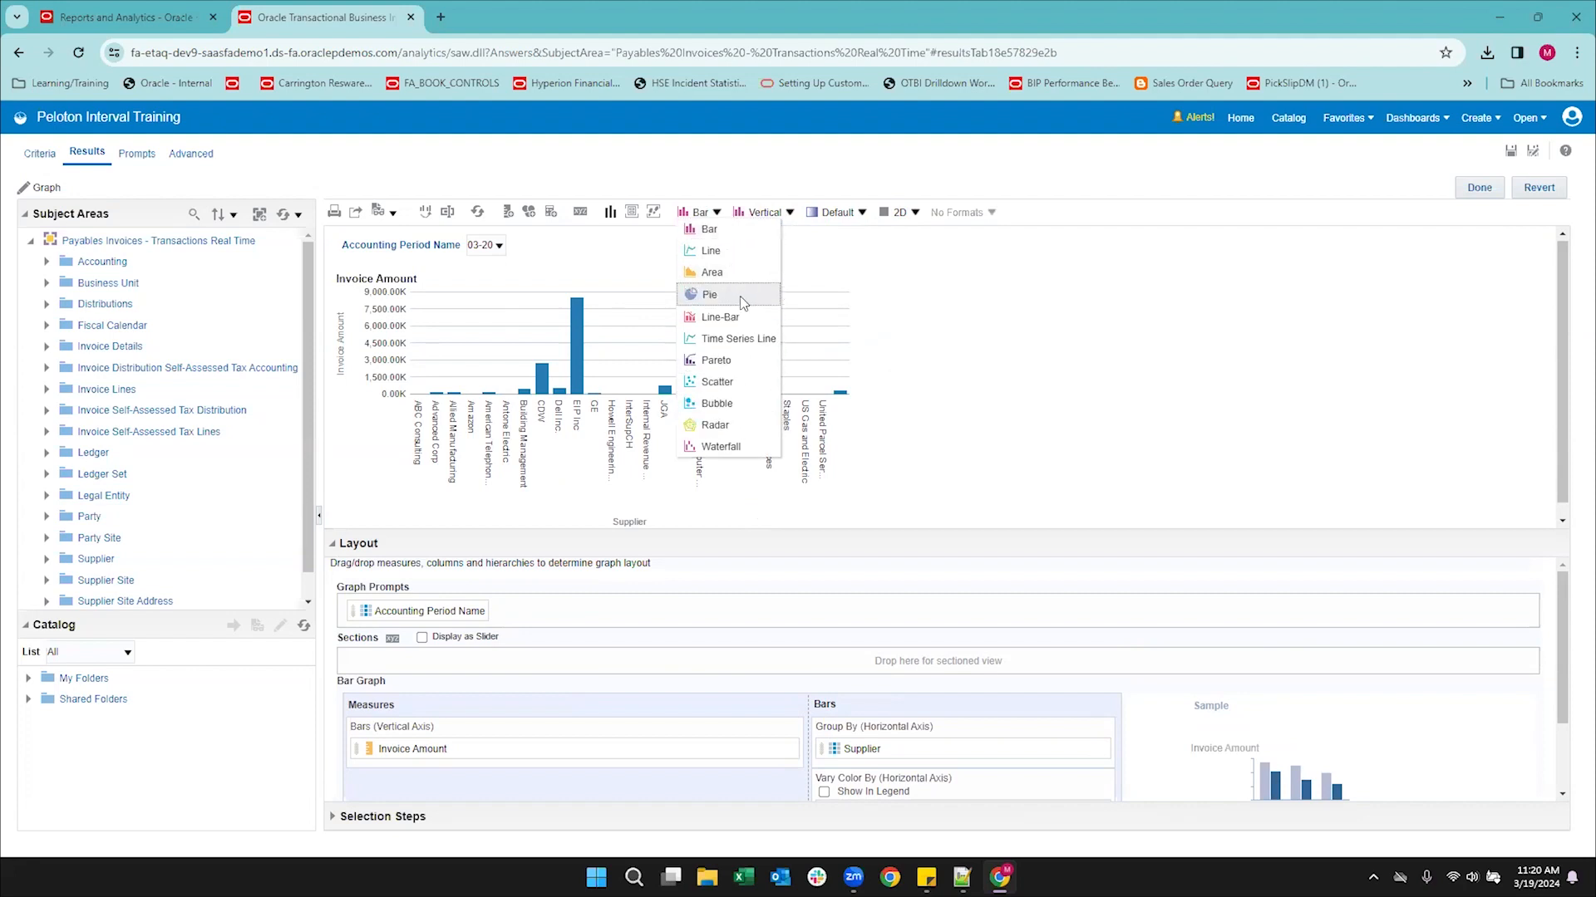
{"action": "left_click", "coordinate": [709, 295]}
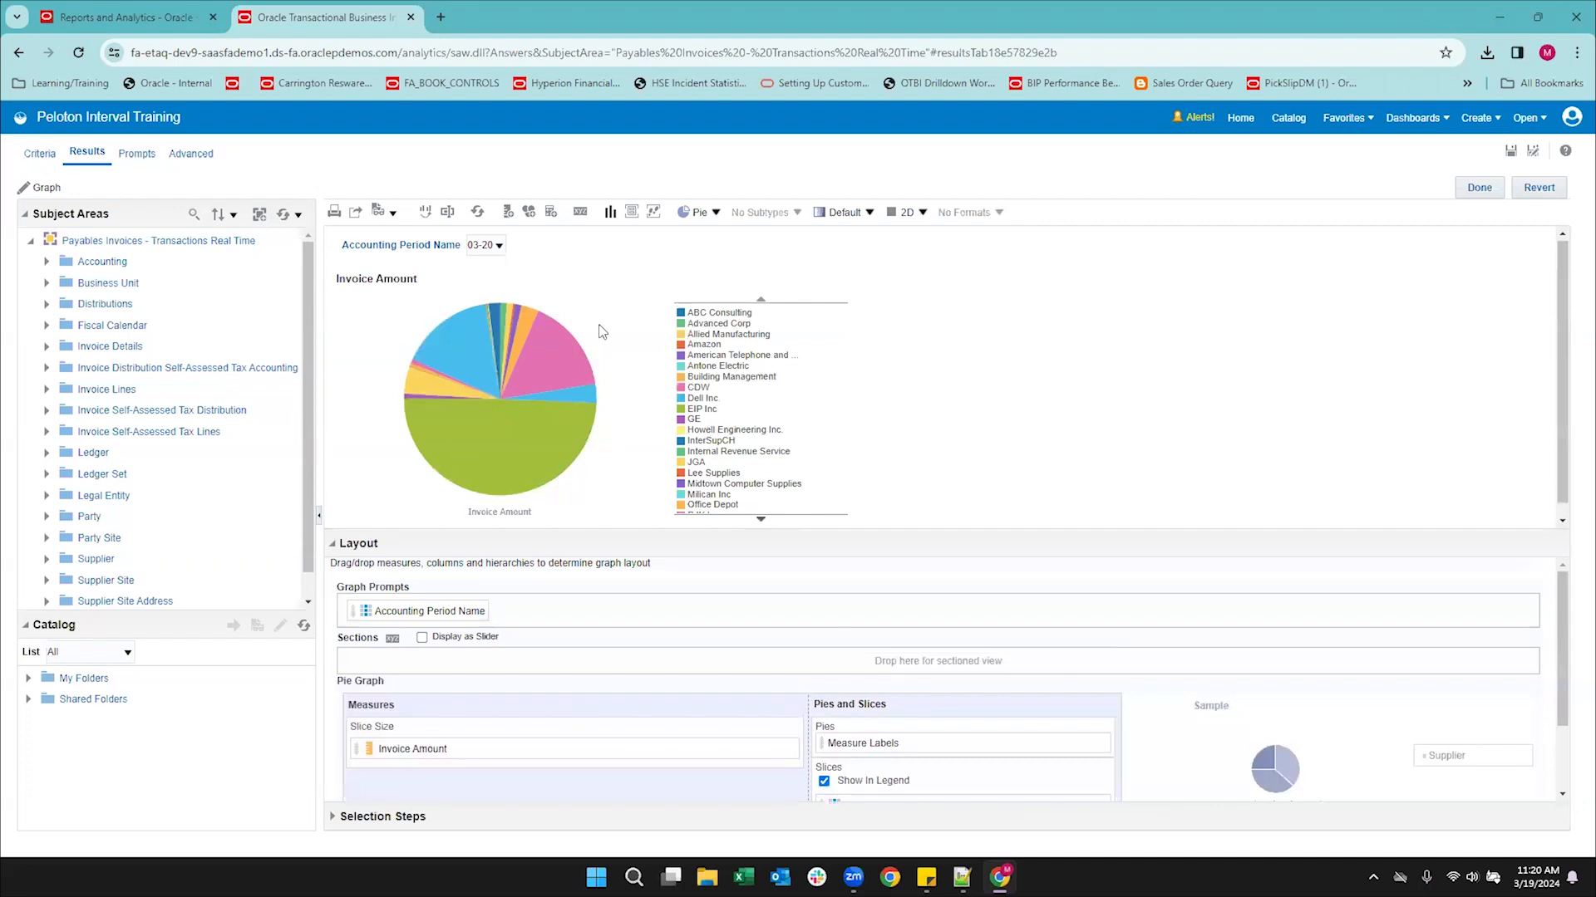
Save the analysis and finish editing the pie graph.
{"action": "mouse_move", "coordinate": [429, 405]}
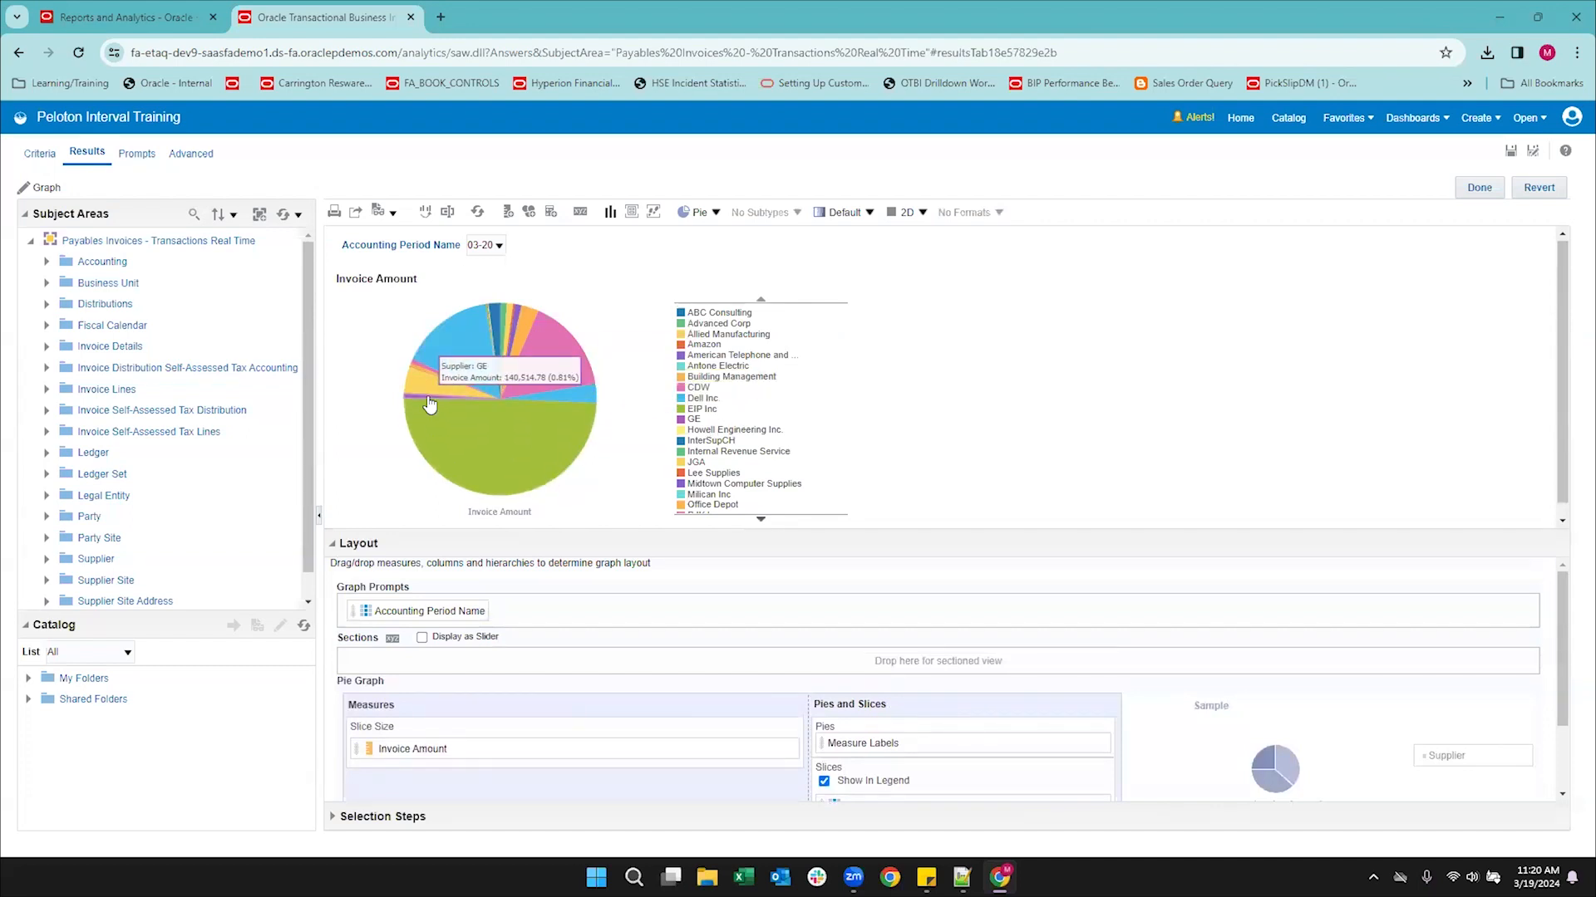
{"action": "left_click", "coordinate": [1511, 153]}
{"action": "left_click", "coordinate": [1477, 188]}
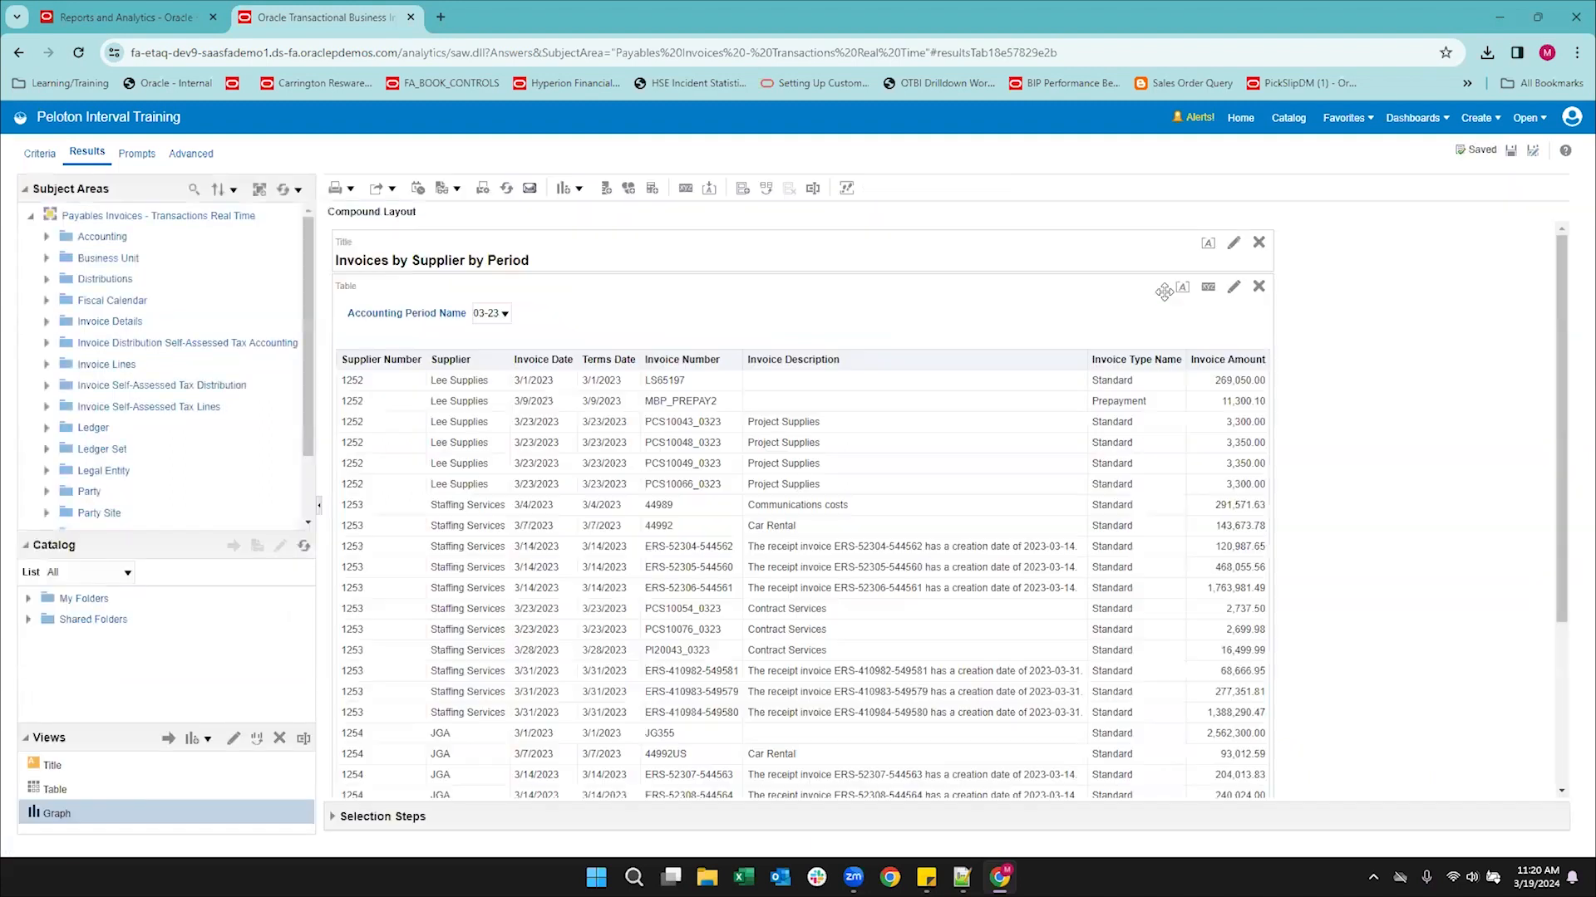
Add the Graph view to the compound layout below the table and view it there.
{"action": "scroll", "coordinate": [1447, 393], "scroll_direction": "down", "scroll_amount": 3}
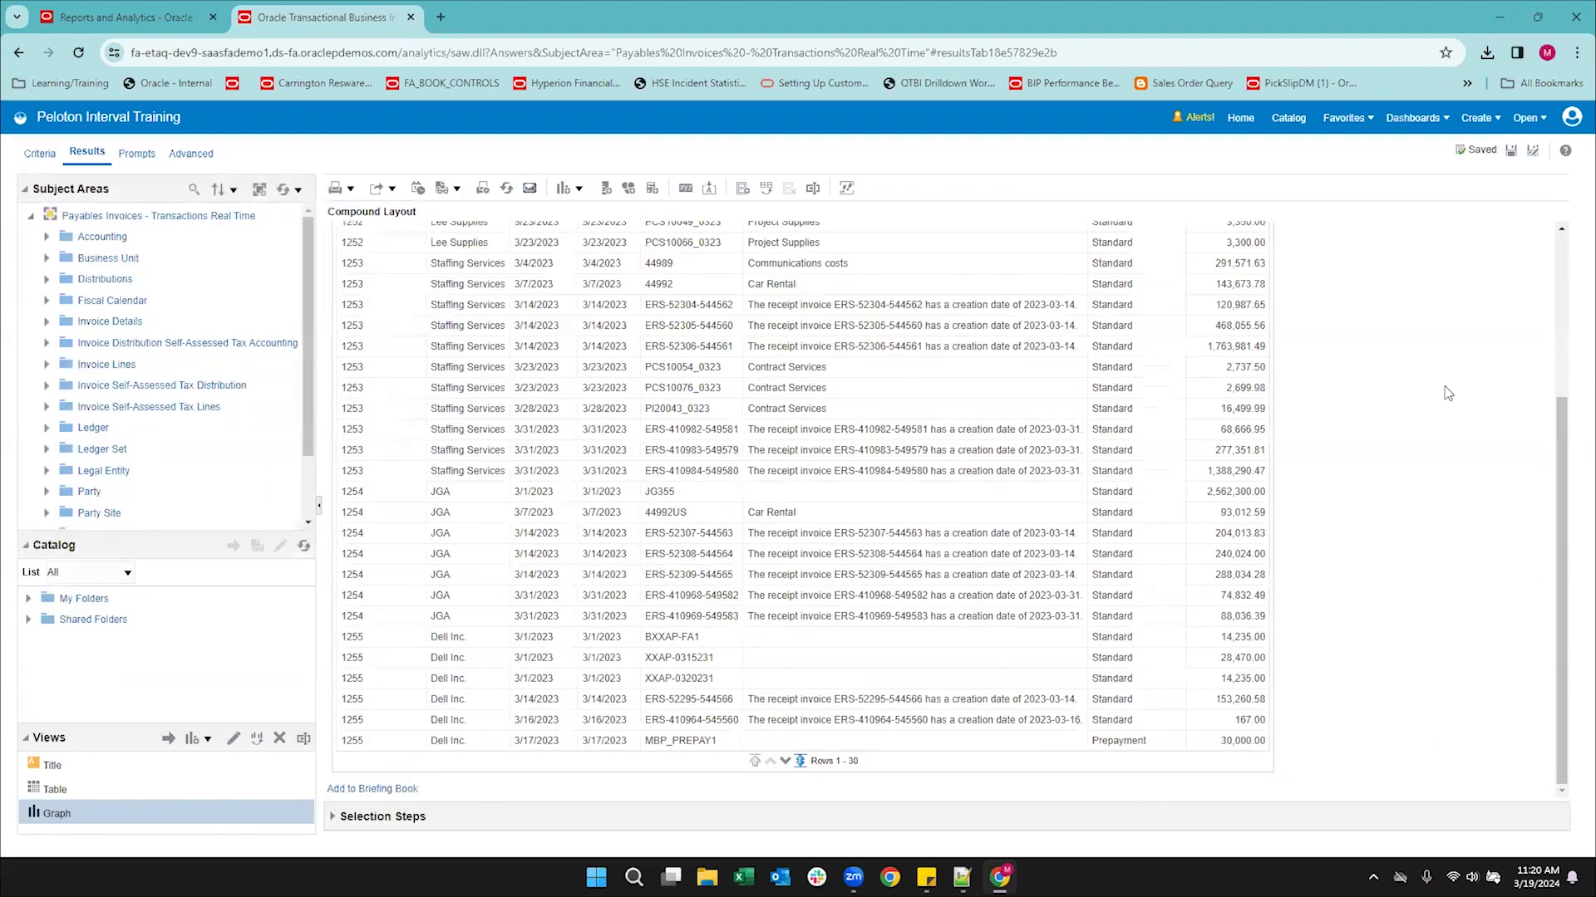
{"action": "scroll", "coordinate": [1448, 393], "scroll_direction": "up", "scroll_amount": 3}
{"action": "scroll", "coordinate": [1447, 393], "scroll_direction": "down", "scroll_amount": 3}
{"action": "scroll", "coordinate": [1448, 393], "scroll_direction": "up", "scroll_amount": 3}
{"action": "scroll", "coordinate": [1447, 393], "scroll_direction": "down", "scroll_amount": 3}
{"action": "left_click", "coordinate": [168, 737]}
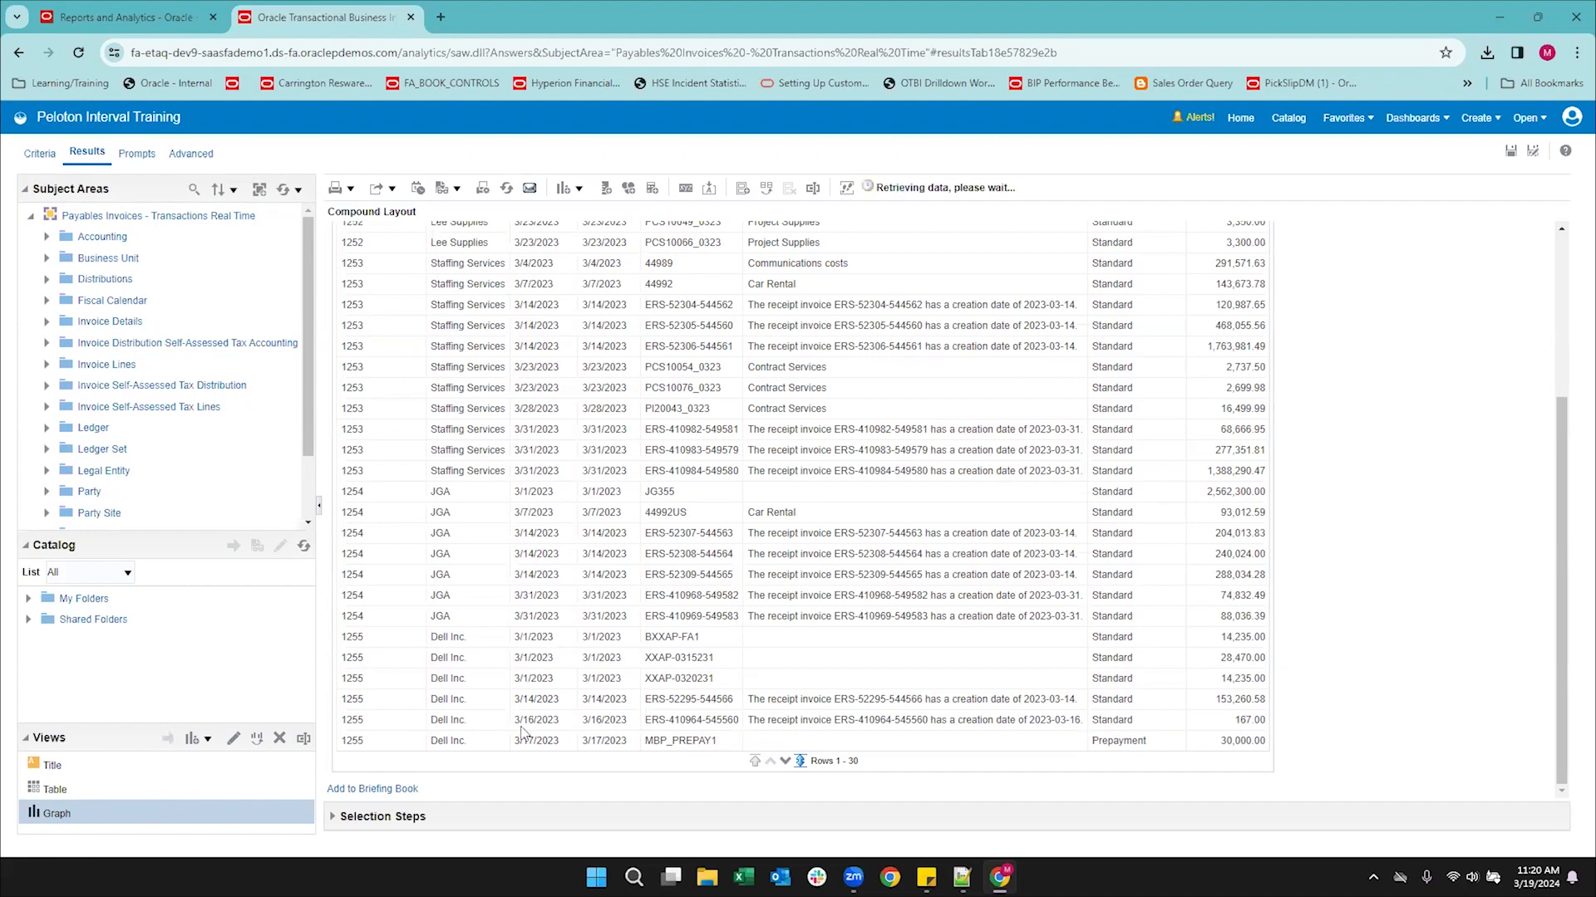
{"action": "scroll", "coordinate": [1118, 665], "scroll_direction": "down", "scroll_amount": 4}
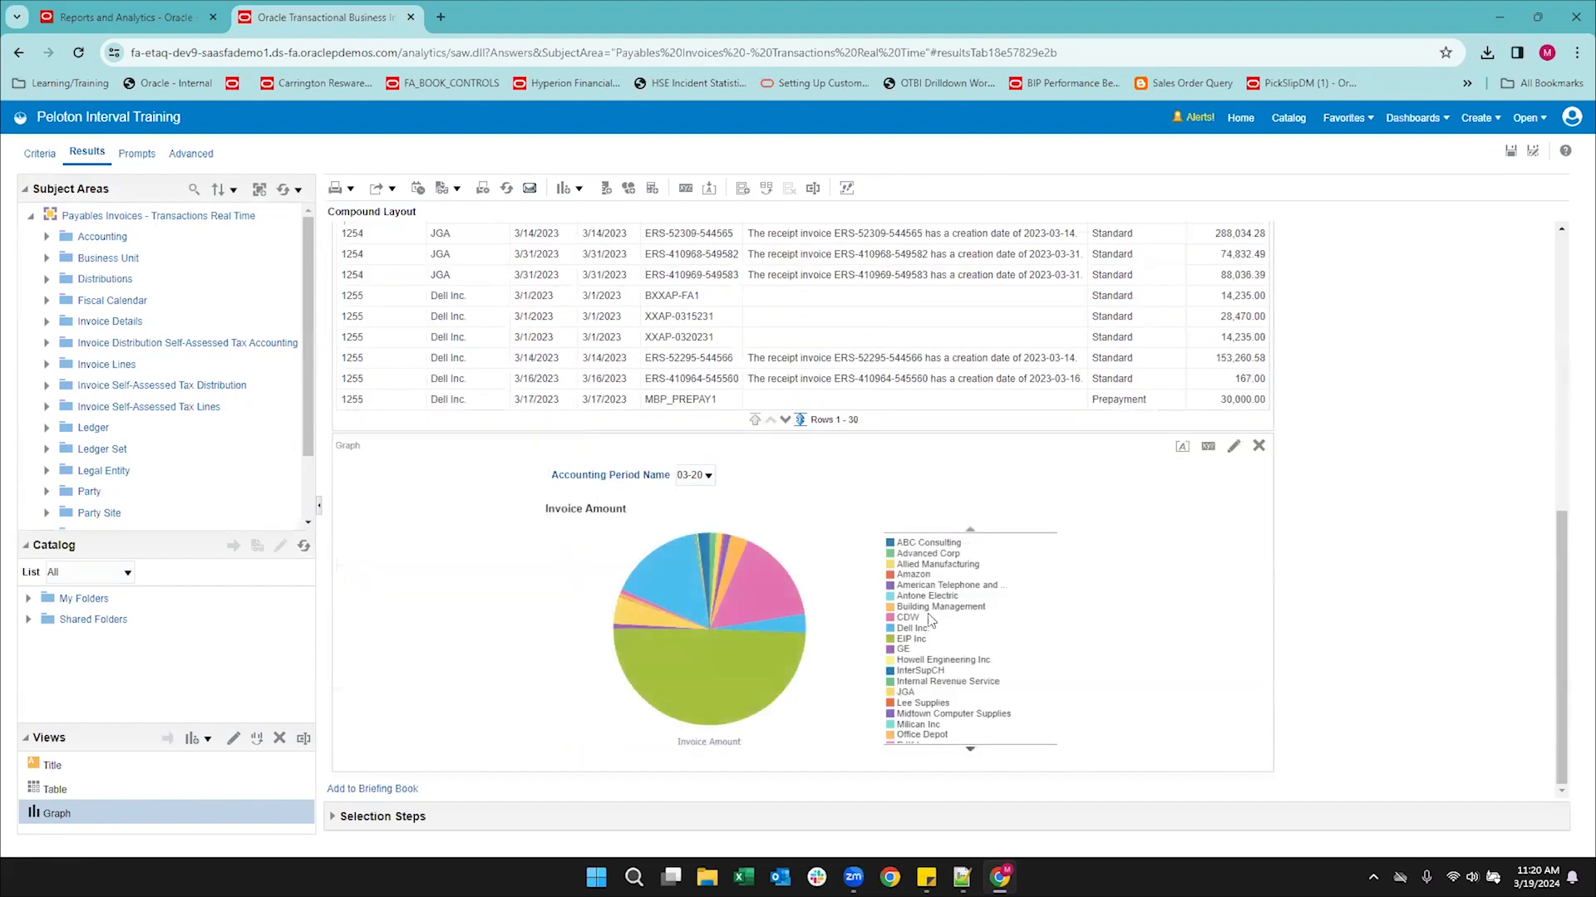
Move the Graph view beside the title and table in the compound layout, and save the analysis.
{"action": "left_click_drag", "start_coordinate": [838, 466], "coordinate": [1244, 506]}
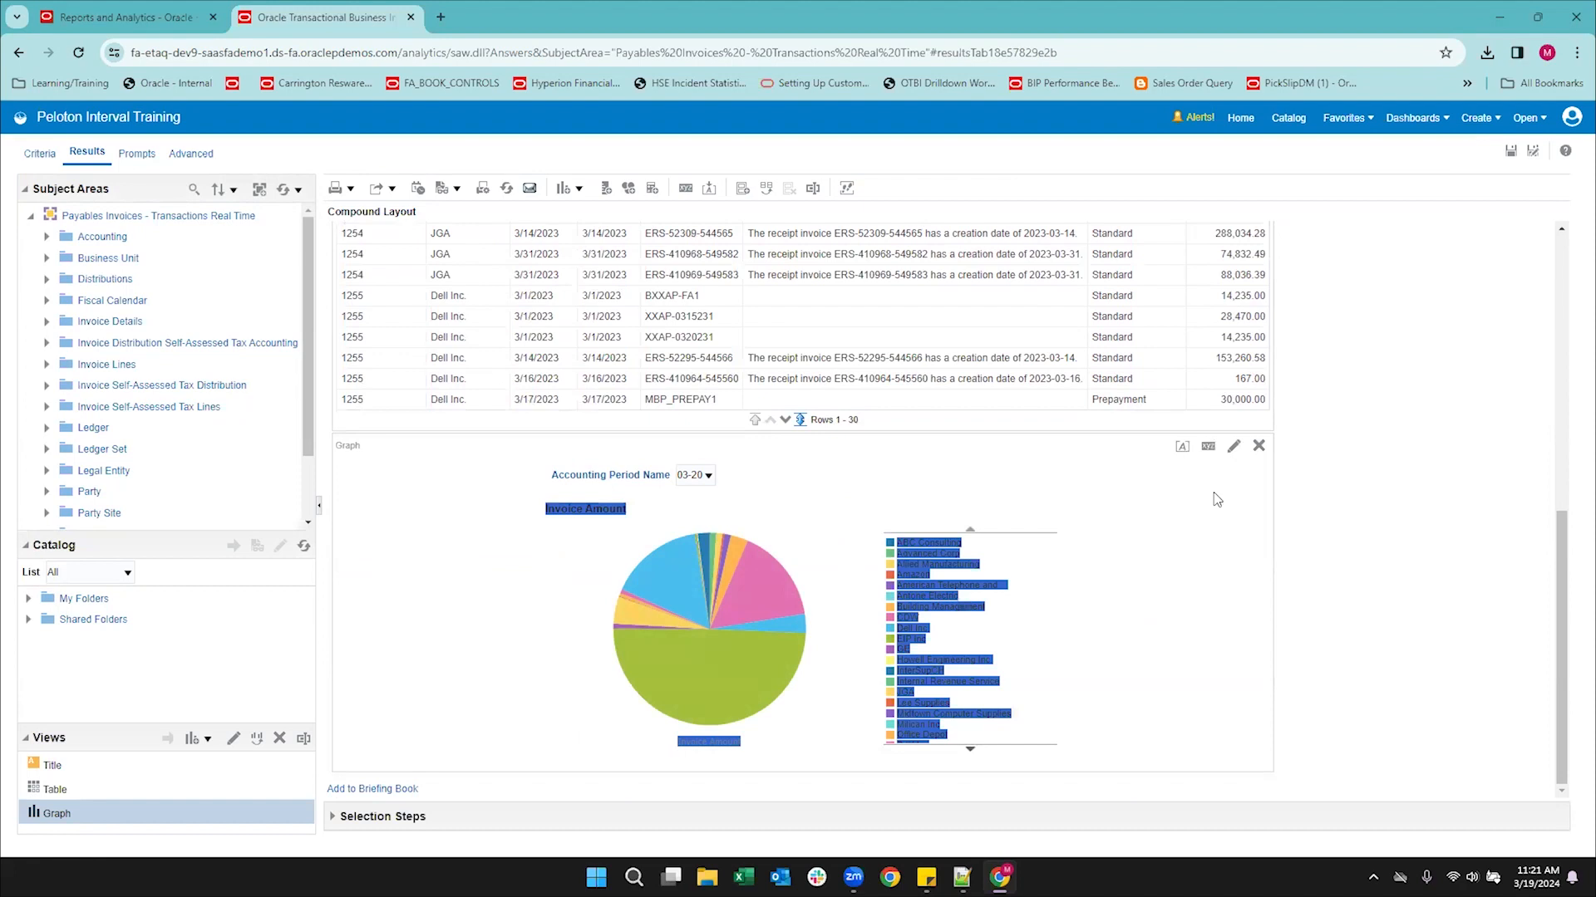
{"action": "left_click", "coordinate": [1135, 492]}
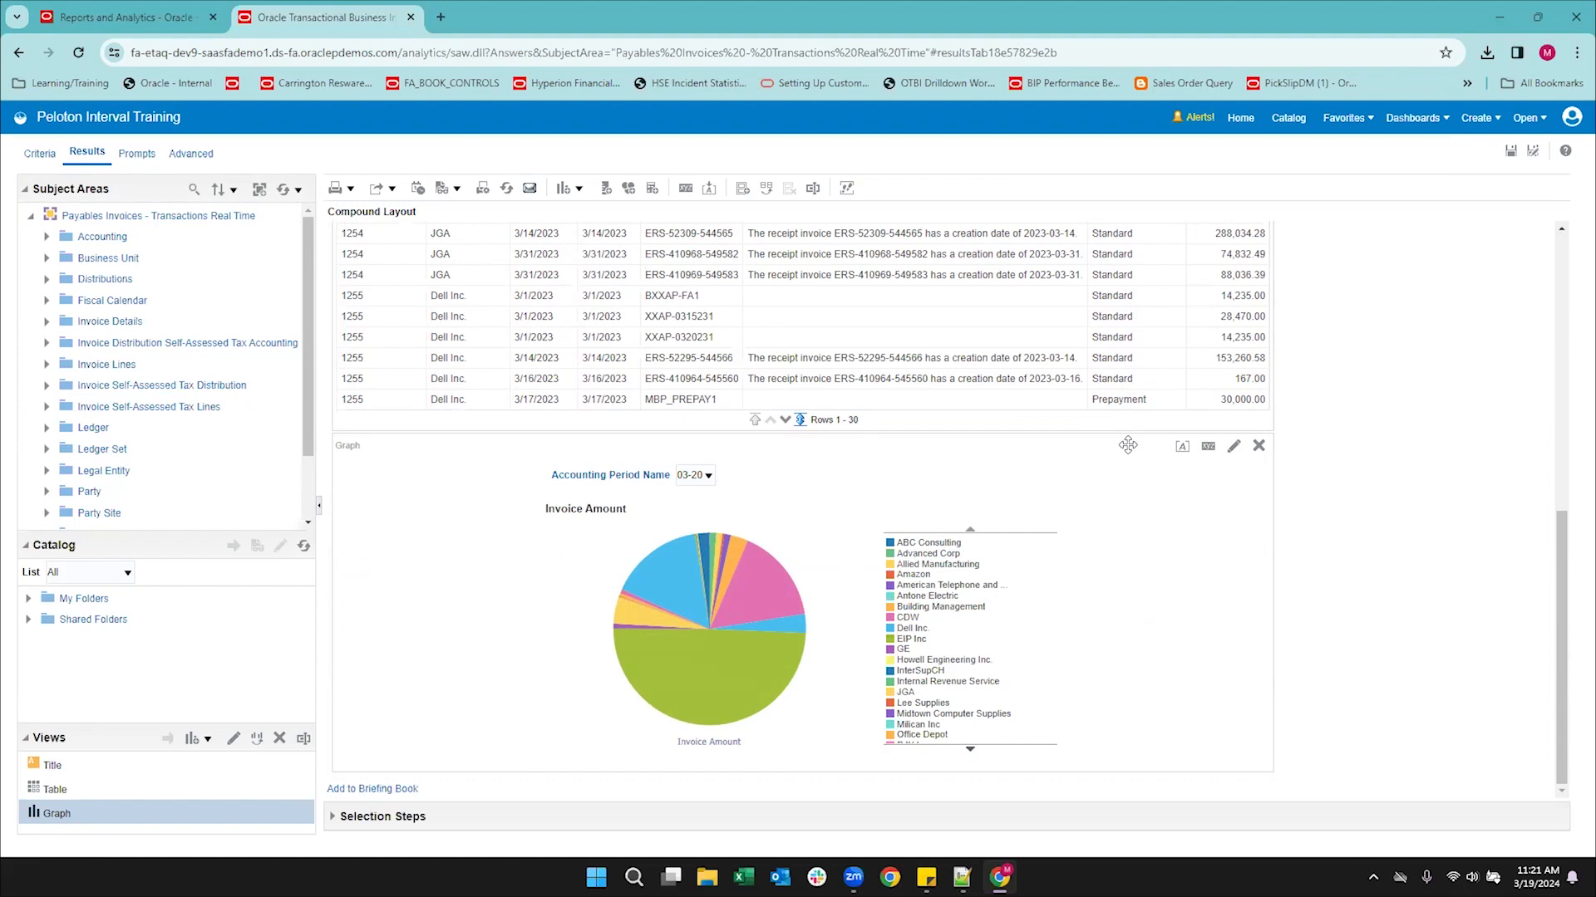
{"action": "left_click_drag", "start_coordinate": [1128, 446], "coordinate": [1278, 290]}
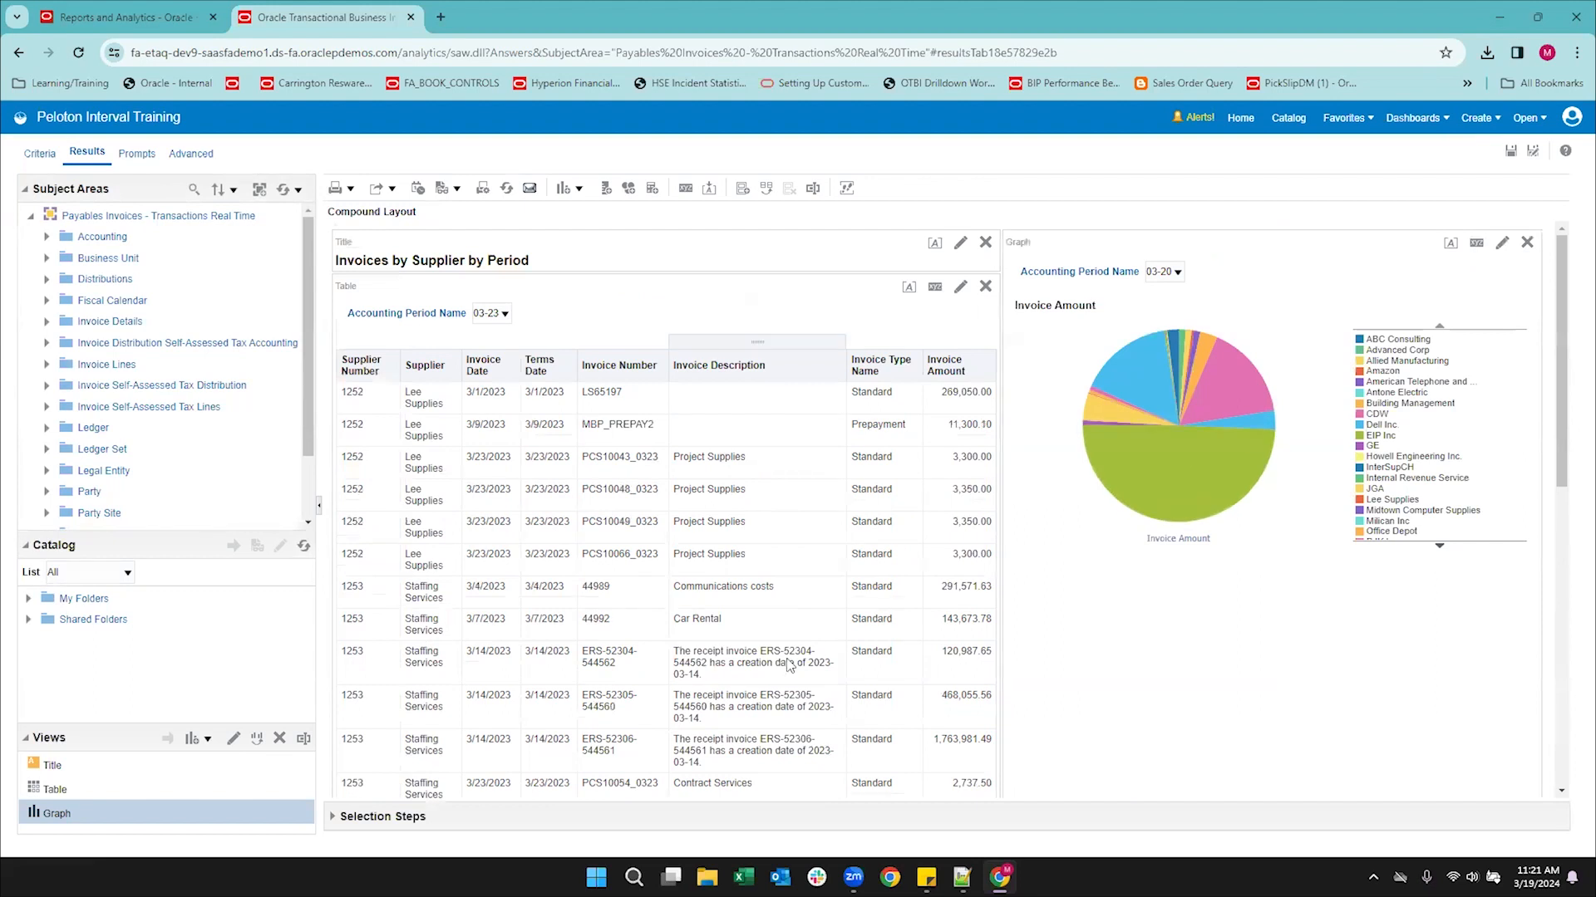
{"action": "scroll", "coordinate": [788, 665], "scroll_direction": "down", "scroll_amount": 10}
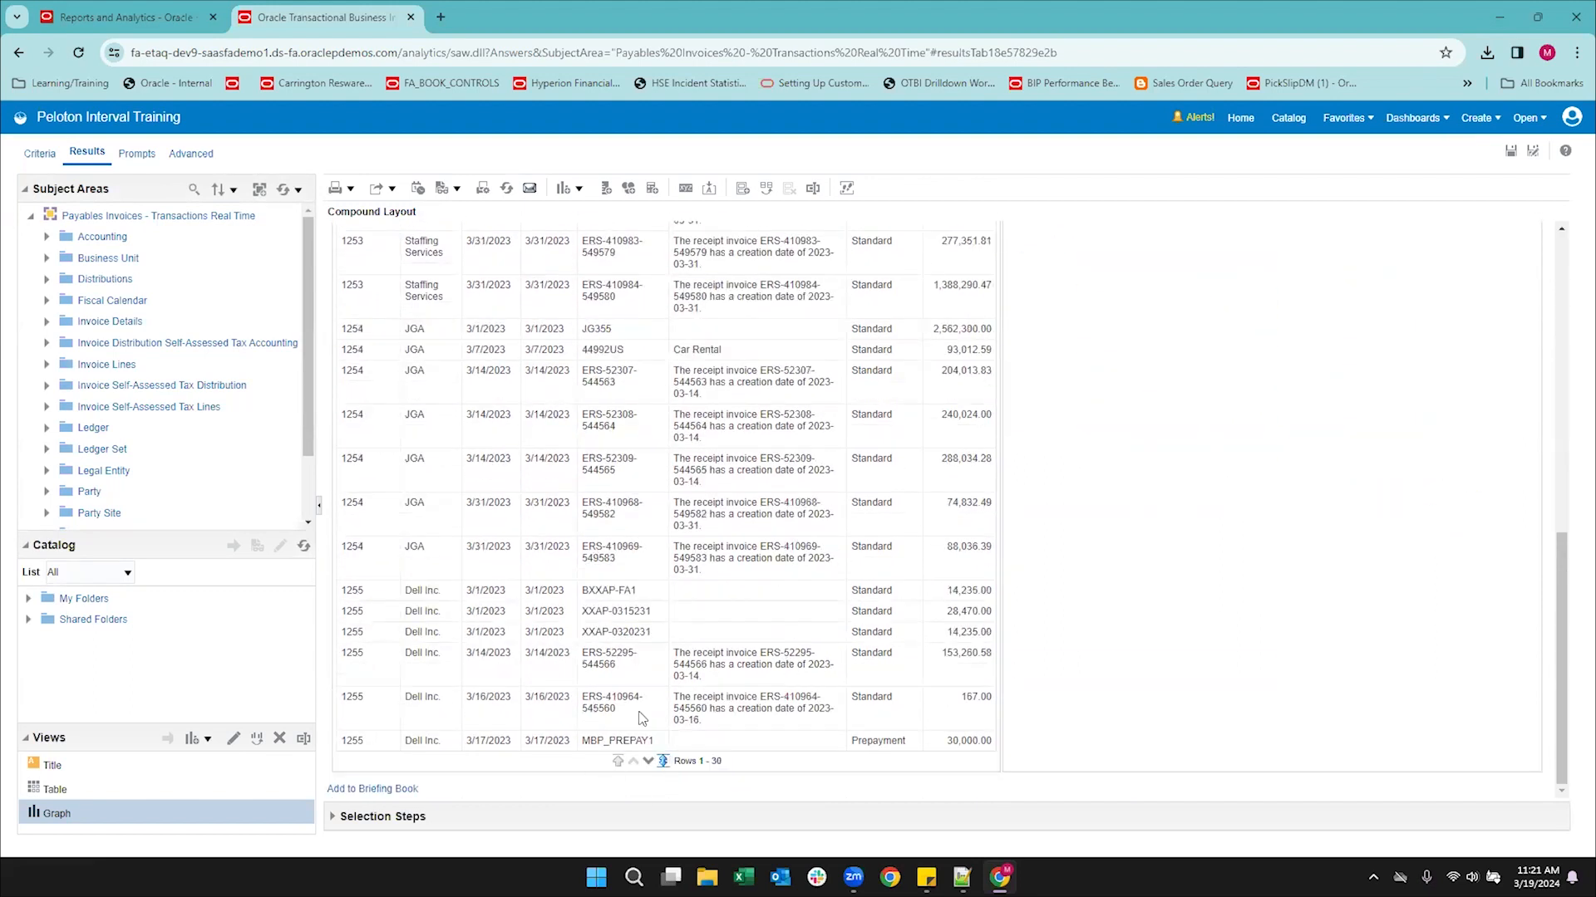
{"action": "scroll", "coordinate": [843, 548], "scroll_direction": "up", "scroll_amount": 10}
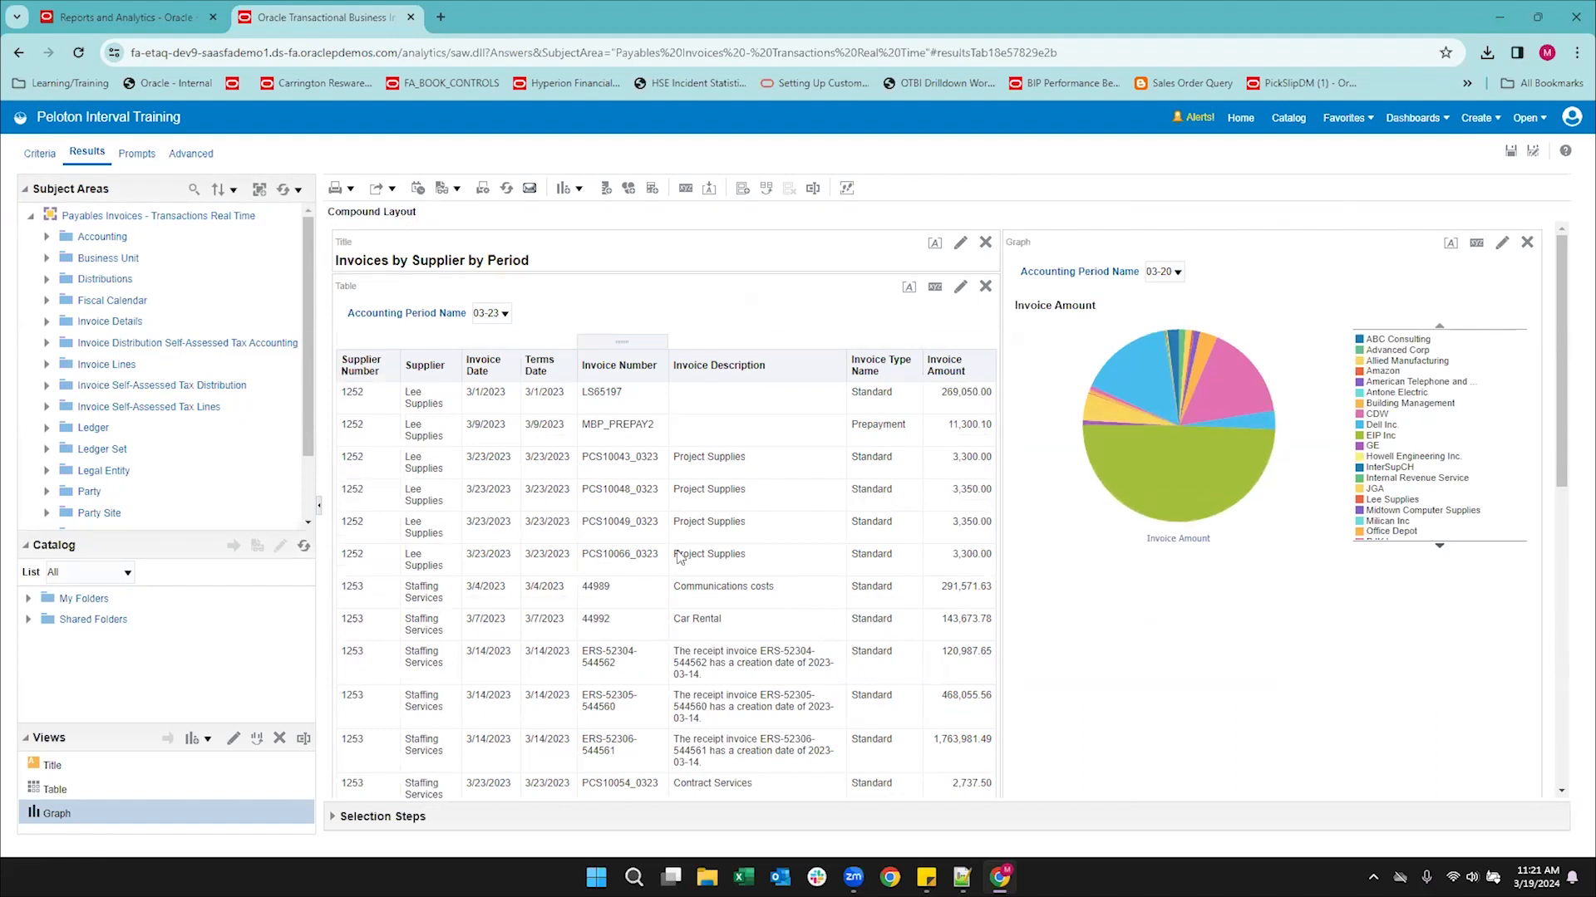
{"action": "scroll", "coordinate": [791, 587], "scroll_direction": "down", "scroll_amount": 3}
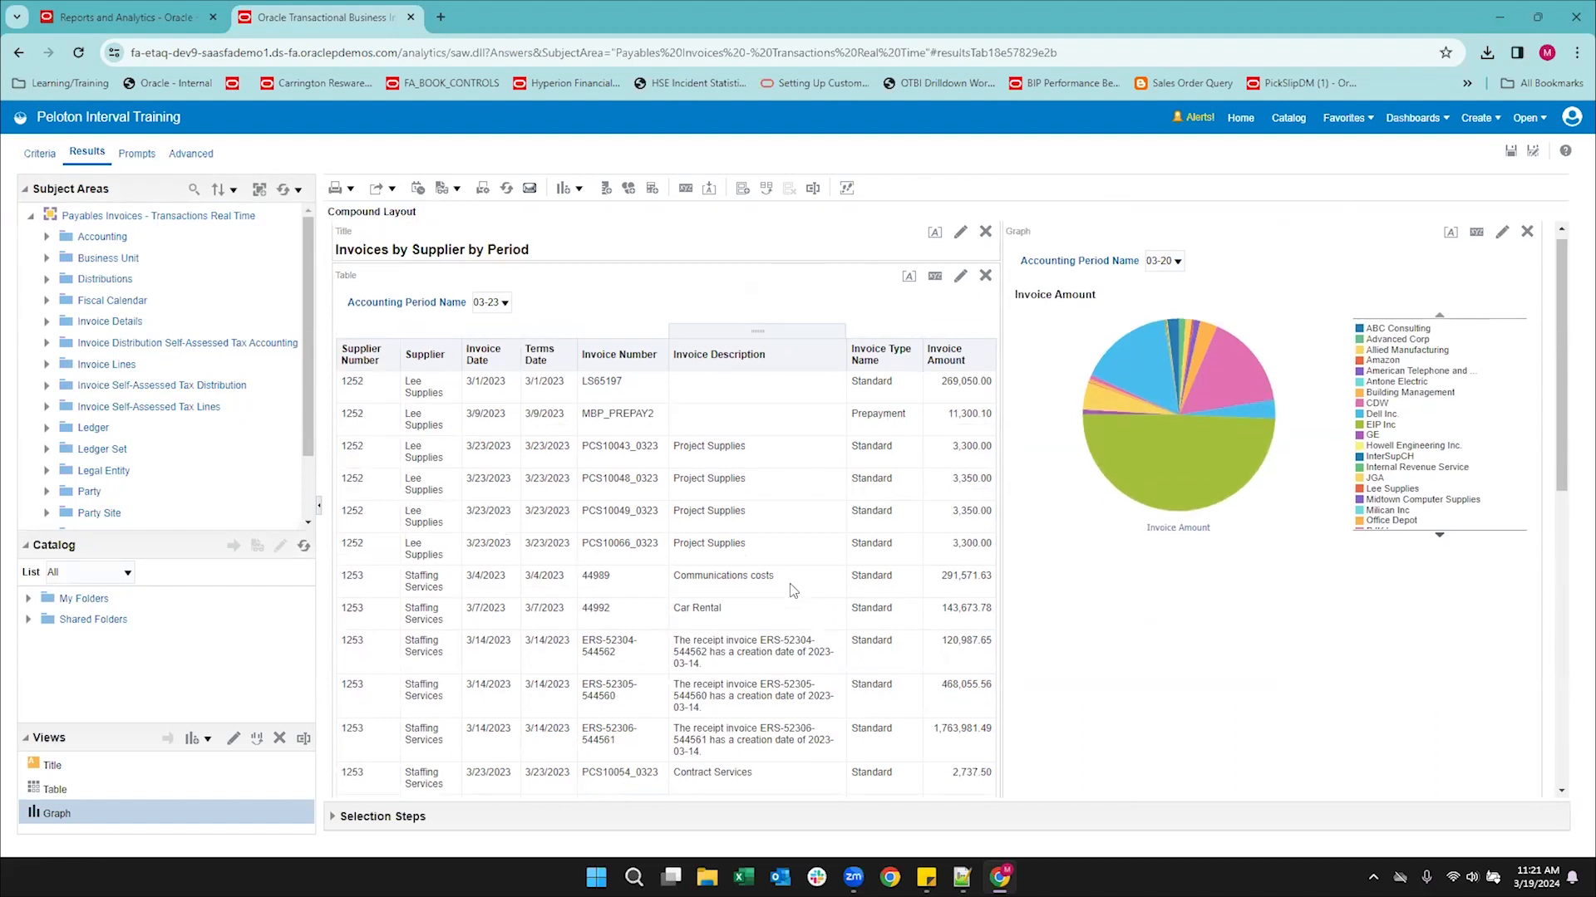
{"action": "scroll", "coordinate": [792, 590], "scroll_direction": "down", "scroll_amount": 5}
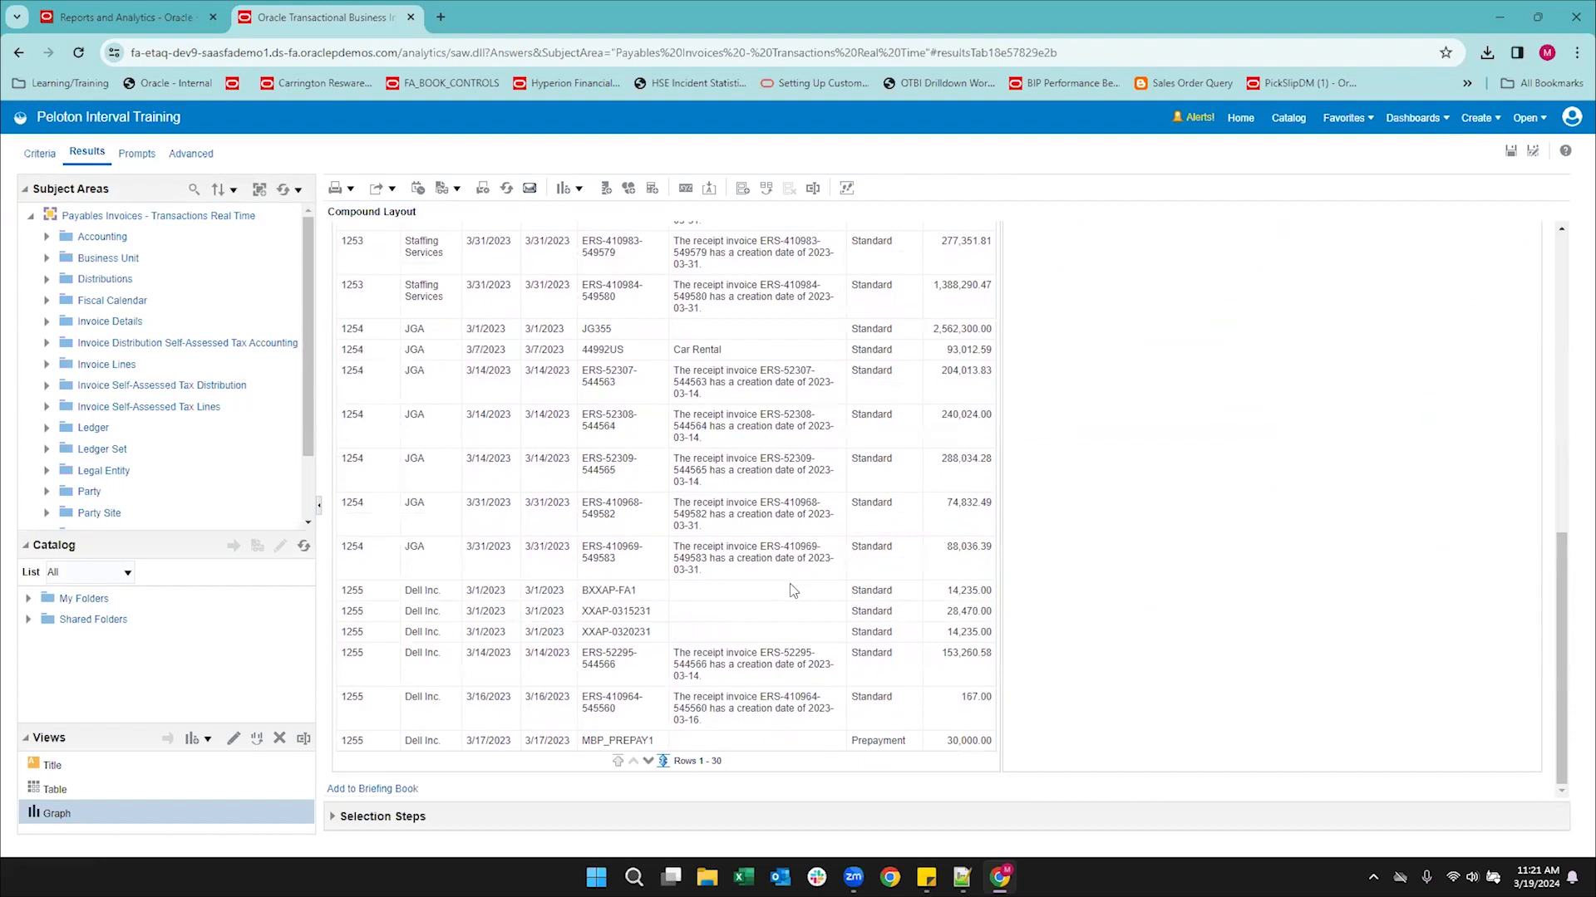
{"action": "left_click", "coordinate": [1508, 153]}
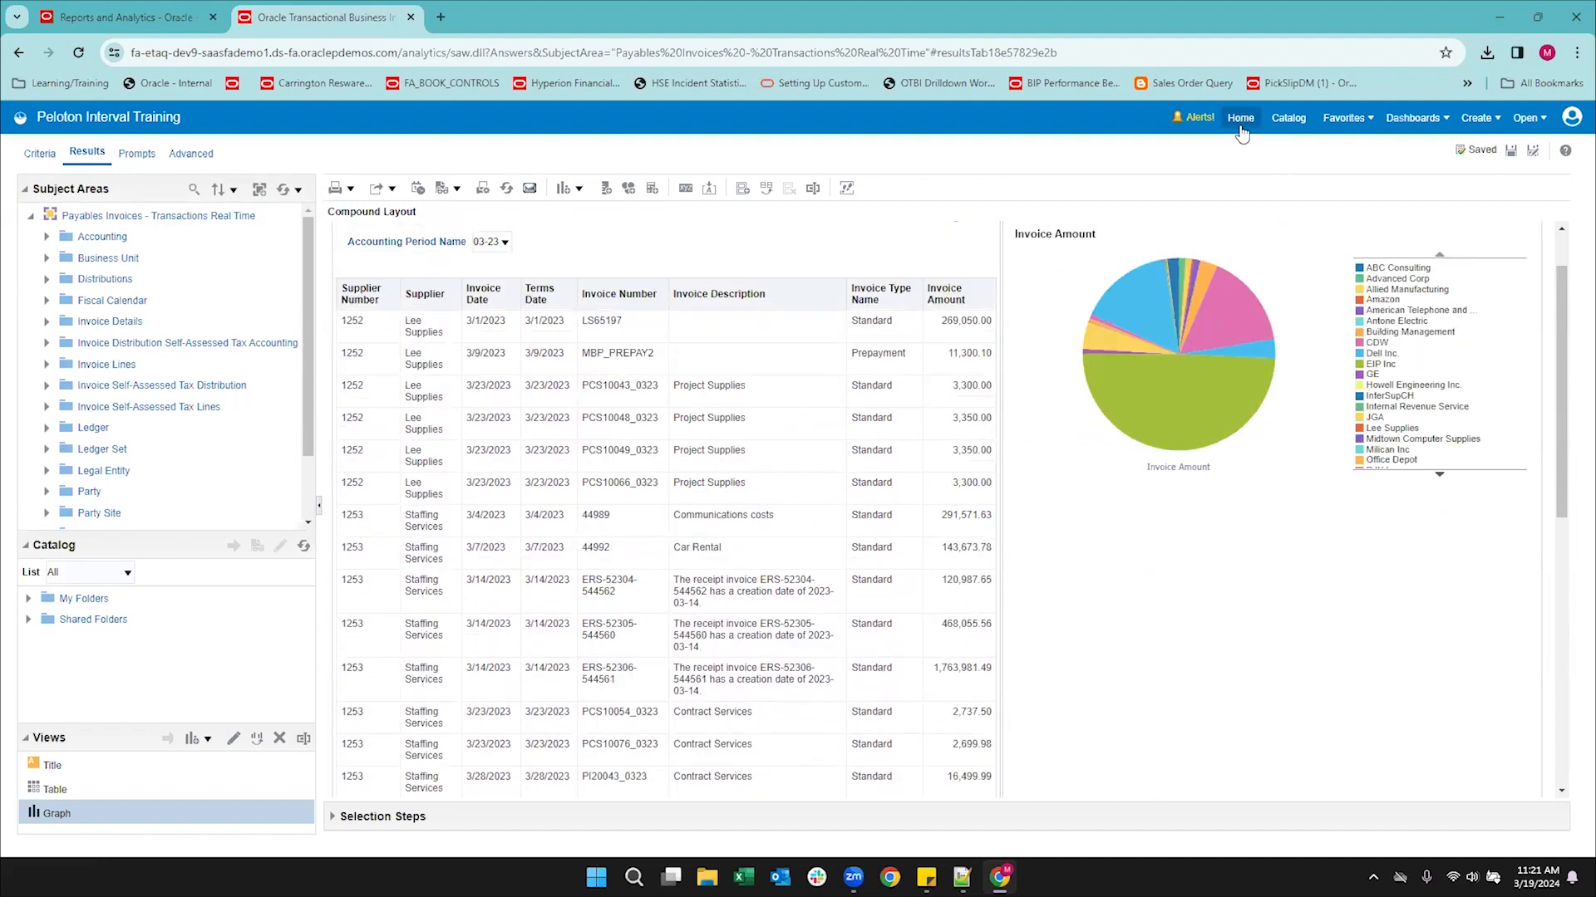
Open the saved Peloton Interval Training analysis from the catalog, review its table and graph, and display the table's maximum rows.
{"action": "left_click", "coordinate": [1286, 124]}
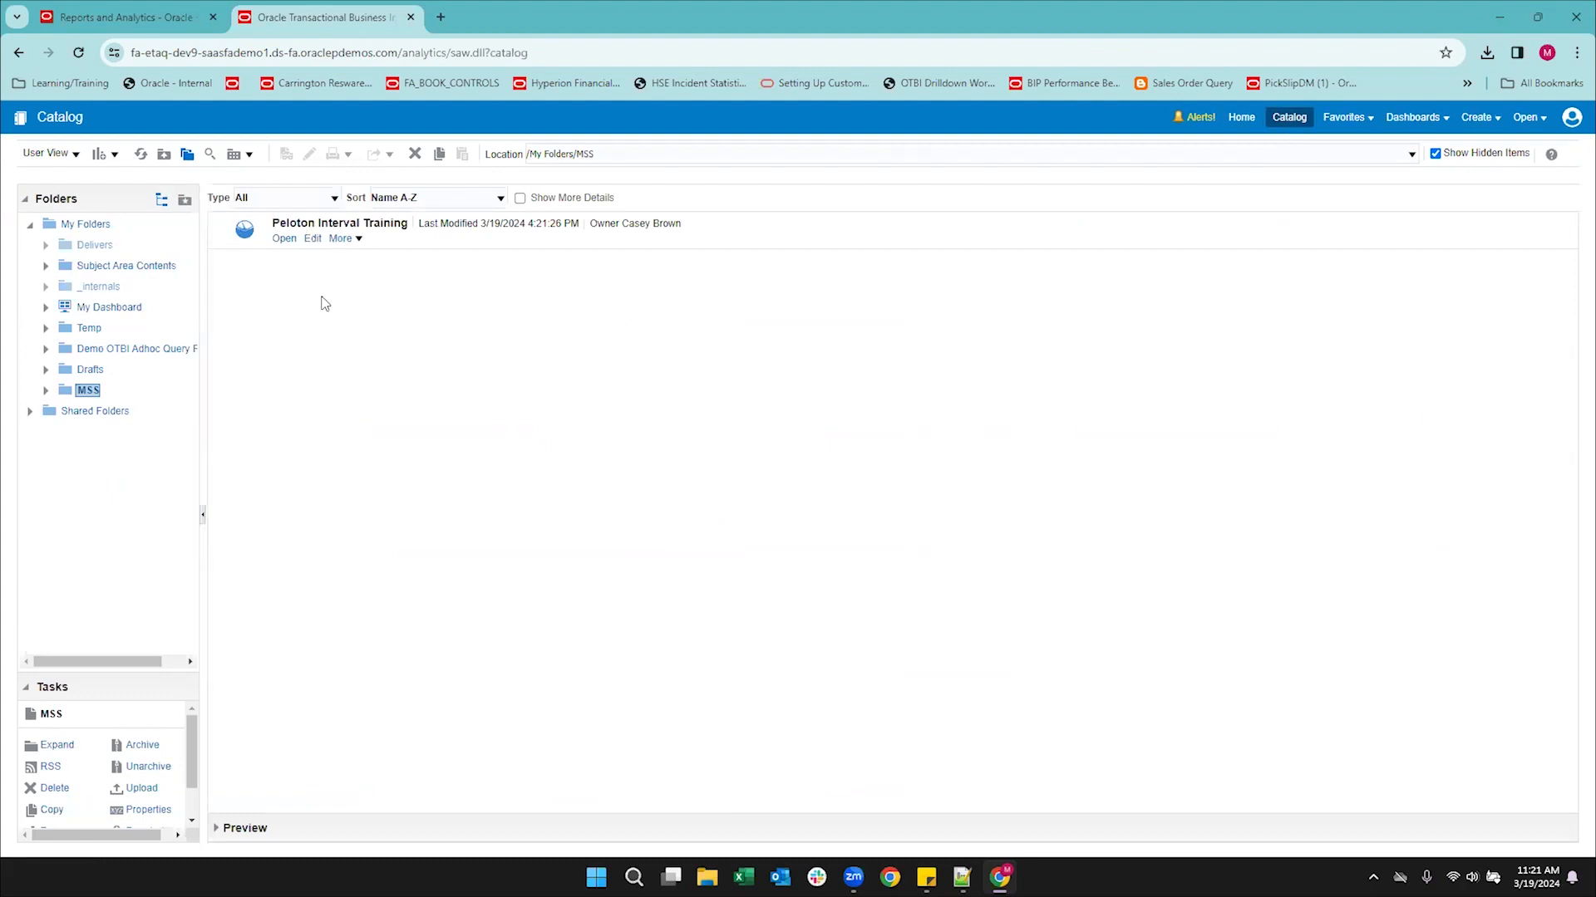
{"action": "left_click", "coordinate": [283, 241]}
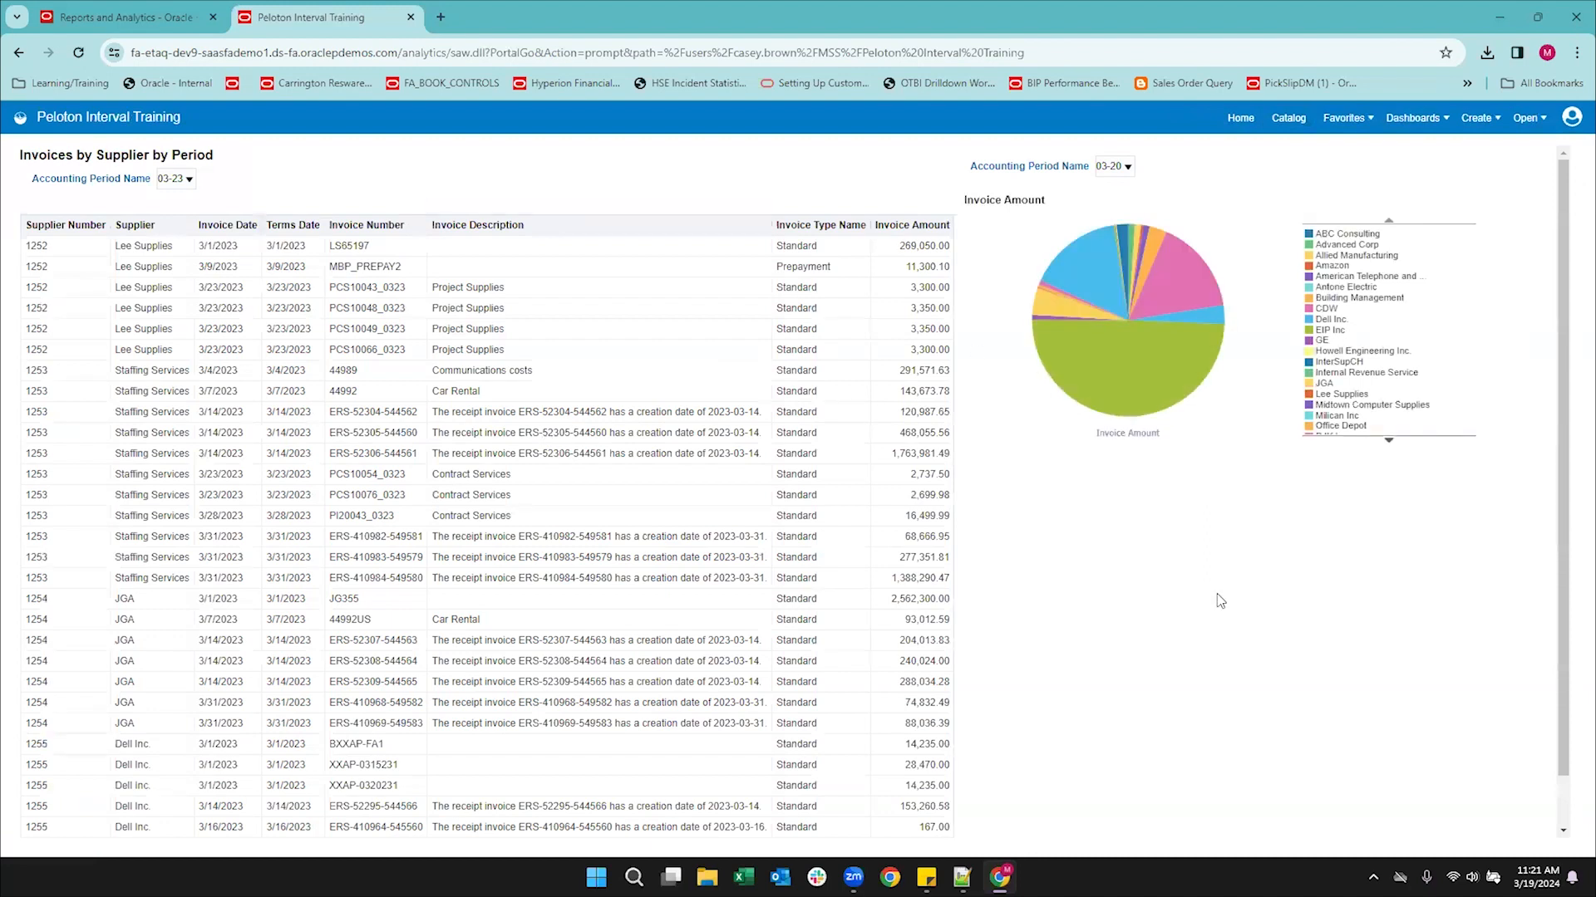
{"action": "scroll", "coordinate": [1244, 633], "scroll_direction": "down", "scroll_amount": 1}
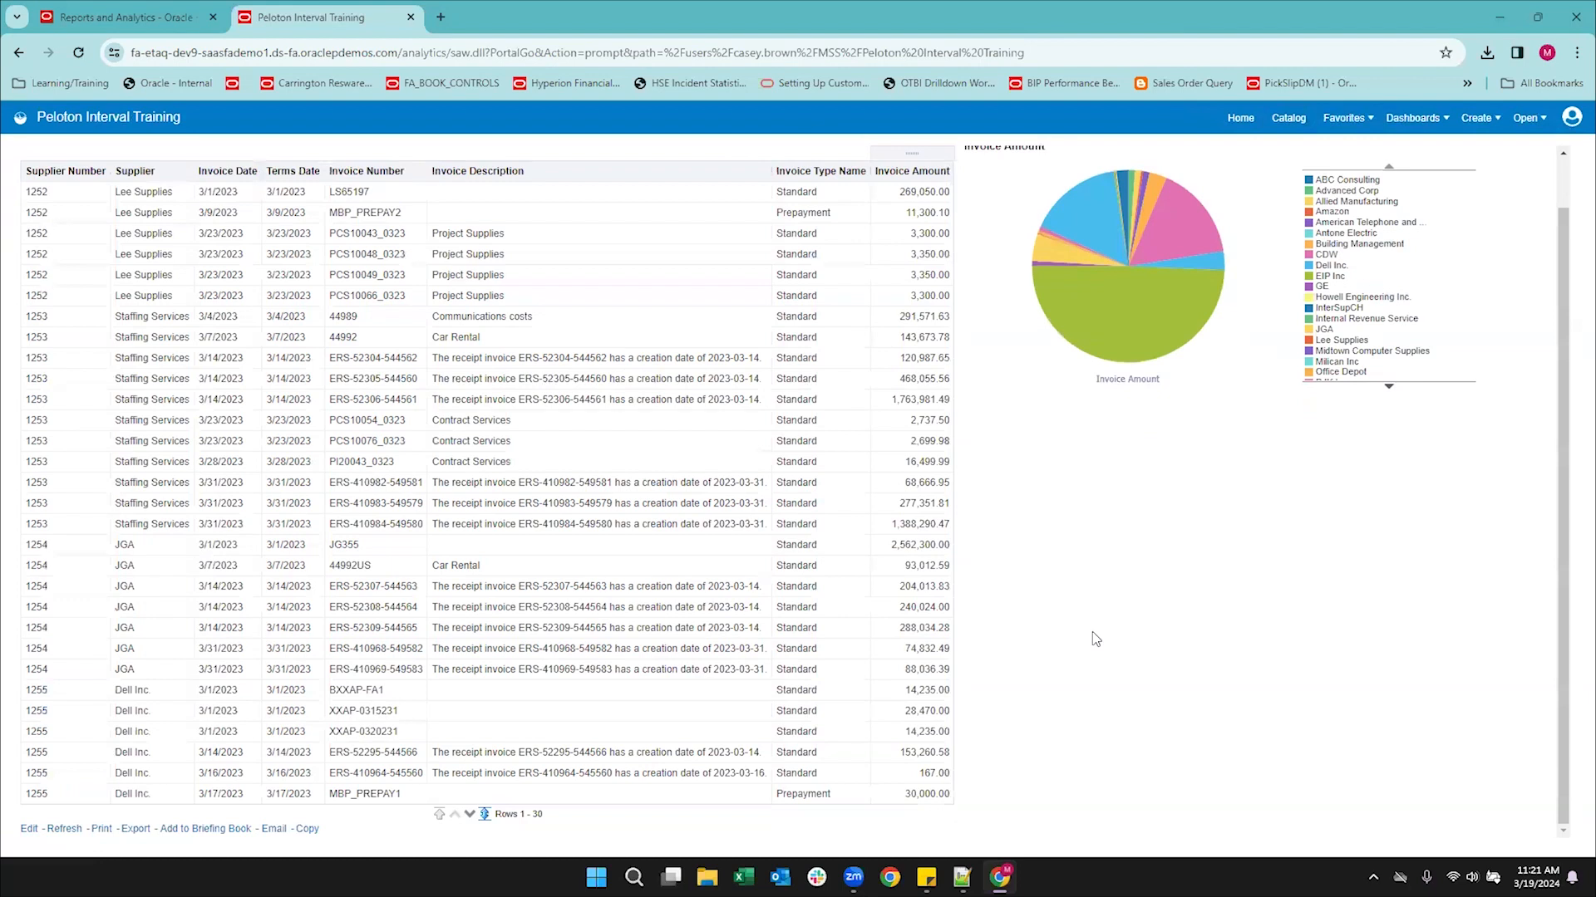
{"action": "scroll", "coordinate": [1093, 641], "scroll_direction": "up", "scroll_amount": 1}
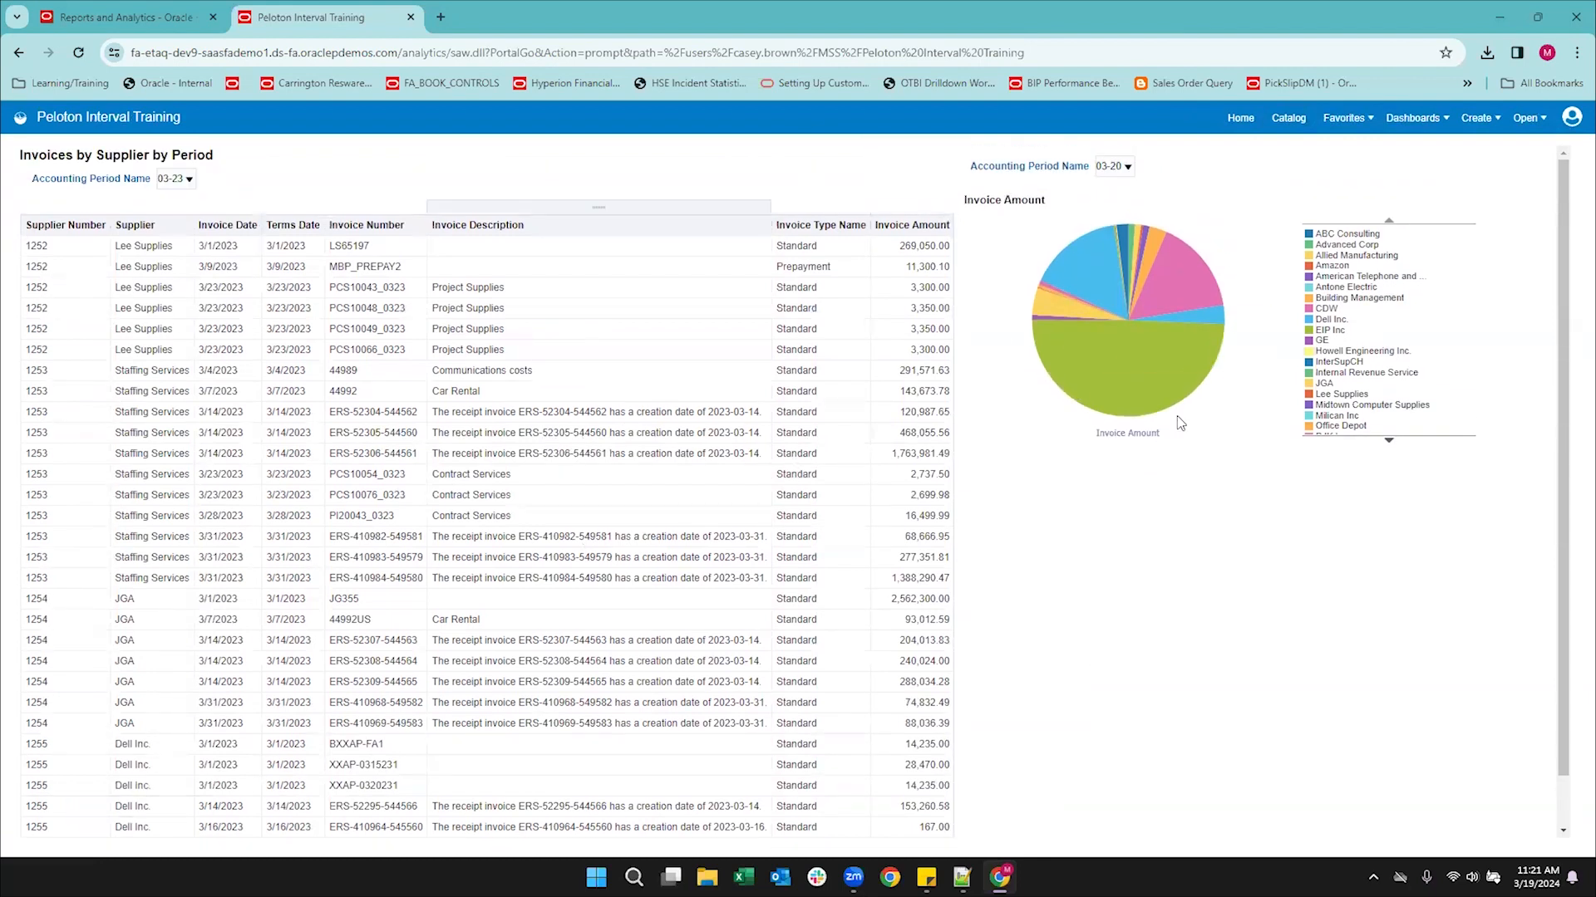
{"action": "scroll", "coordinate": [1133, 541], "scroll_direction": "down", "scroll_amount": 1}
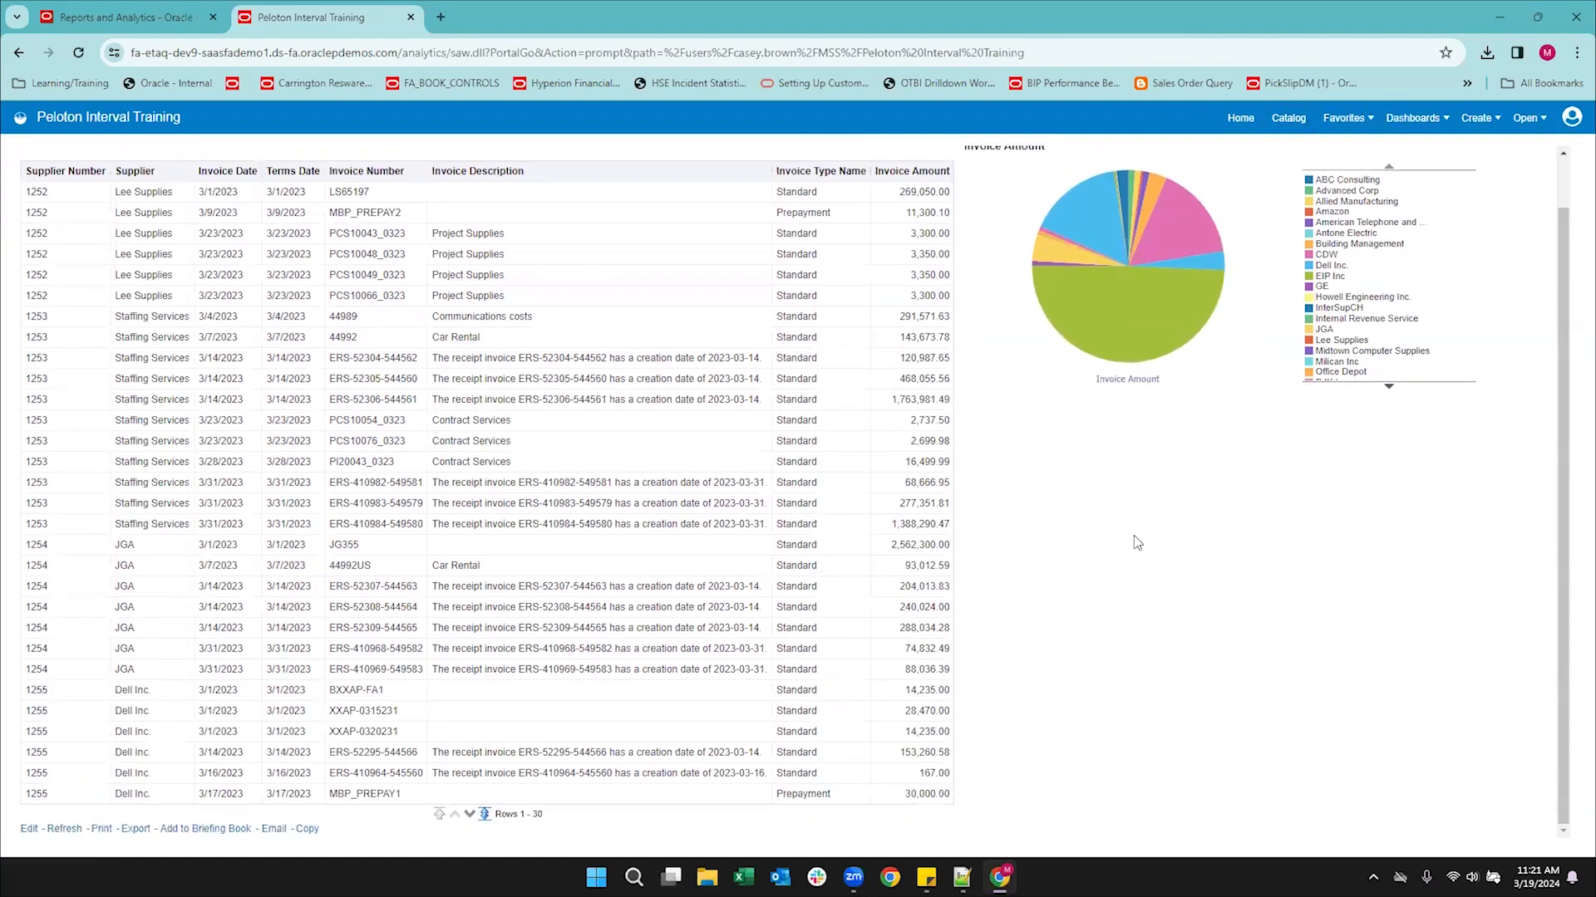
{"action": "left_click", "coordinate": [485, 814]}
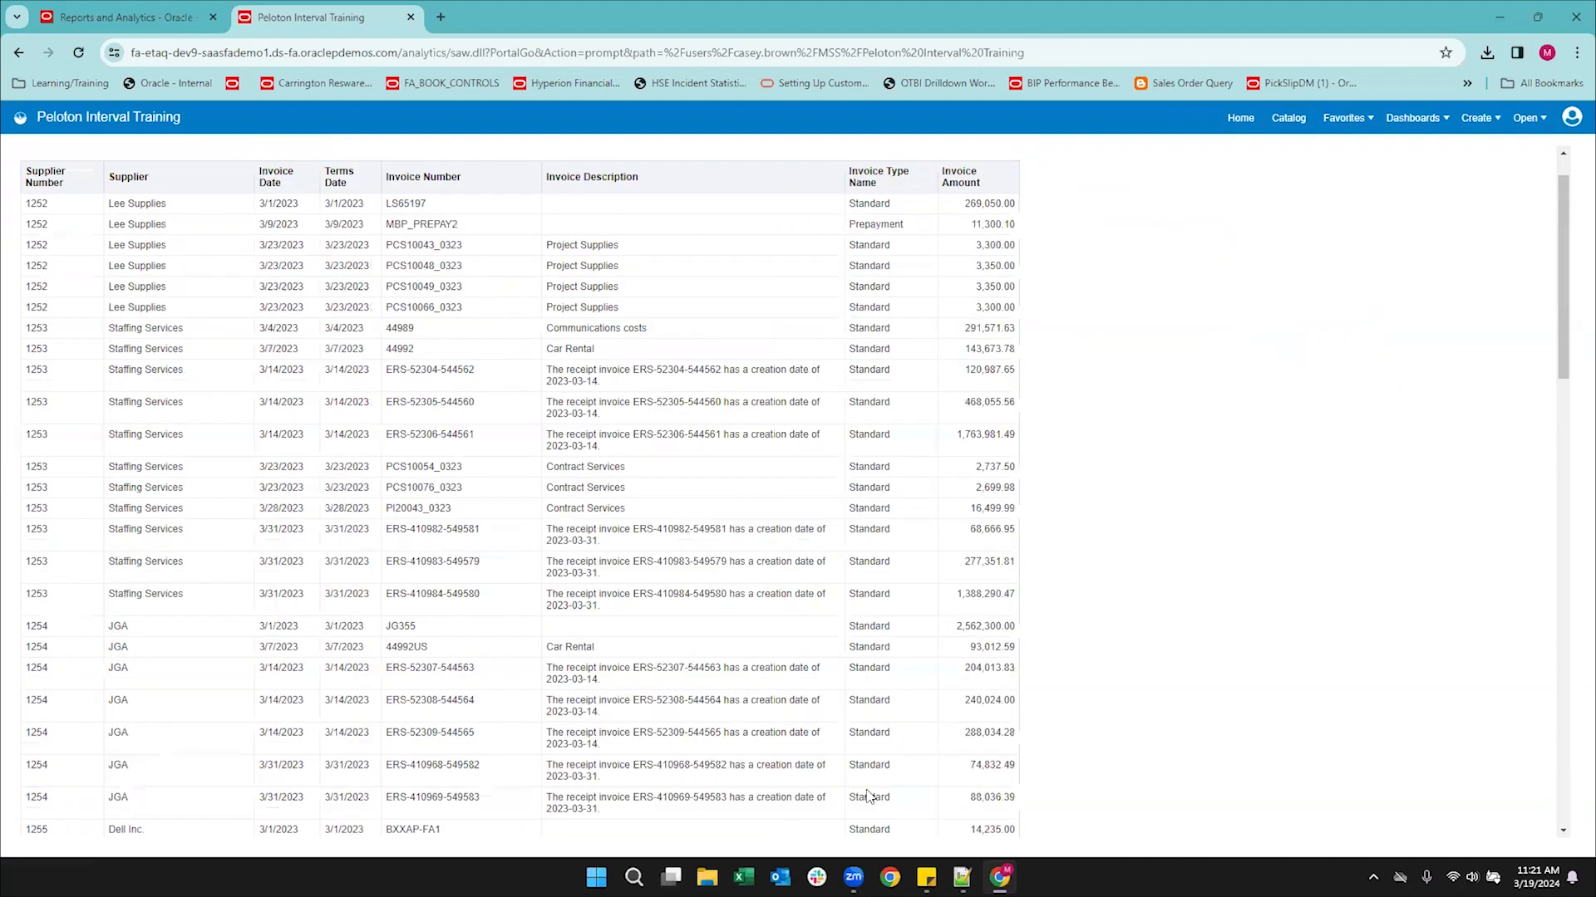
{"action": "scroll", "coordinate": [822, 510], "scroll_direction": "up", "scroll_amount": 20}
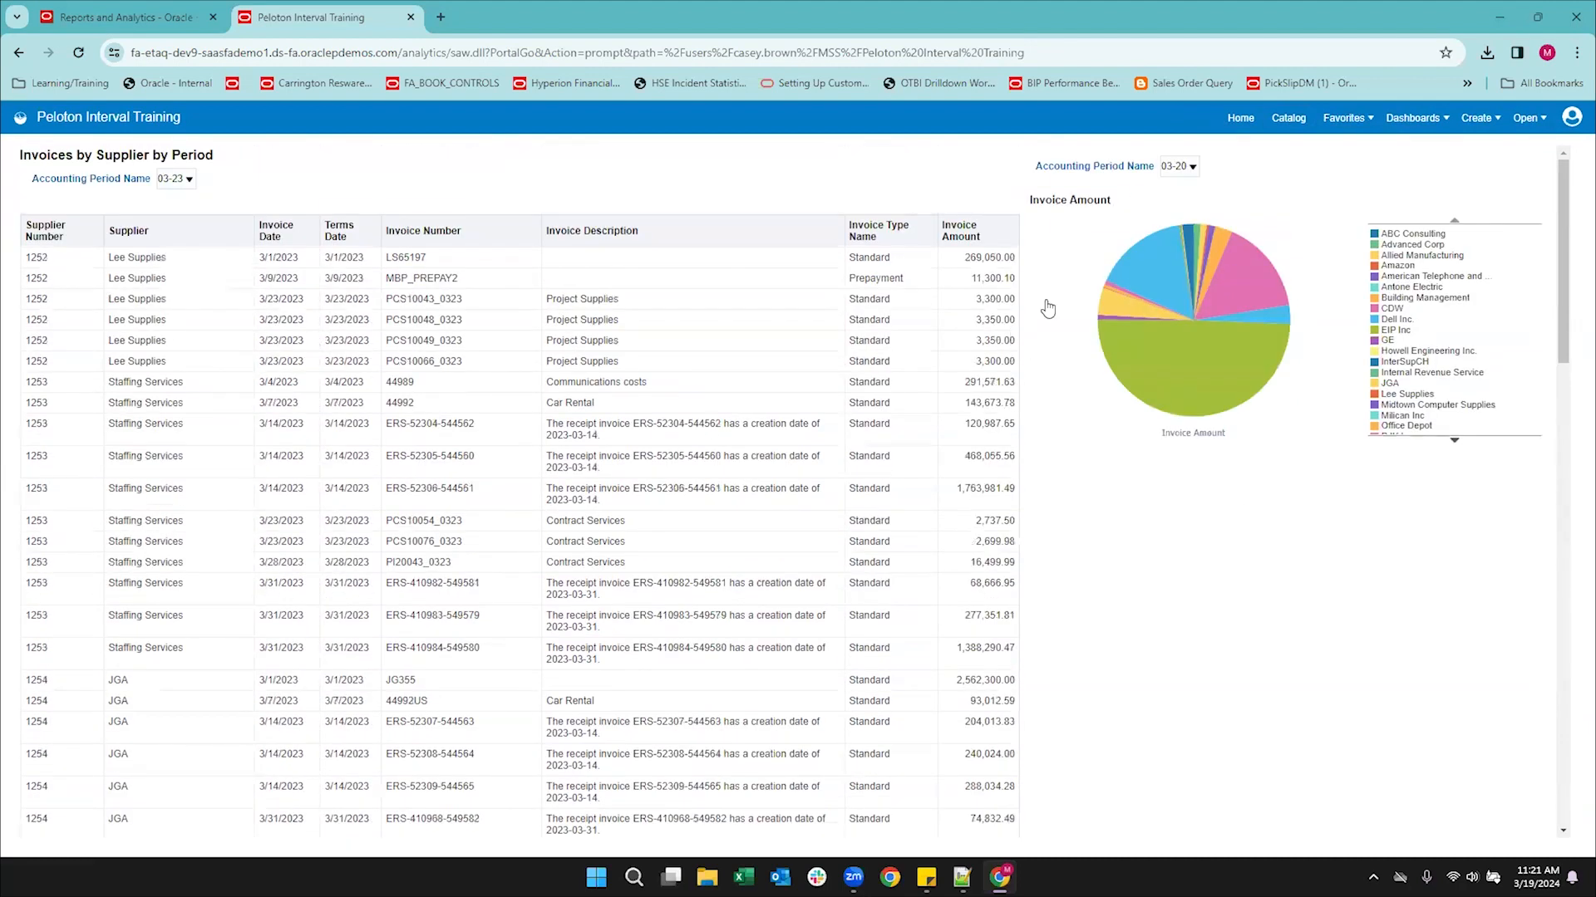
Open the Peloton Interval Training analysis for editing from the catalog and show its criteria.
{"action": "left_click", "coordinate": [1290, 119]}
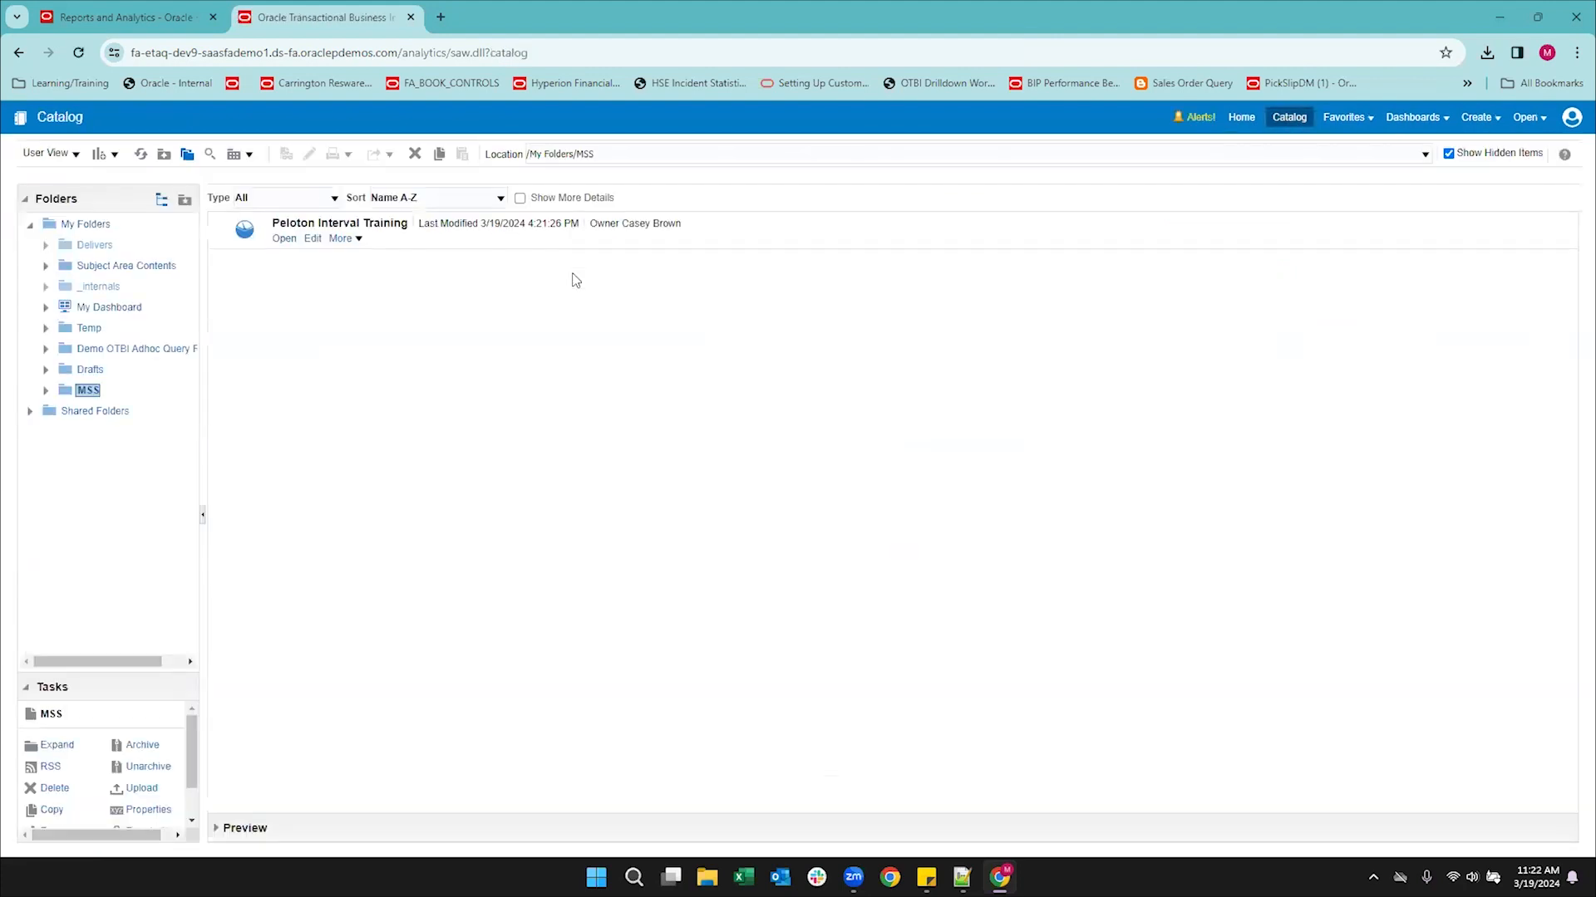
{"action": "left_click", "coordinate": [317, 241]}
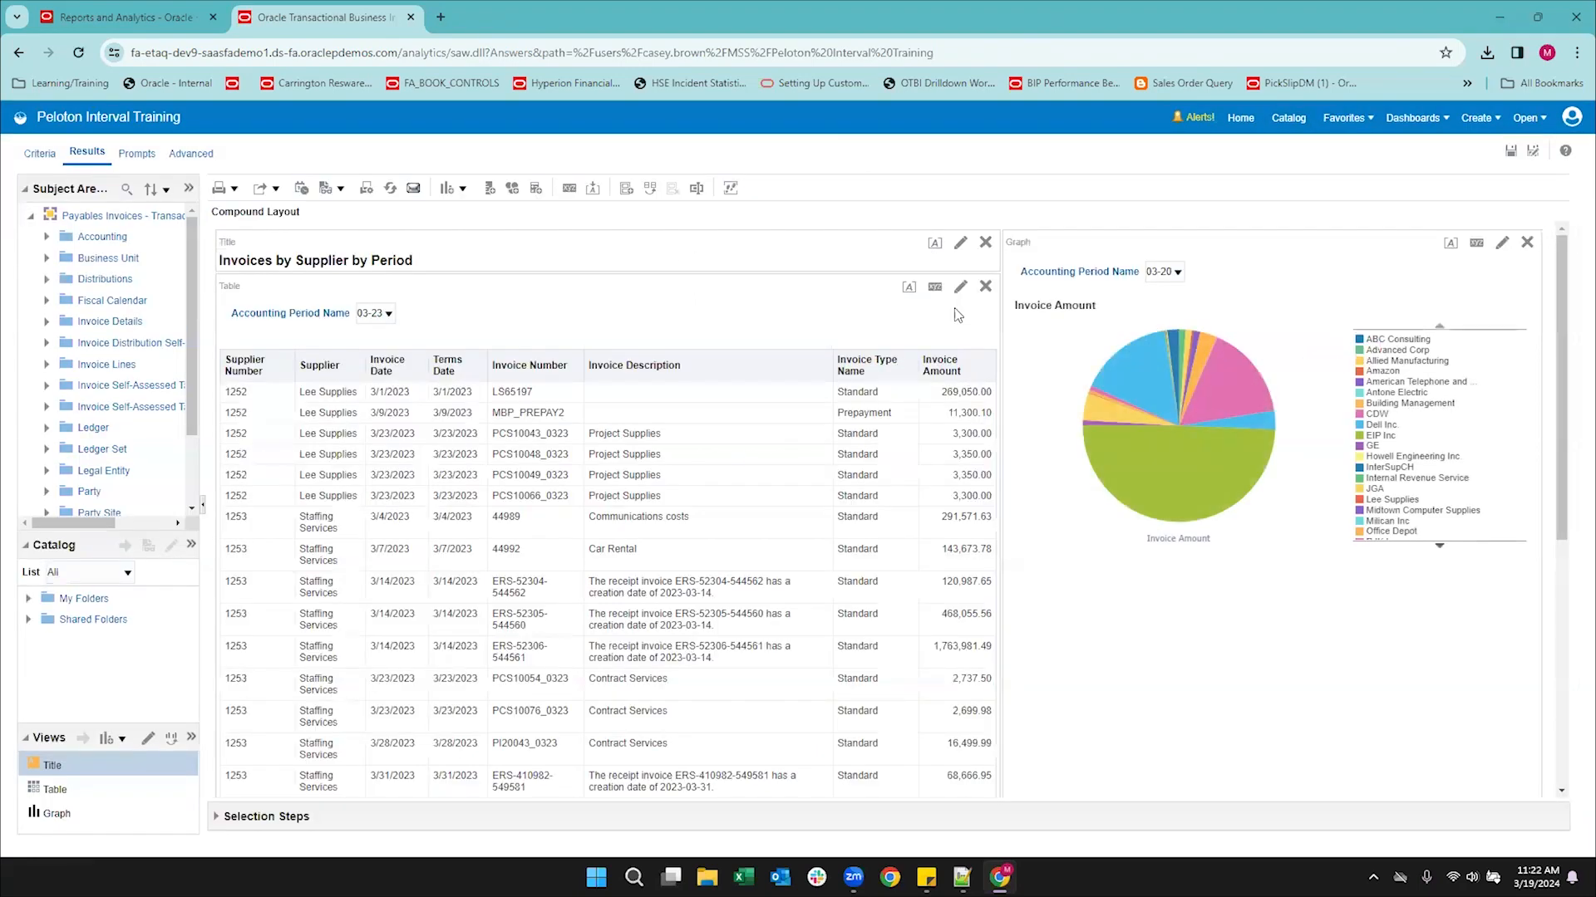
{"action": "left_click", "coordinate": [34, 165]}
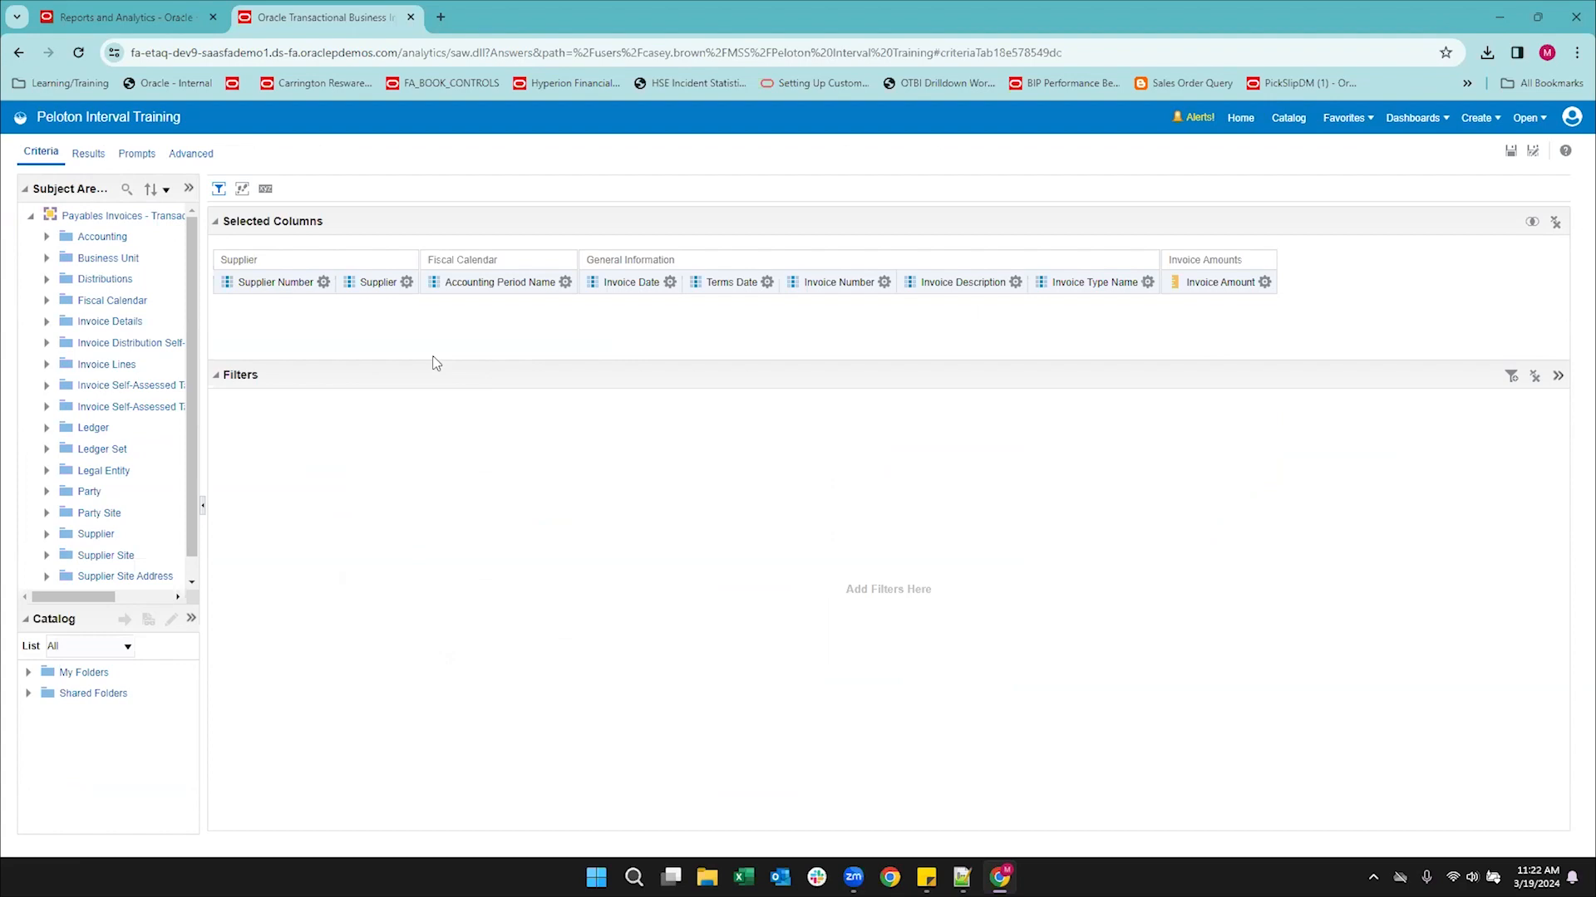
Add a filter on the Supplier Number column with the operator "is null", and save the analysis.
{"action": "left_click", "coordinate": [324, 282]}
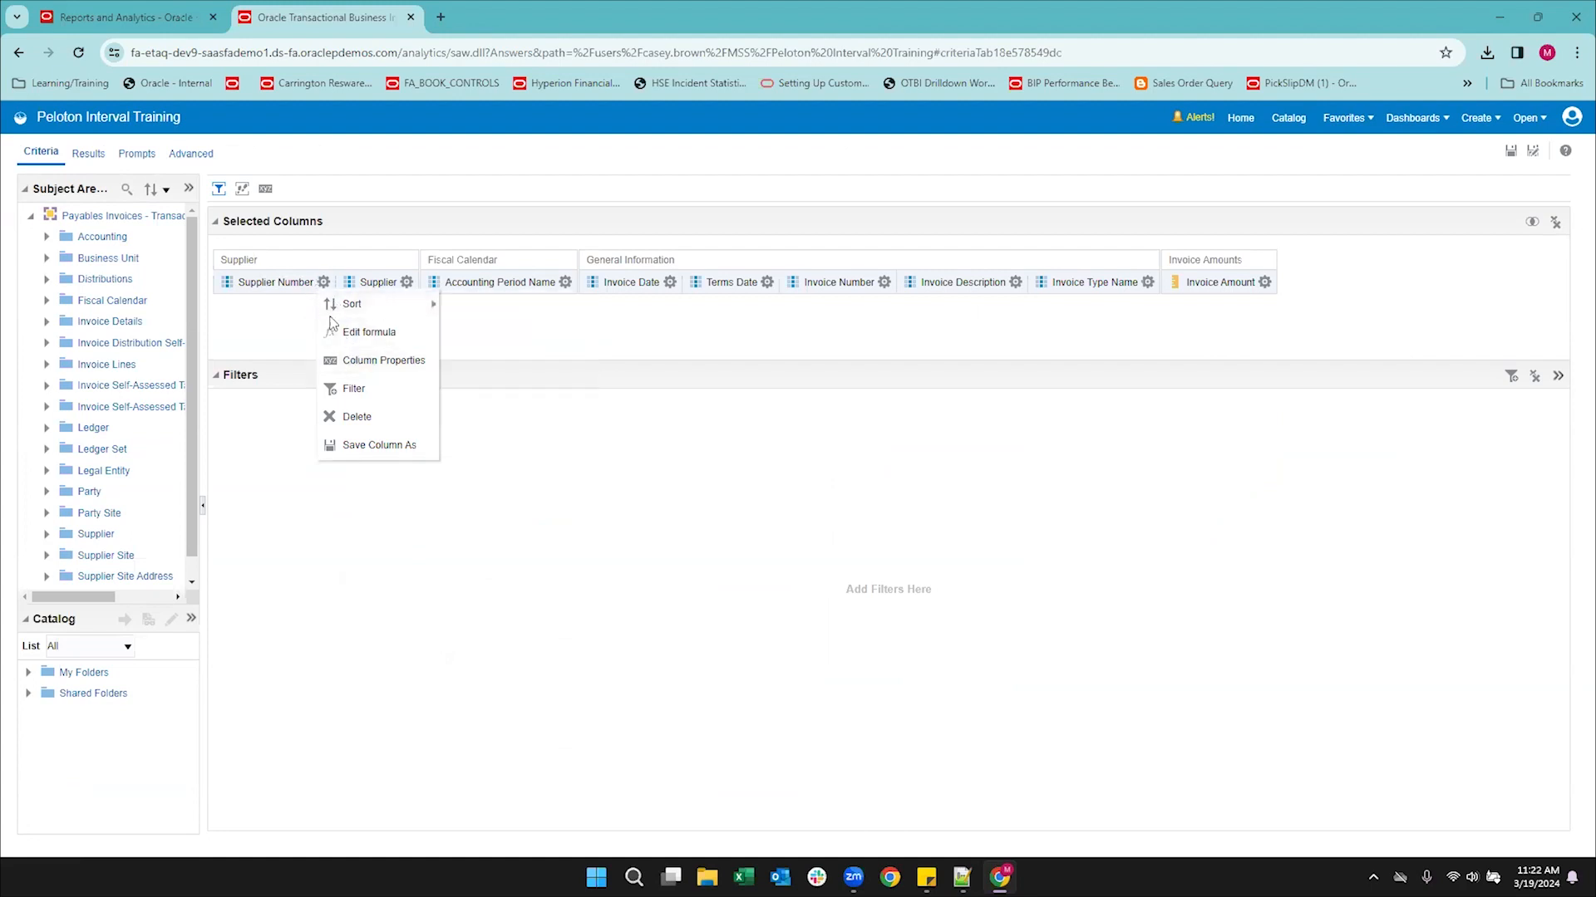
{"action": "left_click", "coordinate": [353, 389]}
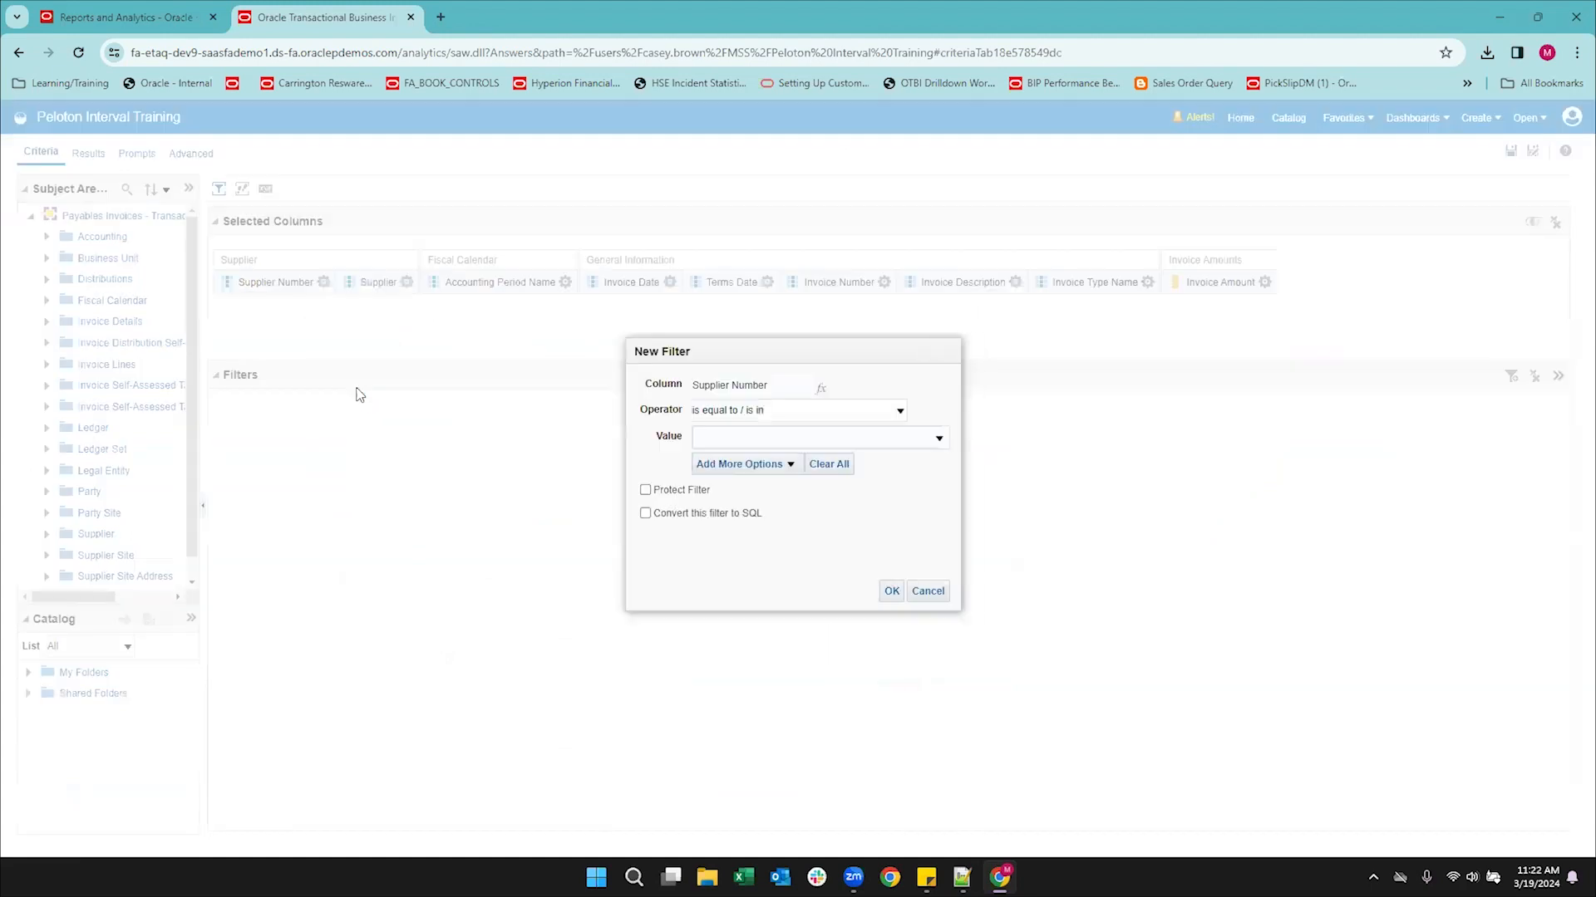
{"action": "left_click", "coordinate": [900, 412]}
{"action": "left_click_drag", "start_coordinate": [901, 460], "coordinate": [904, 531]}
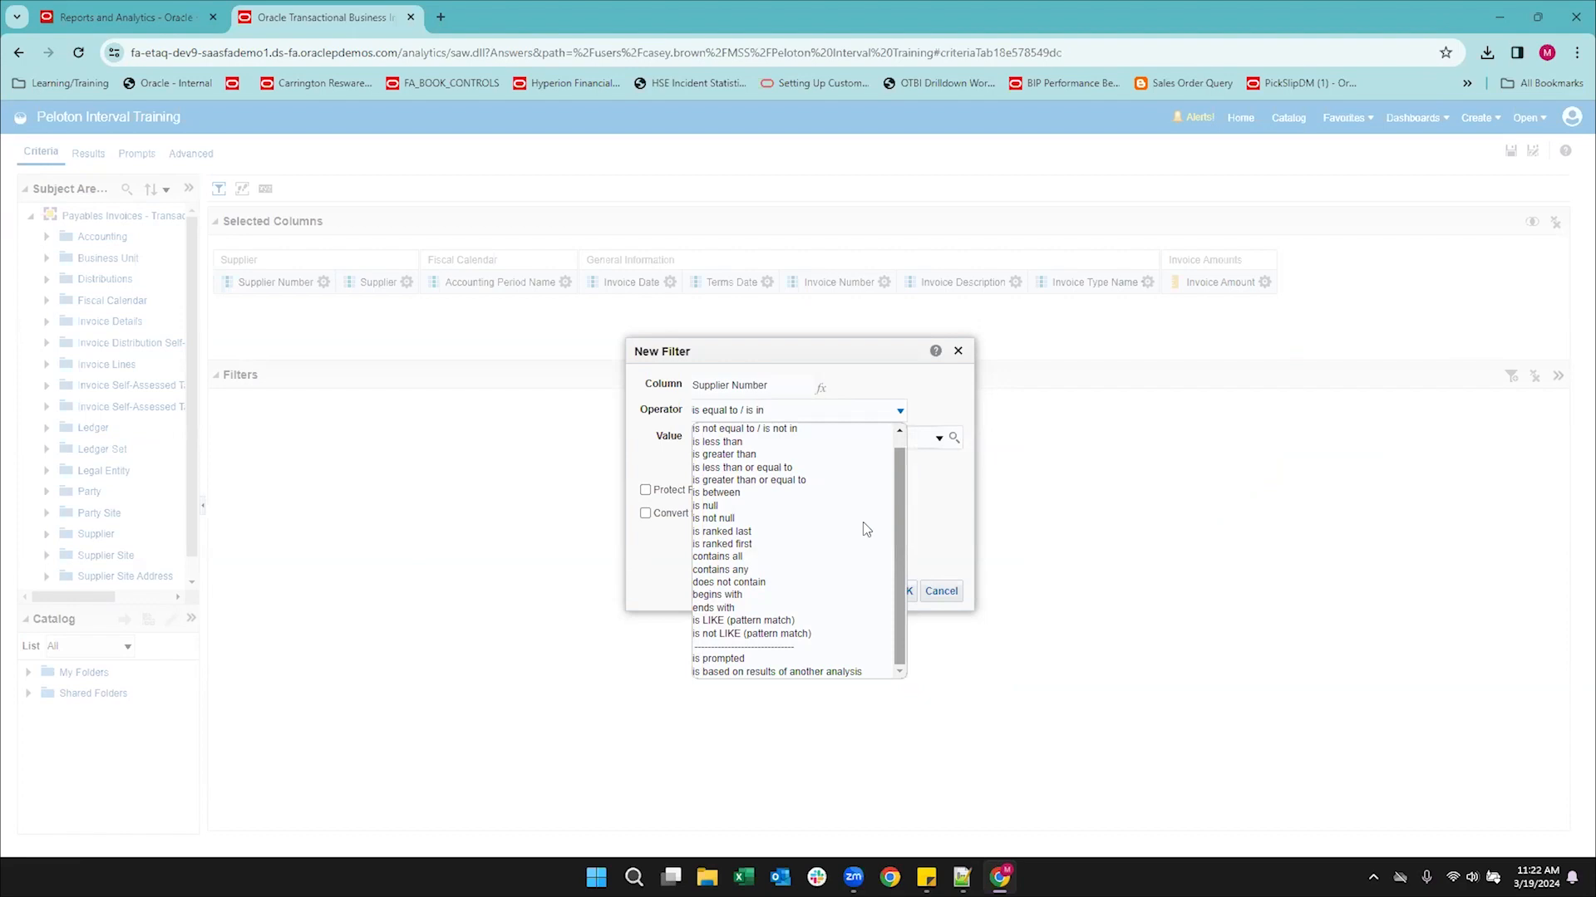
{"action": "left_click", "coordinate": [793, 504]}
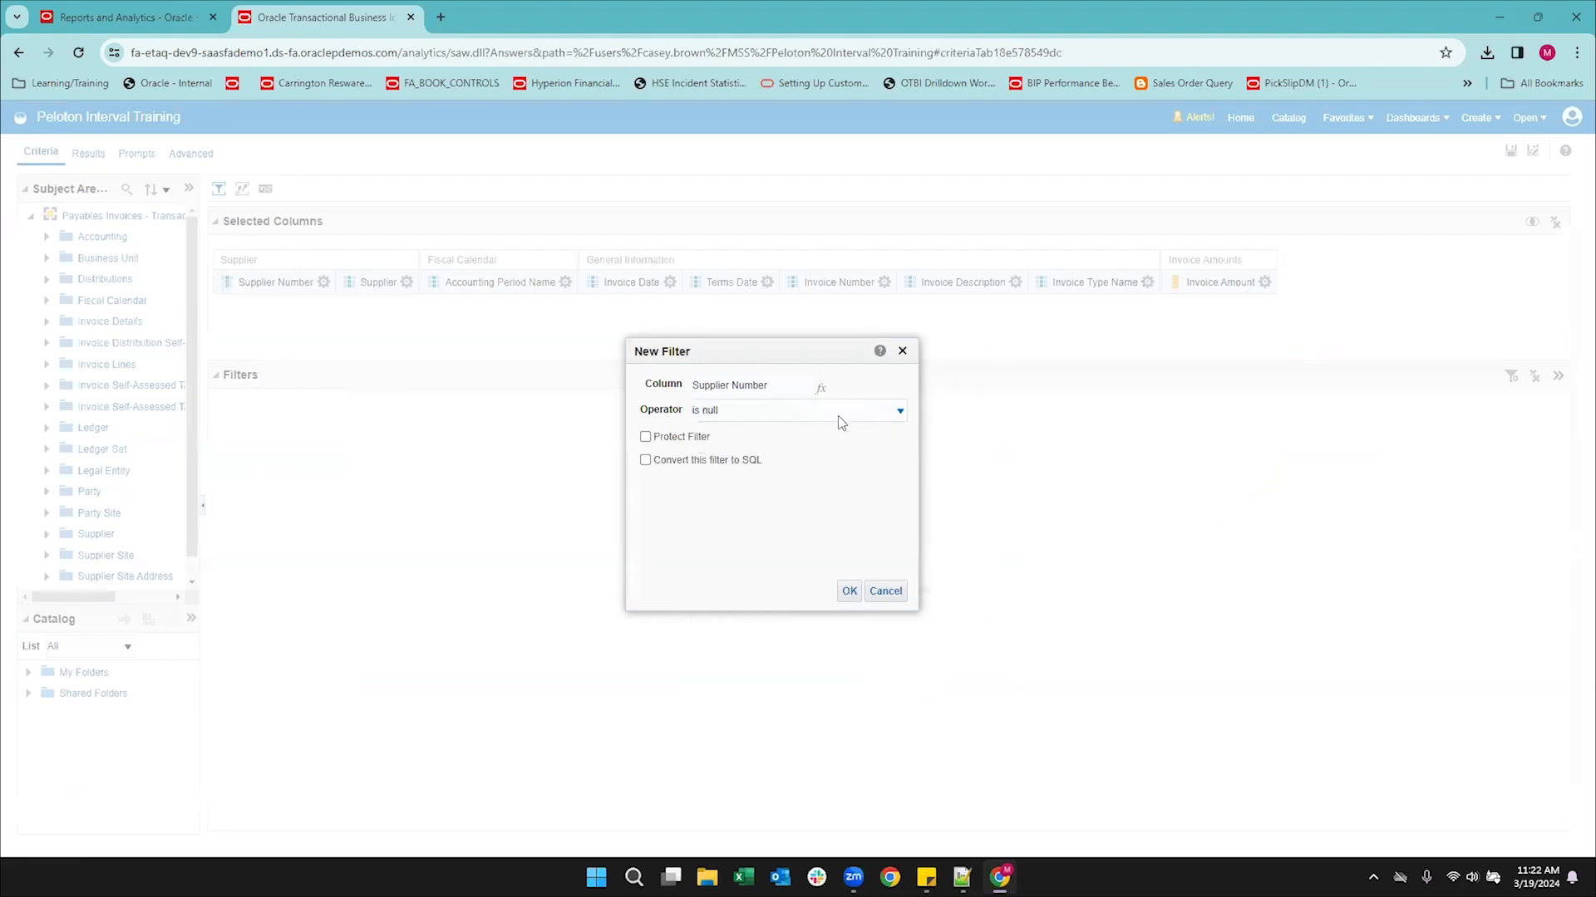
{"action": "left_click", "coordinate": [848, 590]}
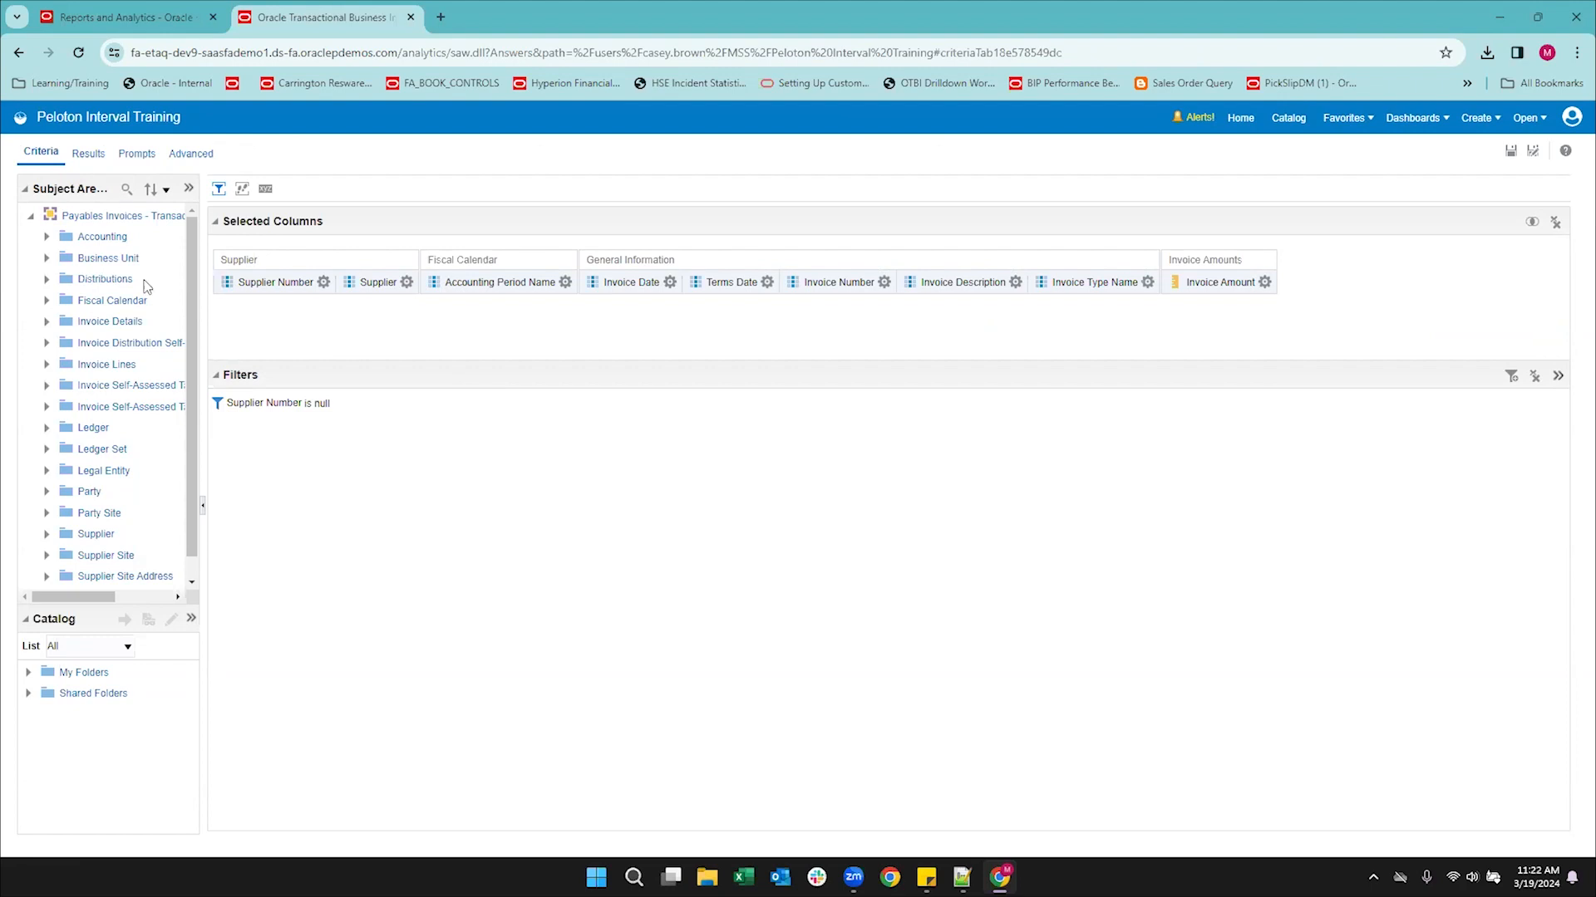
{"action": "left_click", "coordinate": [406, 282]}
{"action": "left_click", "coordinate": [341, 497]}
{"action": "left_click", "coordinate": [1513, 153]}
Examine the operators offered for another Supplier Number filter, and cancel the new filter.
{"action": "left_click", "coordinate": [323, 282]}
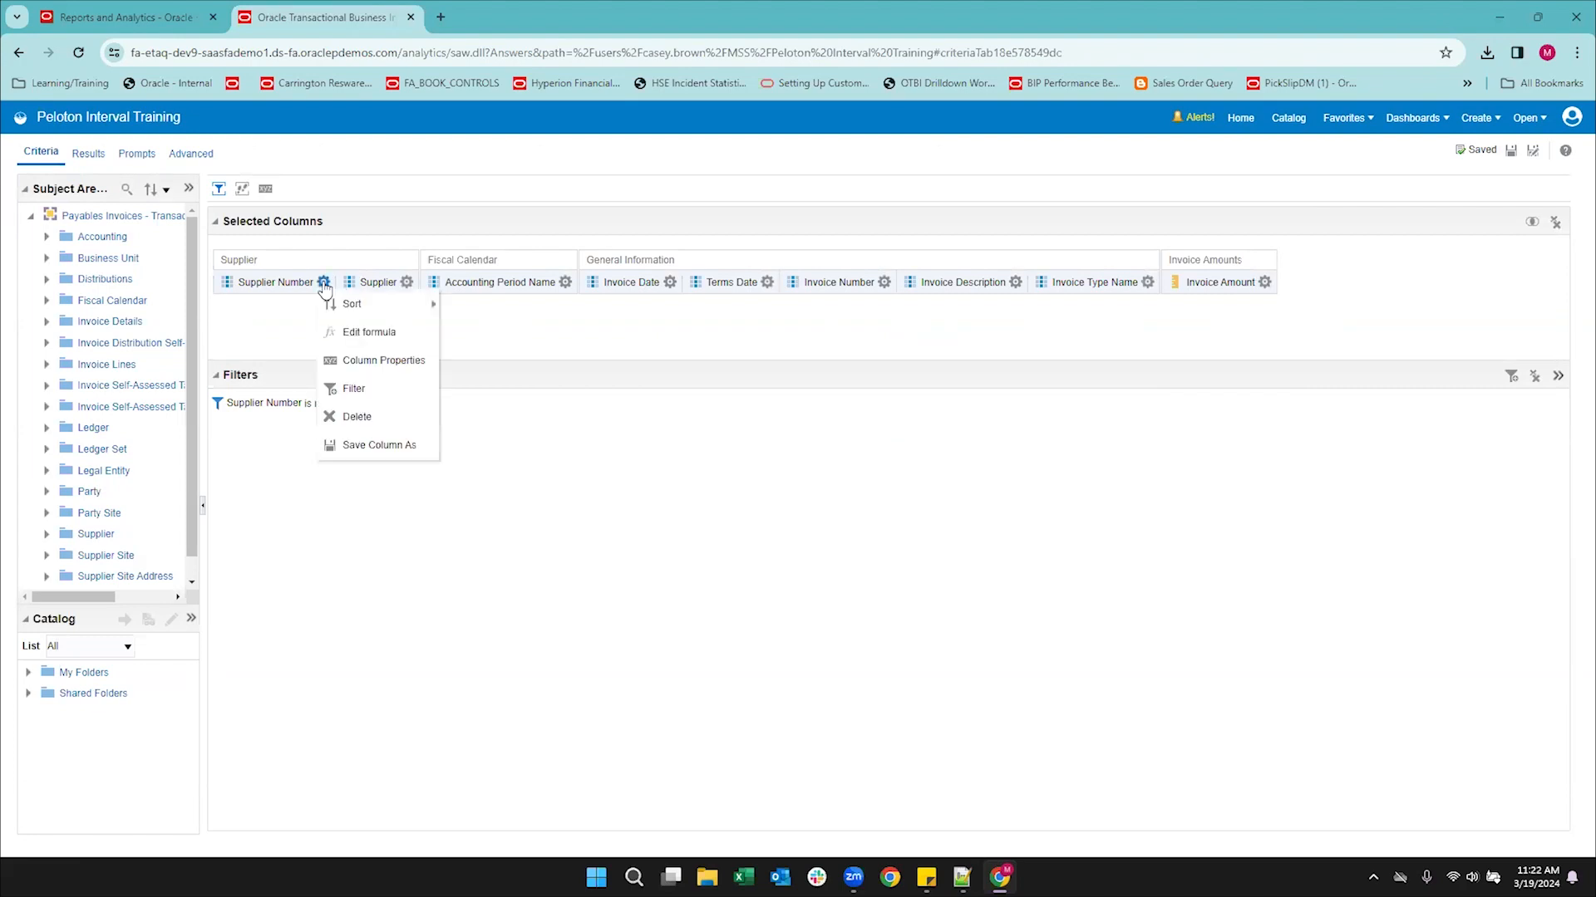
{"action": "left_click", "coordinate": [381, 389]}
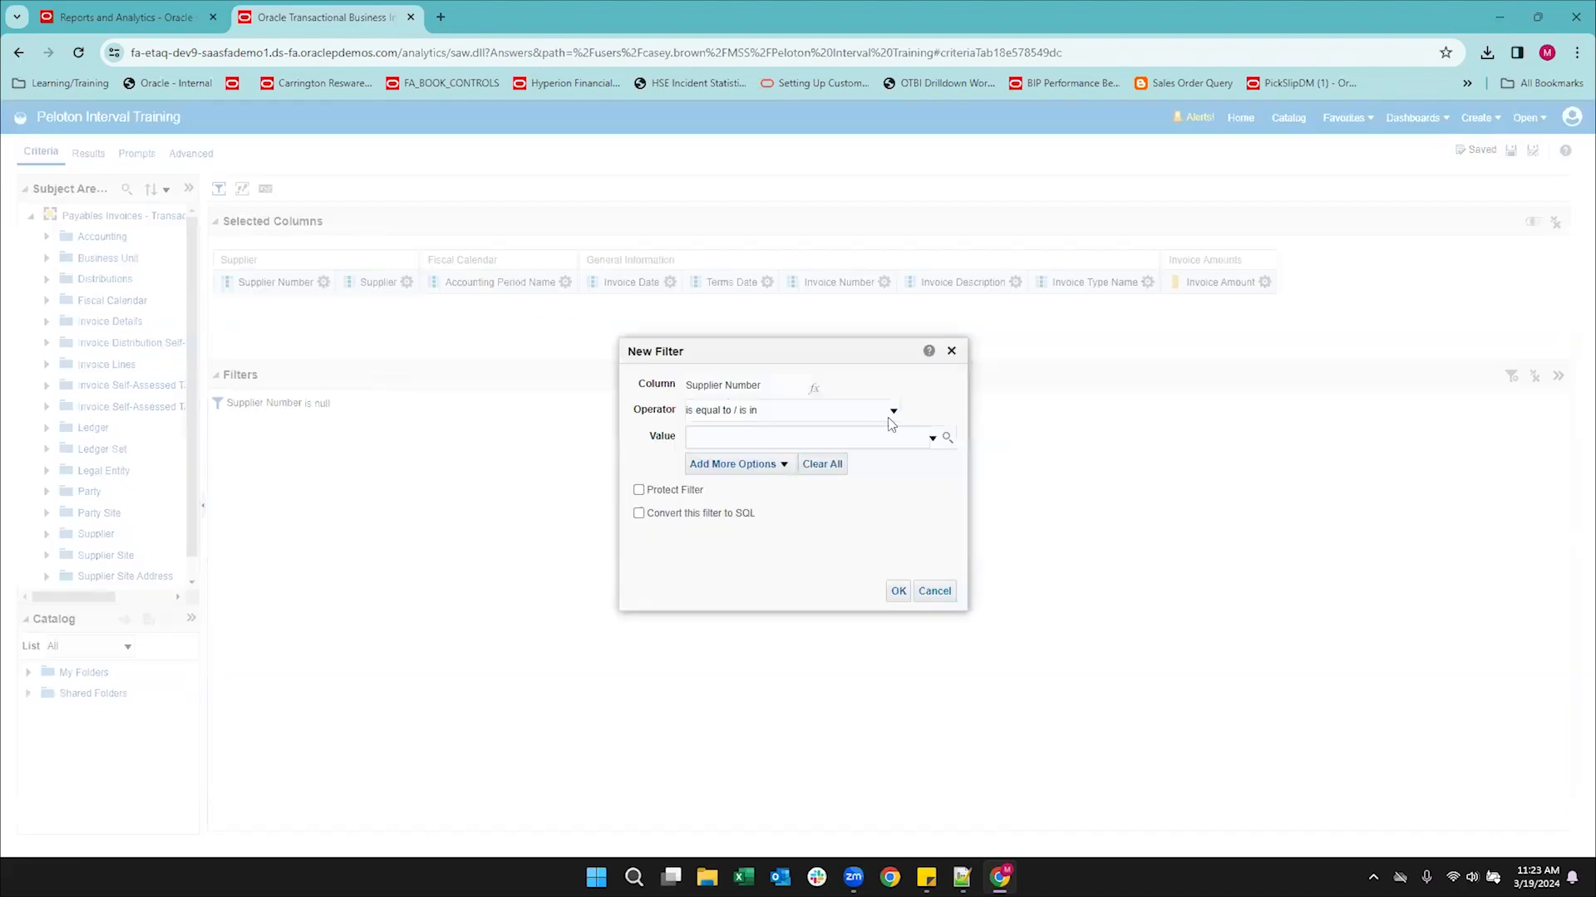
{"action": "left_click", "coordinate": [894, 412]}
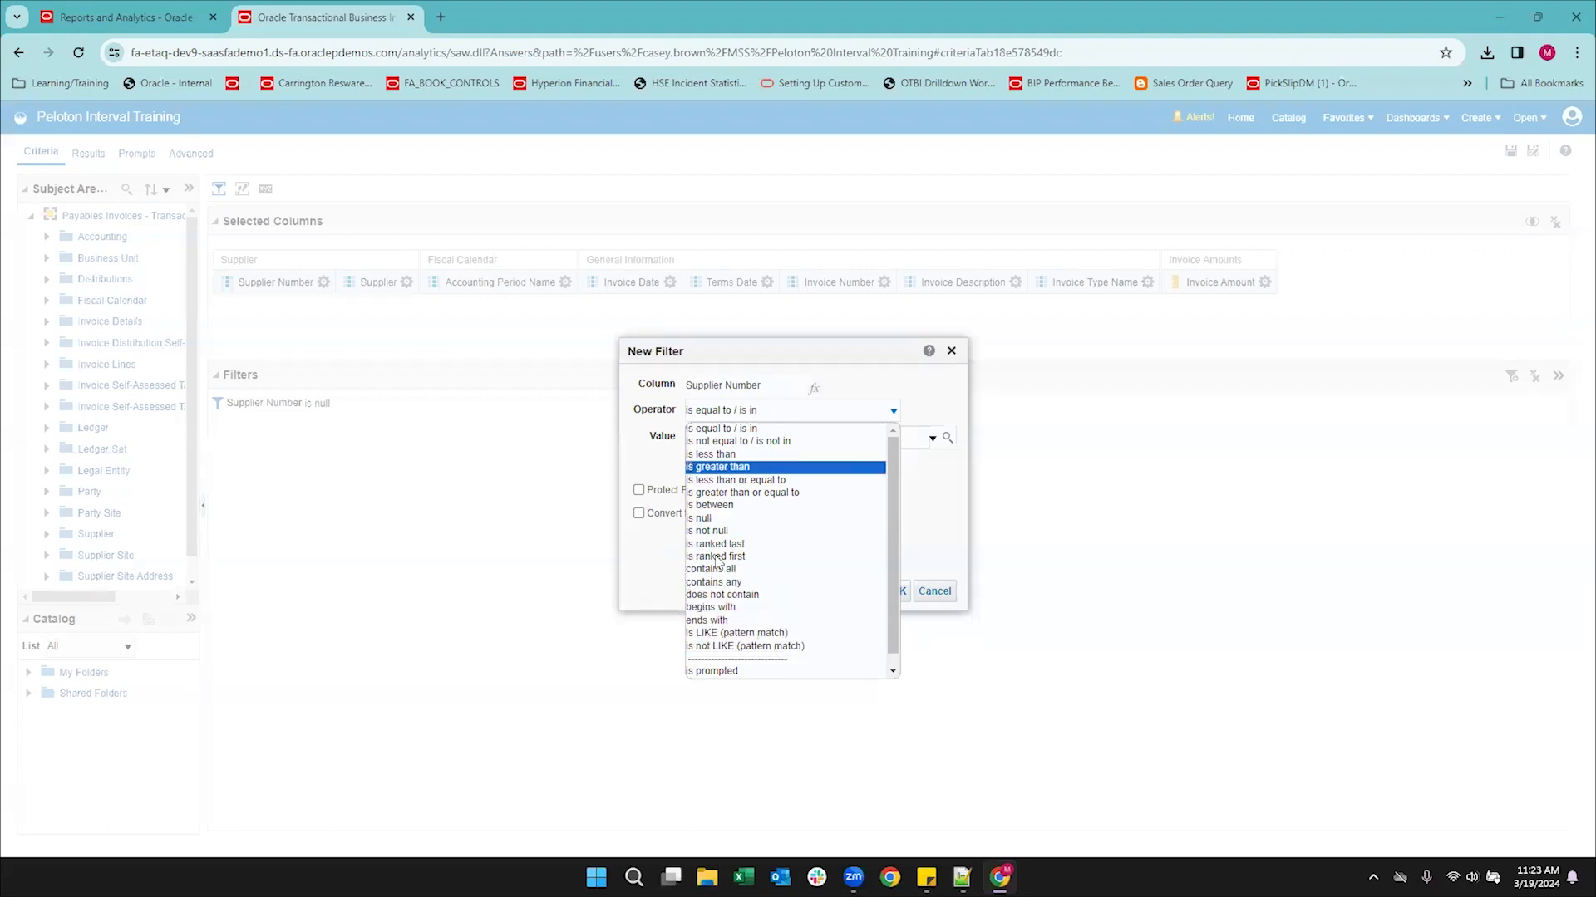
{"action": "scroll", "coordinate": [740, 656], "scroll_direction": "down", "scroll_amount": 1}
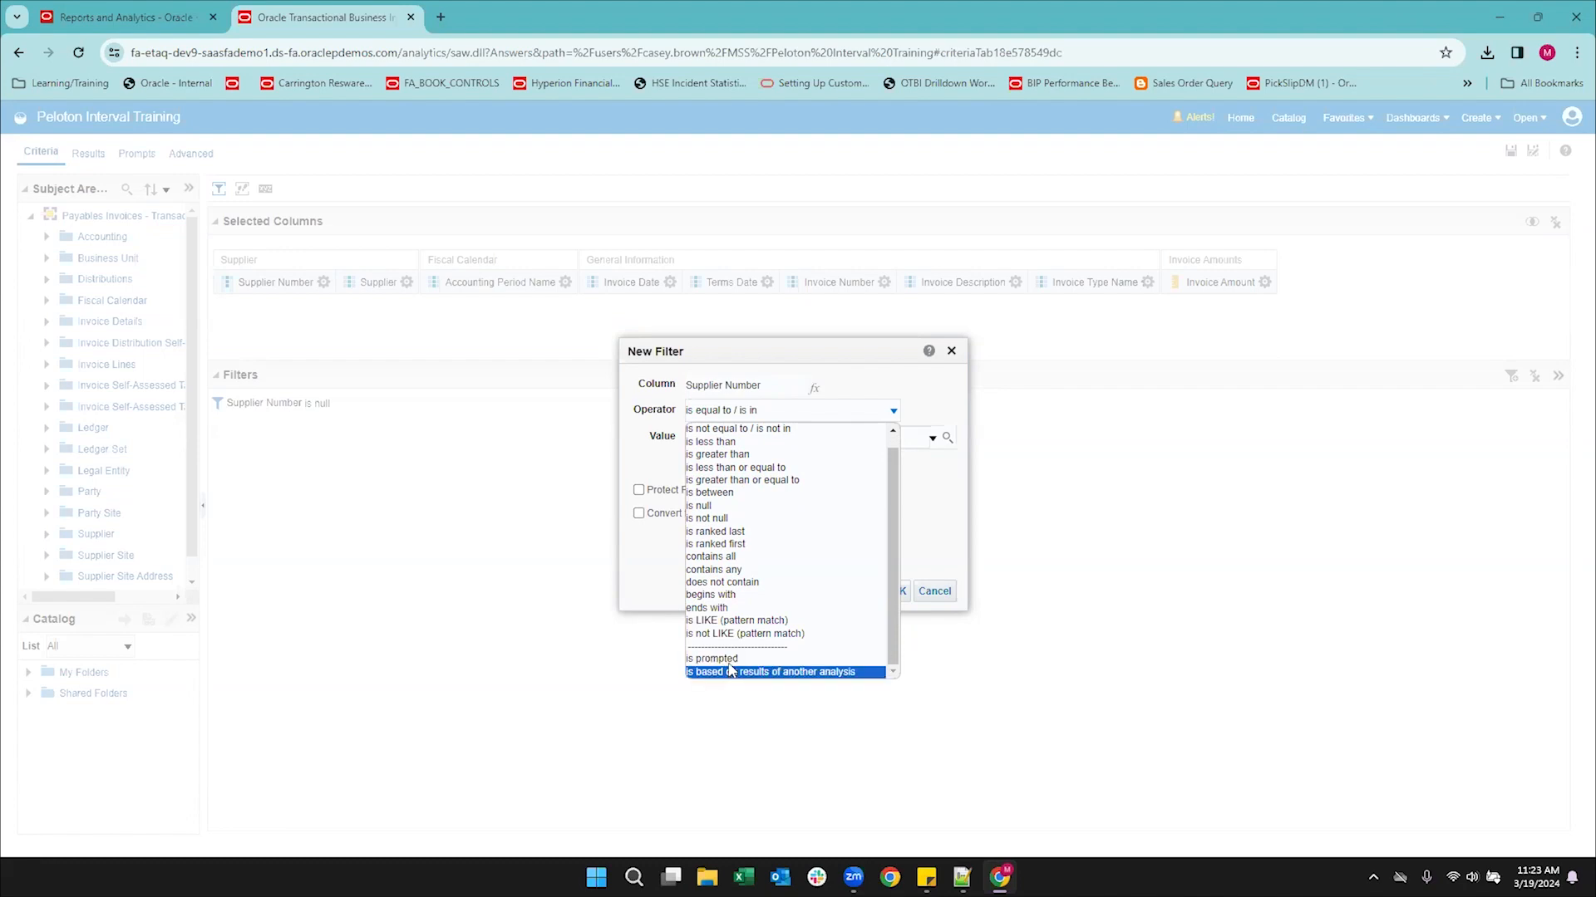
{"action": "scroll", "coordinate": [748, 544], "scroll_direction": "up", "scroll_amount": 1}
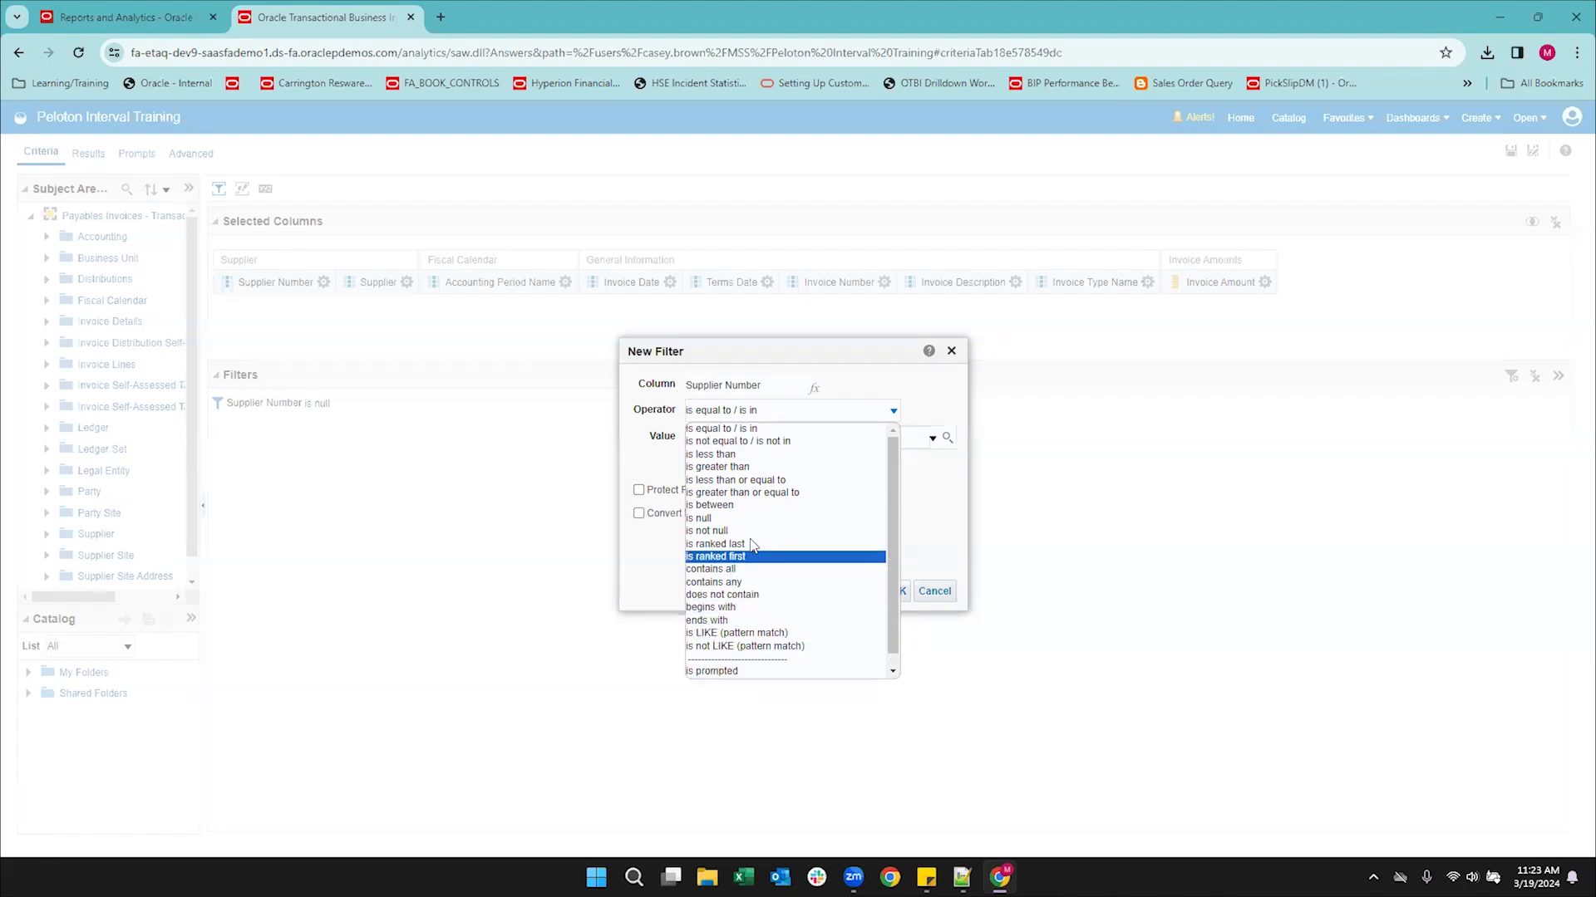
{"action": "left_click", "coordinate": [636, 456]}
{"action": "left_click", "coordinate": [934, 591]}
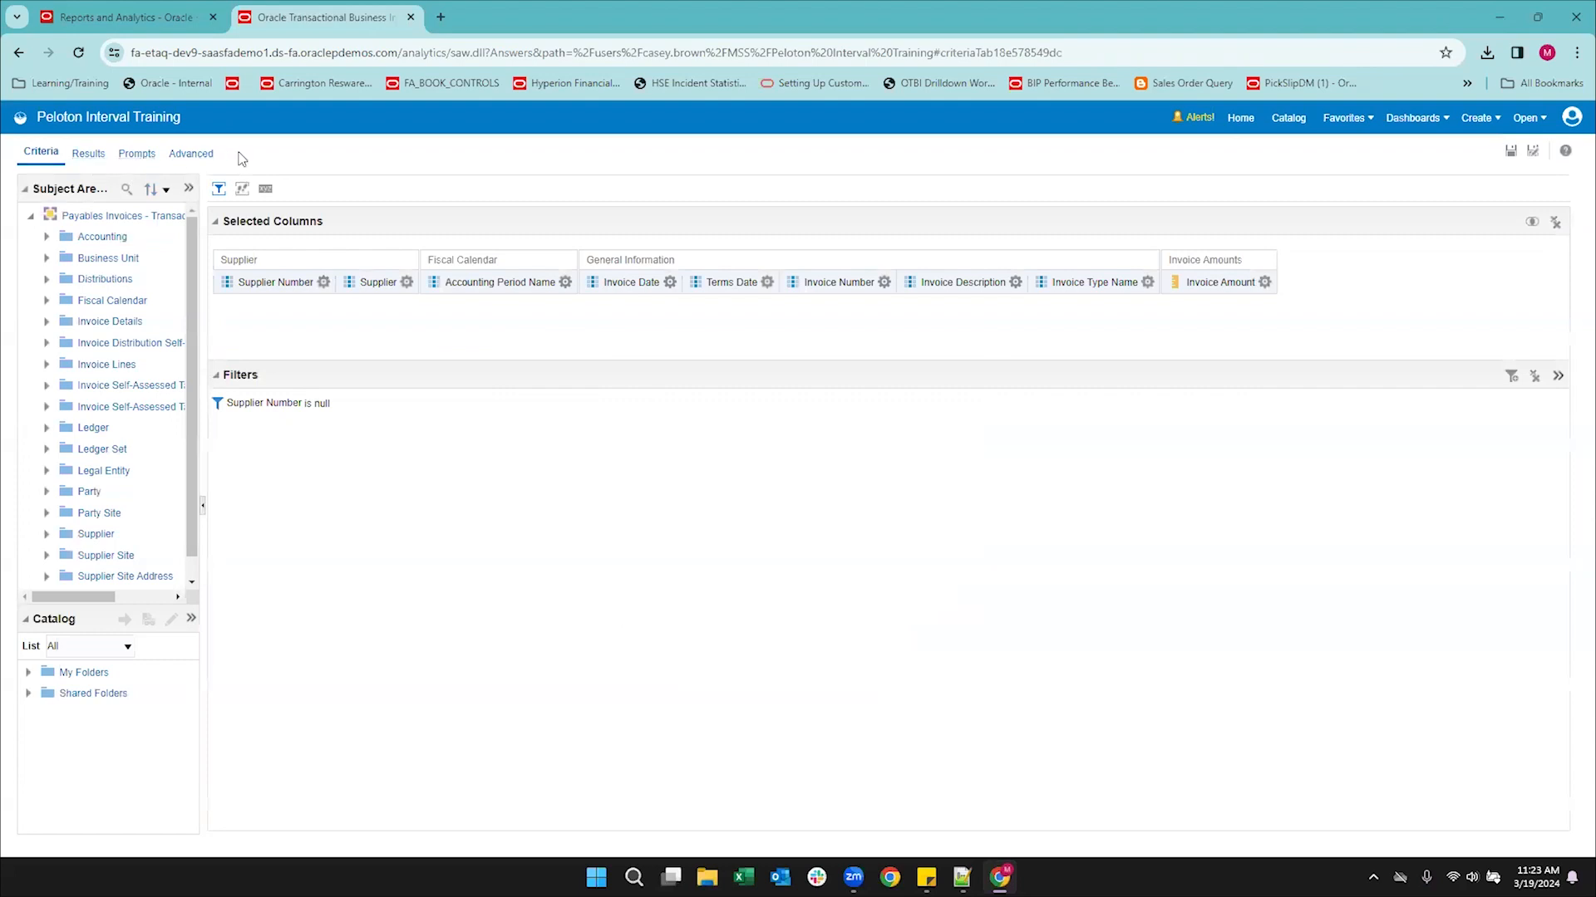
Create a column prompt for Accounting Period Name with the operator "is equal to / is in" and Choice List as user input.
{"action": "left_click", "coordinate": [137, 158]}
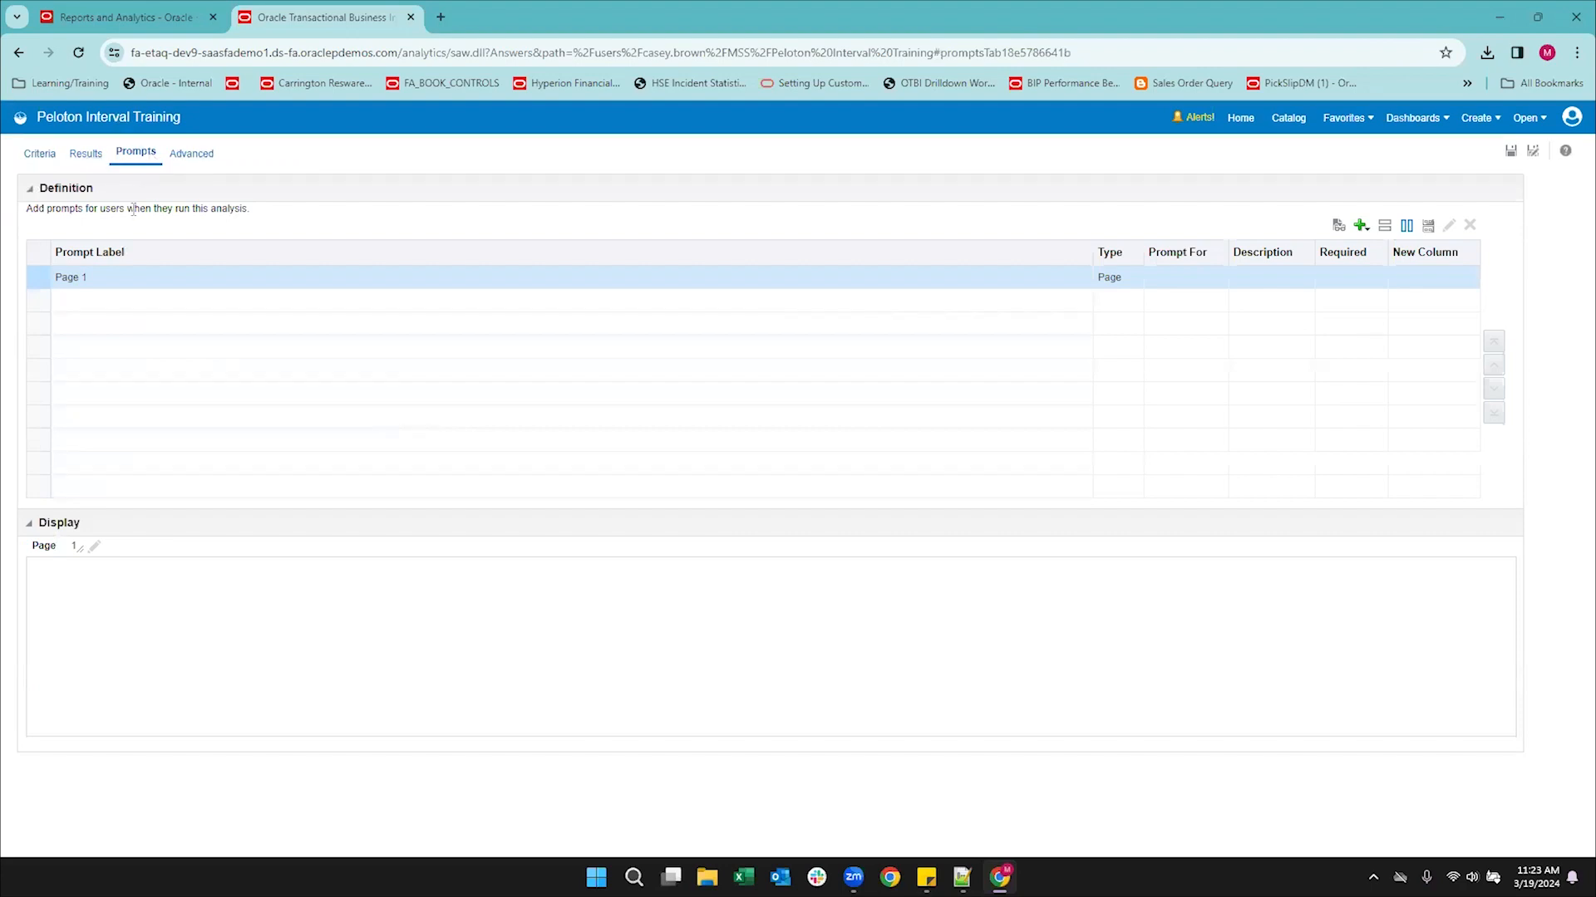
{"action": "left_click", "coordinate": [1364, 229]}
{"action": "mouse_move", "coordinate": [1378, 252]}
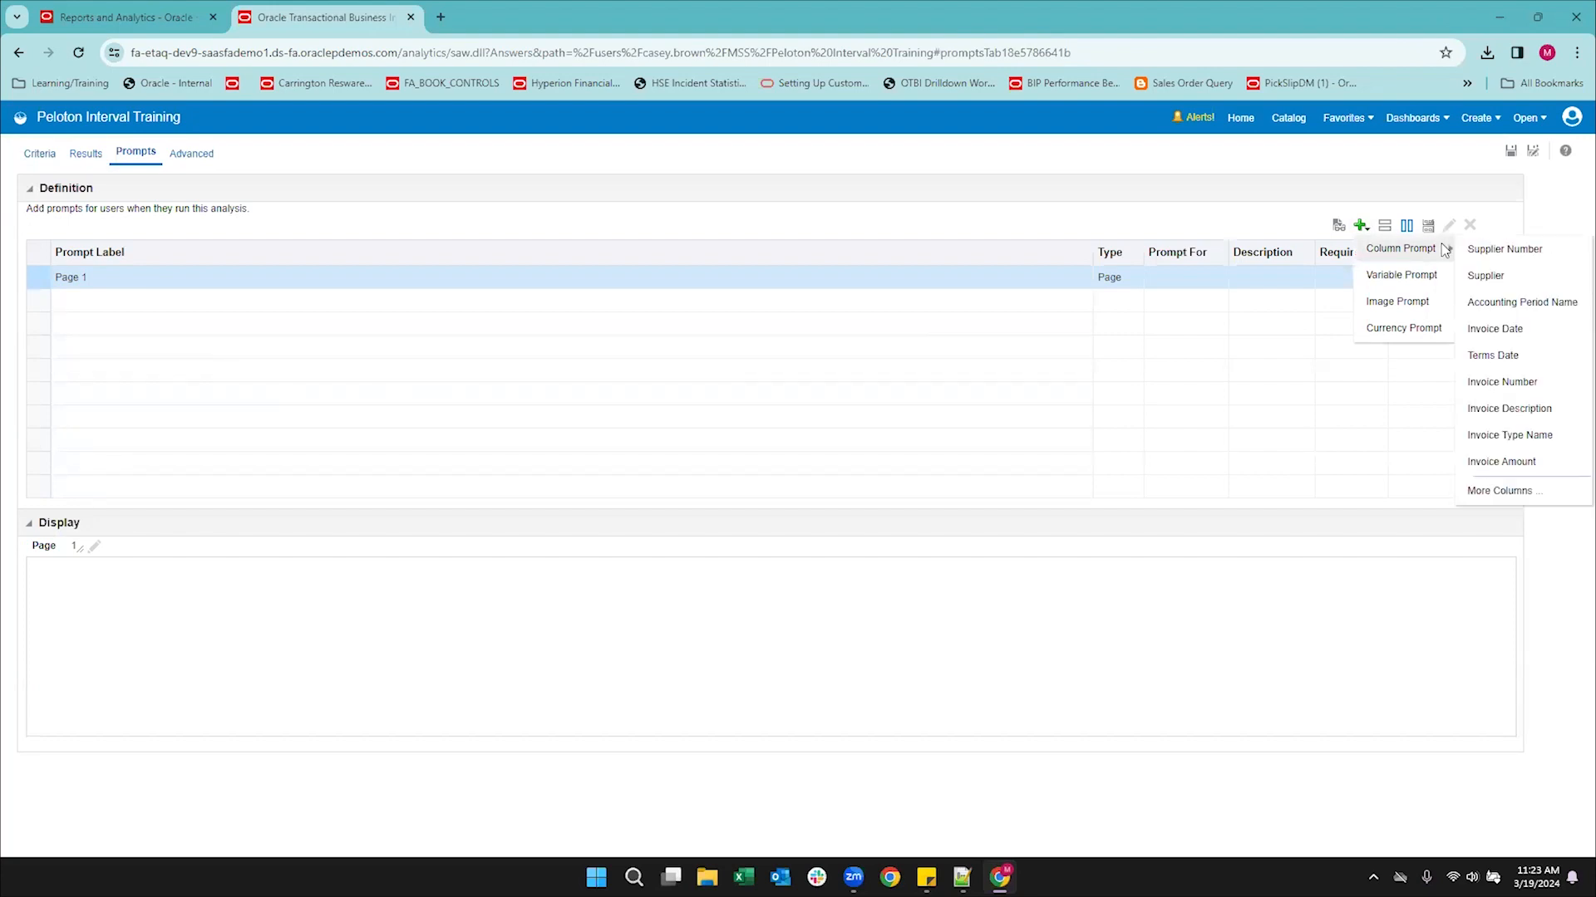
{"action": "left_click", "coordinate": [1530, 304]}
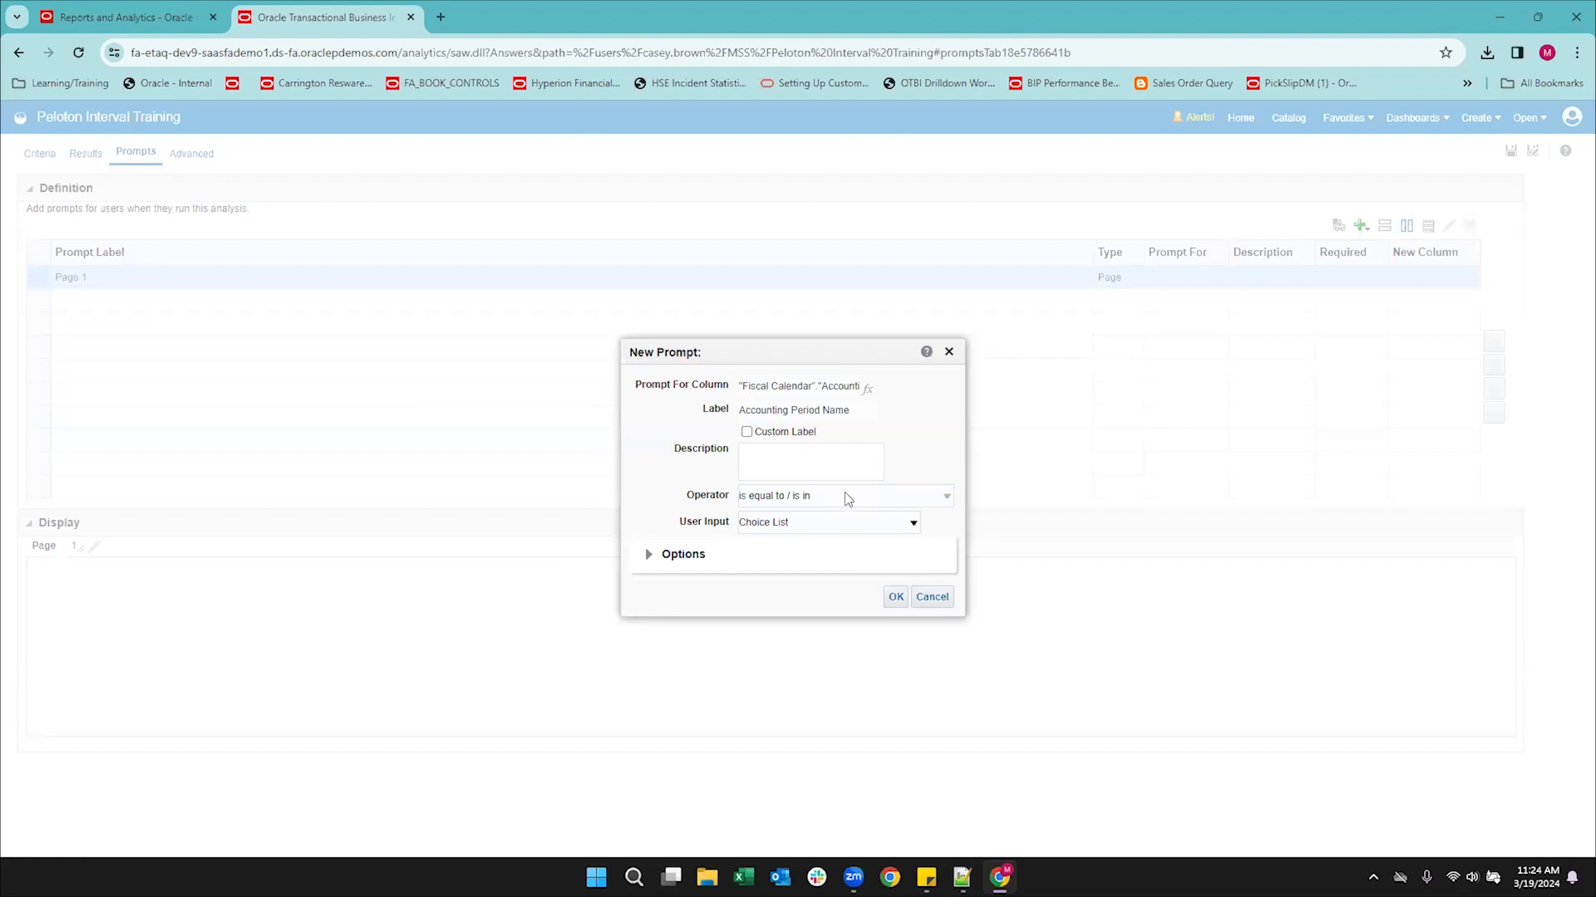
{"action": "left_click", "coordinate": [895, 498]}
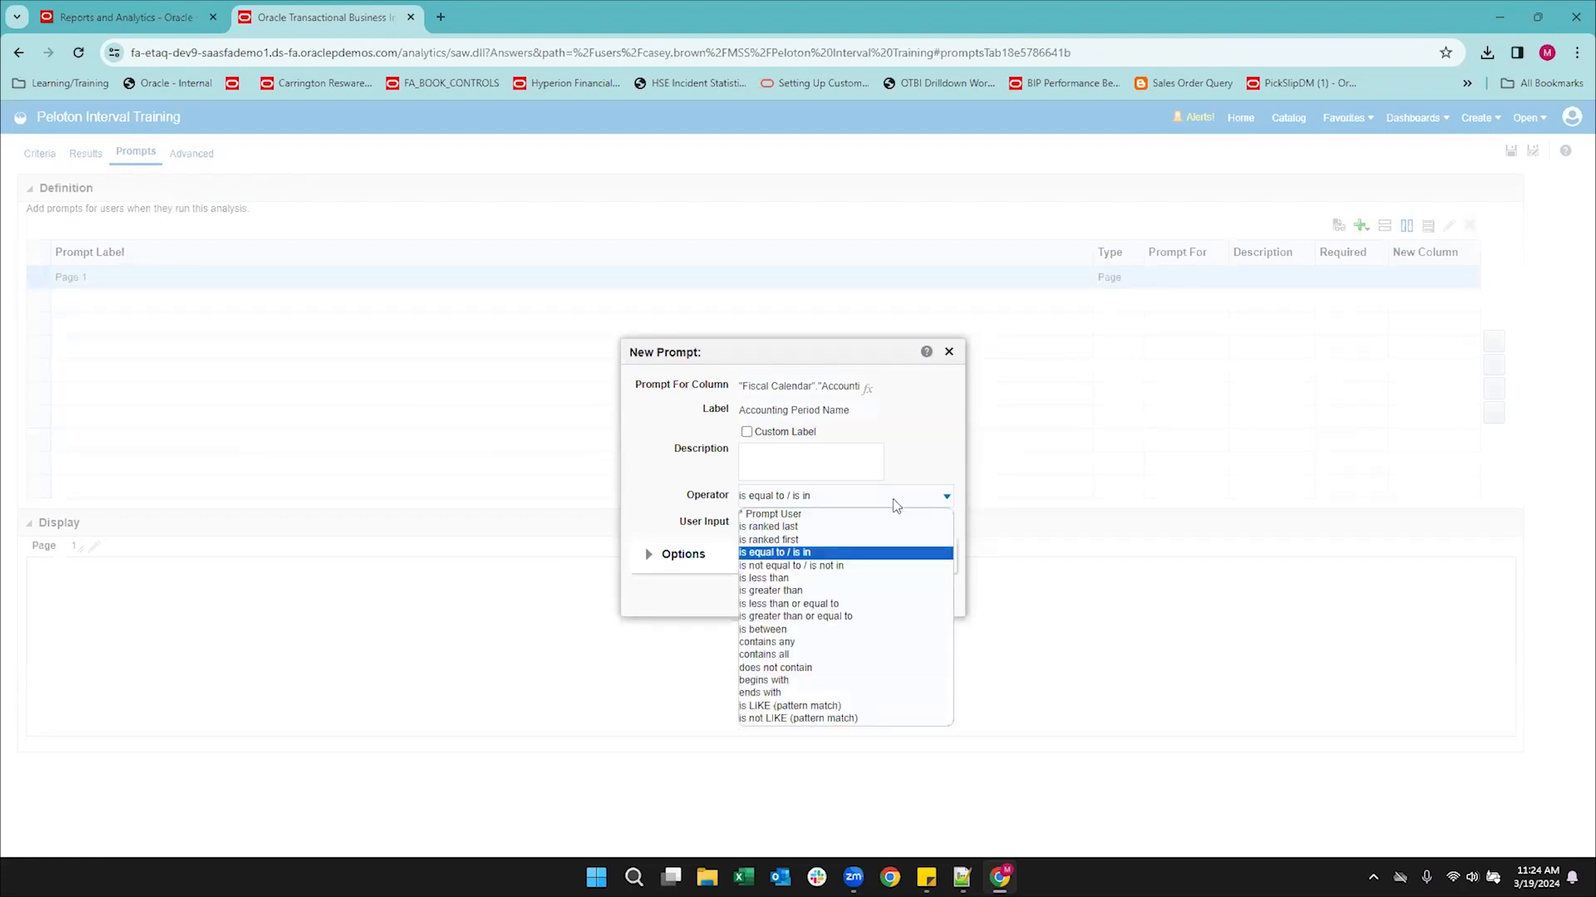
{"action": "left_click", "coordinate": [860, 555]}
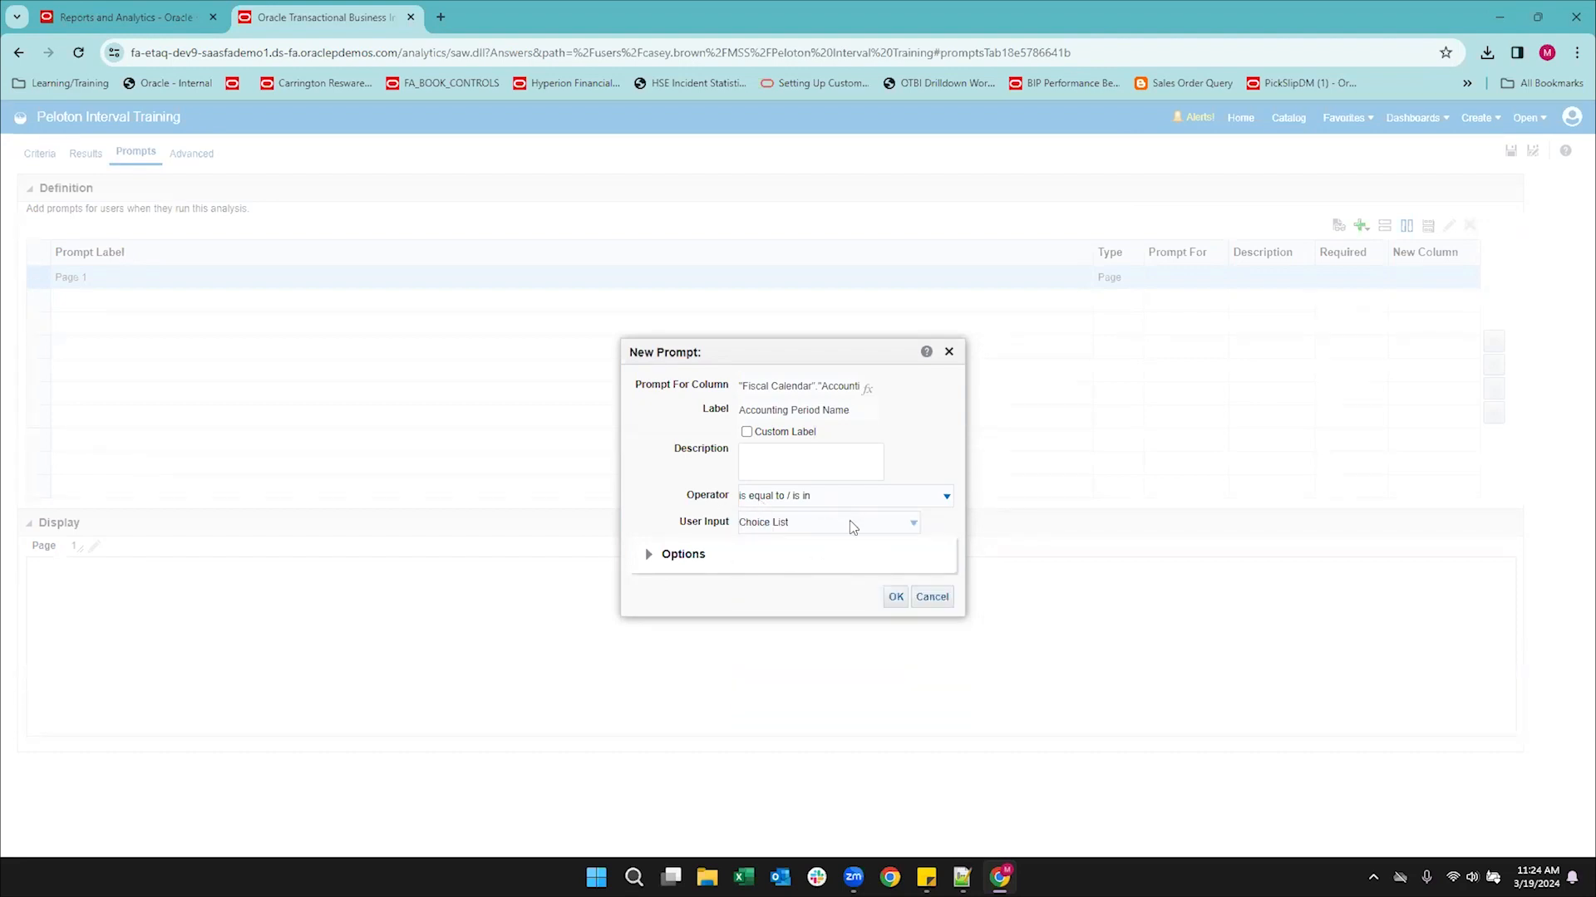
{"action": "left_click", "coordinate": [831, 529]}
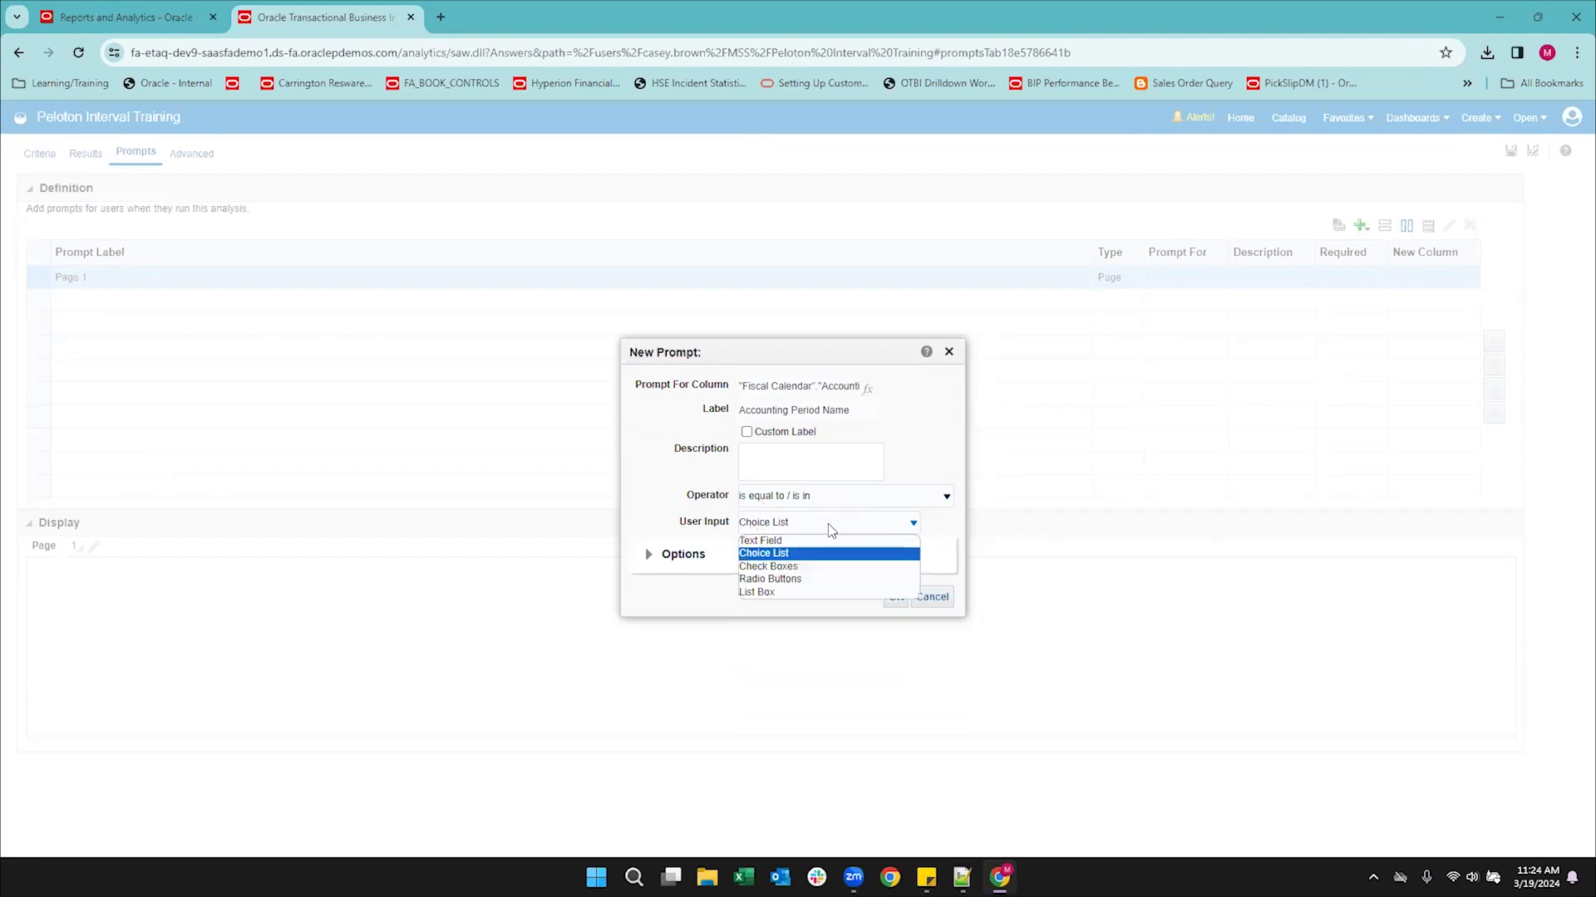
{"action": "left_click", "coordinate": [831, 530]}
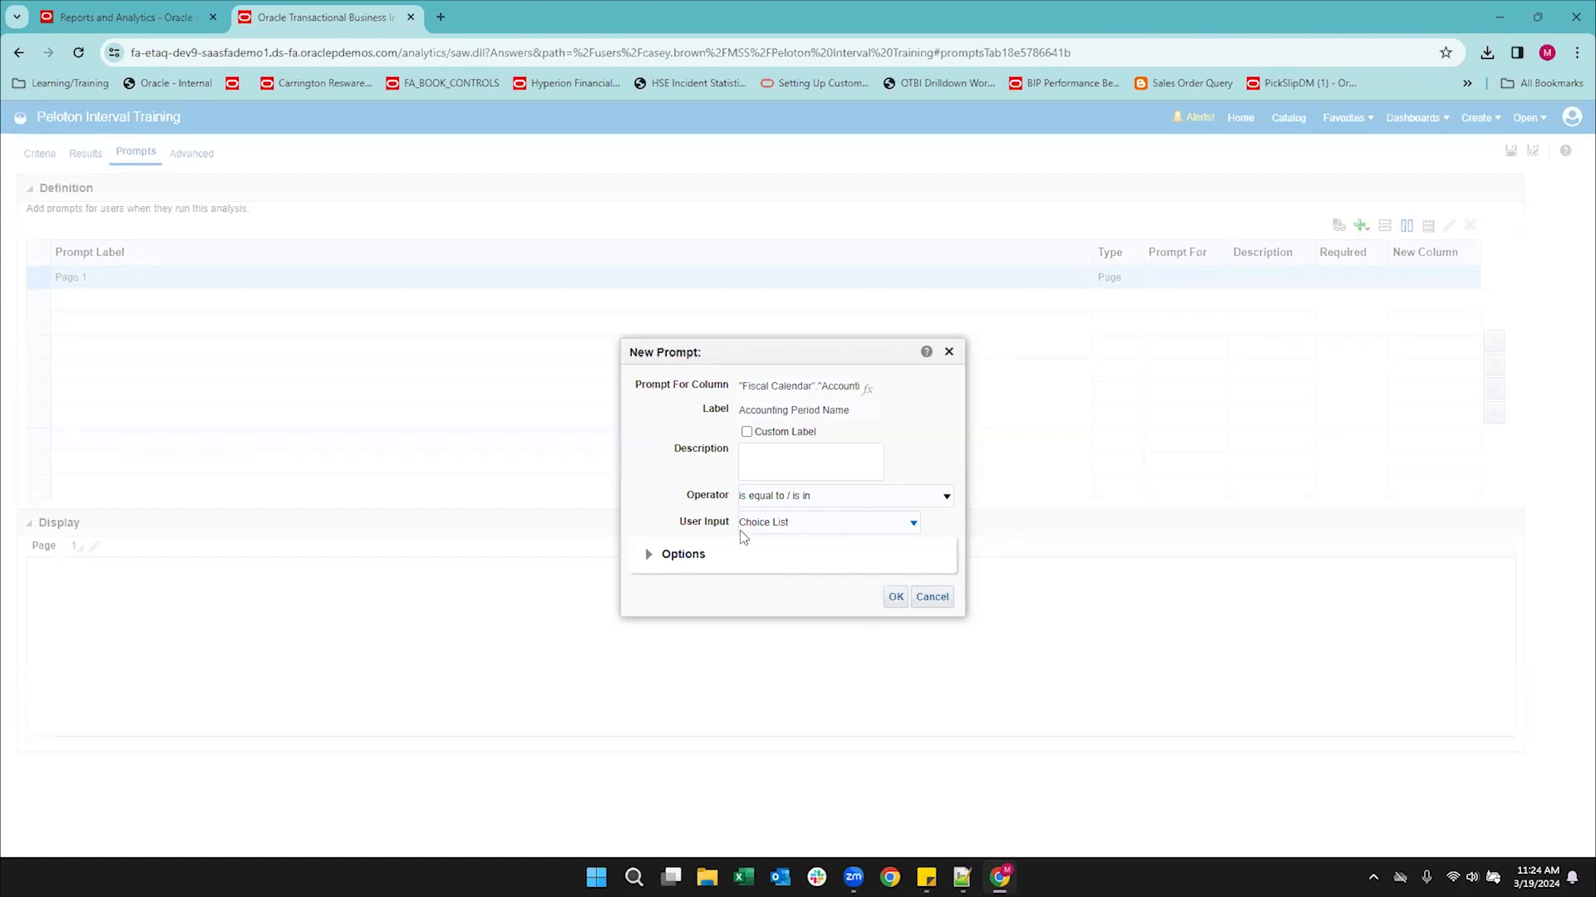
Include the "All Column Values" choice in the prompt's list, make All Column Values the default selection, and accept the prompt.
{"action": "left_click", "coordinate": [649, 556]}
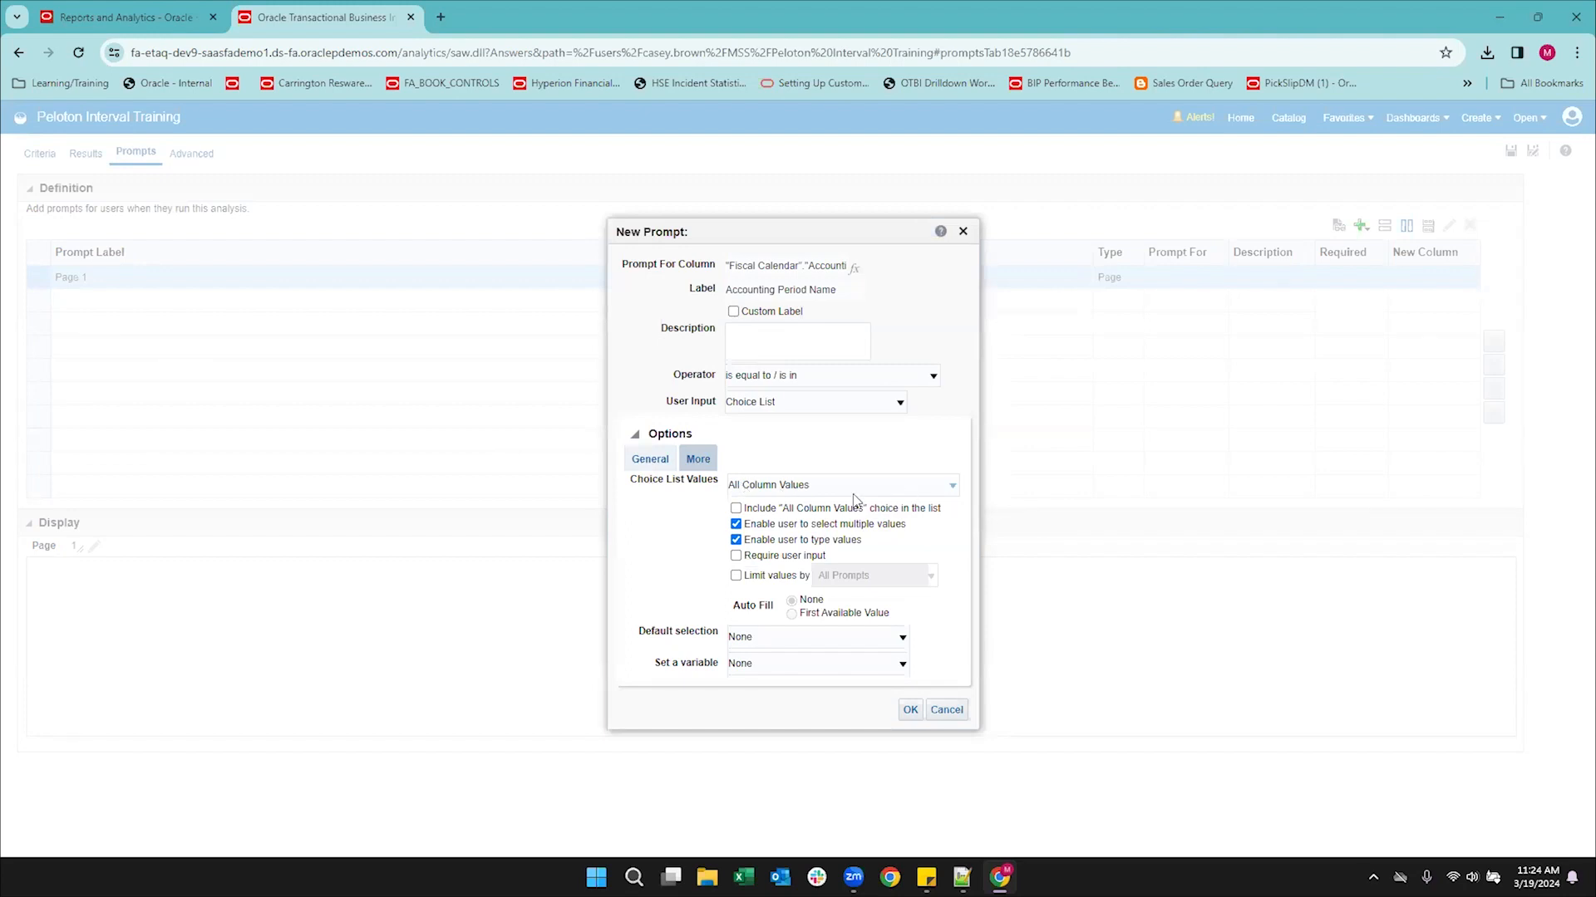
{"action": "left_click", "coordinate": [736, 509]}
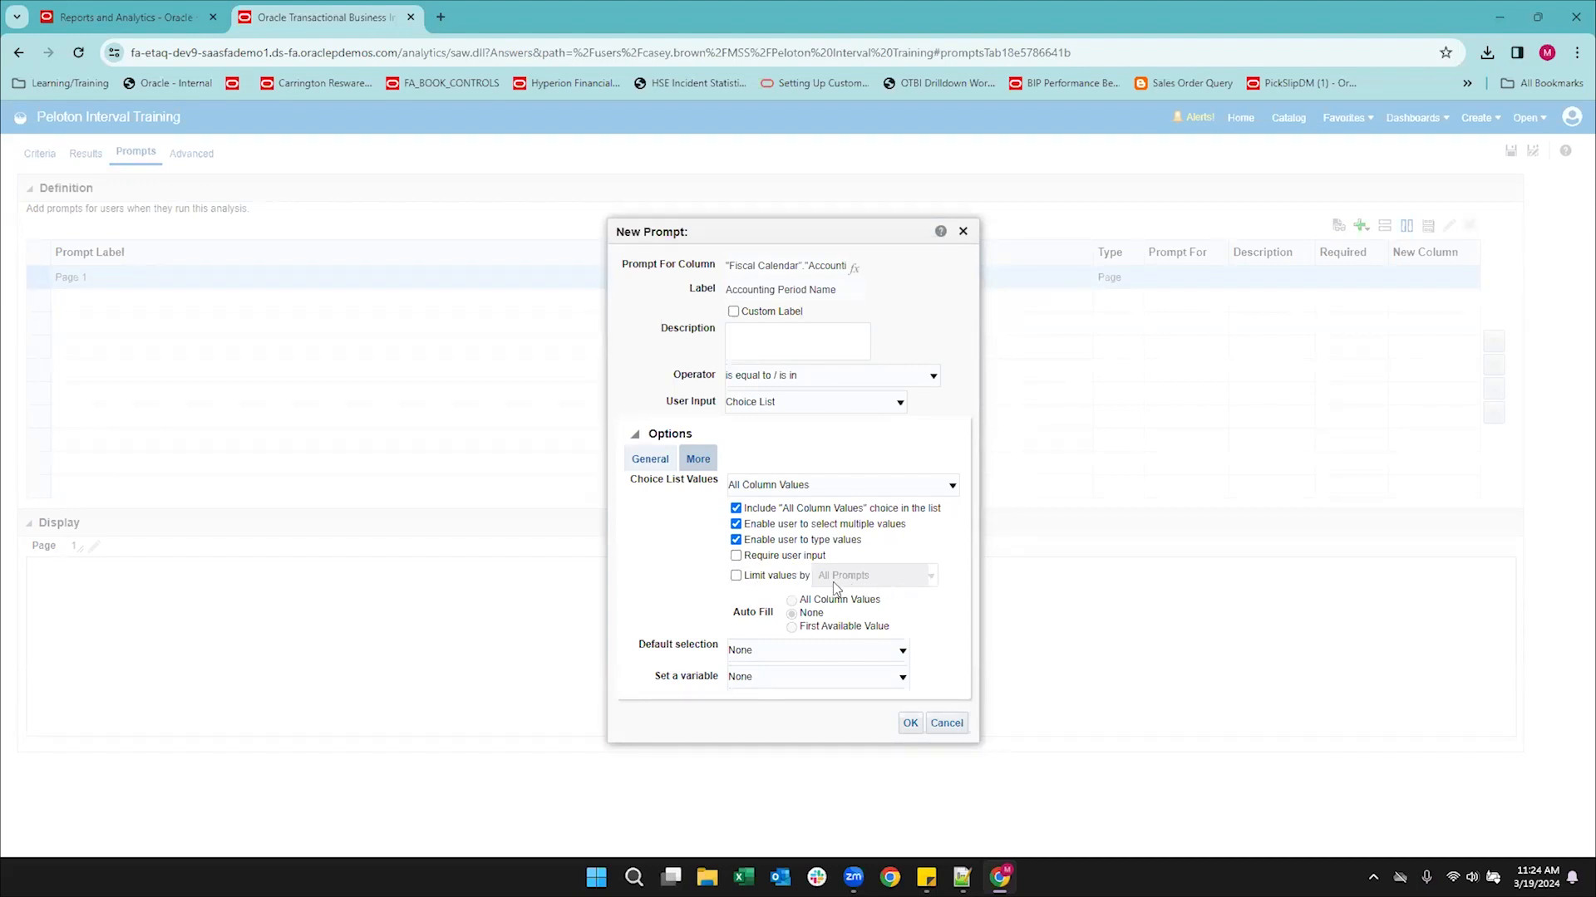
{"action": "left_click", "coordinate": [758, 652]}
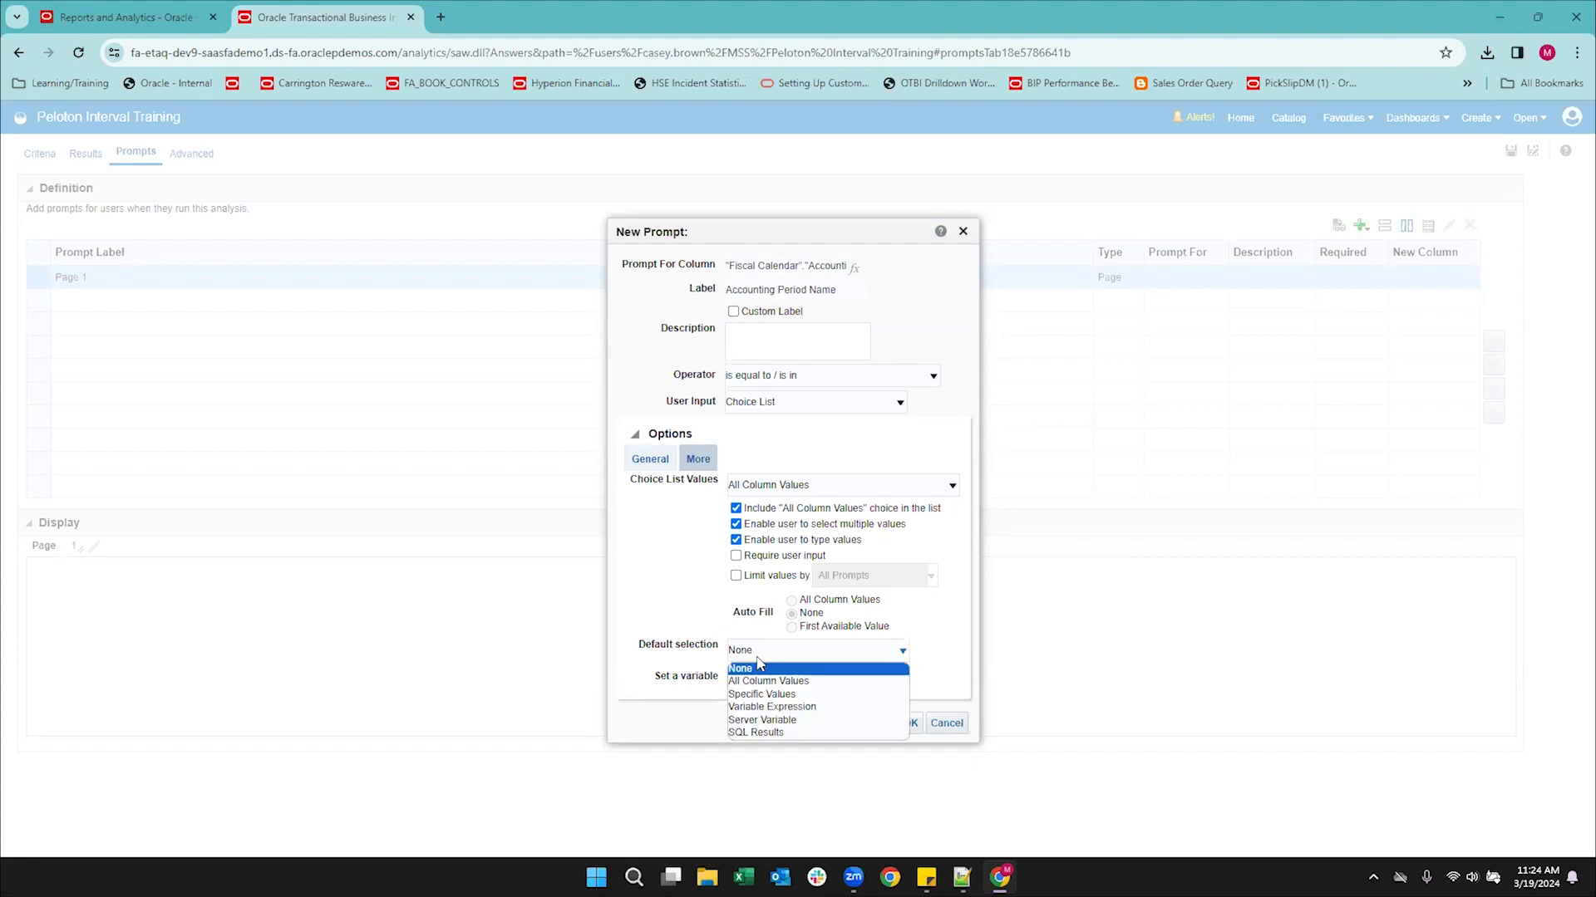
{"action": "left_click", "coordinate": [764, 681]}
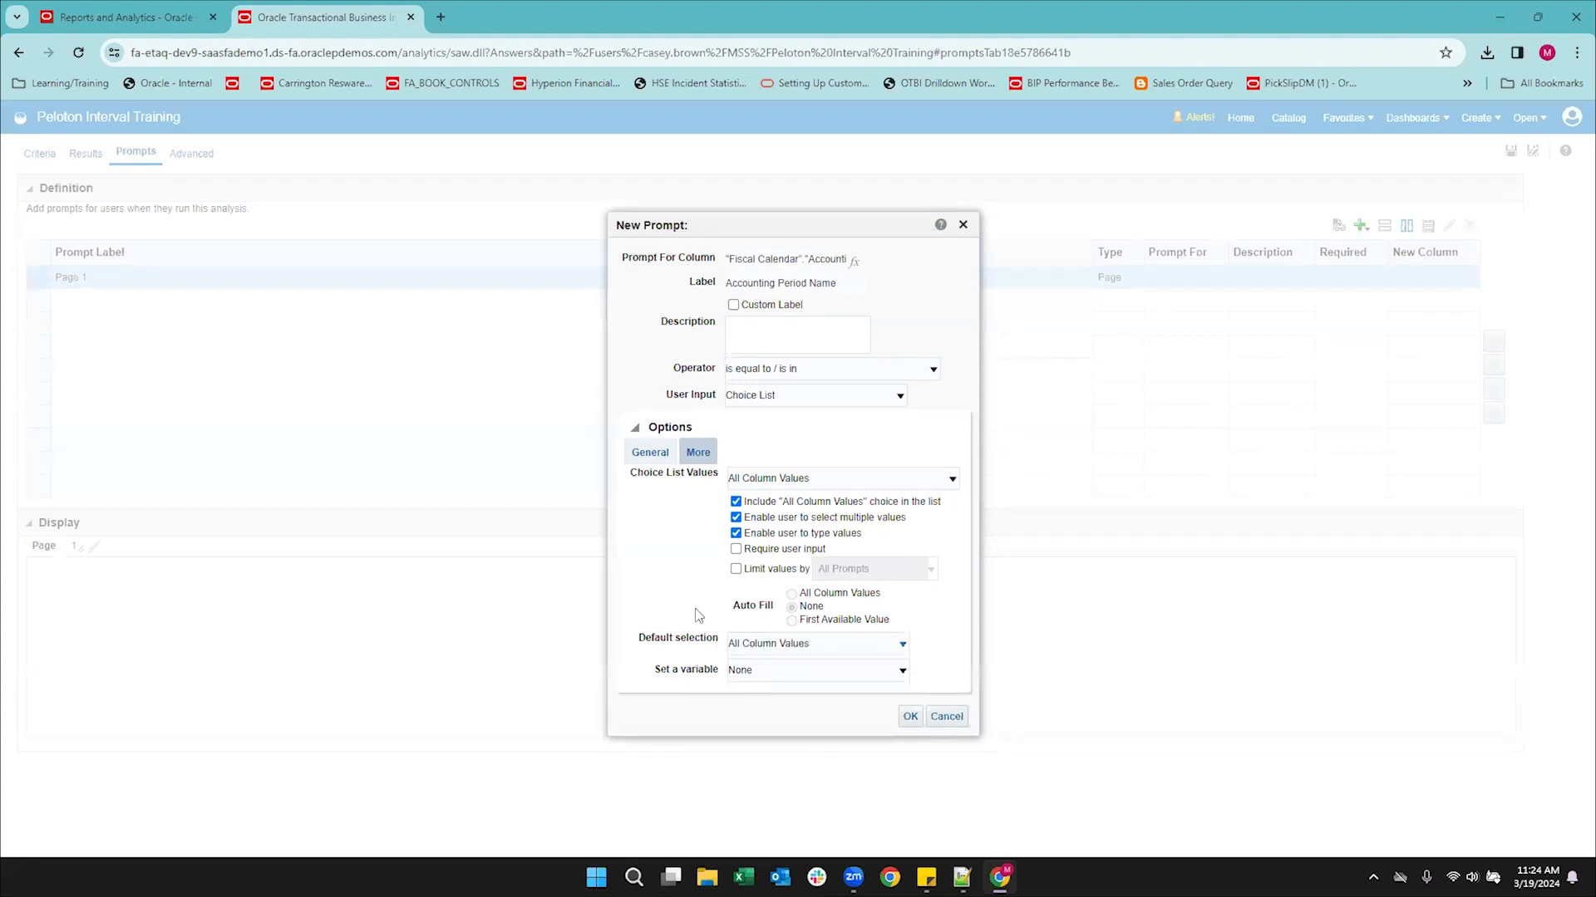
{"action": "left_click", "coordinate": [910, 717]}
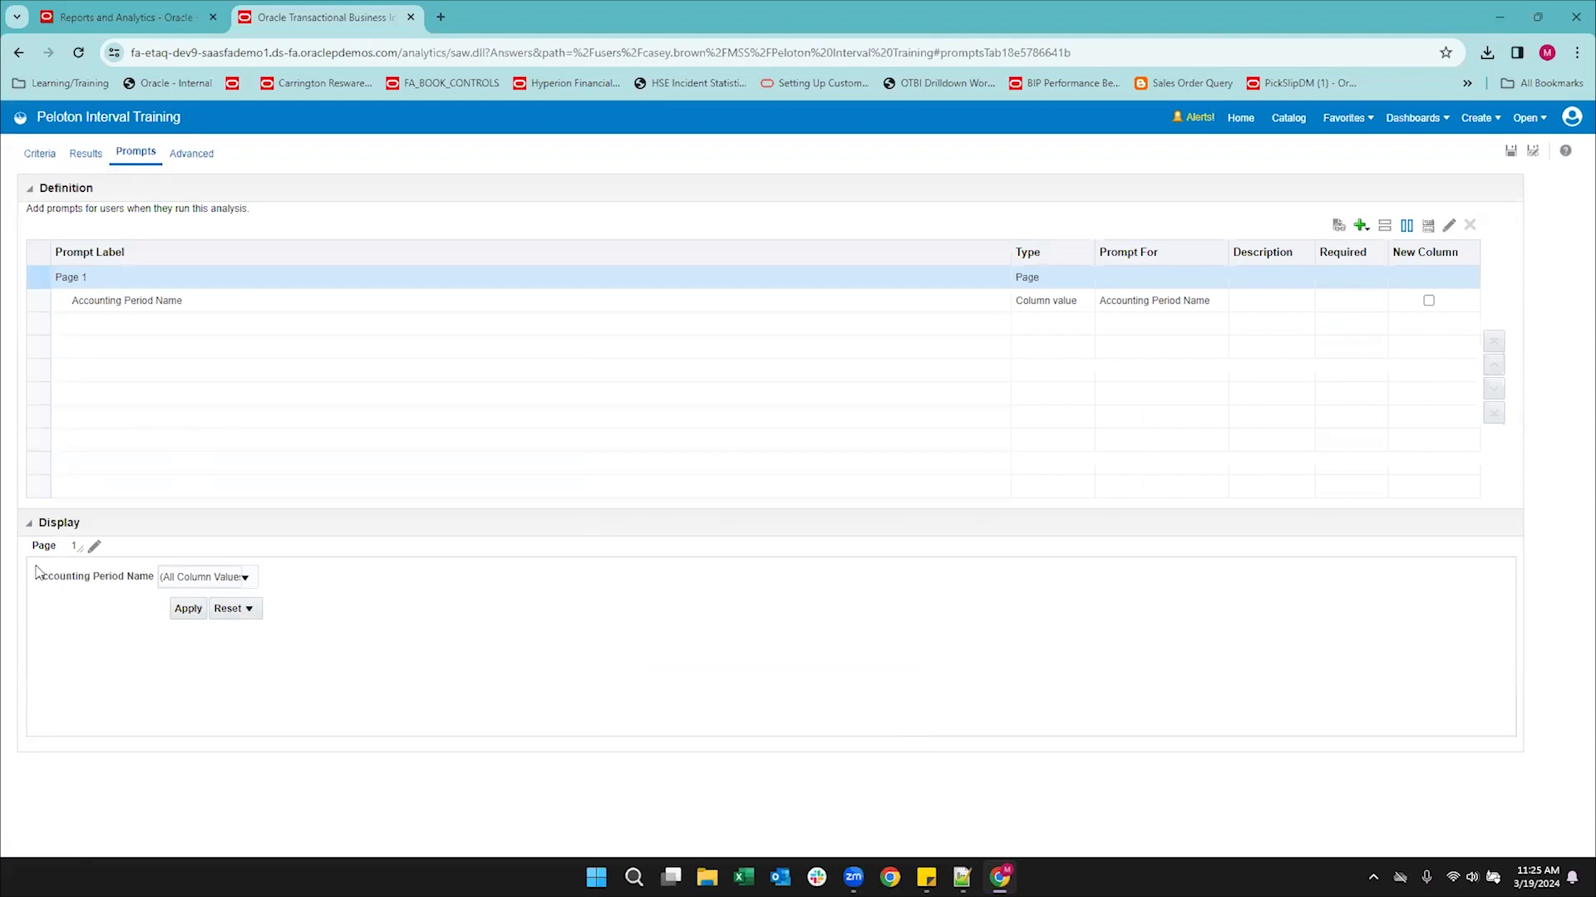
Set the prompt page to place buttons on side of prompts, keeping the label on the side, and save the analysis.
{"action": "left_click", "coordinate": [95, 549]}
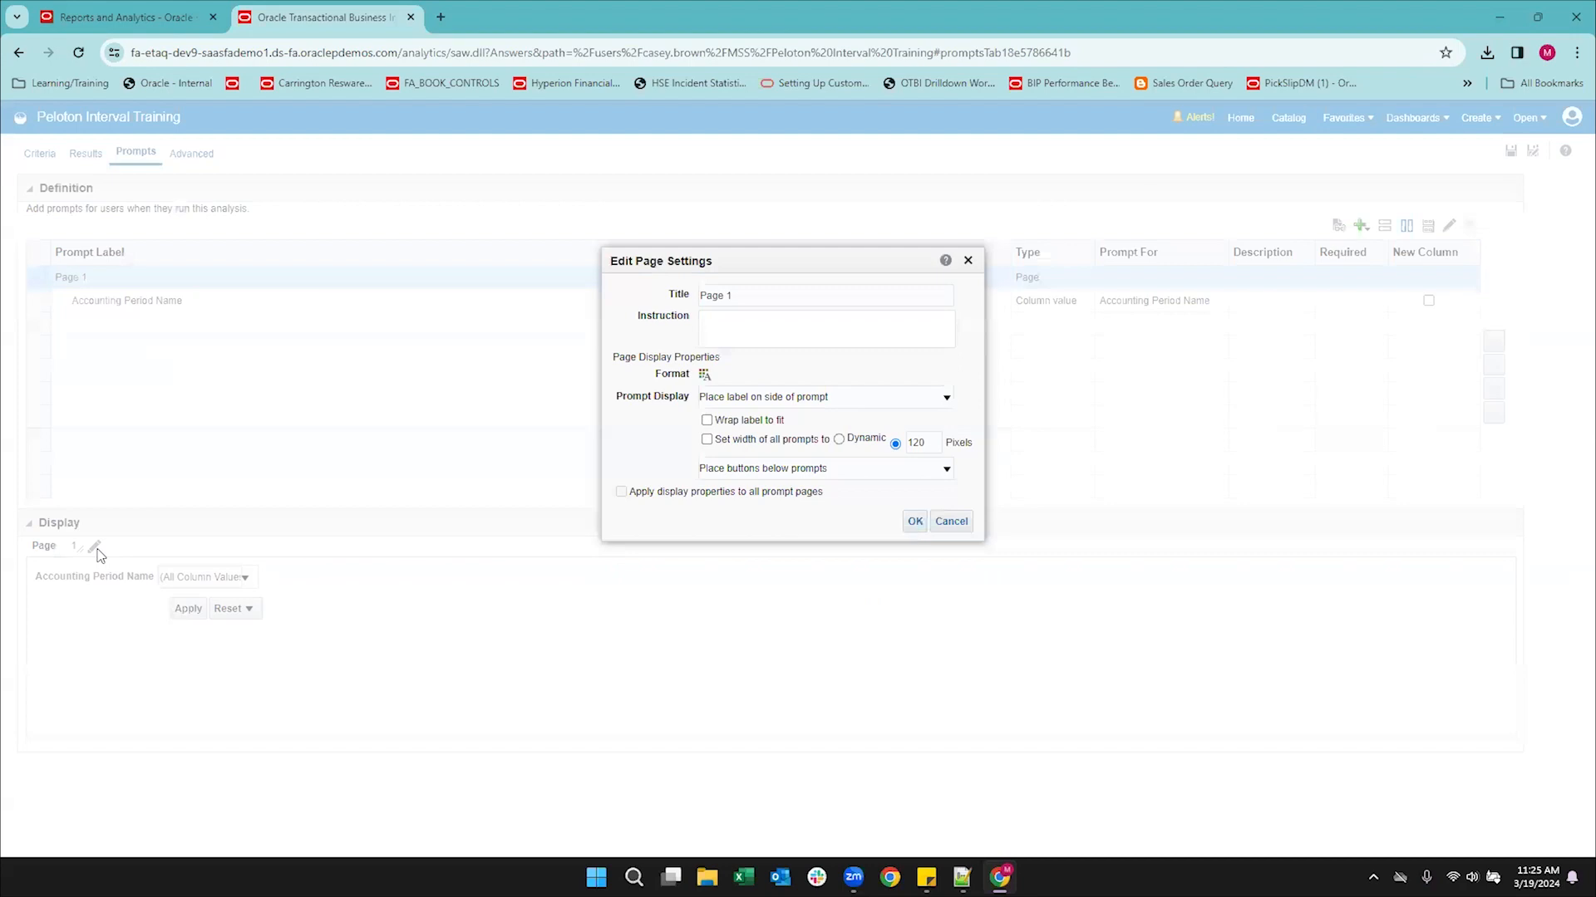
{"action": "left_click", "coordinate": [826, 400]}
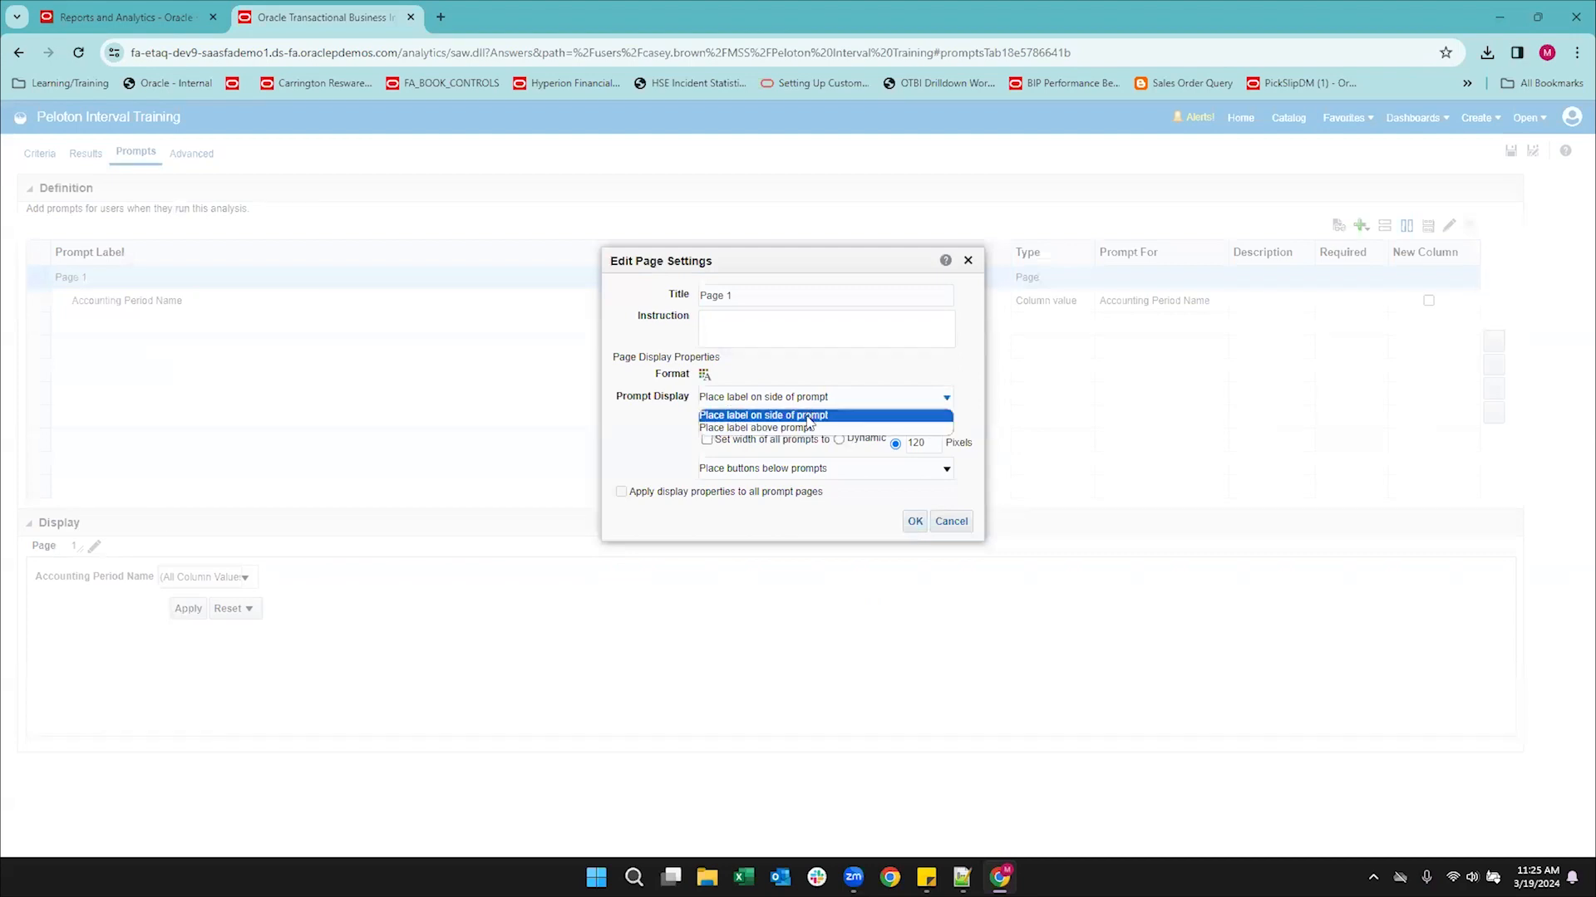
{"action": "left_click", "coordinate": [807, 399]}
{"action": "left_click", "coordinate": [812, 470]}
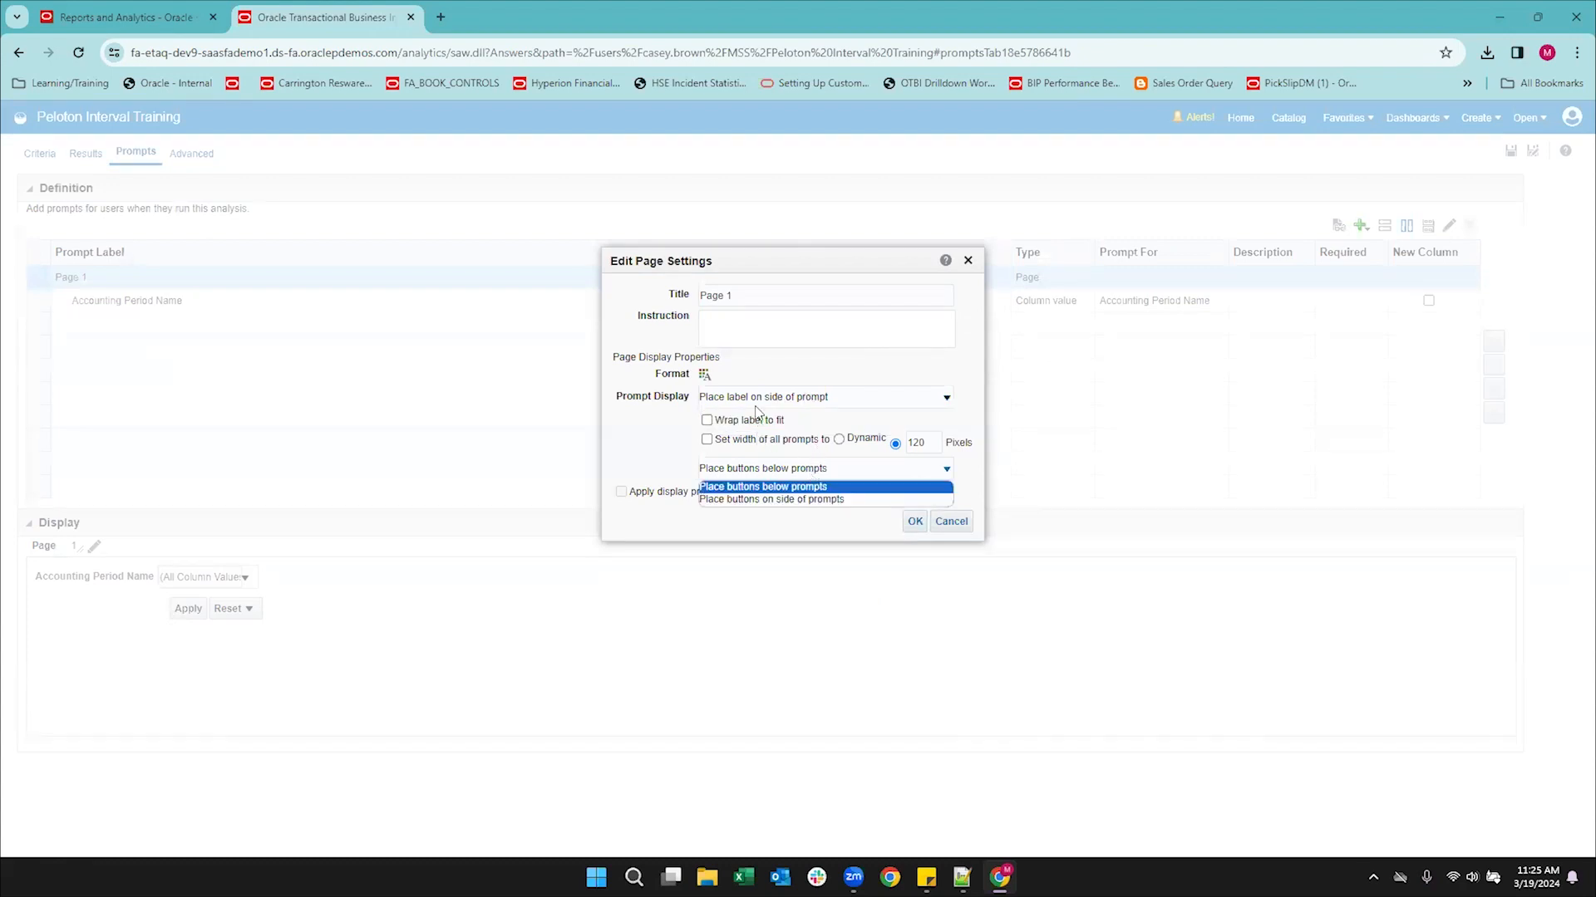
{"action": "left_click", "coordinate": [759, 501]}
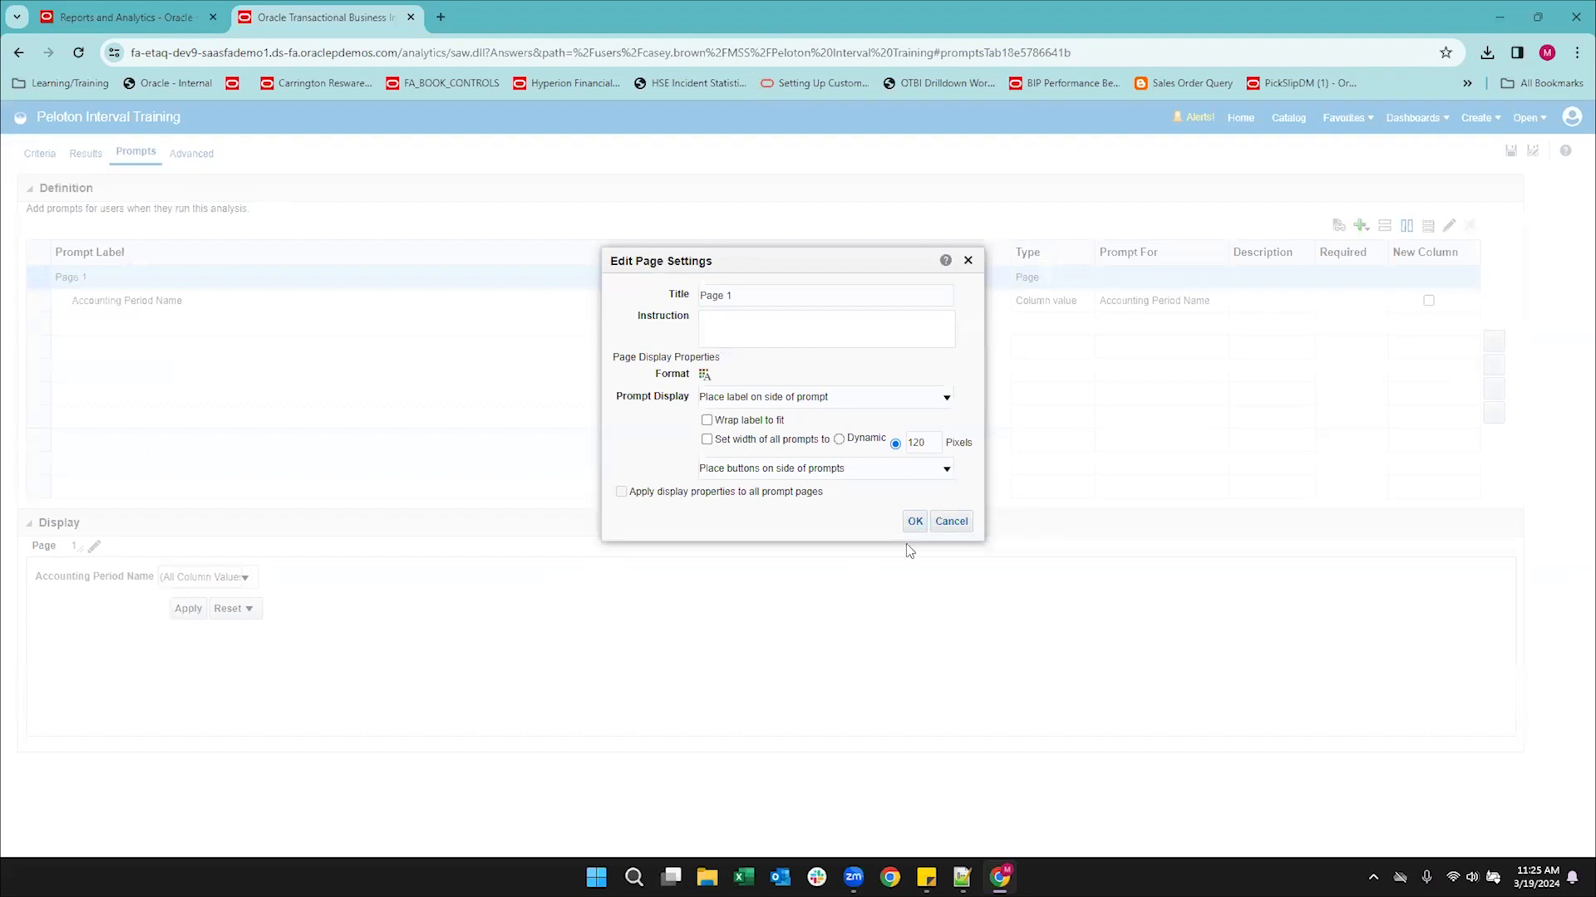
{"action": "left_click", "coordinate": [915, 521]}
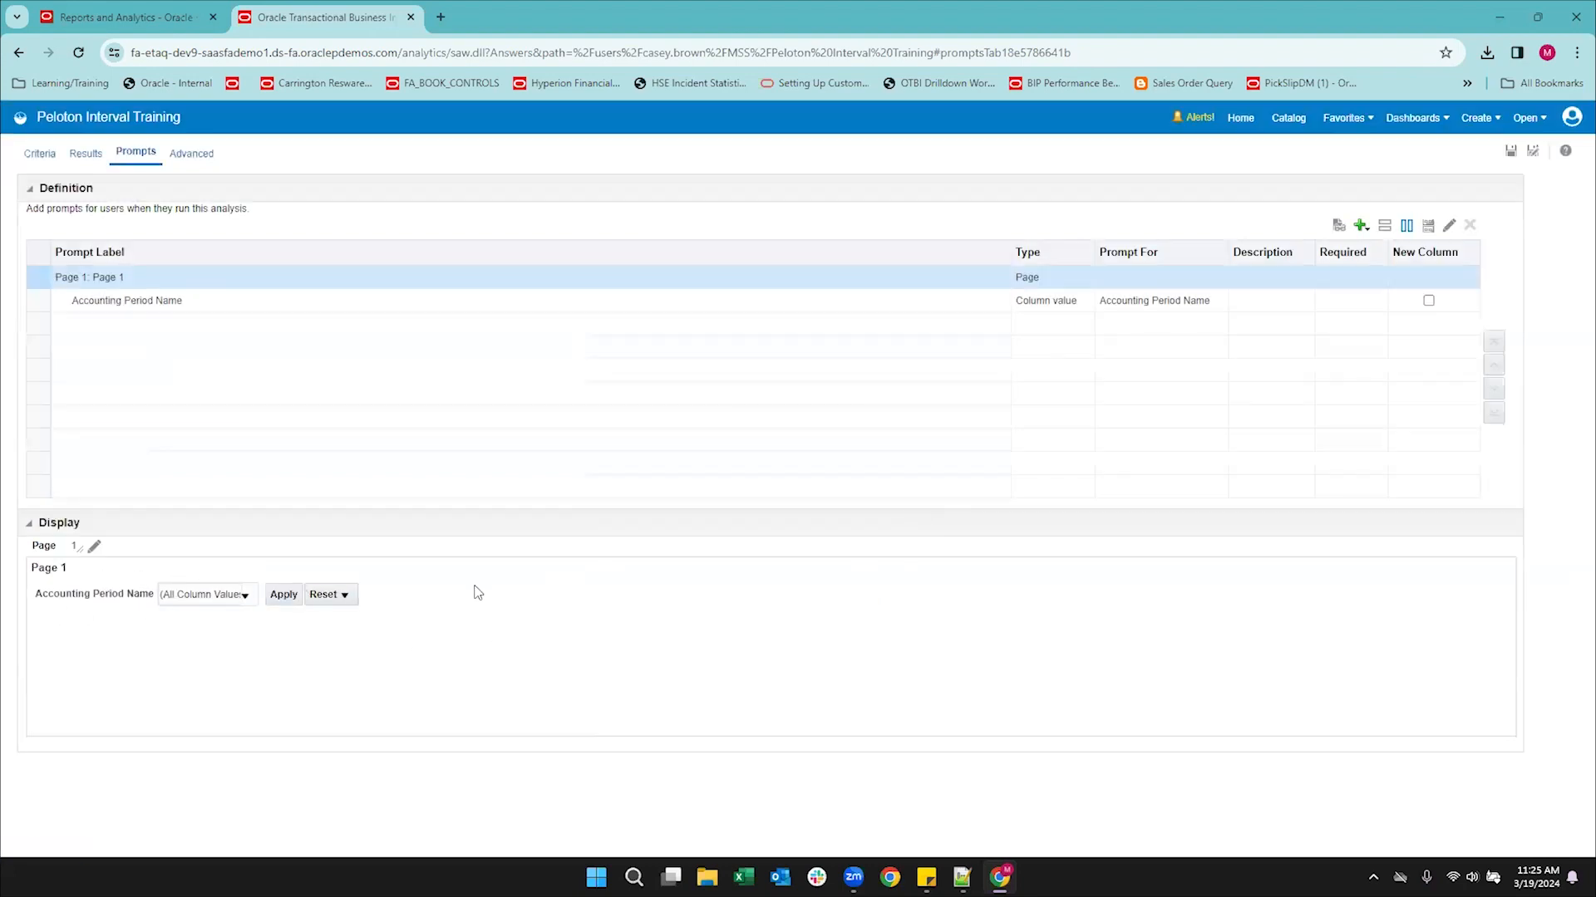
{"action": "left_click", "coordinate": [1510, 150]}
Check the accounting period values offered by the prompt in the page preview.
{"action": "left_click", "coordinate": [242, 598]}
{"action": "scroll", "coordinate": [208, 698], "scroll_direction": "down", "scroll_amount": 3}
{"action": "scroll", "coordinate": [212, 708], "scroll_direction": "up", "scroll_amount": 3}
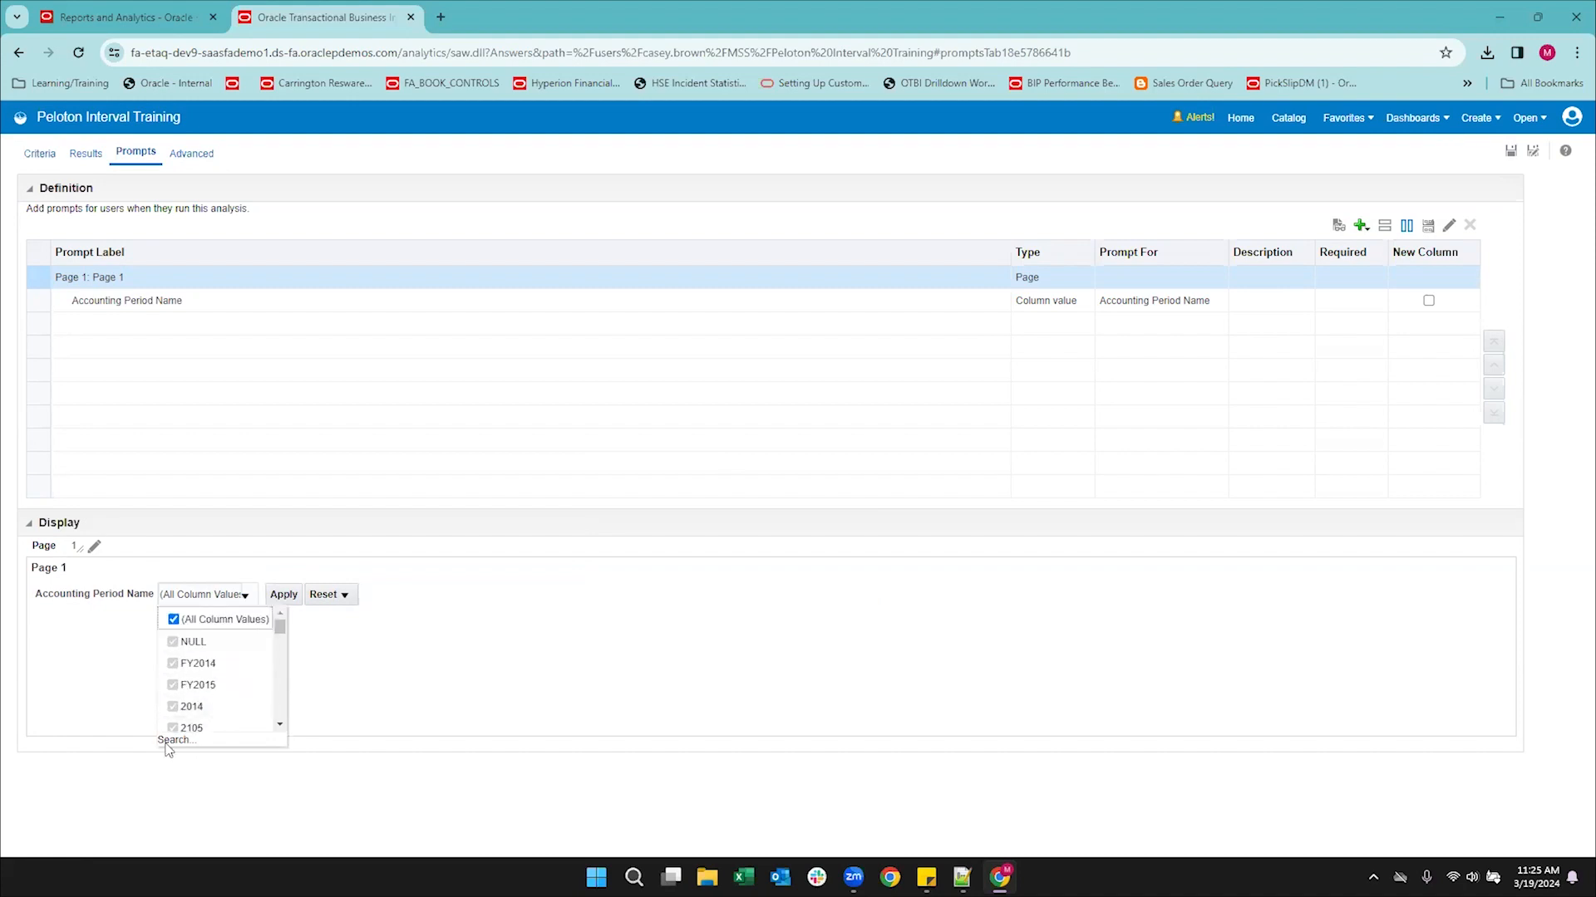
{"action": "left_click", "coordinate": [398, 641]}
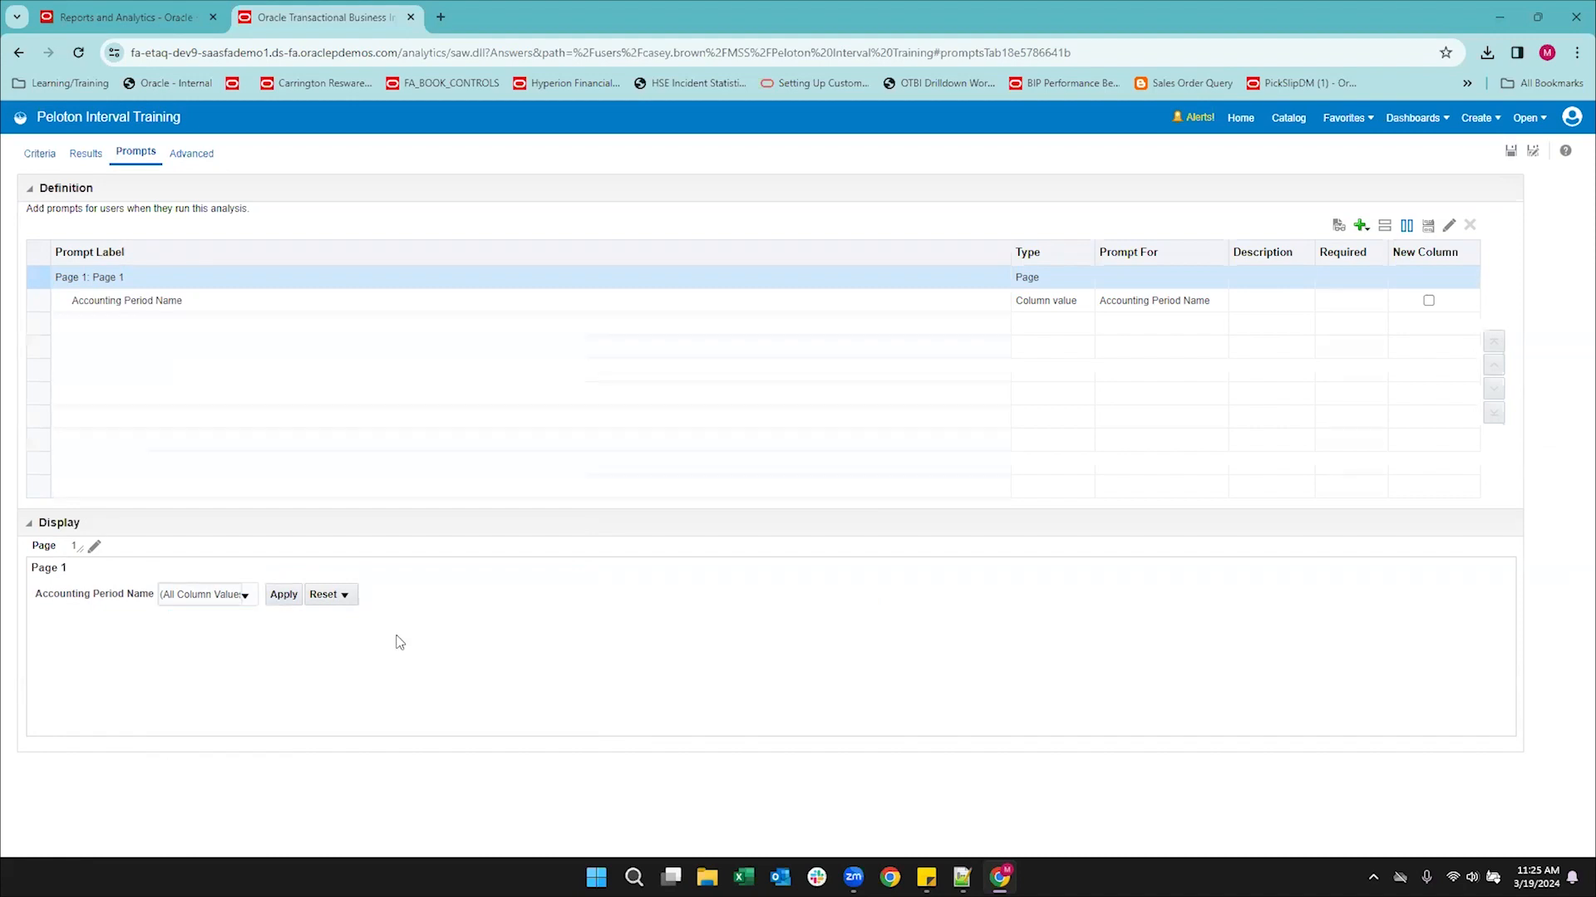
Save the analysis and open Peloton Interval Training from the MSS folder in the catalog.
{"action": "left_click", "coordinate": [1510, 152]}
{"action": "left_click", "coordinate": [1287, 120]}
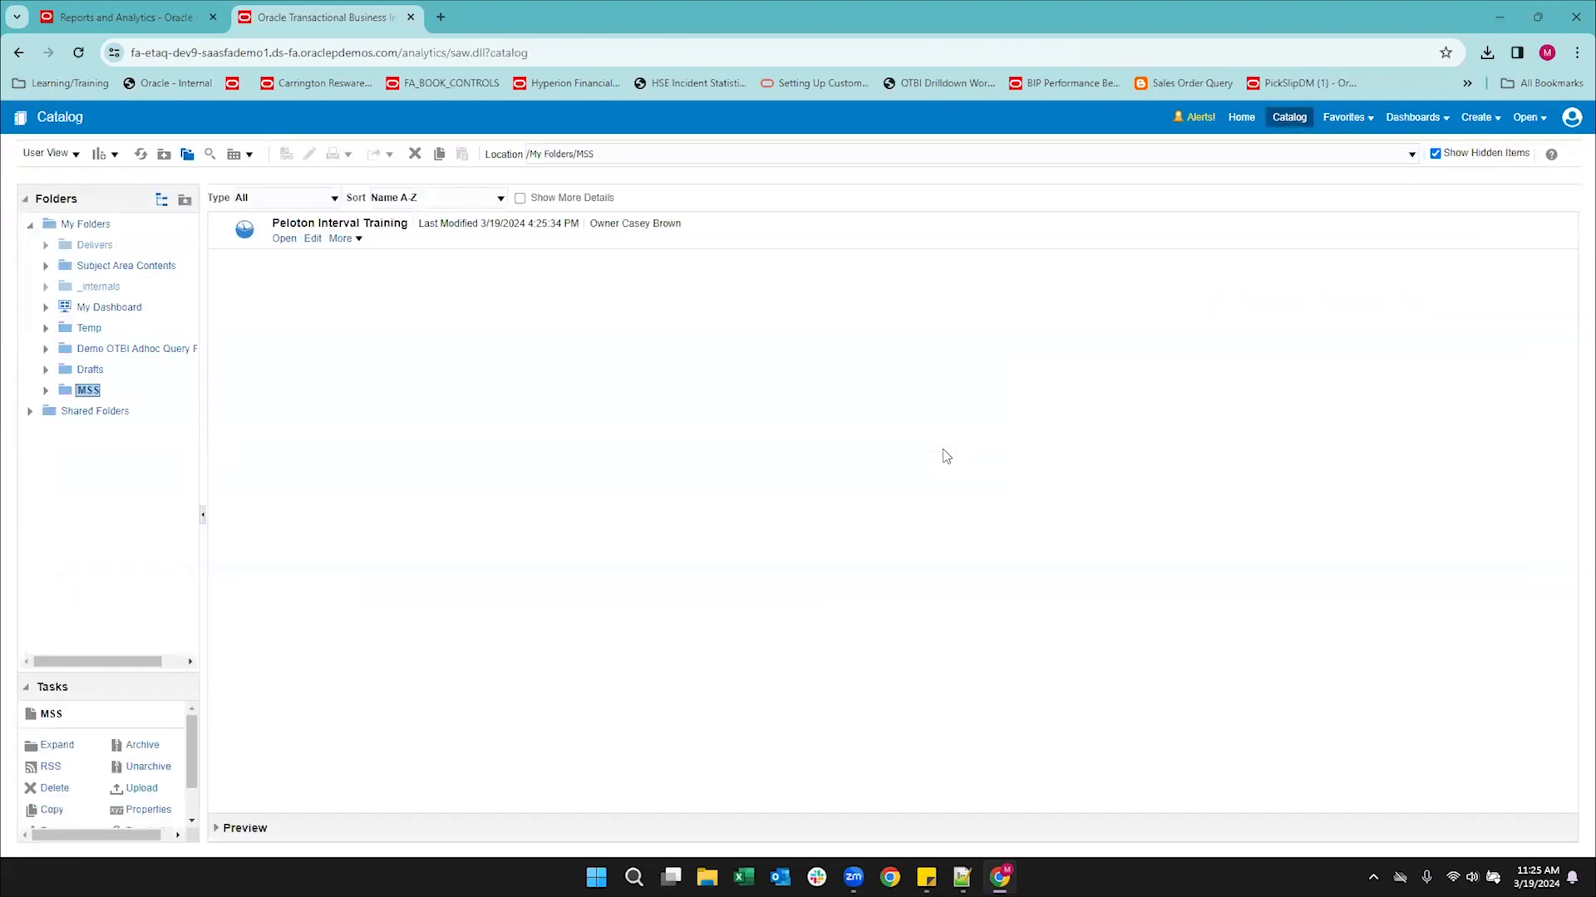
{"action": "left_click", "coordinate": [284, 240]}
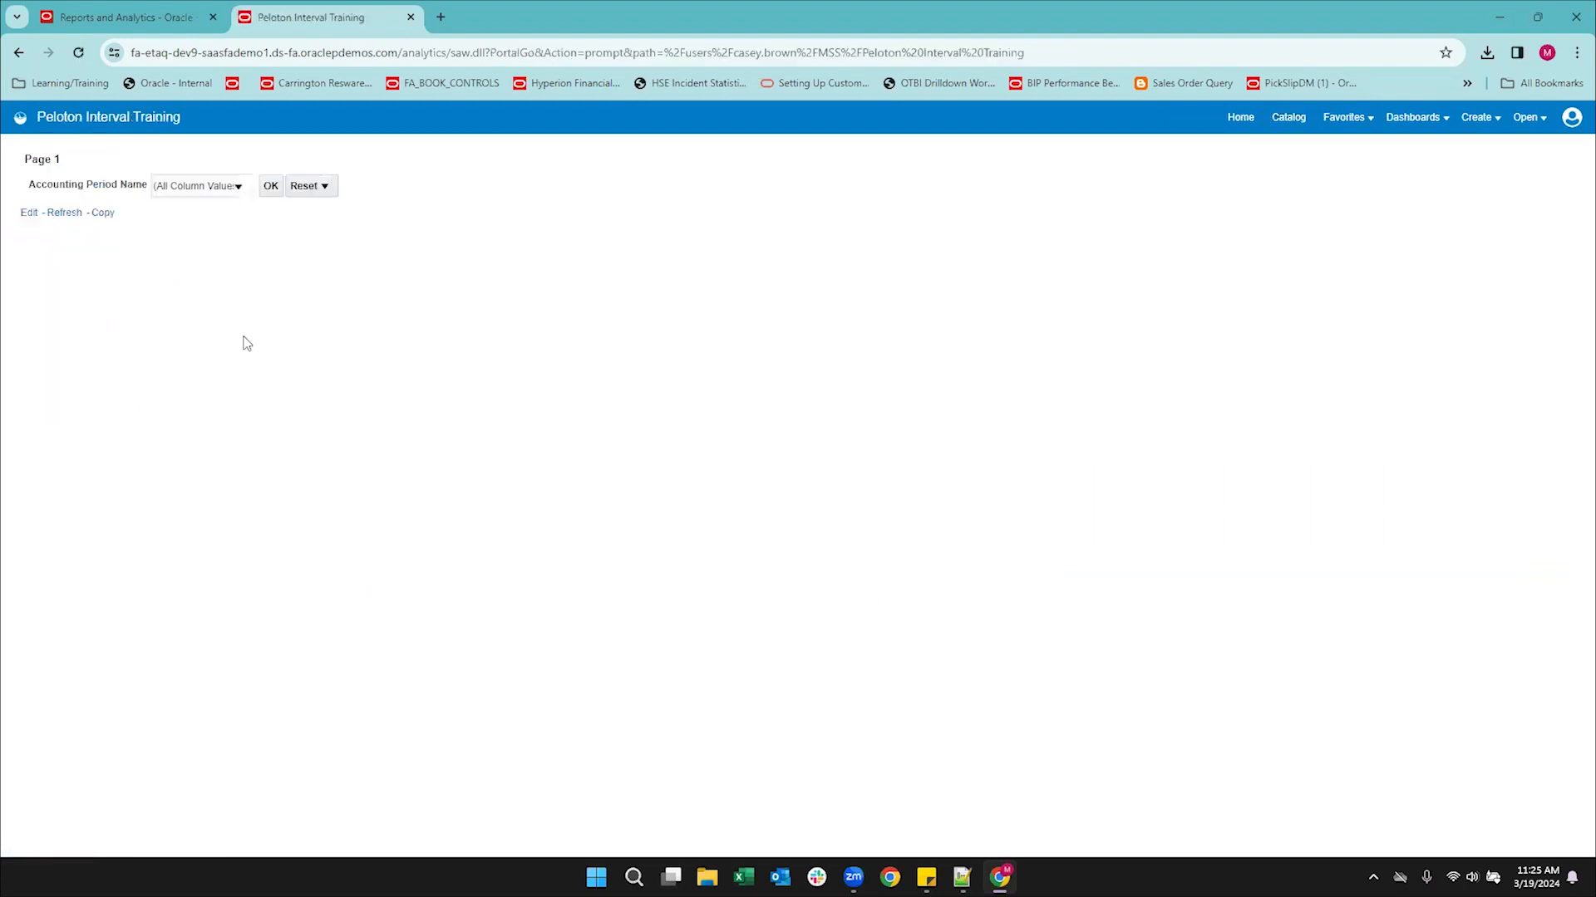
Search the Accounting Period Name prompt values for "-20" and remove (All Column Values) from the selection.
{"action": "left_click", "coordinate": [237, 187]}
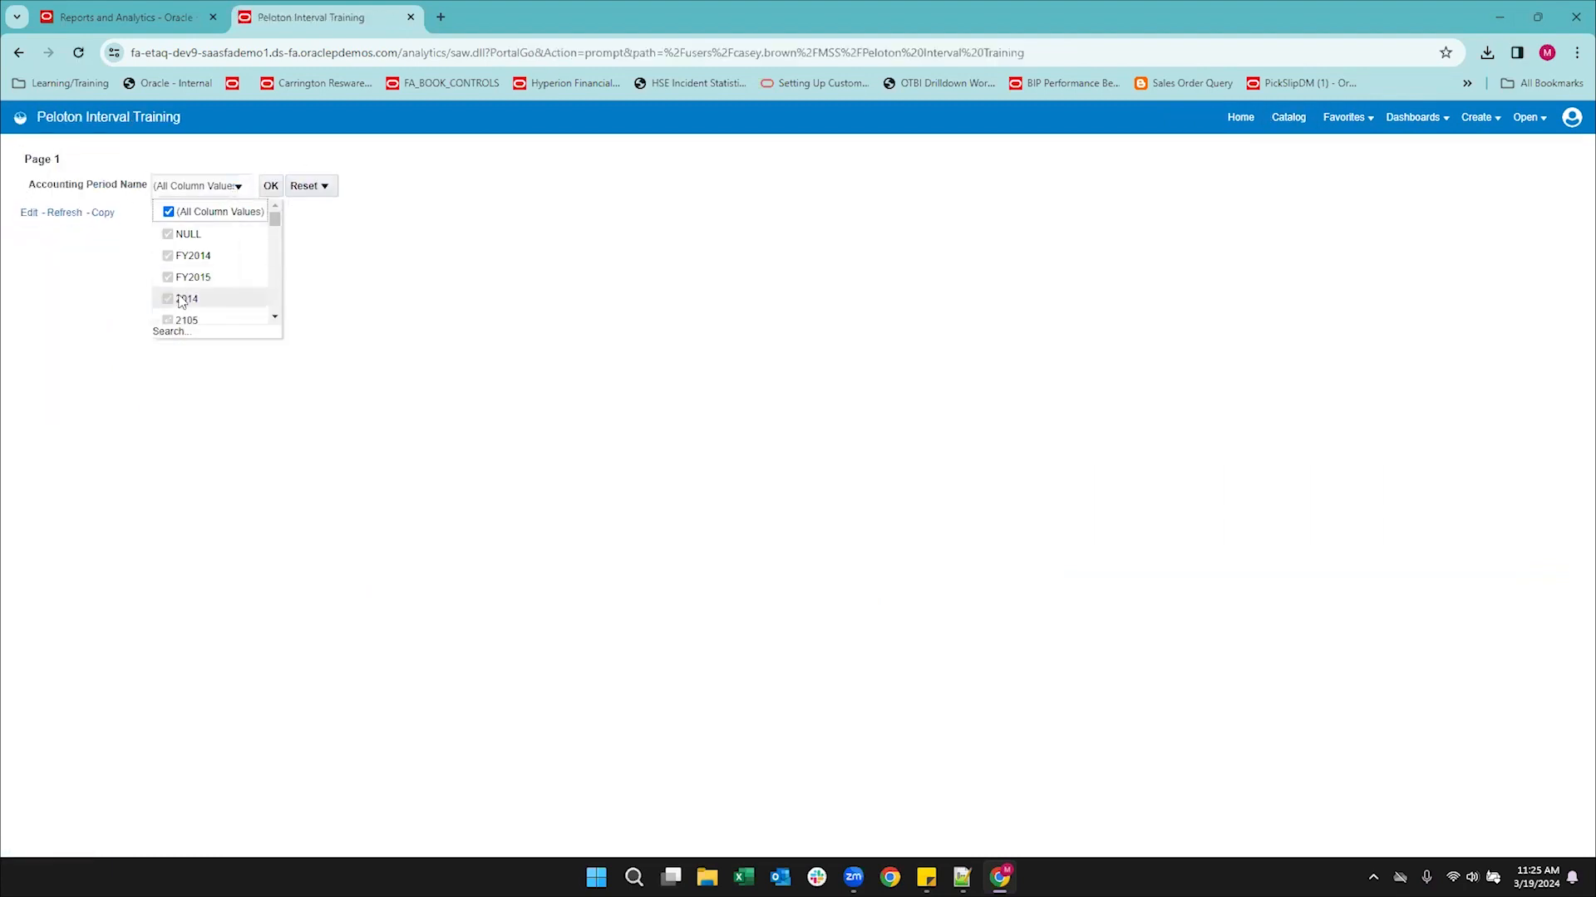
{"action": "left_click", "coordinate": [171, 332]}
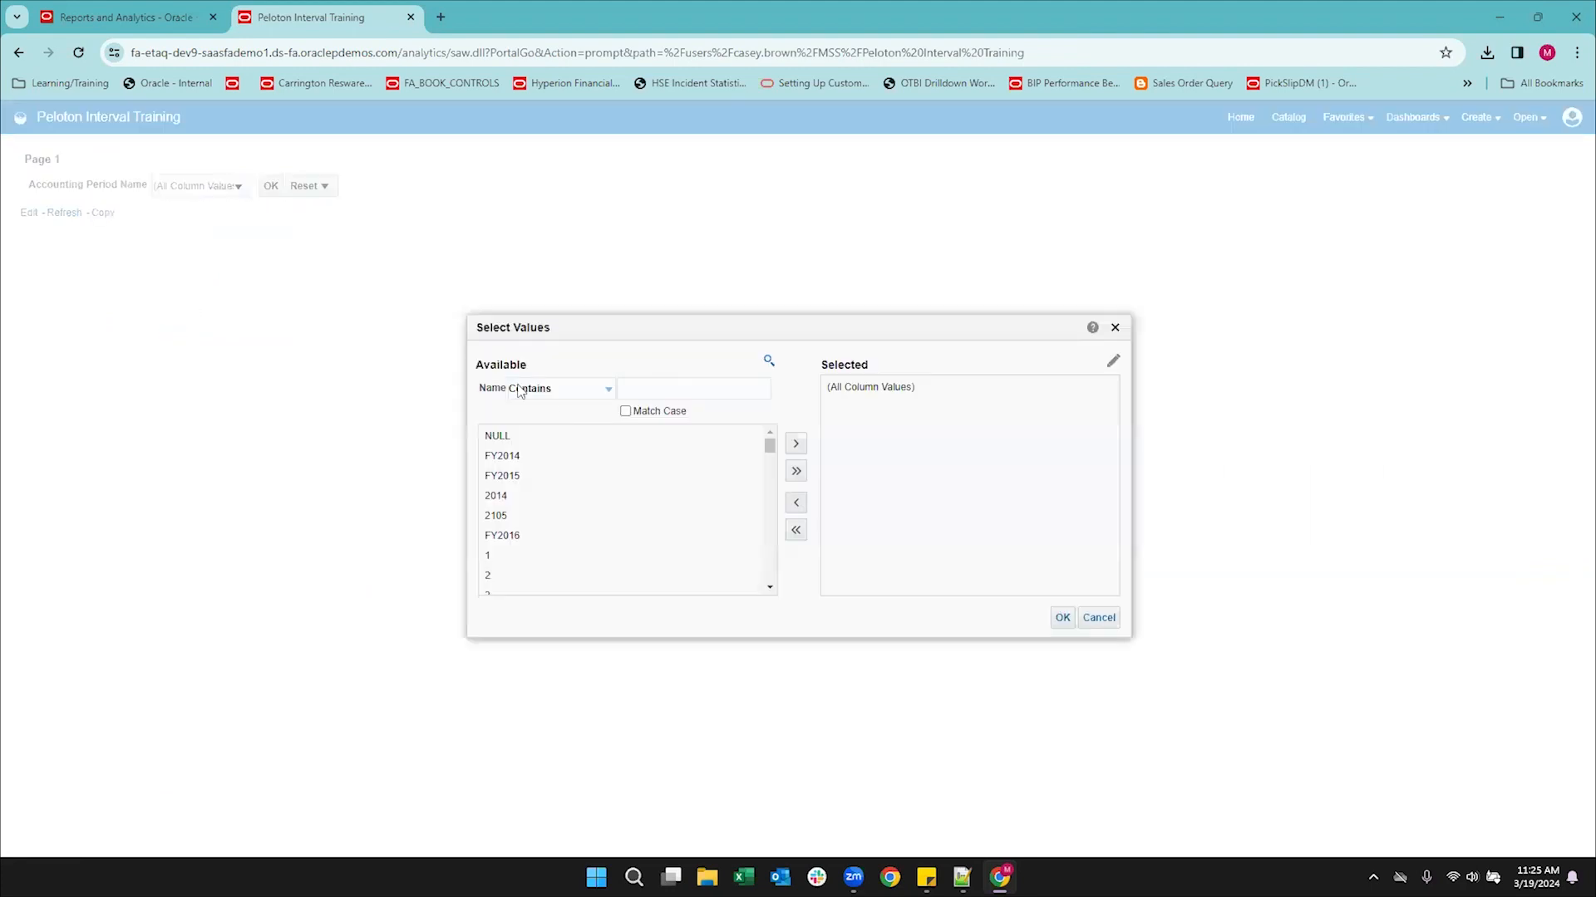
{"action": "left_click", "coordinate": [649, 388]}
{"action": "type", "text": "-20"}
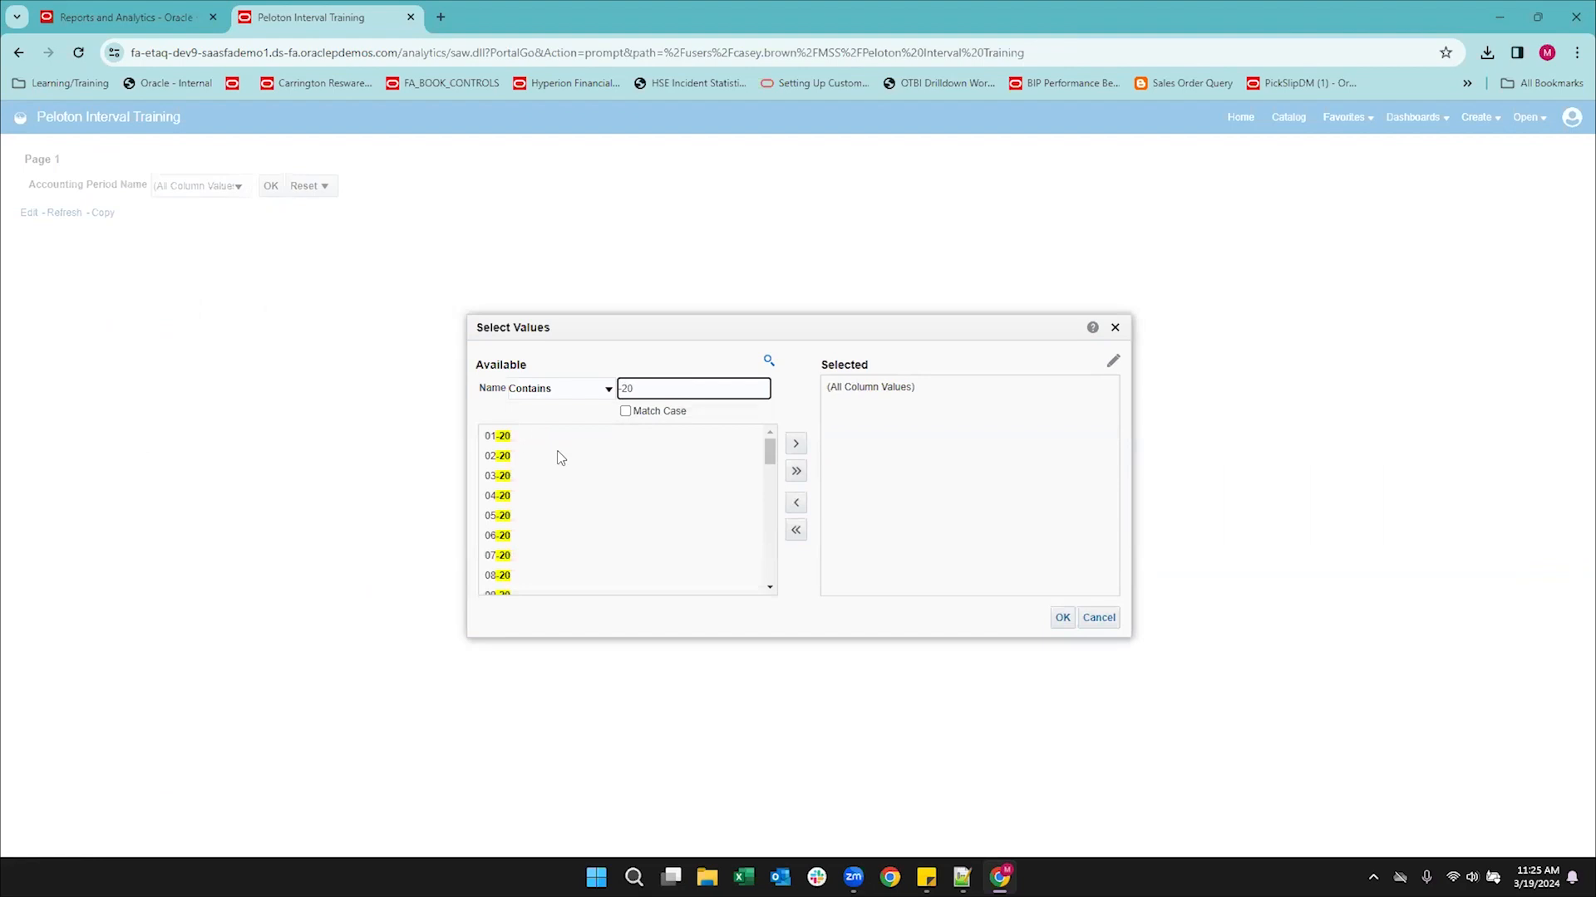
{"action": "left_click", "coordinate": [521, 445]}
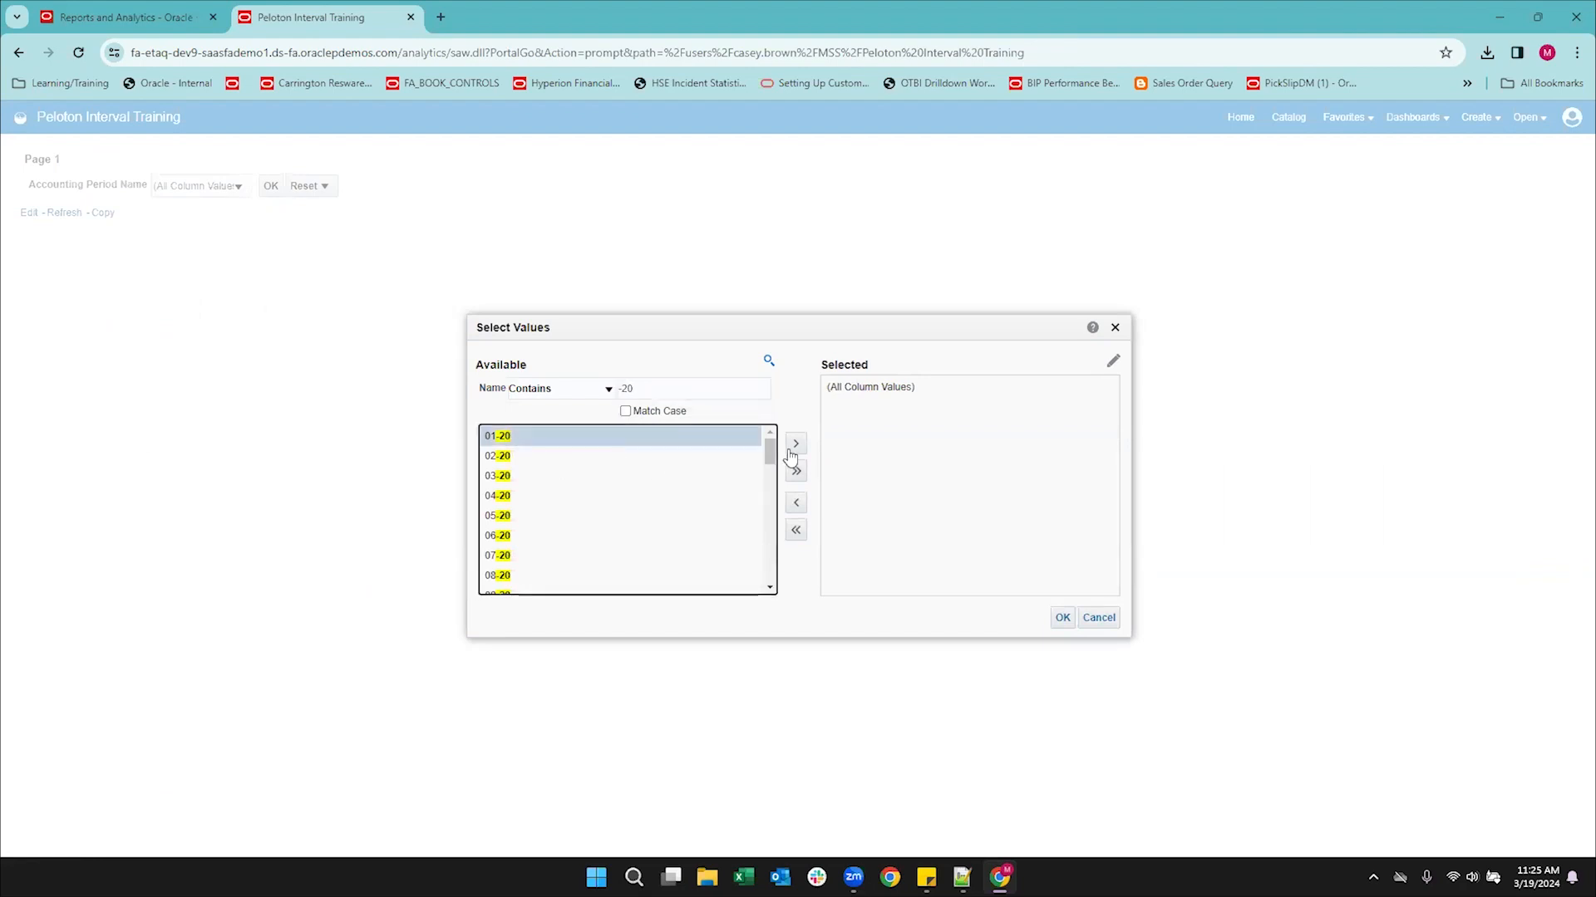
{"action": "left_click", "coordinate": [877, 390]}
{"action": "left_click", "coordinate": [795, 502]}
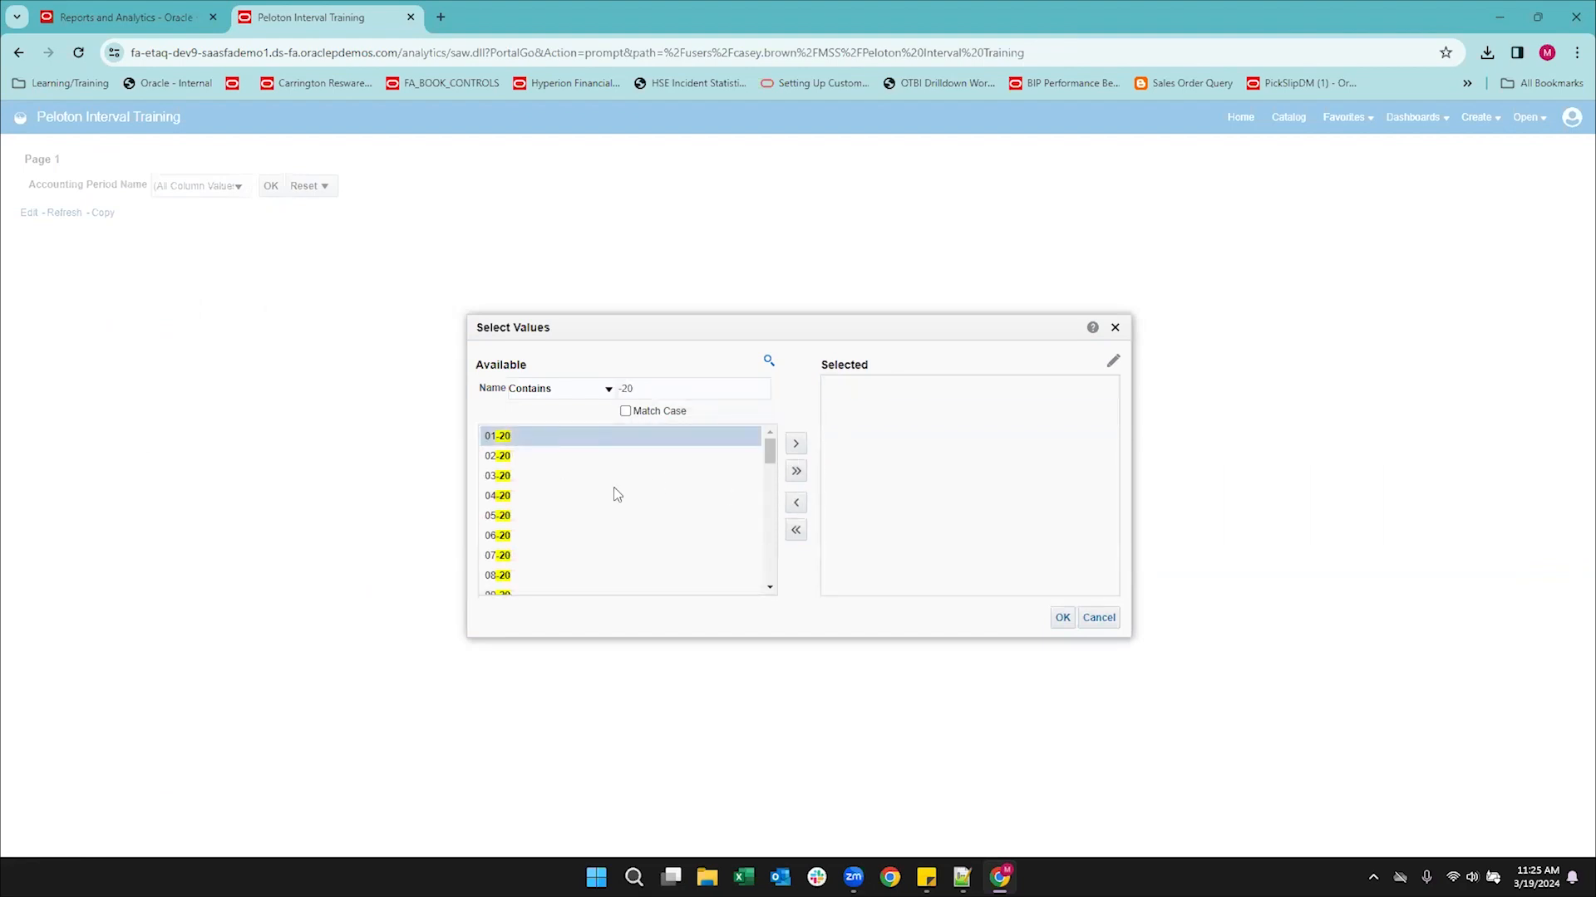
Select accounting periods 01-20 through 06-20 for the prompt and run the analysis with them.
{"action": "scroll", "coordinate": [618, 509], "scroll_direction": "down", "scroll_amount": 3}
{"action": "scroll", "coordinate": [617, 510], "scroll_direction": "up", "scroll_amount": 10}
{"action": "left_click", "coordinate": [796, 447]}
{"action": "left_click", "coordinate": [662, 441]}
{"action": "left_click", "coordinate": [794, 443]}
{"action": "left_click", "coordinate": [681, 456]}
{"action": "left_click", "coordinate": [797, 444]}
{"action": "left_click", "coordinate": [711, 454]}
{"action": "left_click", "coordinate": [802, 449]}
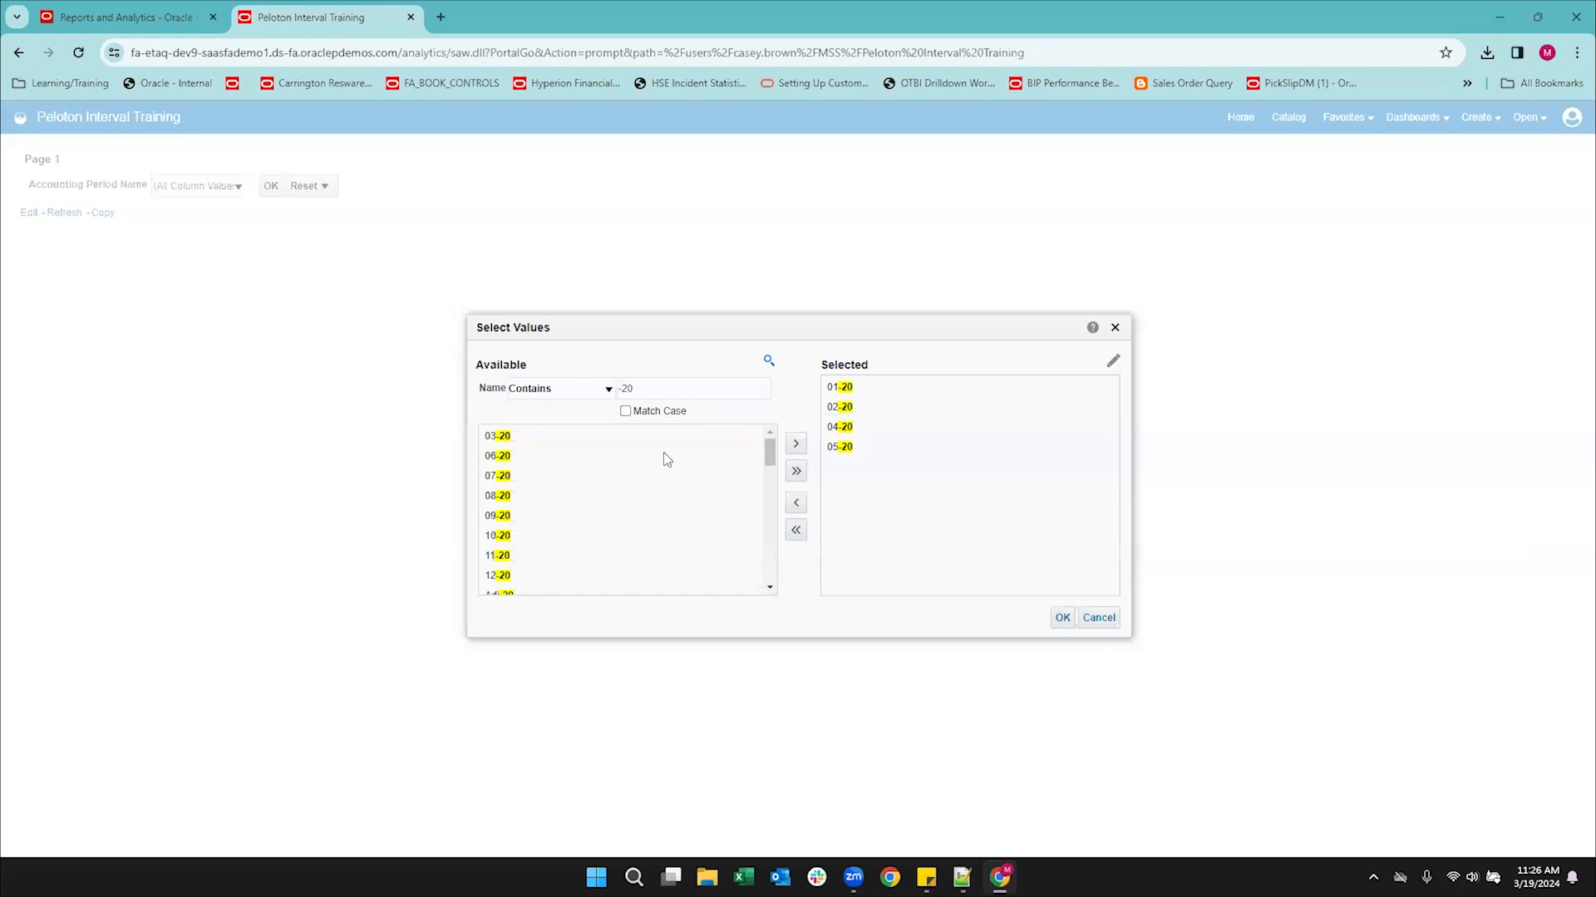
{"action": "left_click", "coordinate": [656, 442]}
{"action": "left_click", "coordinate": [795, 443]}
{"action": "left_click", "coordinate": [653, 440]}
{"action": "left_click", "coordinate": [786, 443]}
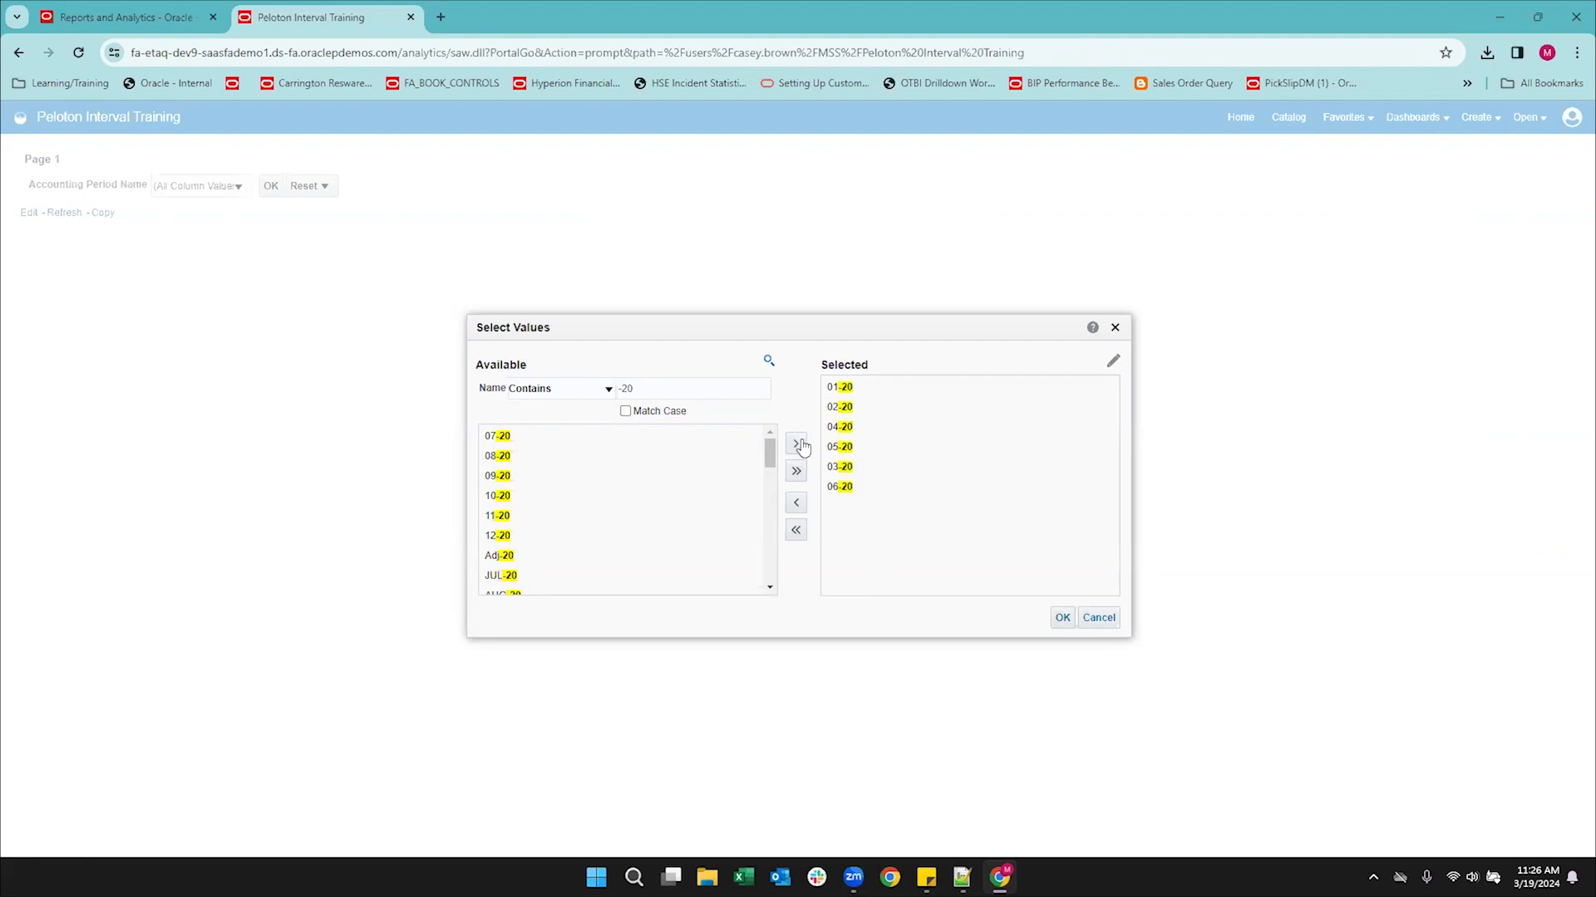
{"action": "left_click", "coordinate": [1062, 617]}
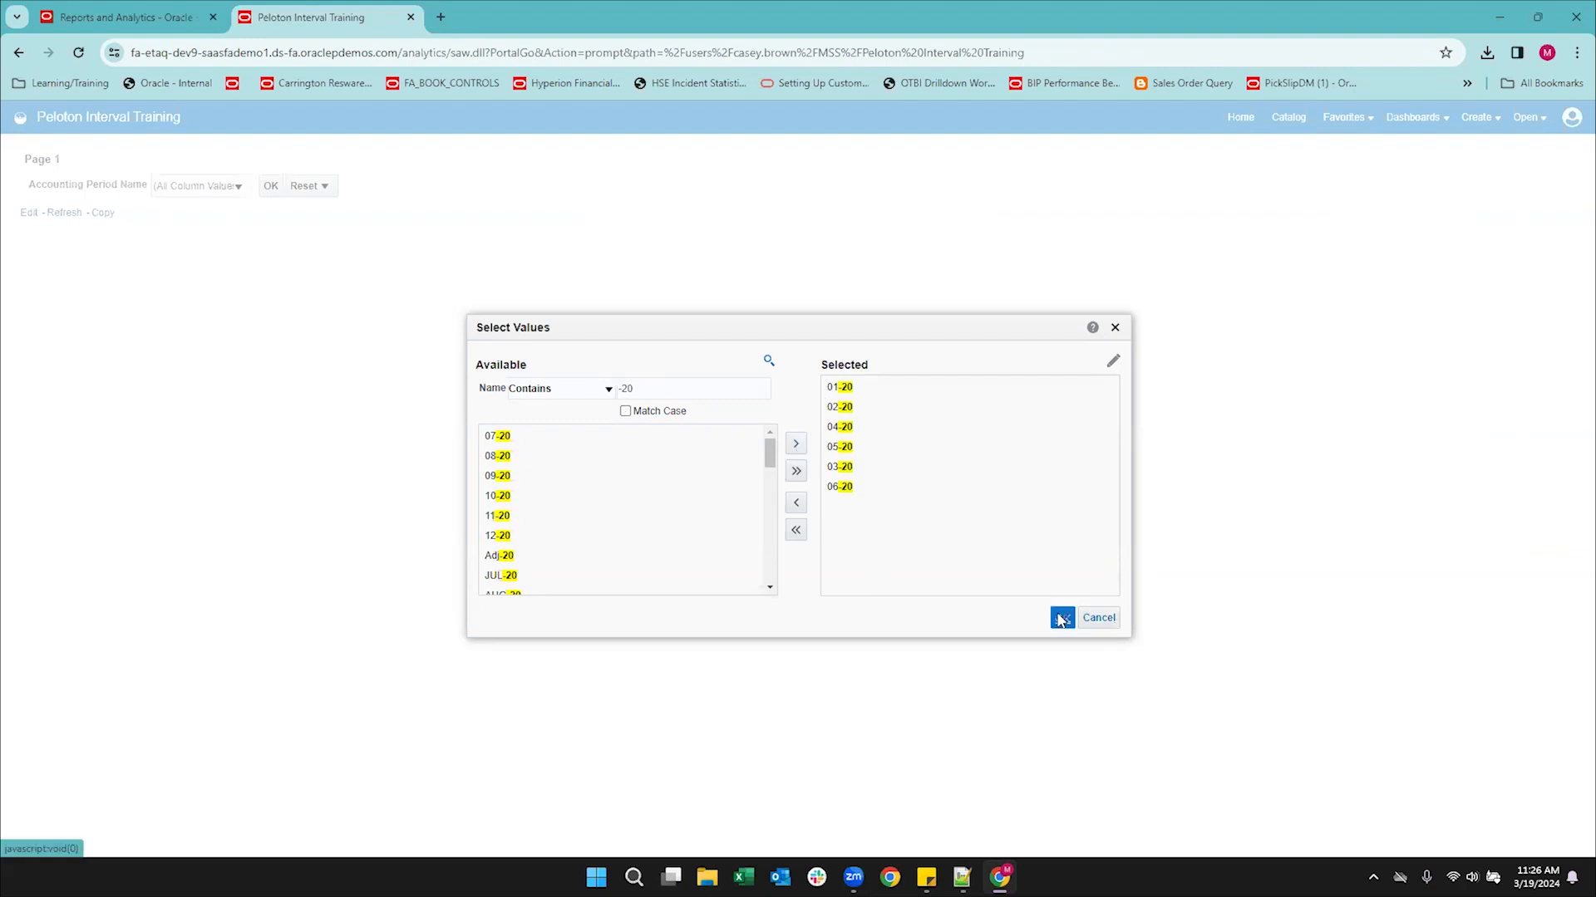
{"action": "left_click", "coordinate": [270, 187]}
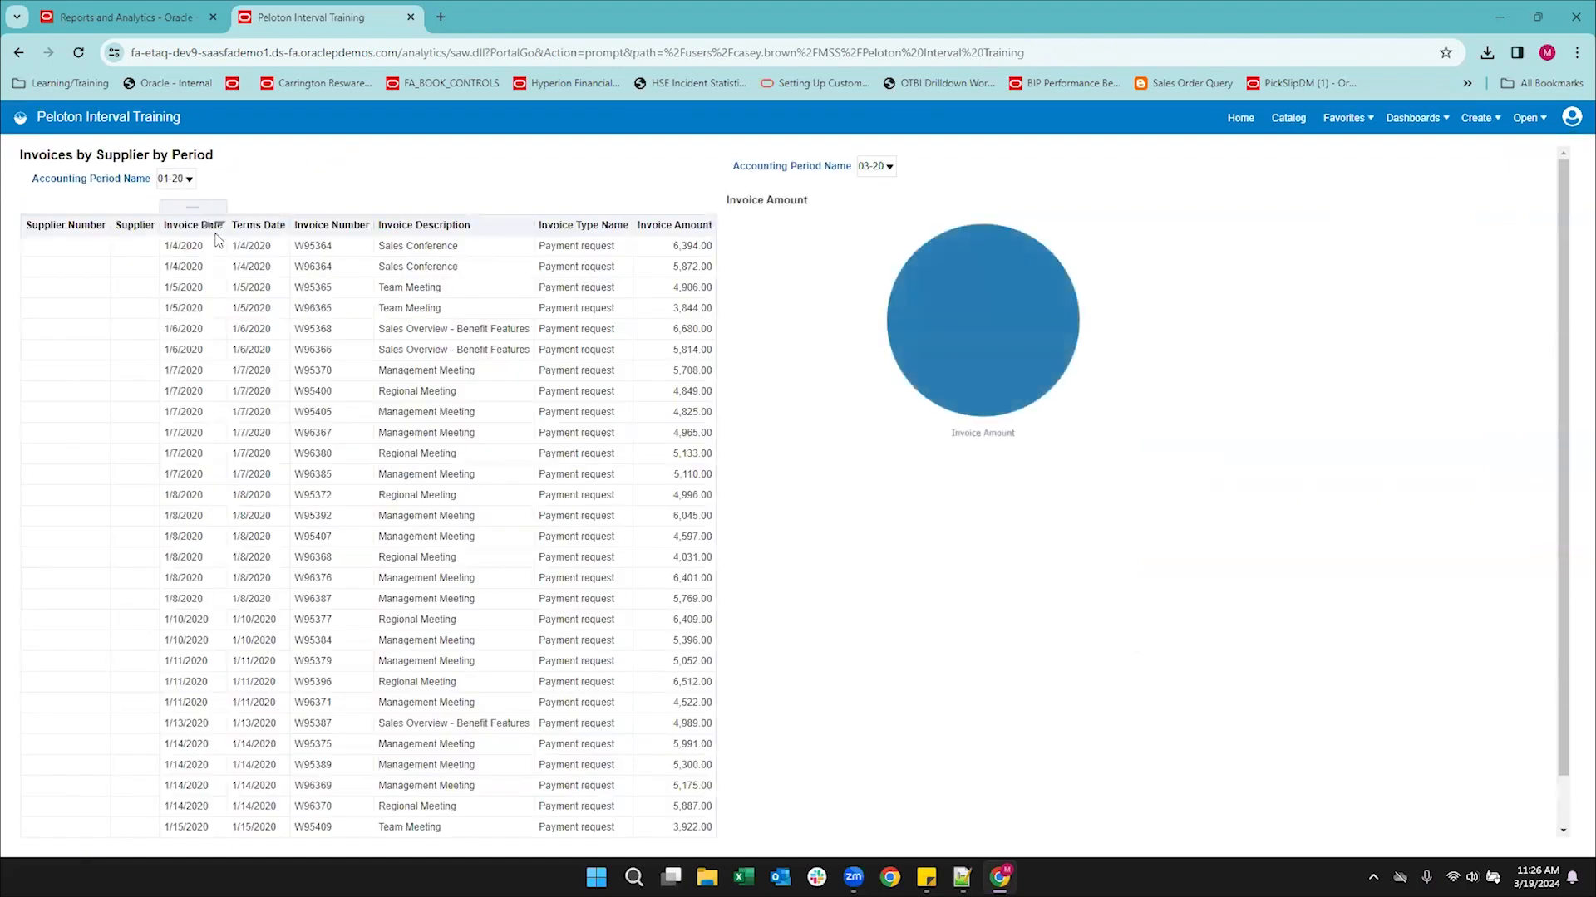
Display the invoice table for period 03-20, review its rows, and check the periods offered for the pie graph.
{"action": "left_click", "coordinate": [184, 183]}
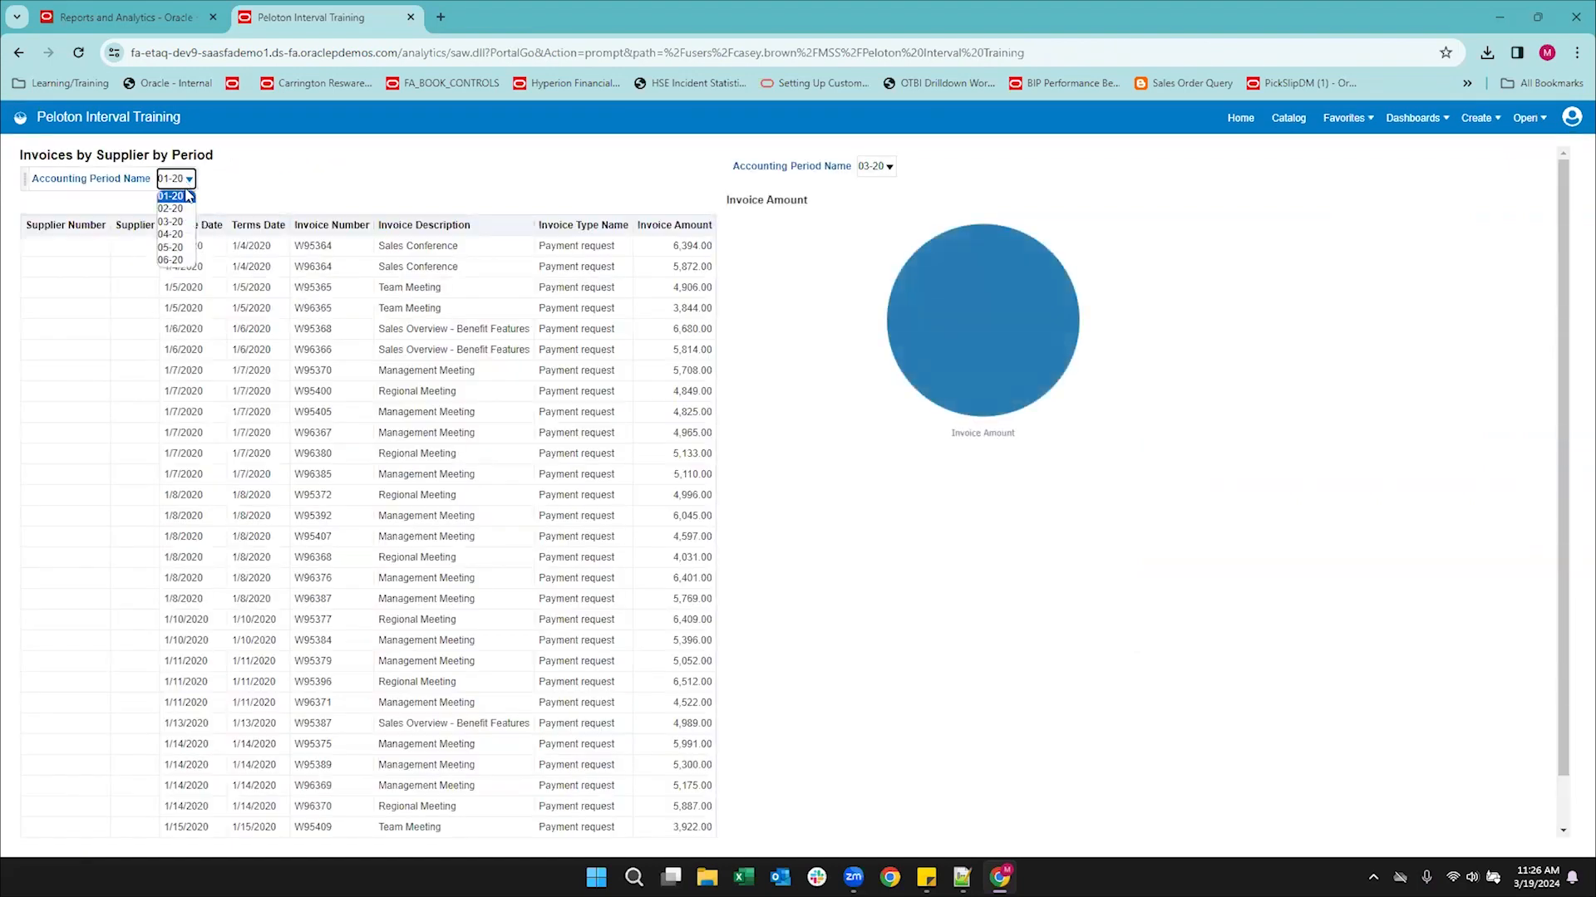
{"action": "left_click", "coordinate": [181, 223]}
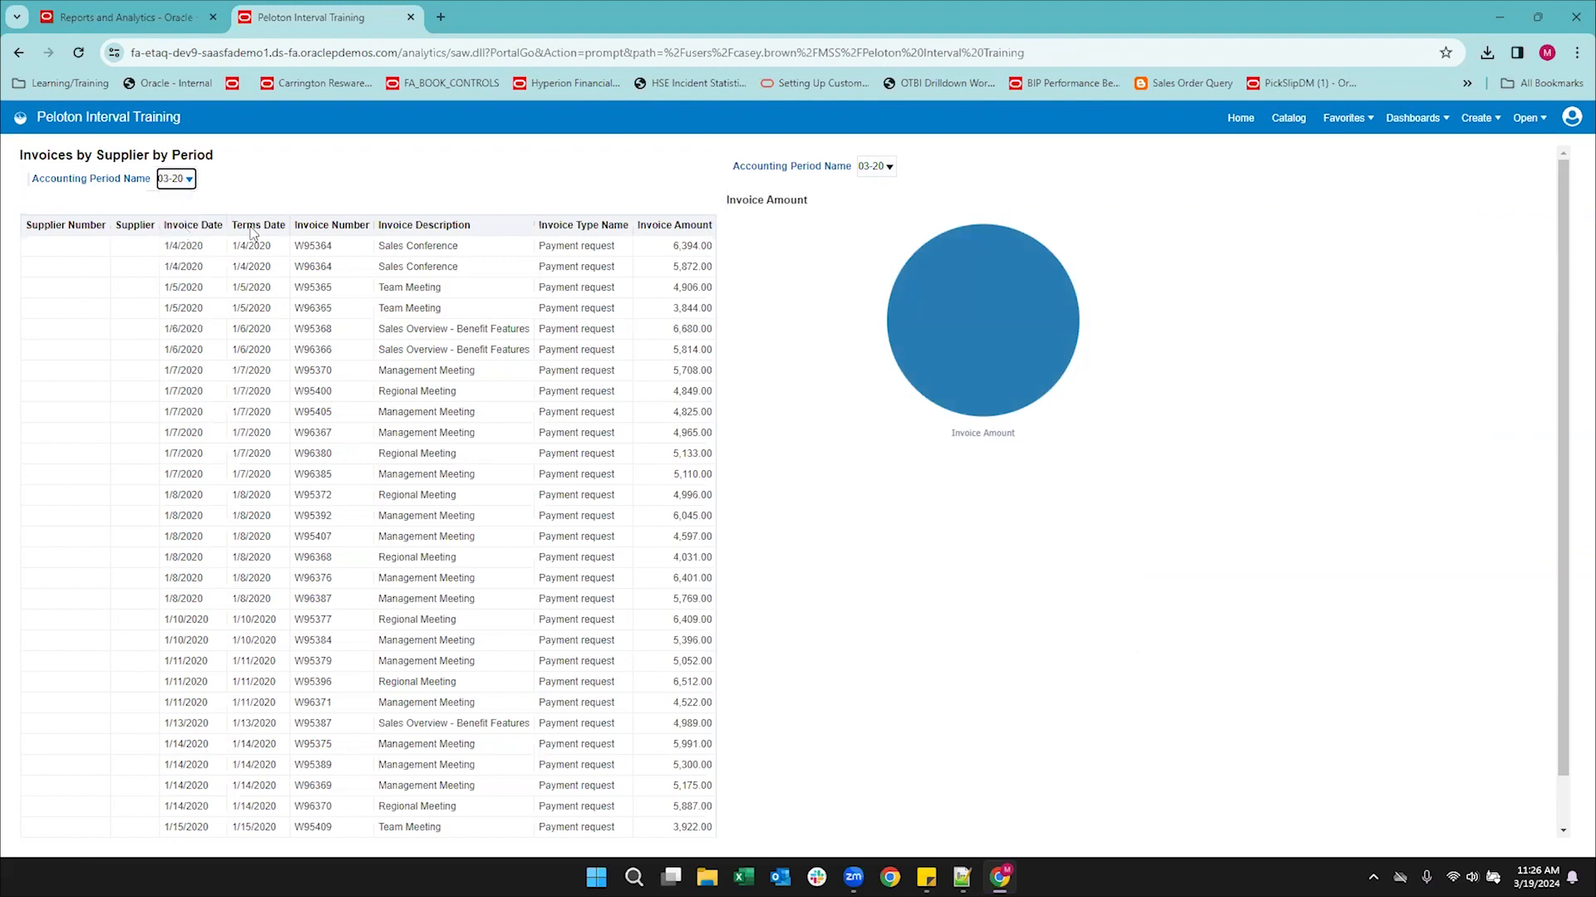
{"action": "scroll", "coordinate": [471, 297], "scroll_direction": "down", "scroll_amount": 1}
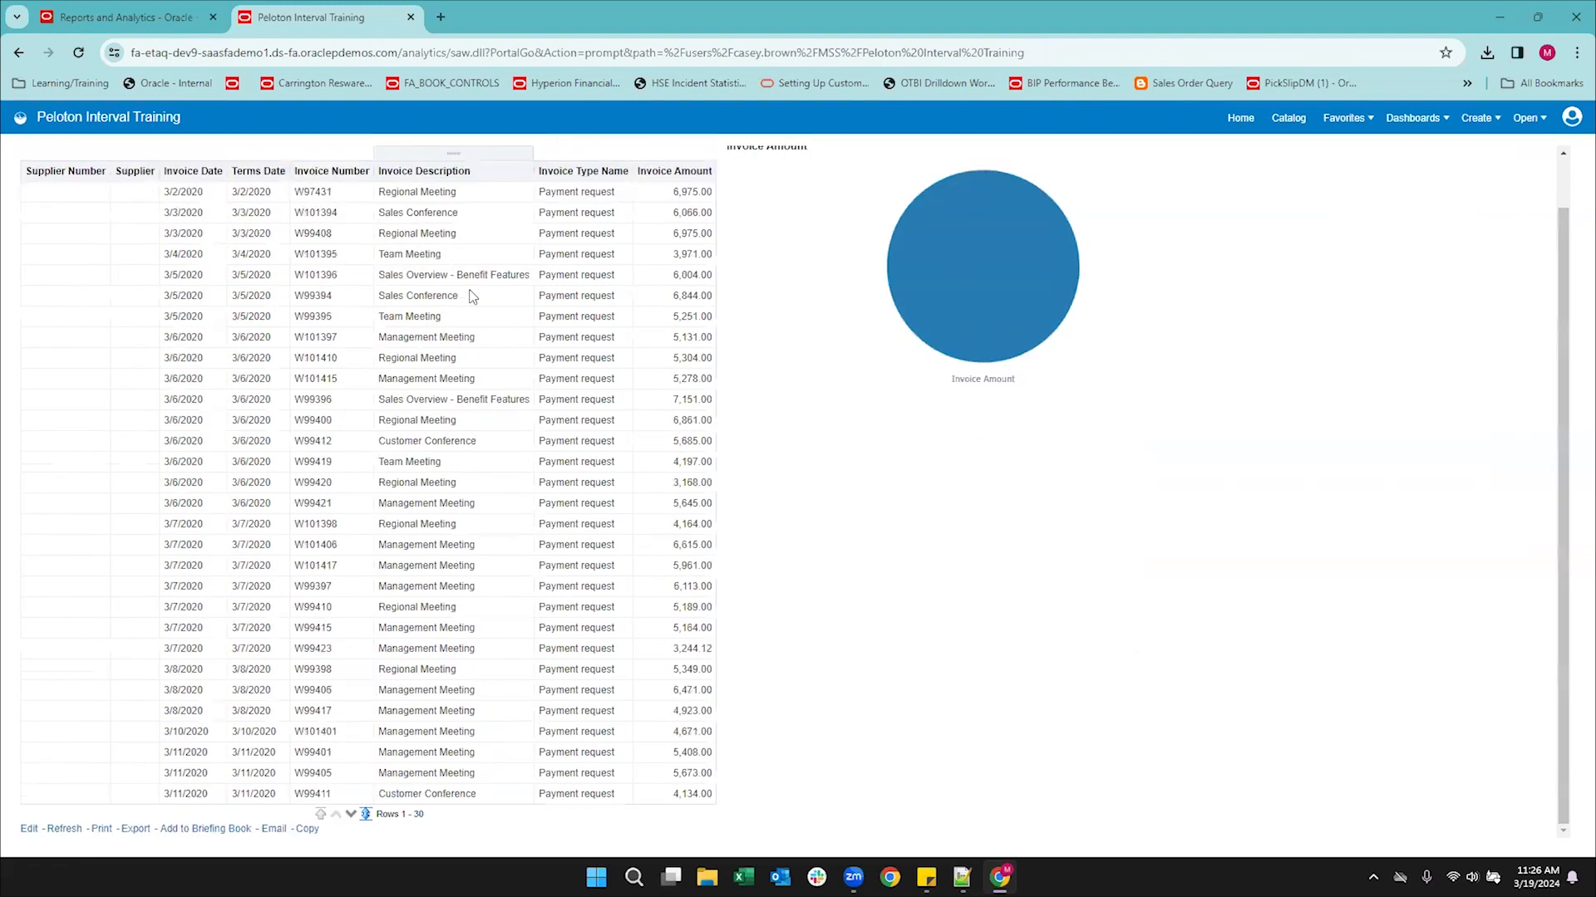
{"action": "scroll", "coordinate": [471, 297], "scroll_direction": "up", "scroll_amount": 1}
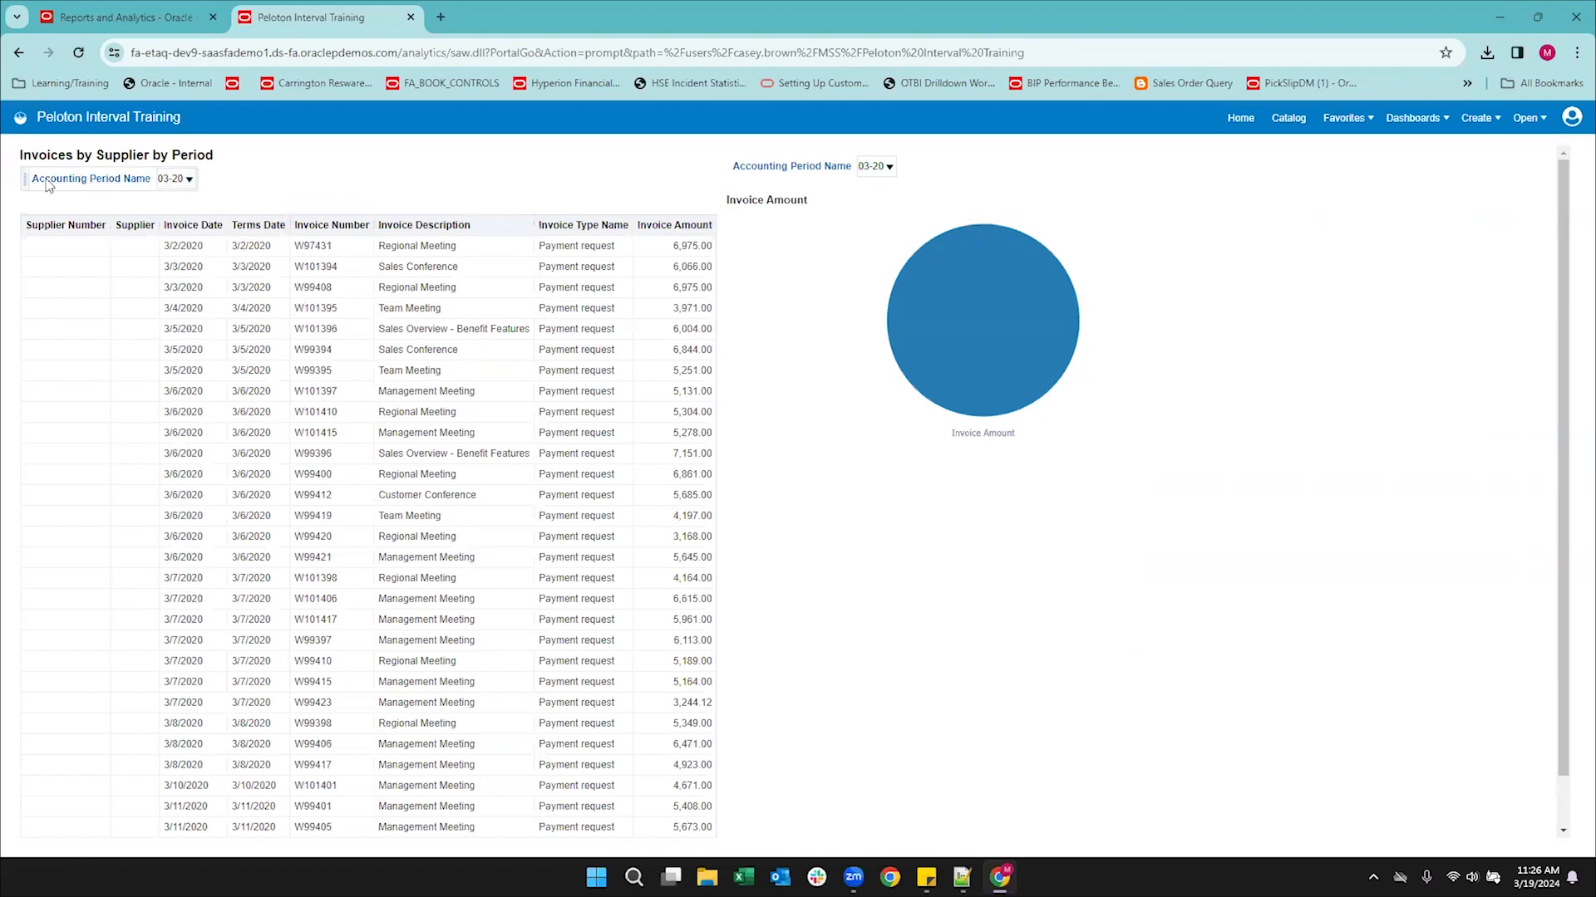
{"action": "left_click", "coordinate": [882, 167]}
{"action": "left_click", "coordinate": [883, 167]}
Reopen the Peloton Interval Training analysis for editing from the catalog.
{"action": "left_click", "coordinate": [1289, 119]}
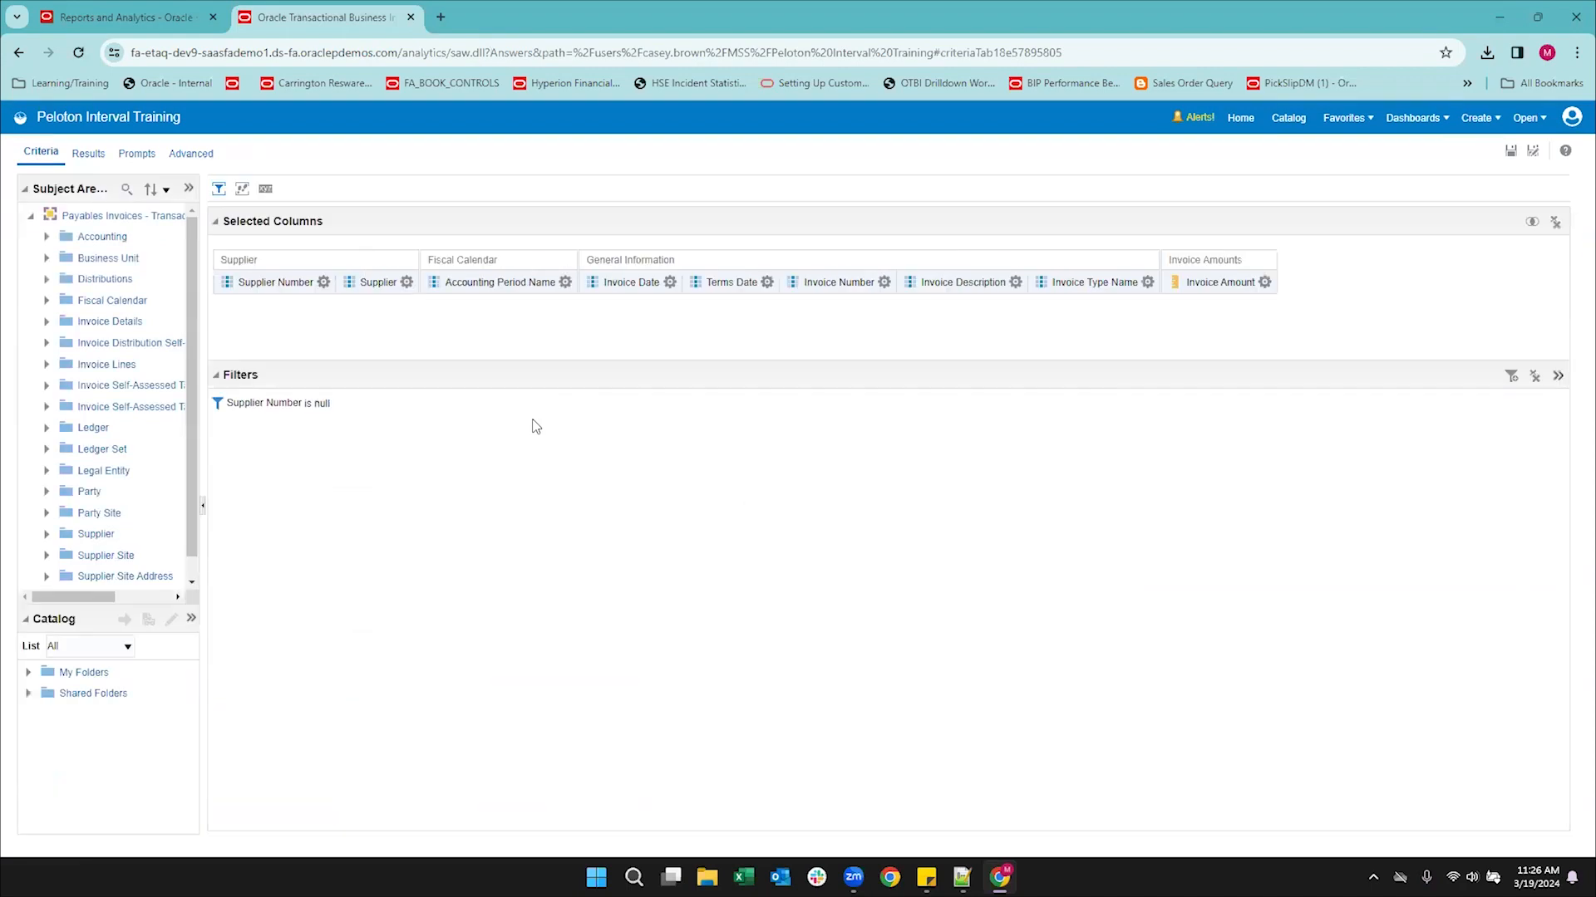
Change the operator of the Supplier Number filter to is not null.
{"action": "left_click", "coordinate": [344, 407]}
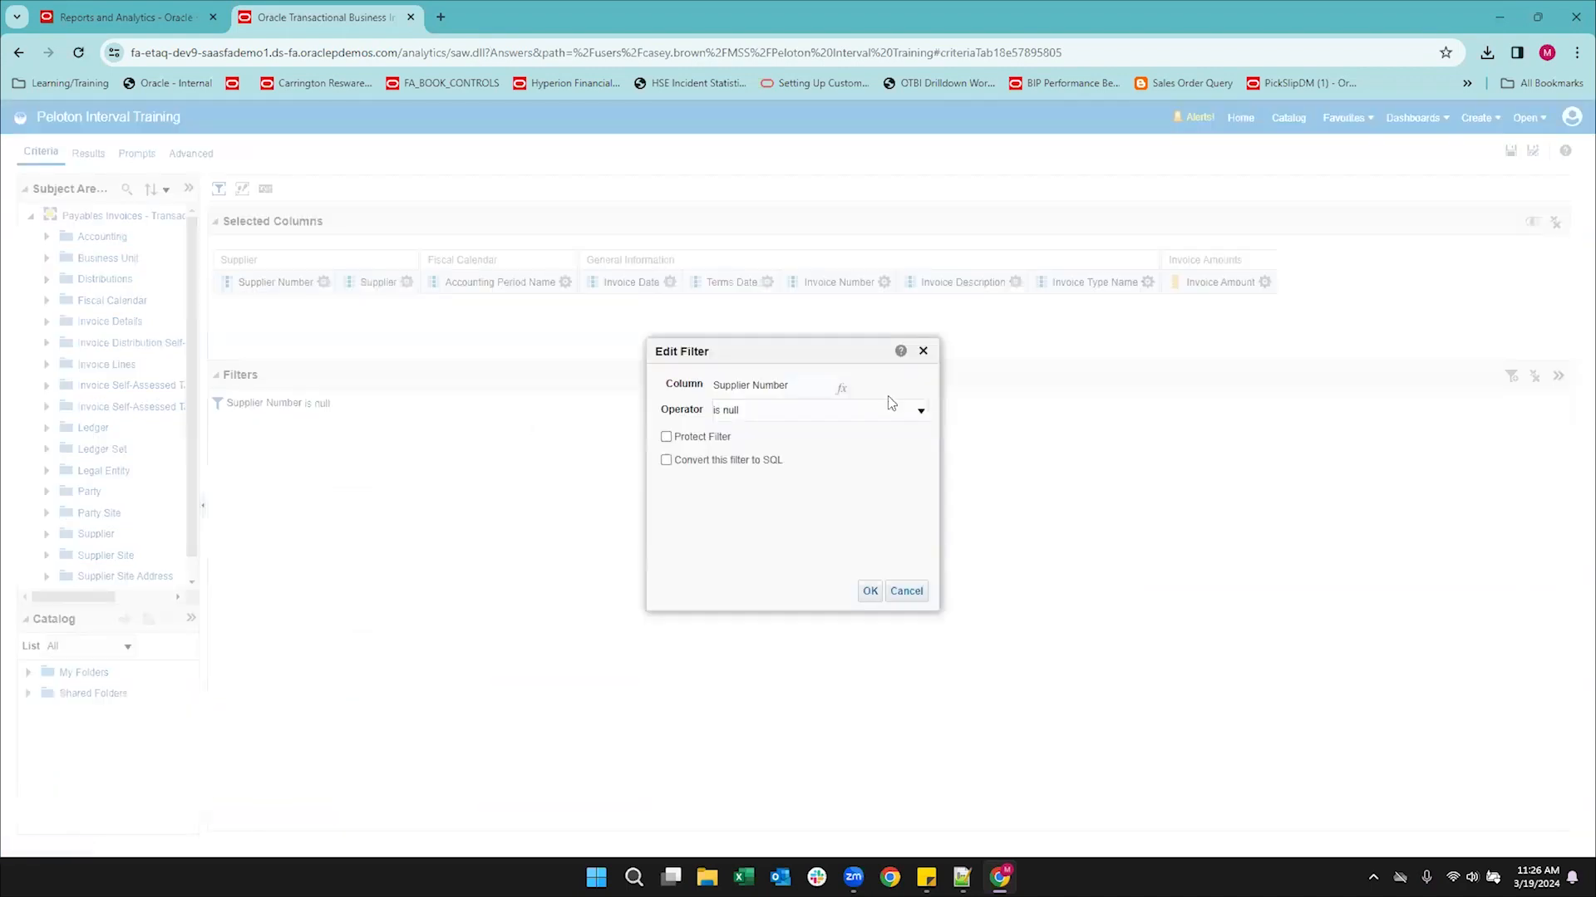
{"action": "left_click", "coordinate": [912, 413]}
{"action": "left_click", "coordinate": [729, 527]}
{"action": "left_click", "coordinate": [869, 591]}
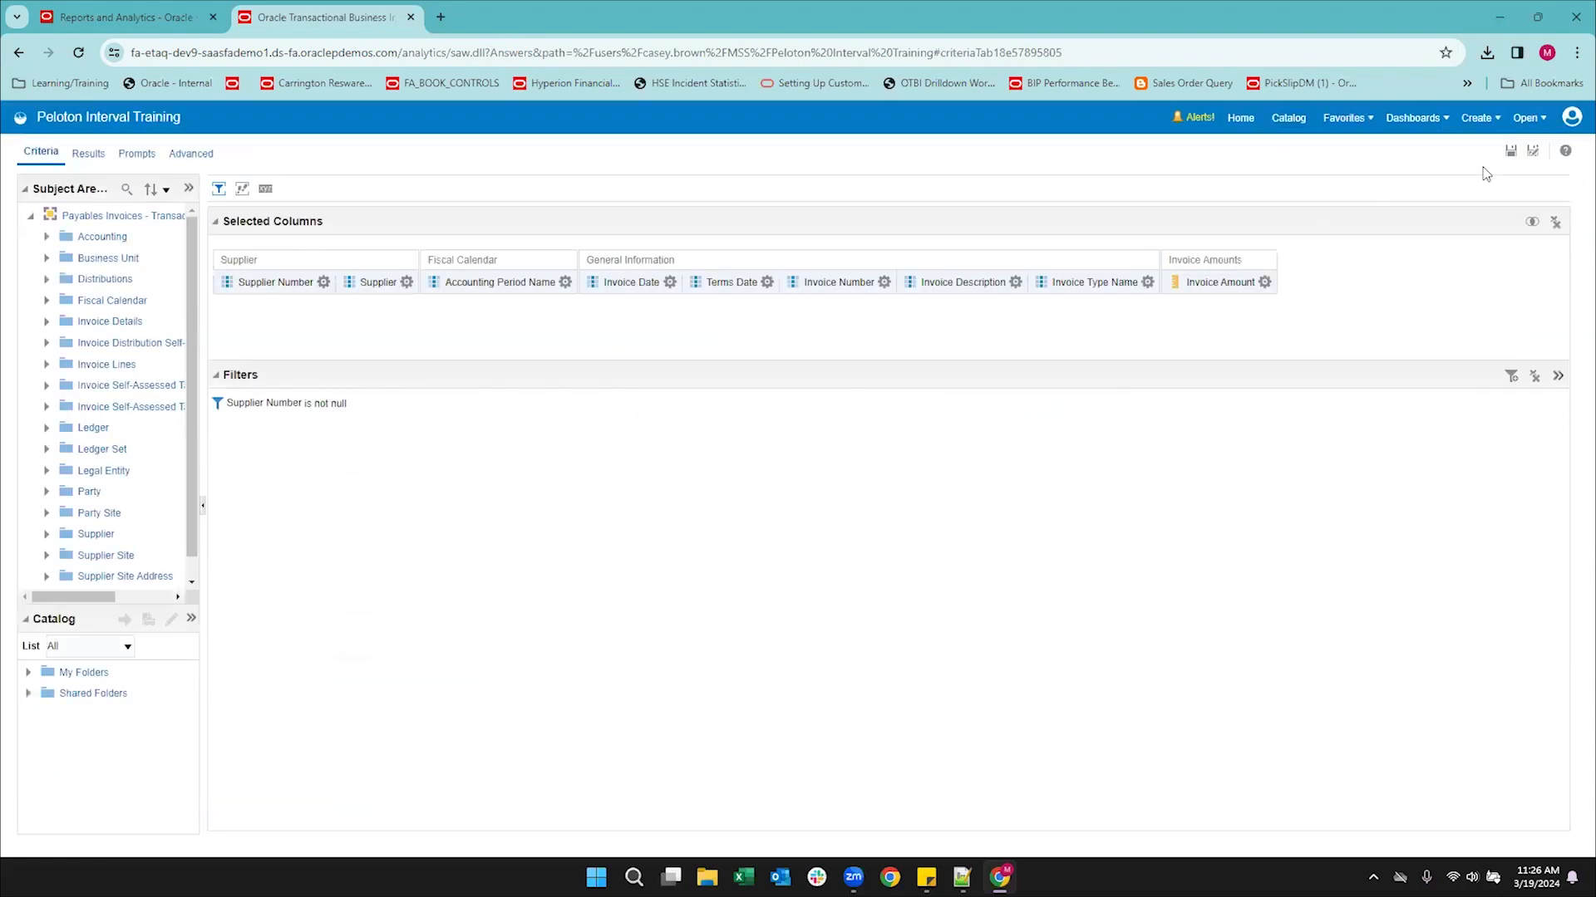
Save the analysis and open Peloton Interval Training from the catalog to run it.
{"action": "left_click", "coordinate": [1511, 151]}
{"action": "left_click", "coordinate": [1288, 117]}
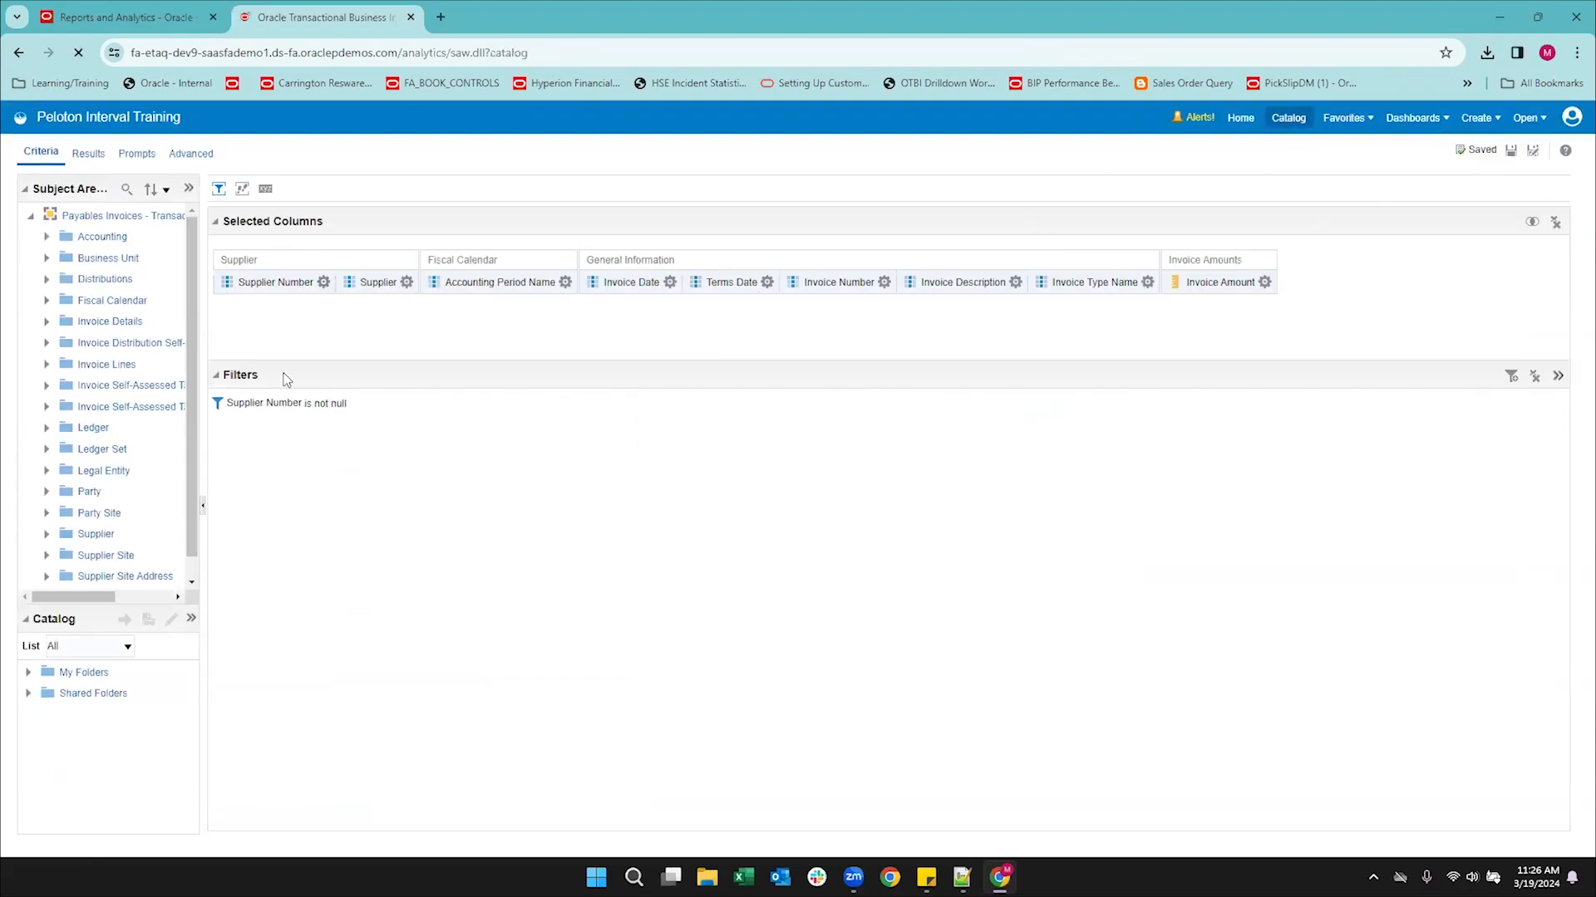
{"action": "left_click", "coordinate": [284, 239]}
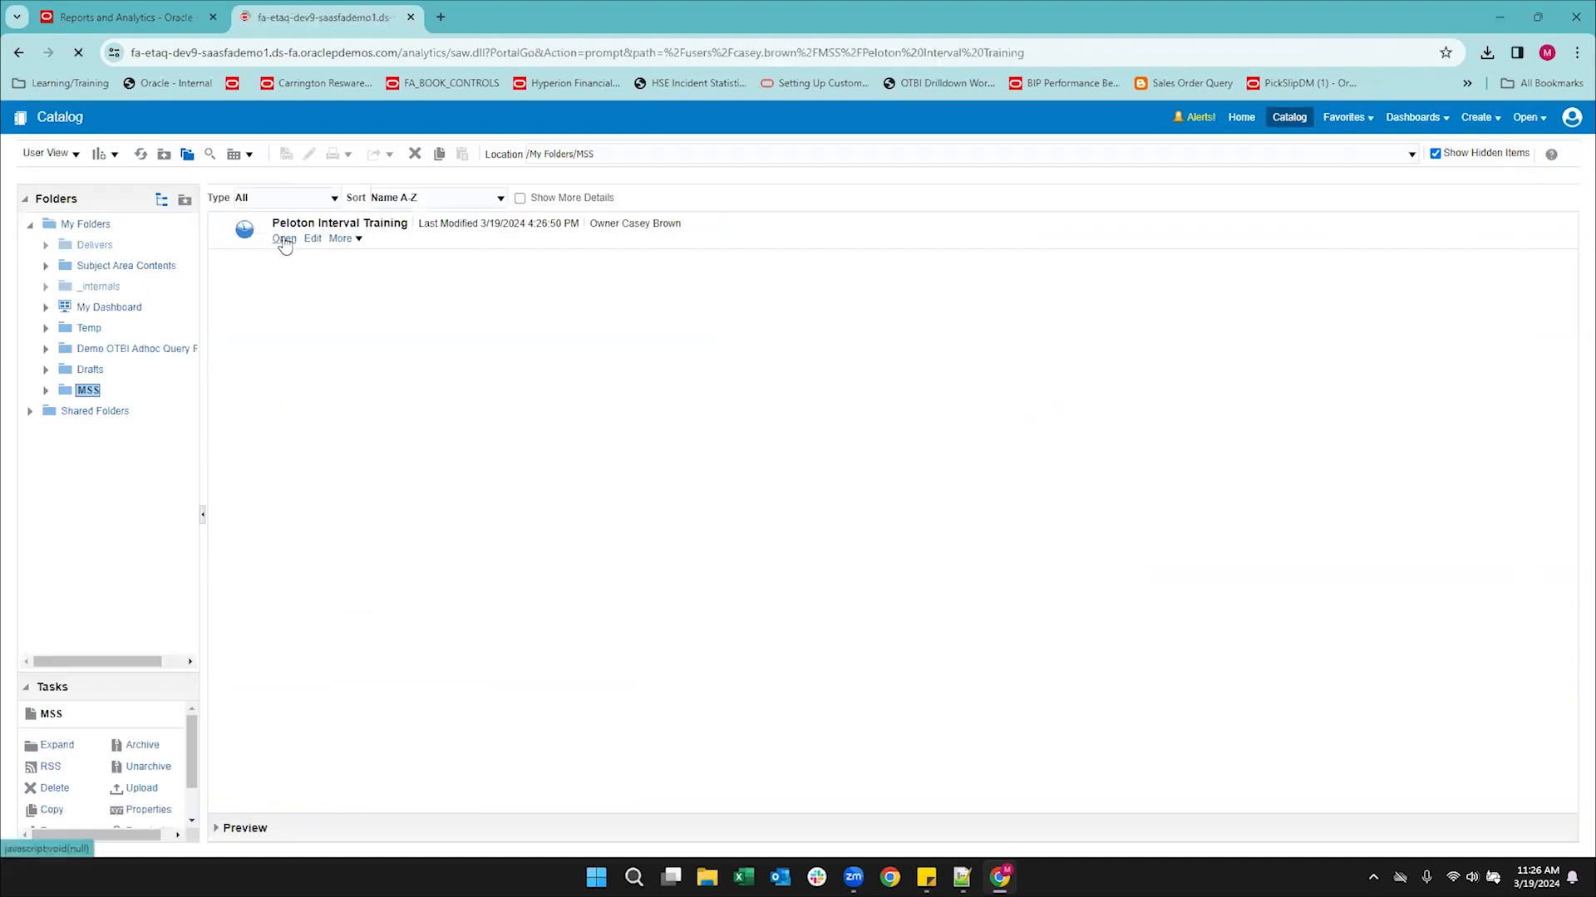
Search the Accounting Period Name prompt values for "-20".
{"action": "left_click", "coordinate": [238, 186]}
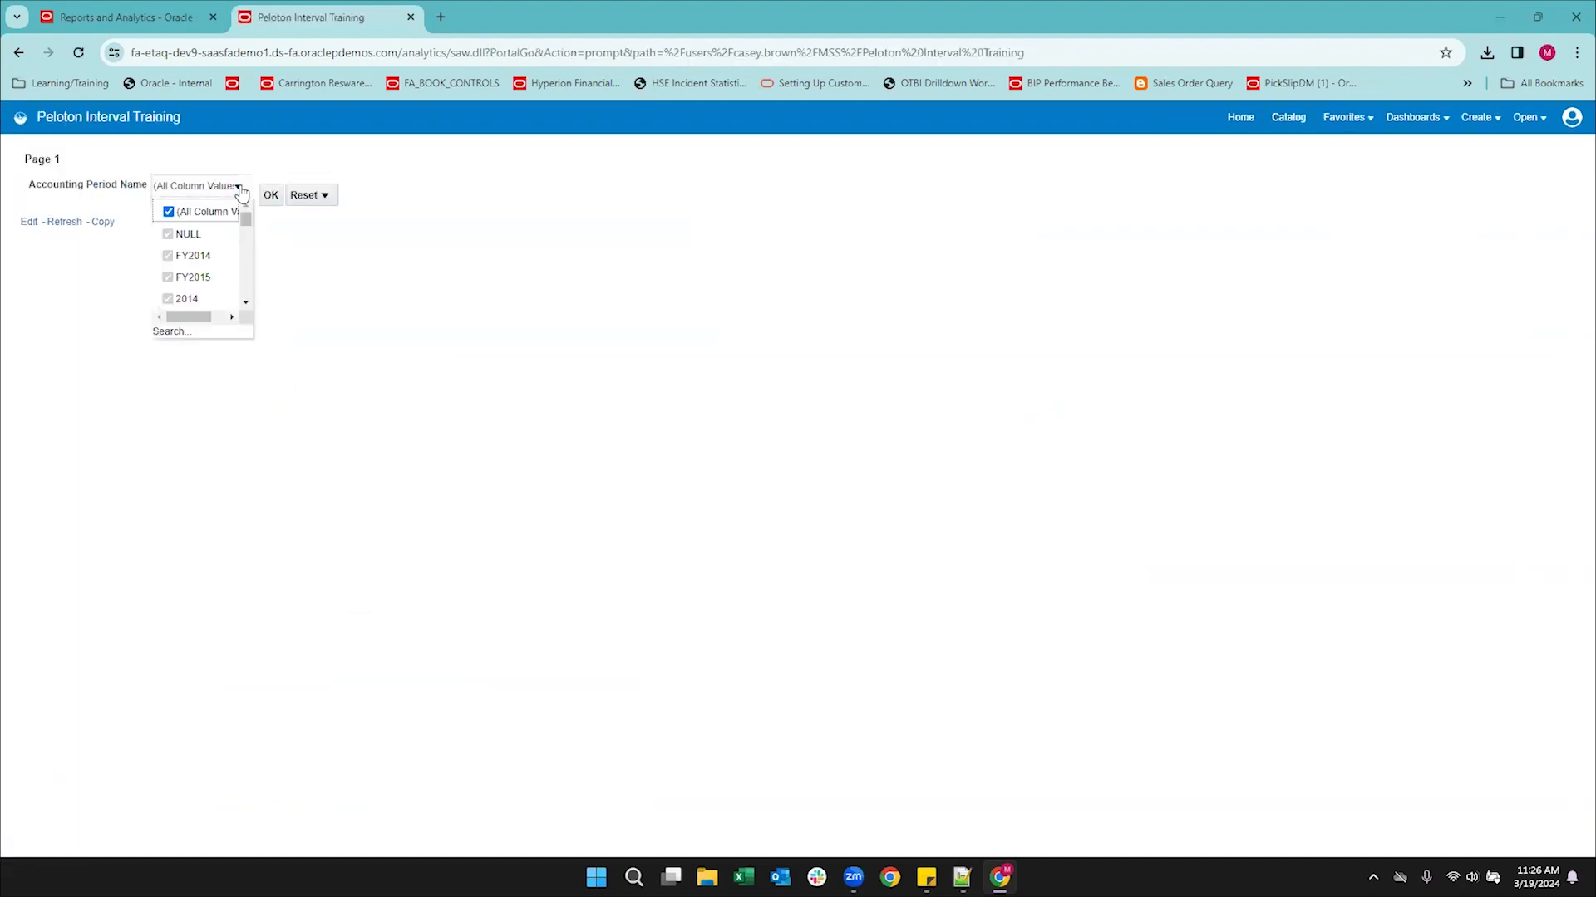
{"action": "left_click", "coordinate": [161, 329]}
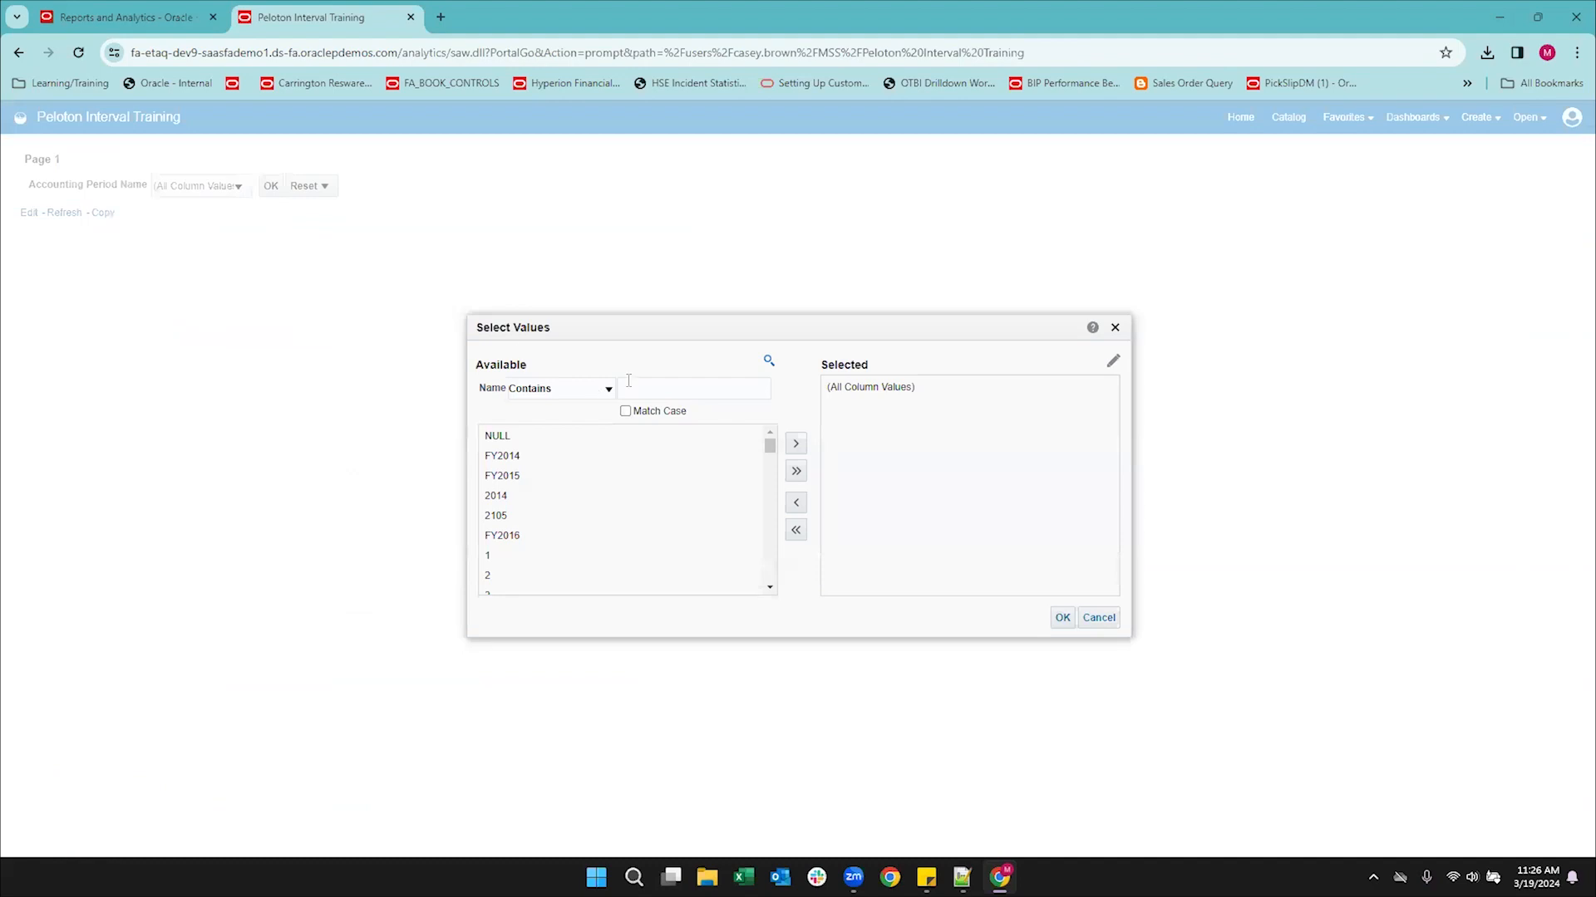
{"action": "left_click", "coordinate": [630, 384]}
{"action": "type", "text": "-"}
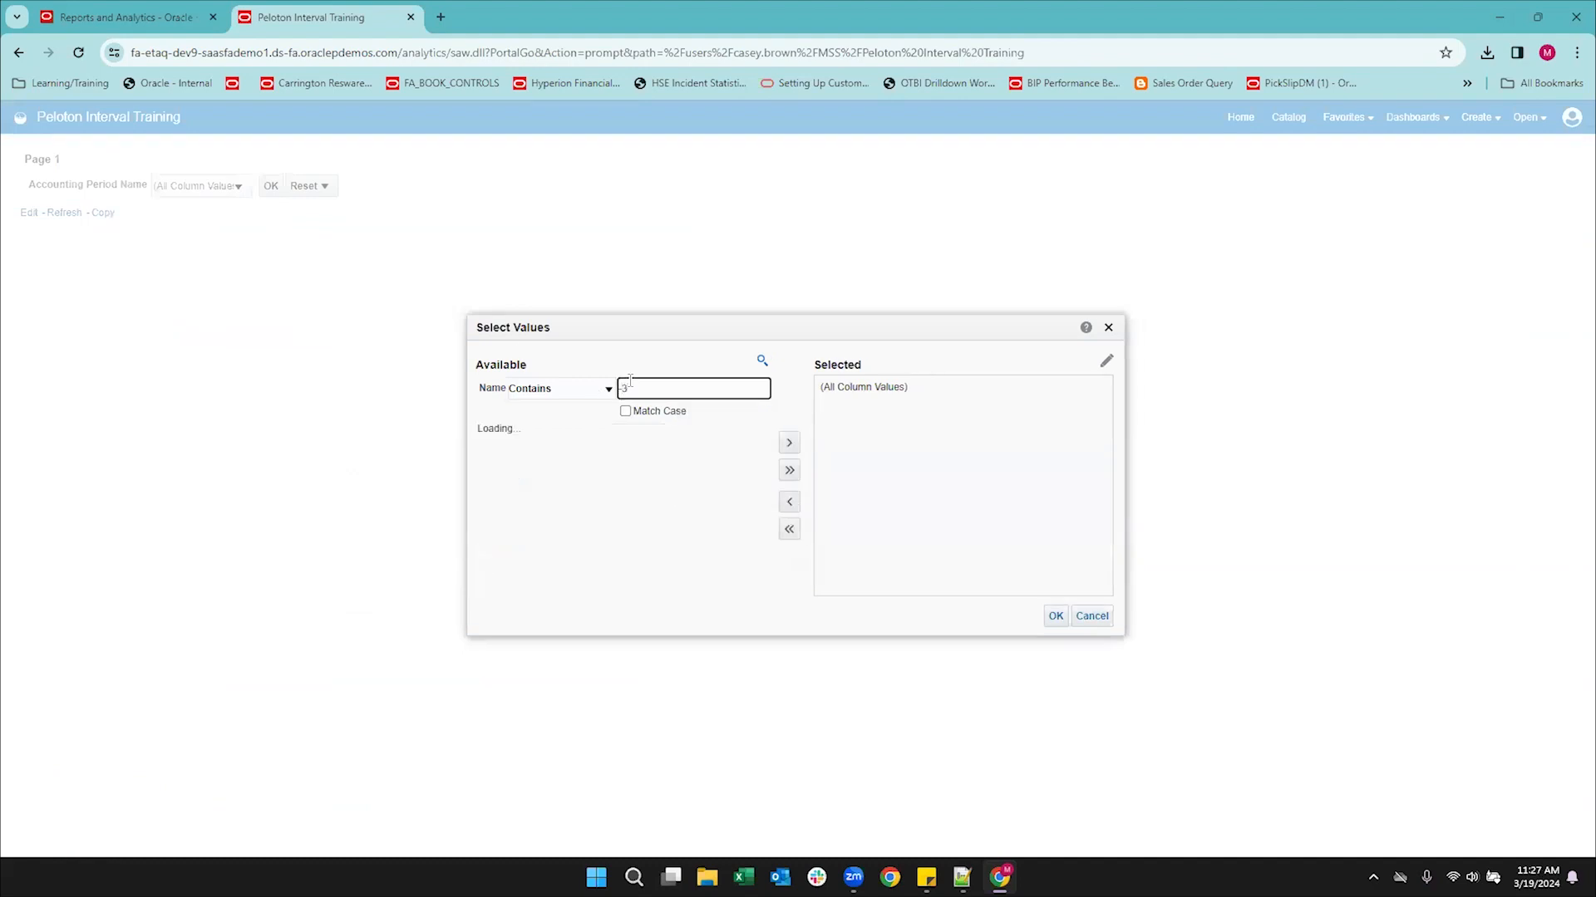
{"action": "type", "text": "20"}
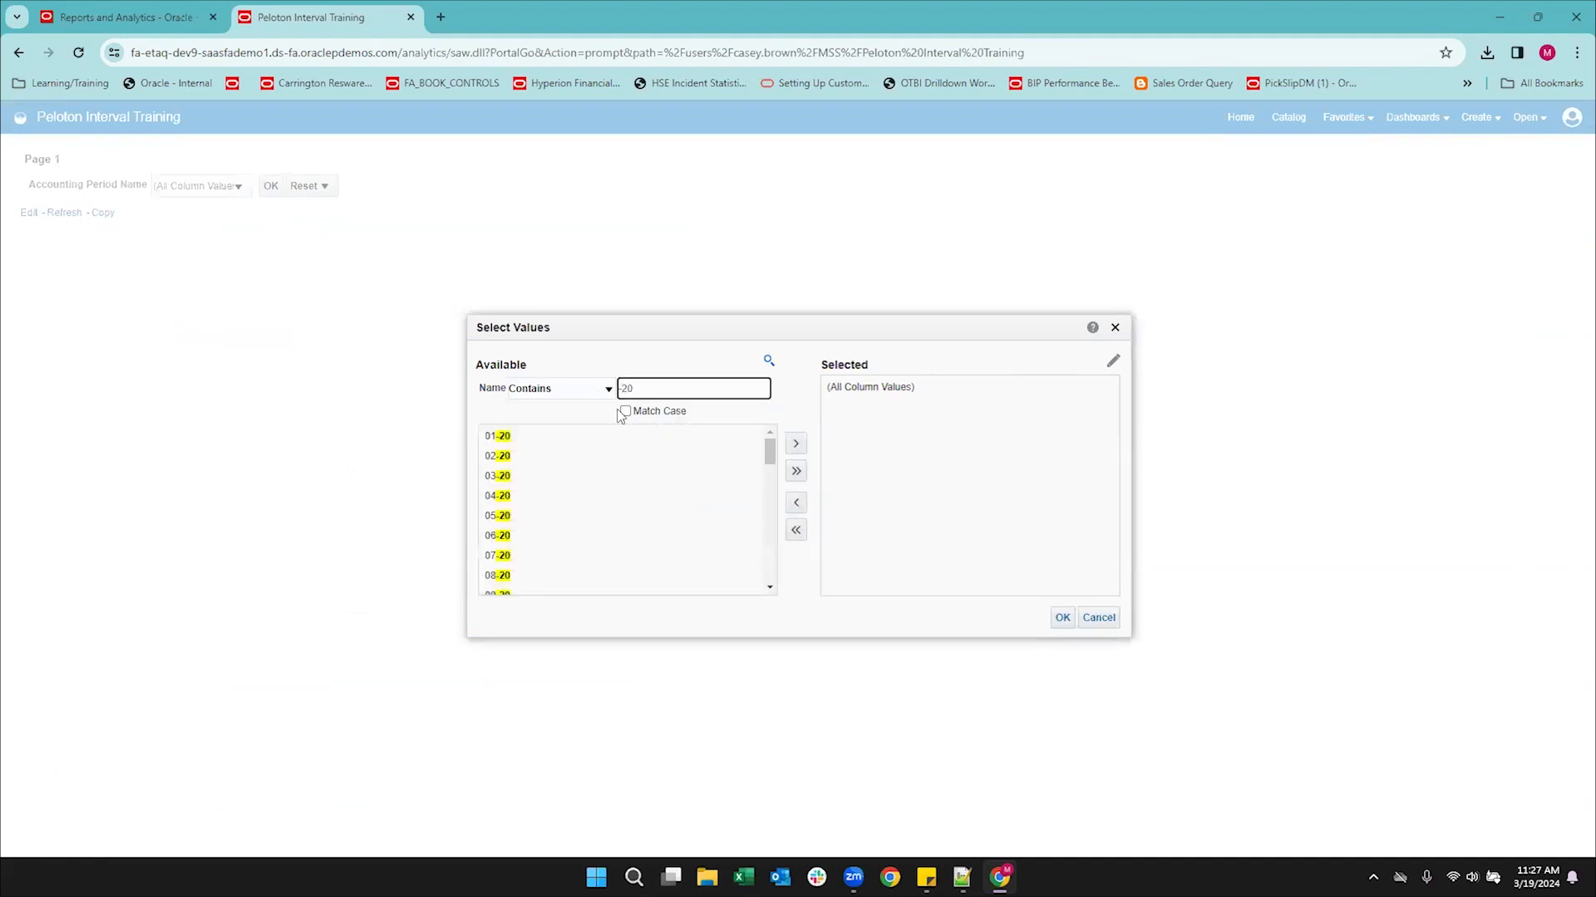
Try to add accounting periods 01-20 through 06-20 to the prompt alongside (All Column Values).
{"action": "left_click", "coordinate": [527, 439]}
{"action": "left_click", "coordinate": [790, 446]}
{"action": "left_click", "coordinate": [695, 439]}
{"action": "left_click", "coordinate": [791, 445]}
{"action": "left_click", "coordinate": [713, 439]}
{"action": "left_click", "coordinate": [788, 444]}
{"action": "left_click", "coordinate": [698, 439]}
{"action": "left_click", "coordinate": [791, 444]}
{"action": "left_click", "coordinate": [667, 440]}
{"action": "left_click", "coordinate": [791, 445]}
{"action": "left_click", "coordinate": [677, 436]}
{"action": "left_click", "coordinate": [793, 445]}
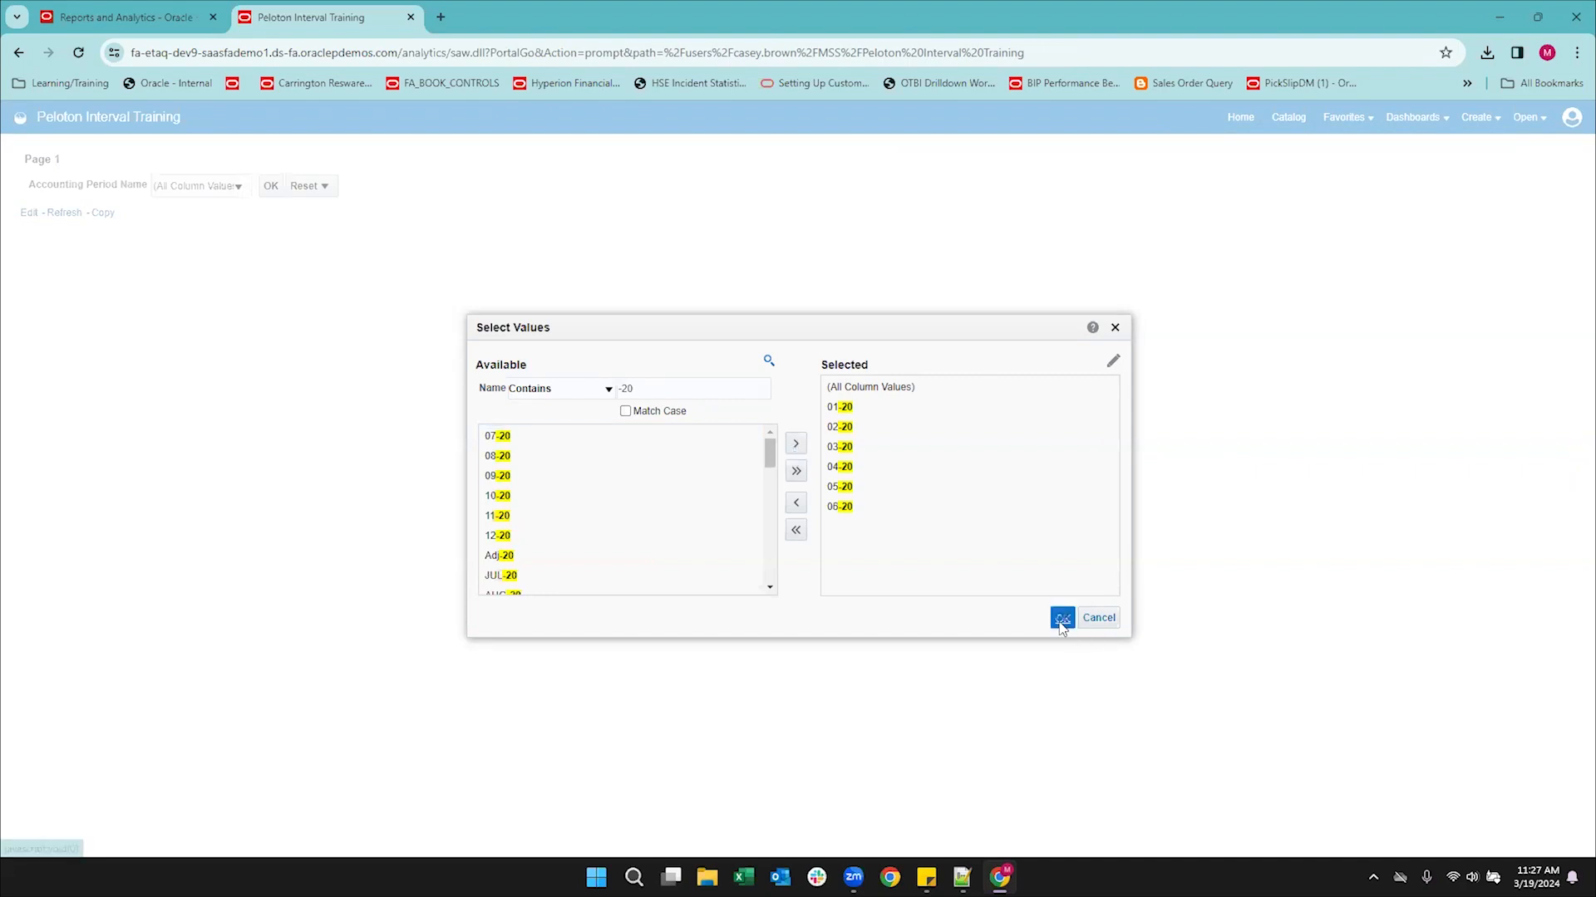
{"action": "left_click", "coordinate": [1062, 617]}
{"action": "right_click", "coordinate": [911, 539]}
{"action": "left_click", "coordinate": [289, 258]}
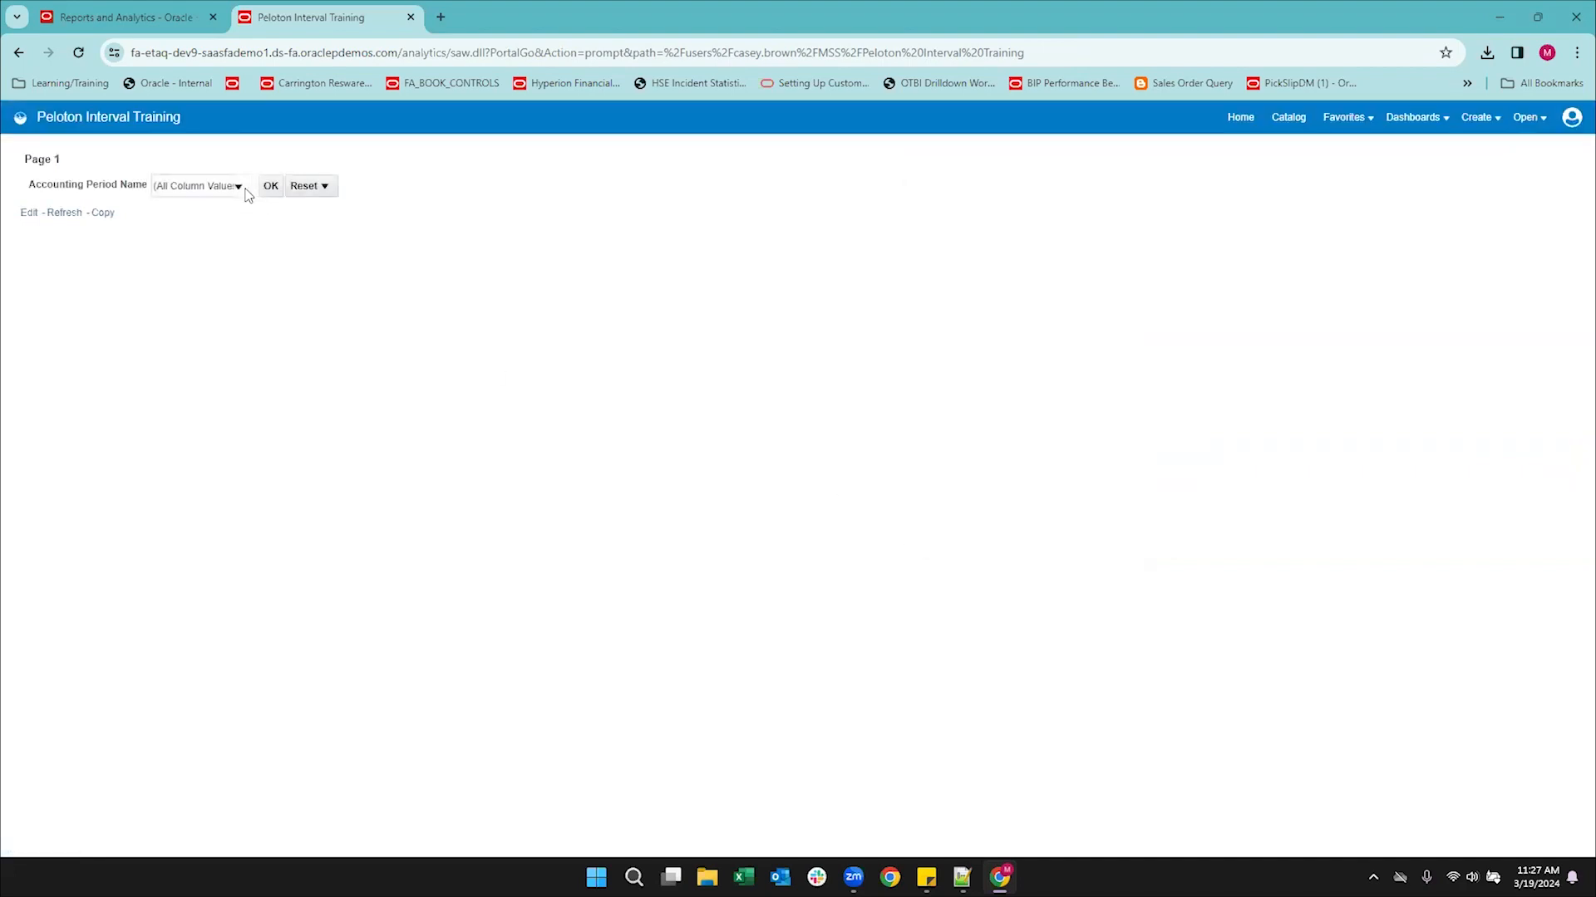
Remove (All Column Values) from the Accounting Period Name prompt selection and search the available values for "-20".
{"action": "left_click", "coordinate": [239, 188]}
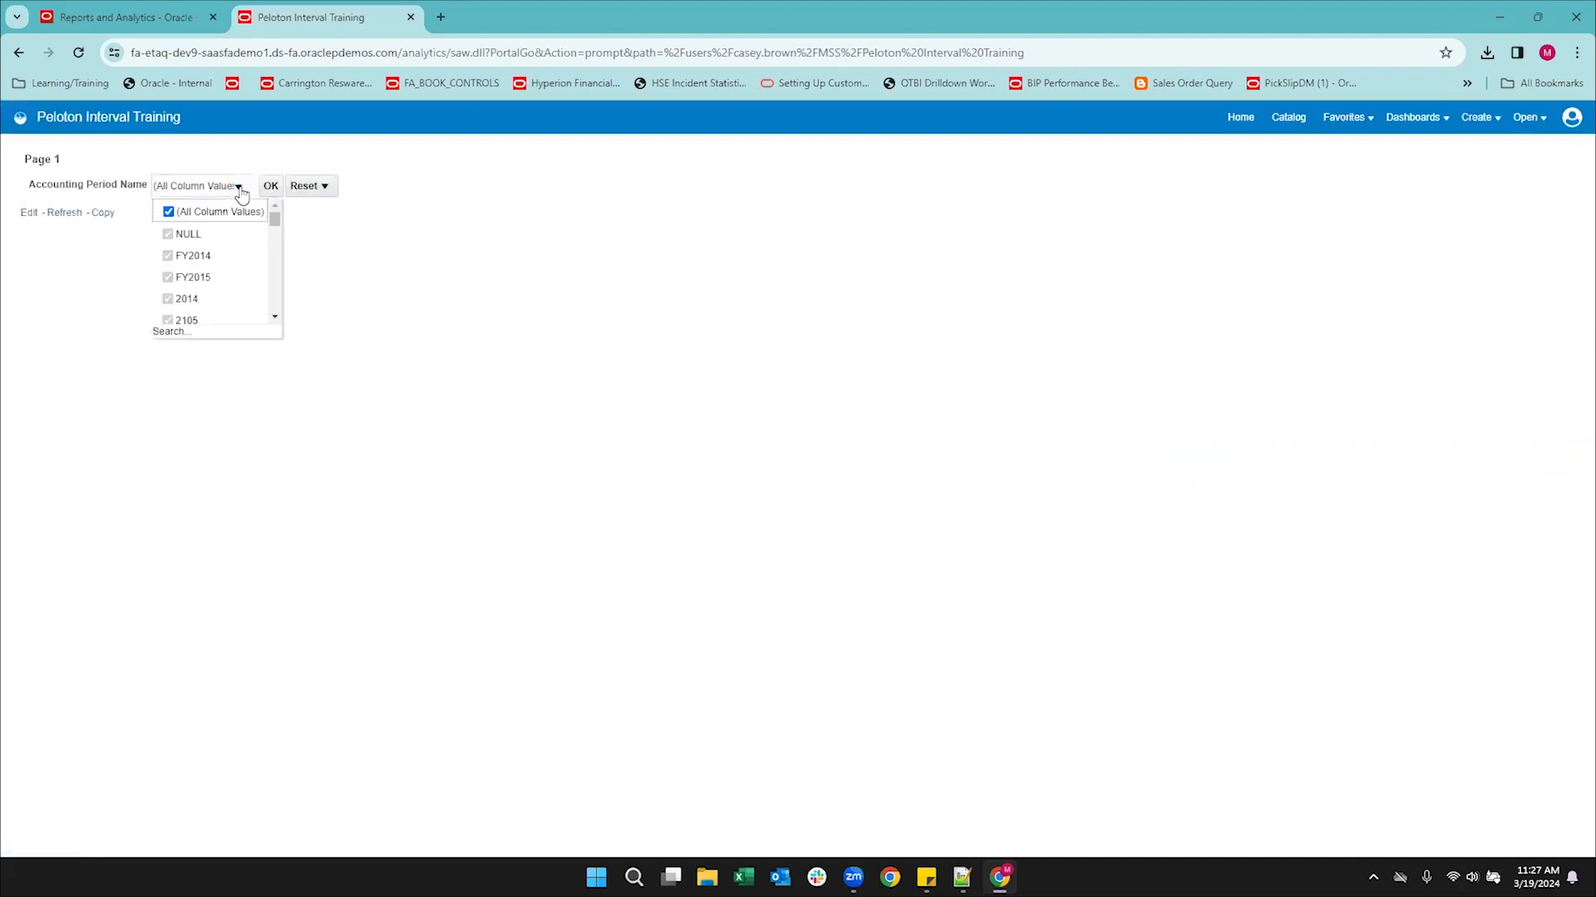
{"action": "left_click", "coordinate": [172, 331]}
{"action": "left_click", "coordinate": [864, 386]}
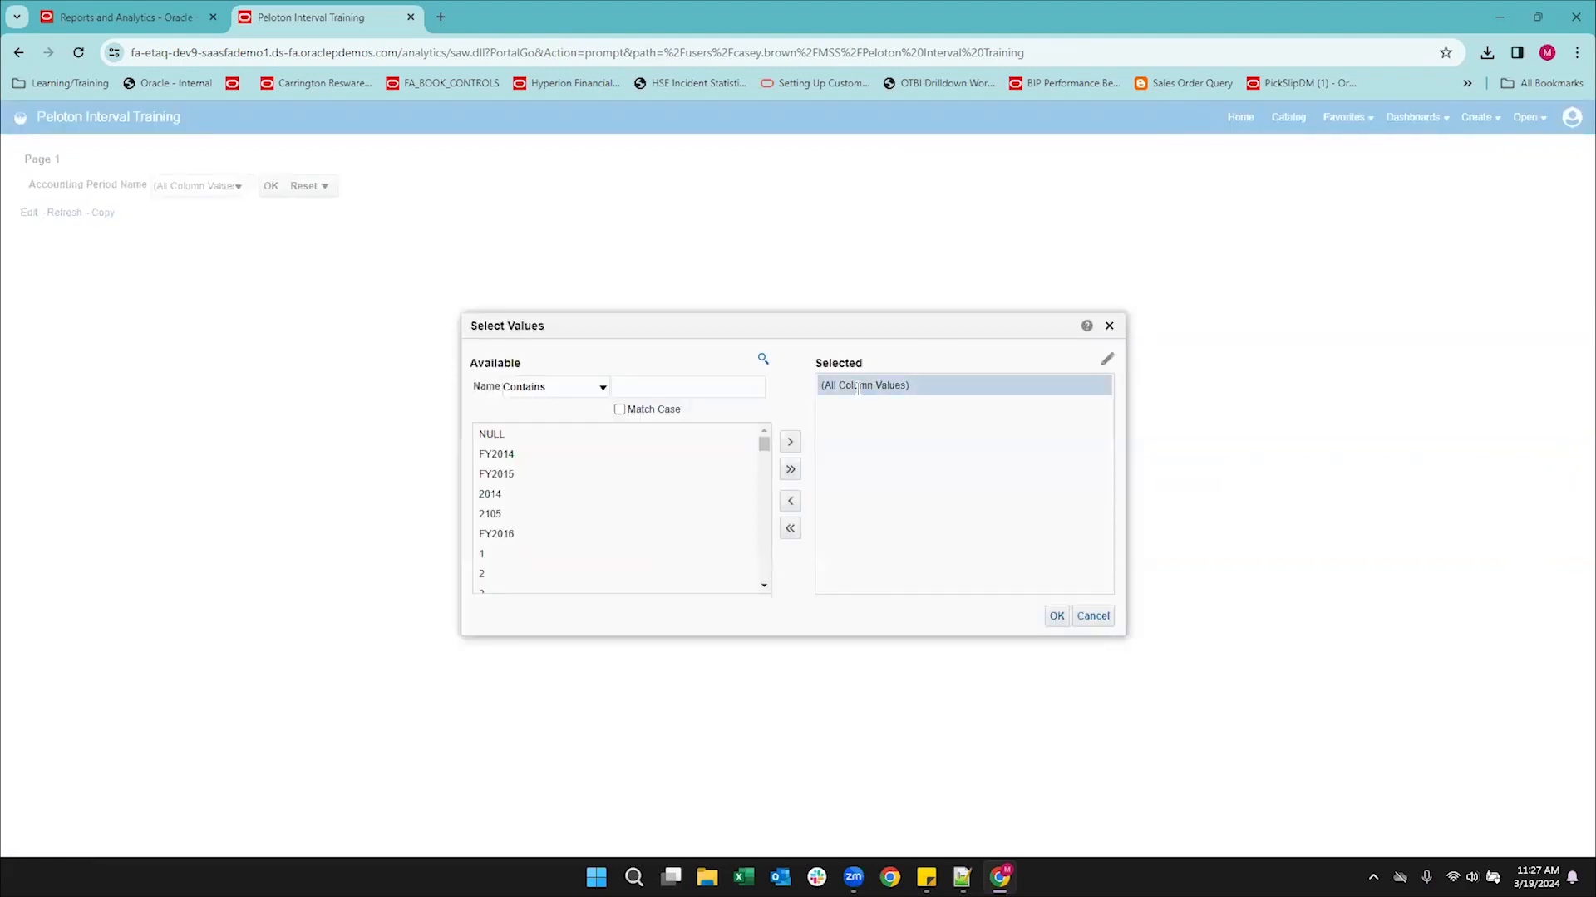
{"action": "left_click", "coordinate": [790, 503]}
{"action": "left_click", "coordinate": [644, 388]}
{"action": "type", "text": "-20"}
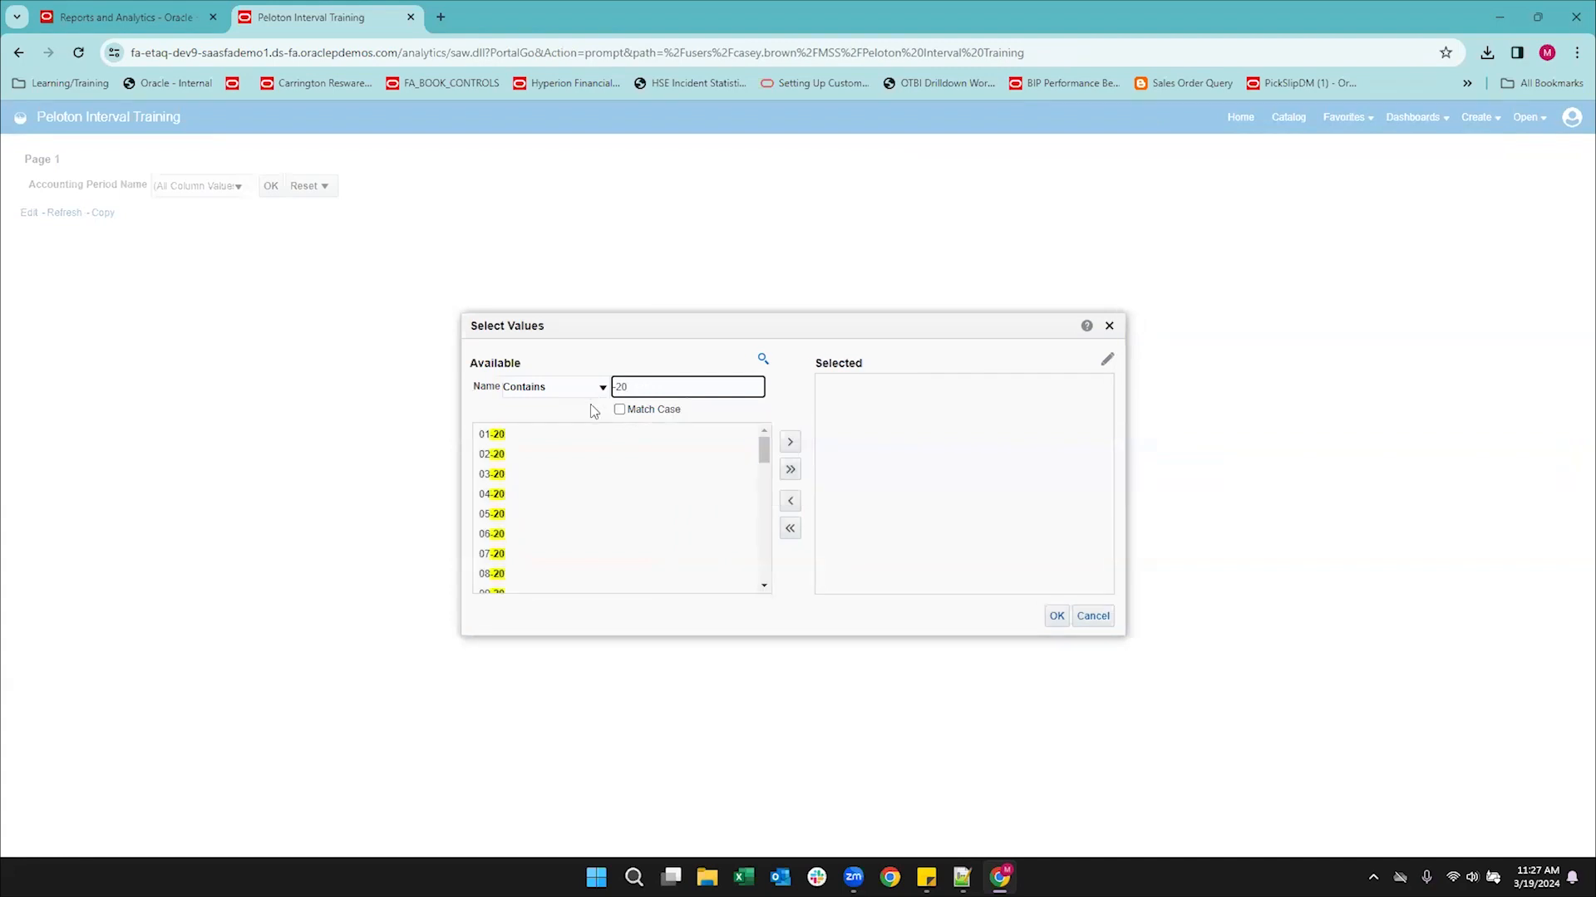
Select accounting periods 01-20 through 06-20 for the prompt and run the analysis with them.
{"action": "left_click", "coordinate": [525, 435]}
{"action": "left_click", "coordinate": [790, 442]}
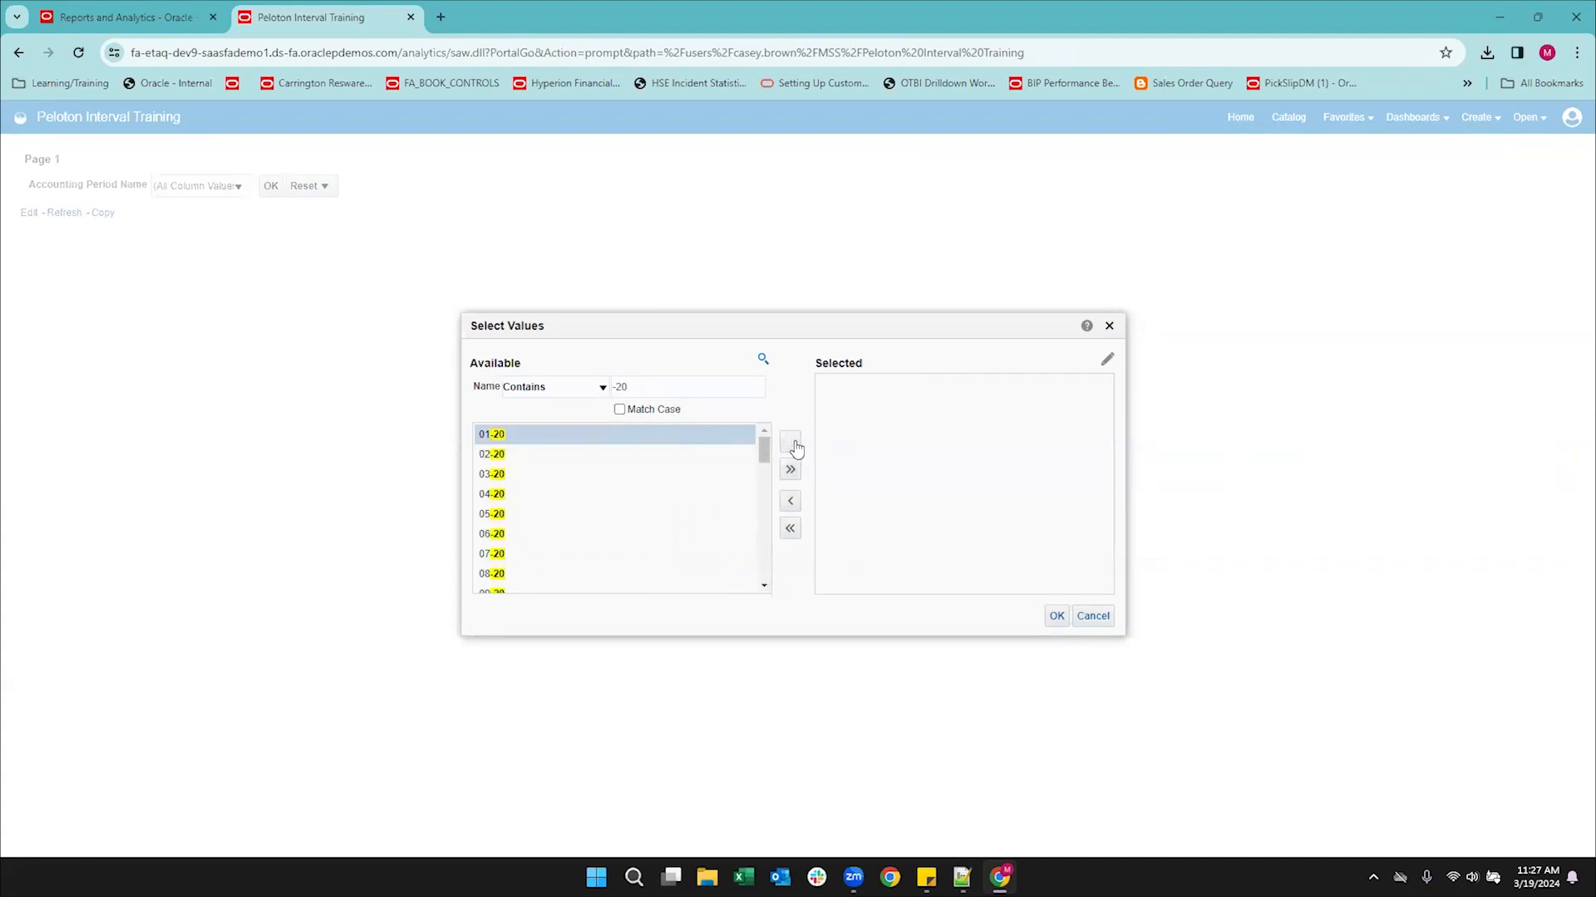
{"action": "left_click", "coordinate": [790, 442]}
{"action": "left_click", "coordinate": [790, 443]}
{"action": "left_click", "coordinate": [716, 438]}
{"action": "left_click", "coordinate": [790, 442]}
{"action": "left_click", "coordinate": [698, 439]}
{"action": "left_click", "coordinate": [790, 443]}
{"action": "left_click", "coordinate": [689, 438]}
{"action": "left_click", "coordinate": [787, 445]}
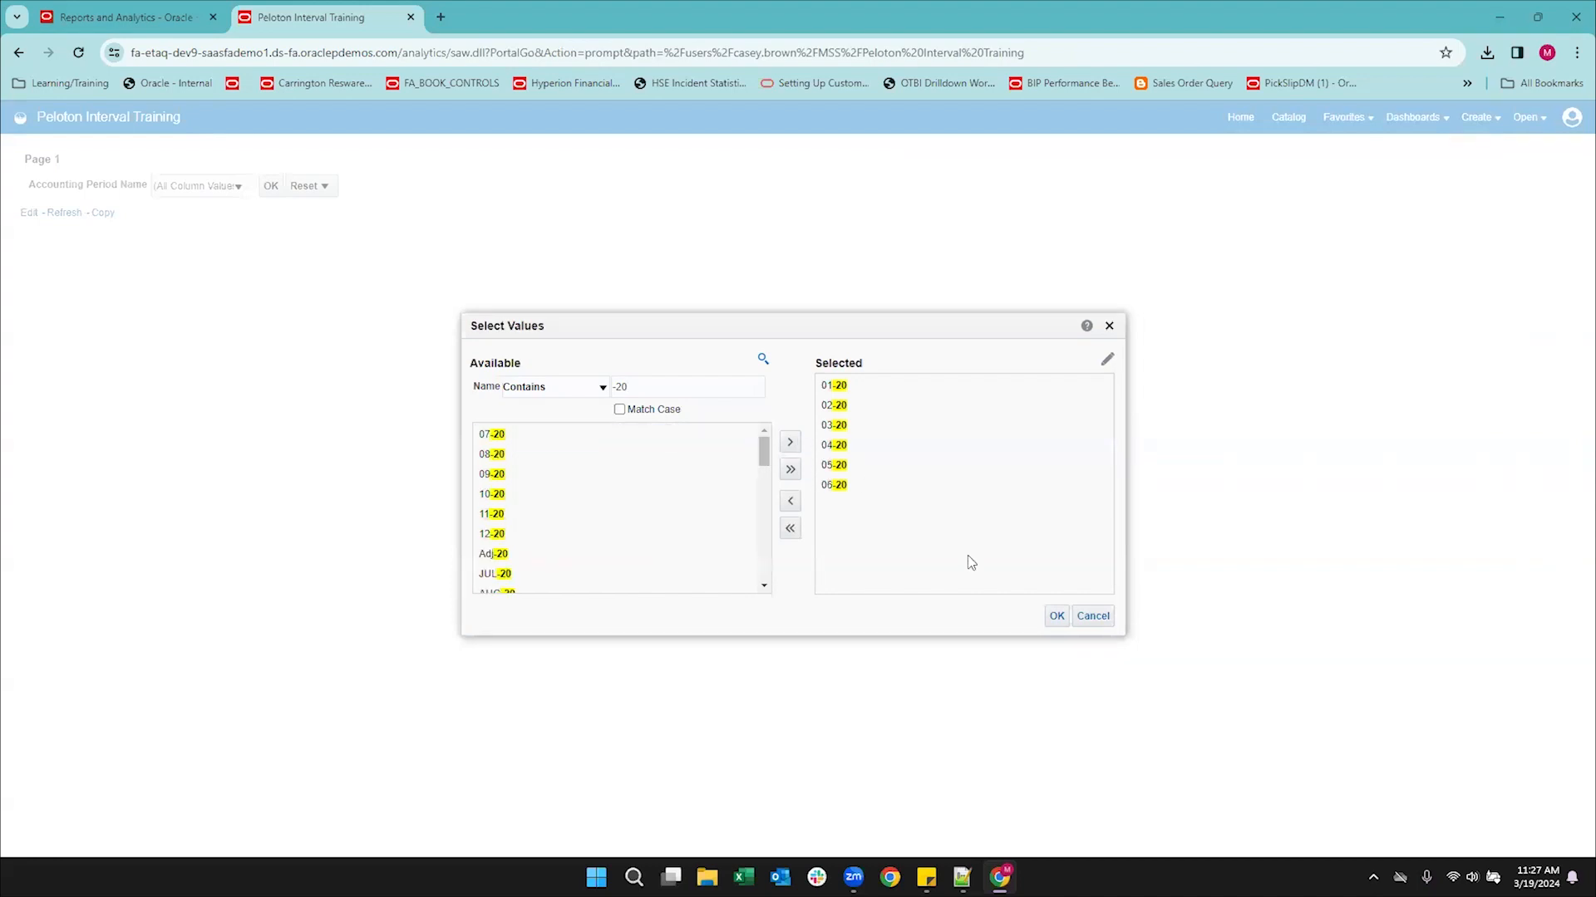
{"action": "left_click", "coordinate": [1056, 616]}
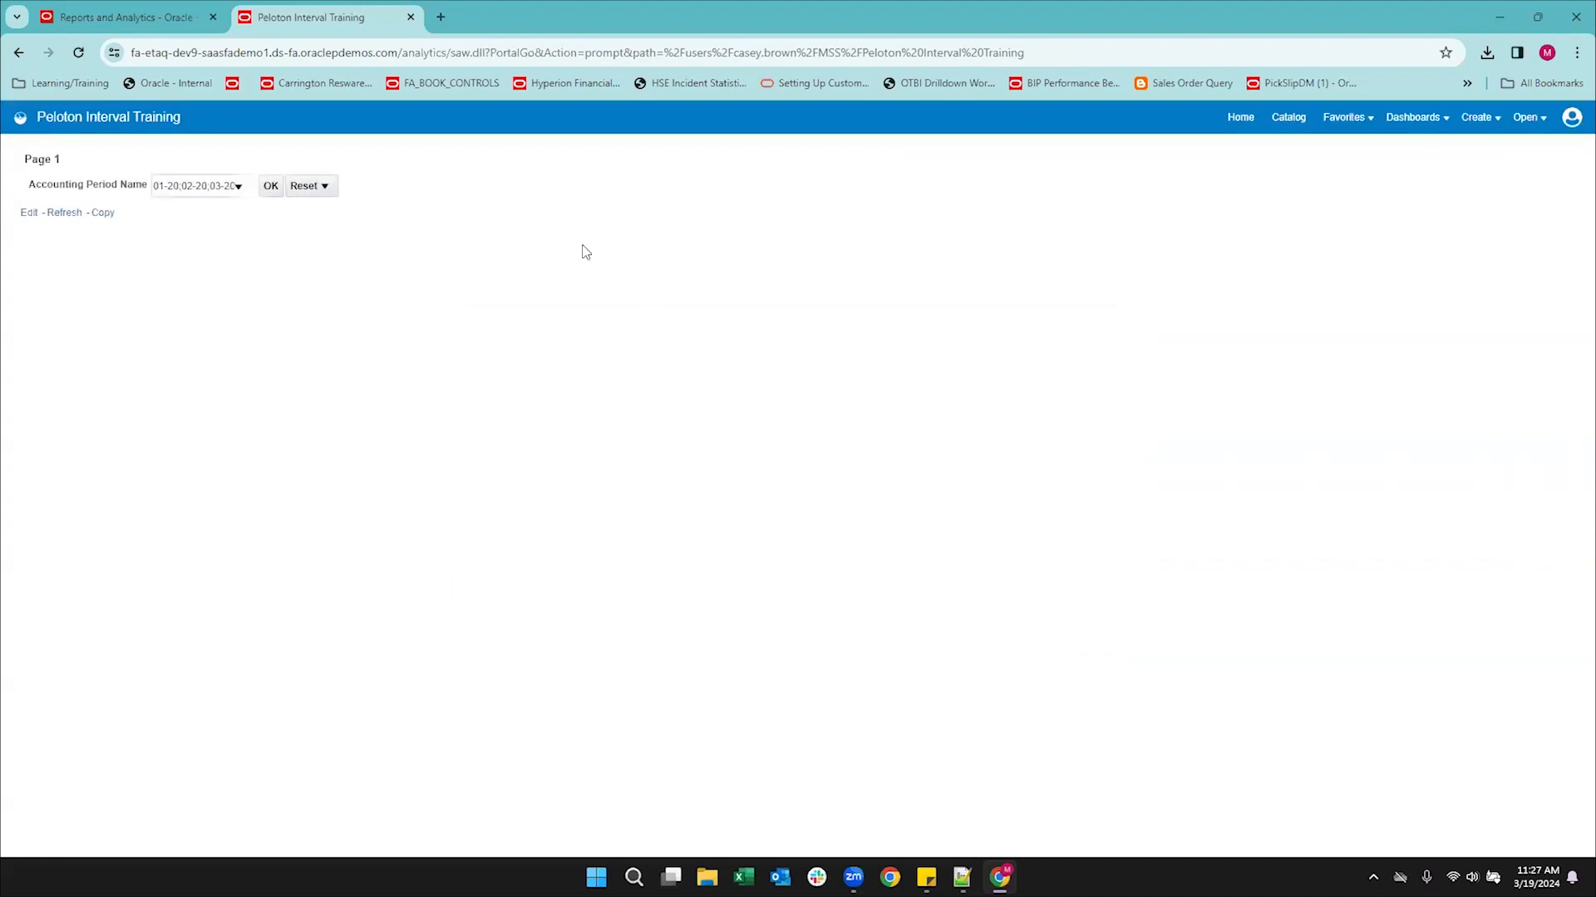
{"action": "left_click", "coordinate": [270, 187]}
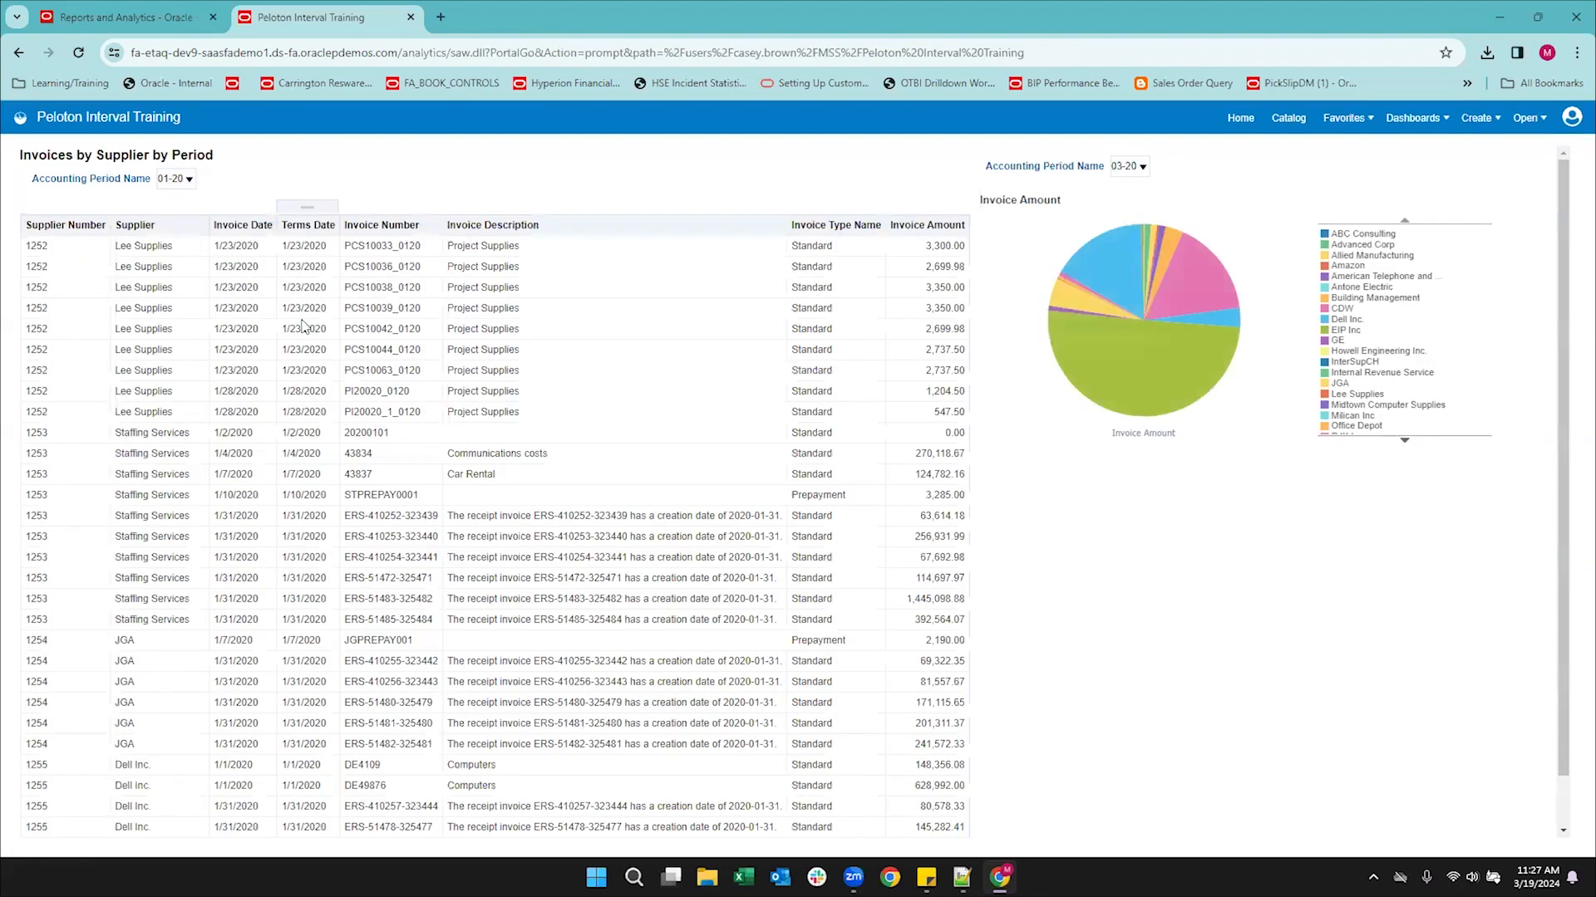
Set the accounting period of both the invoice table and the pie graph to 02-20.
{"action": "left_click", "coordinate": [188, 178]}
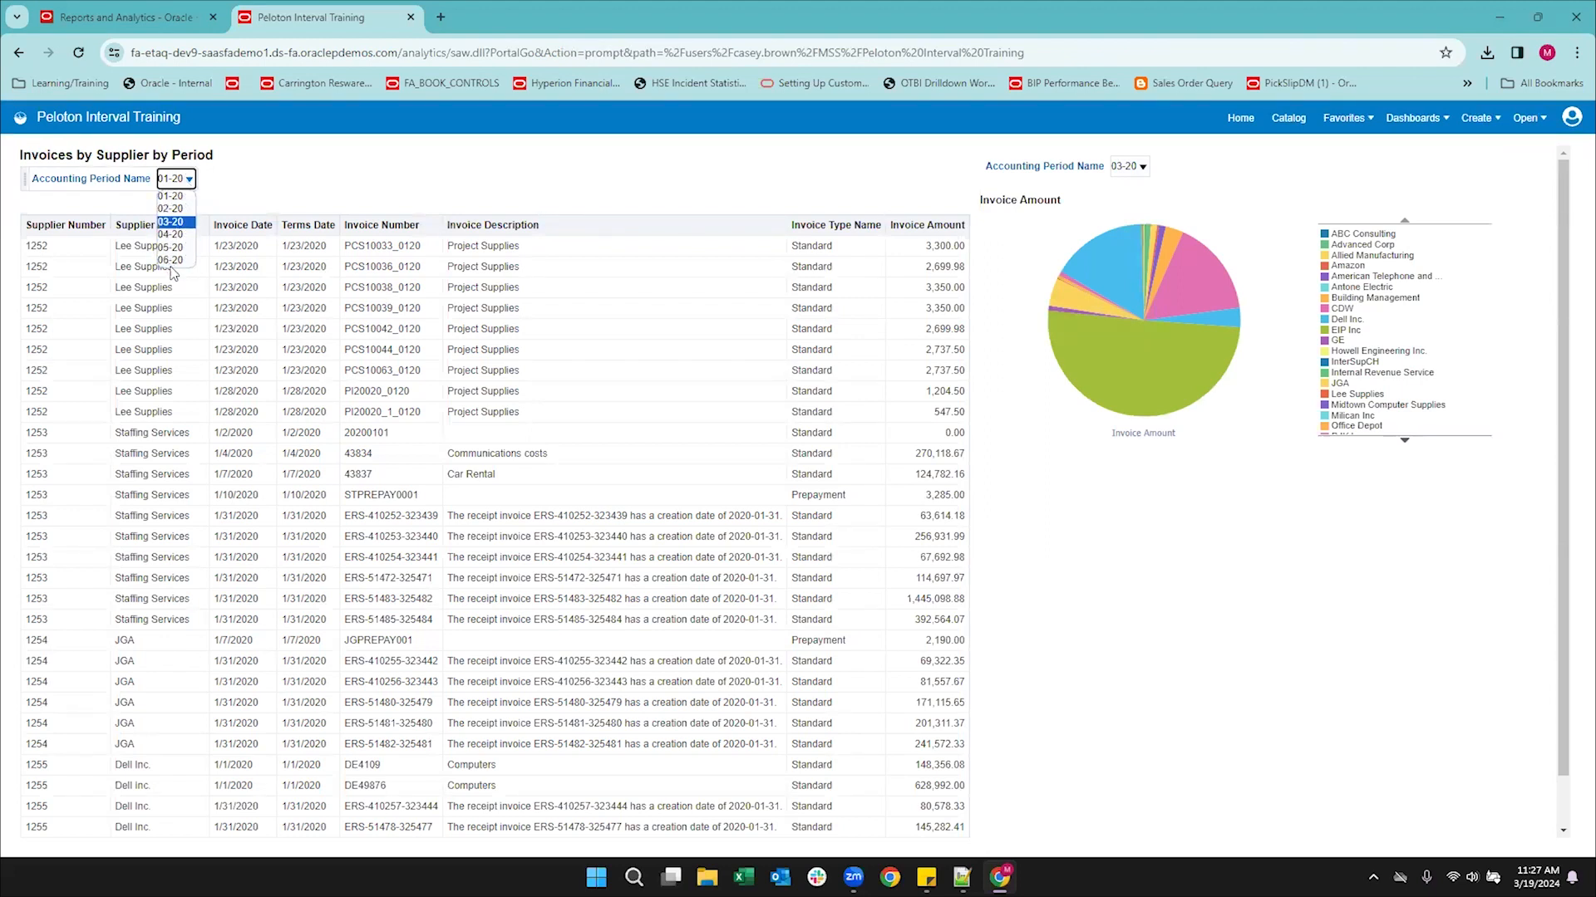
{"action": "left_click", "coordinate": [171, 209]}
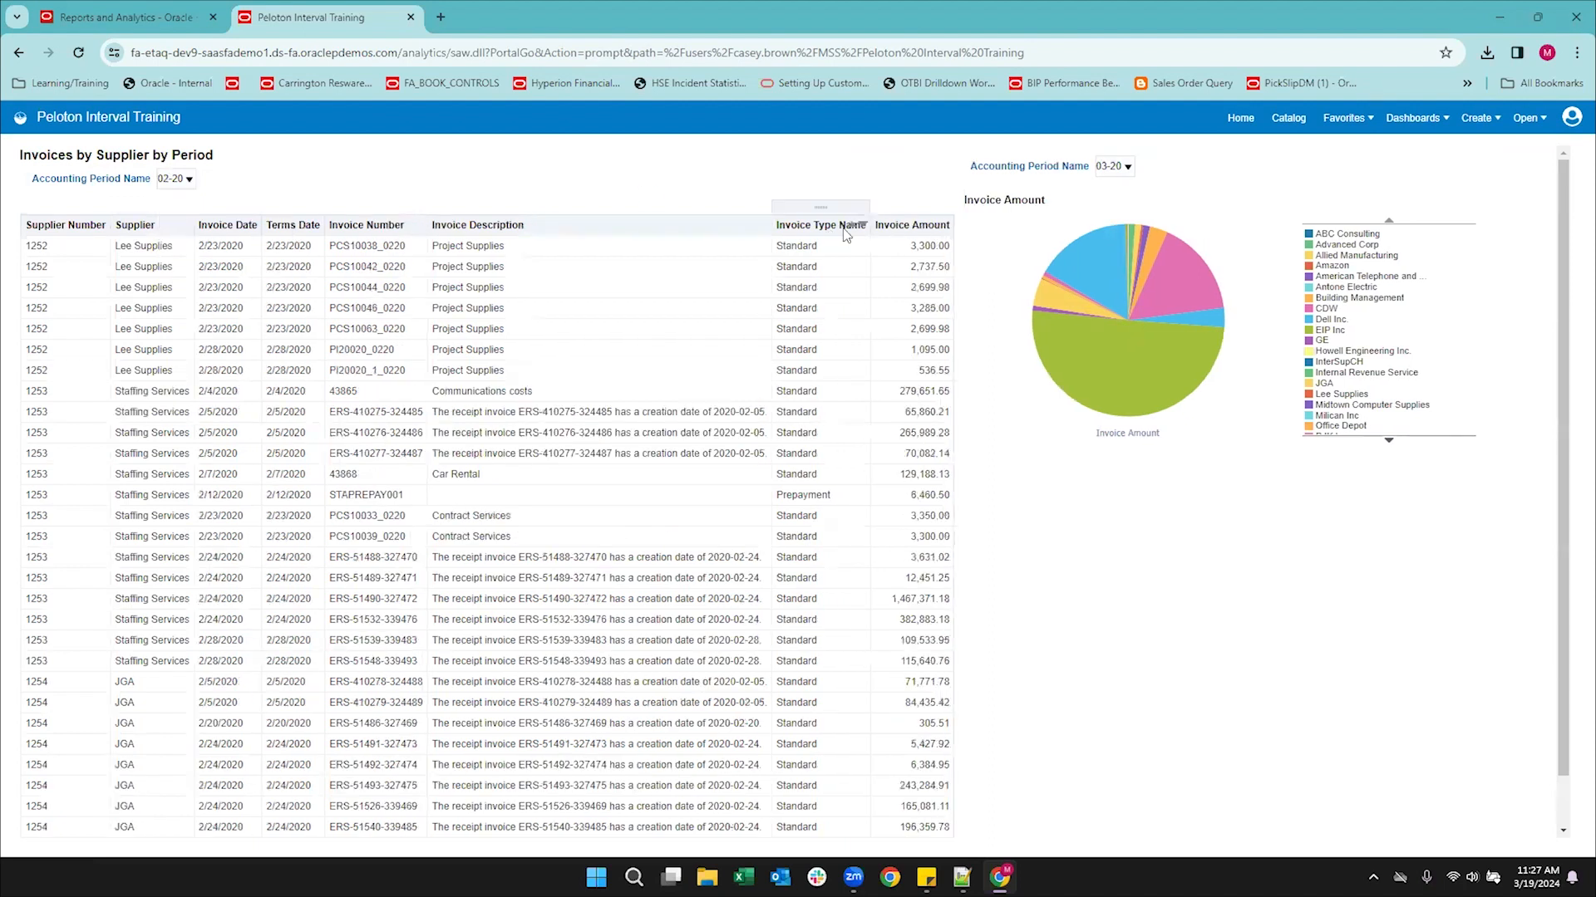
{"action": "left_click", "coordinate": [1122, 167]}
{"action": "left_click", "coordinate": [1111, 198]}
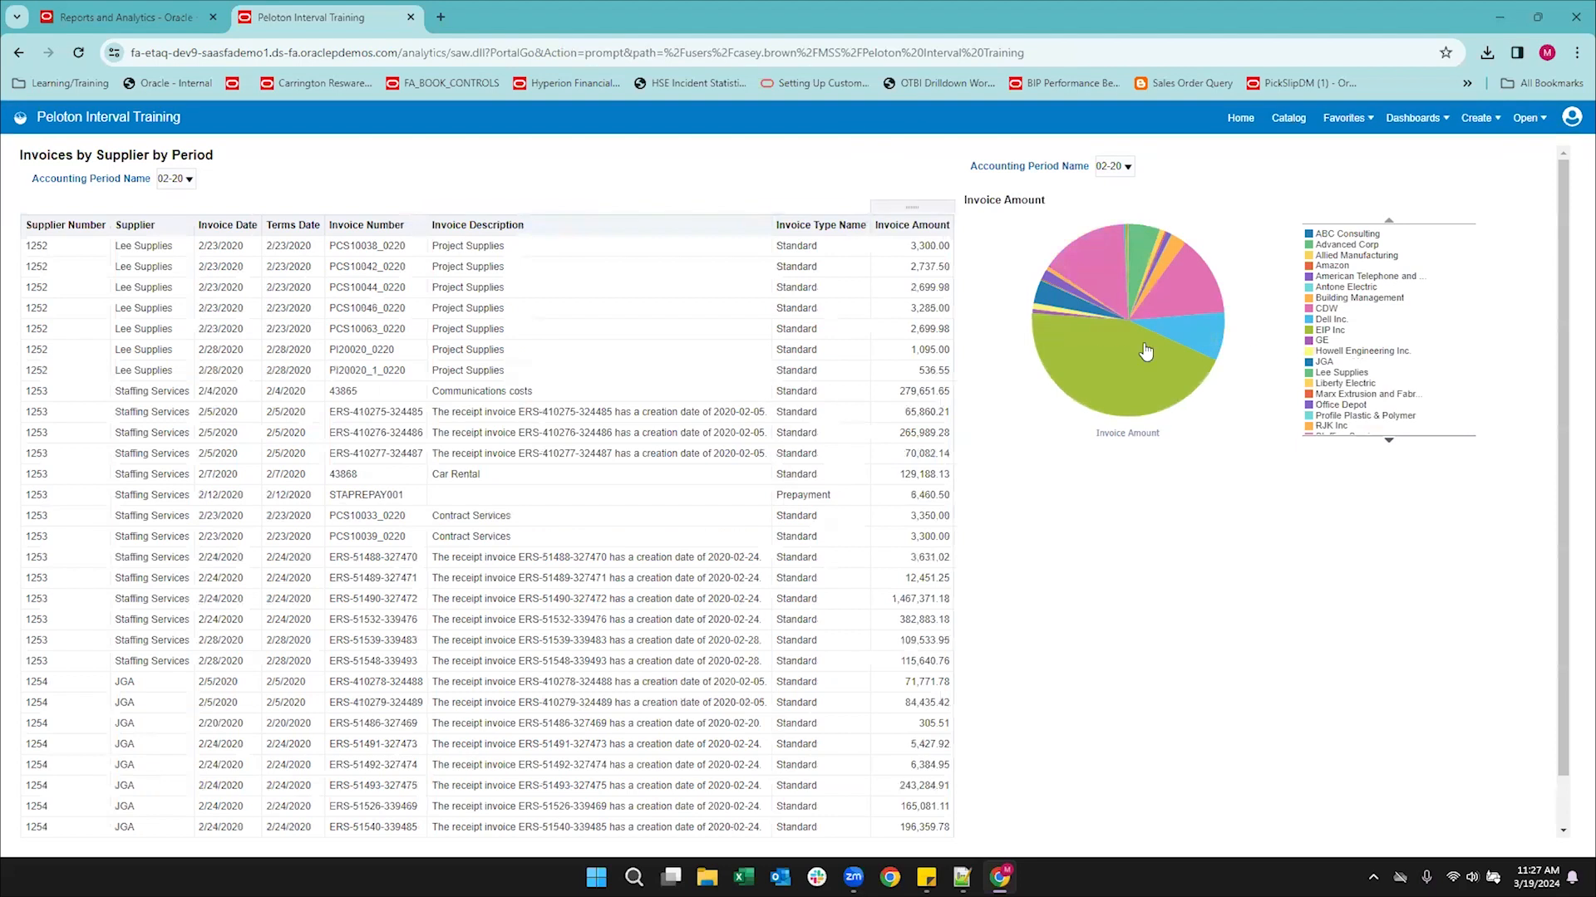
Review the Formatted and Data export options offered for the analysis and return to the catalog.
{"action": "scroll", "coordinate": [1322, 514], "scroll_direction": "down", "scroll_amount": 1}
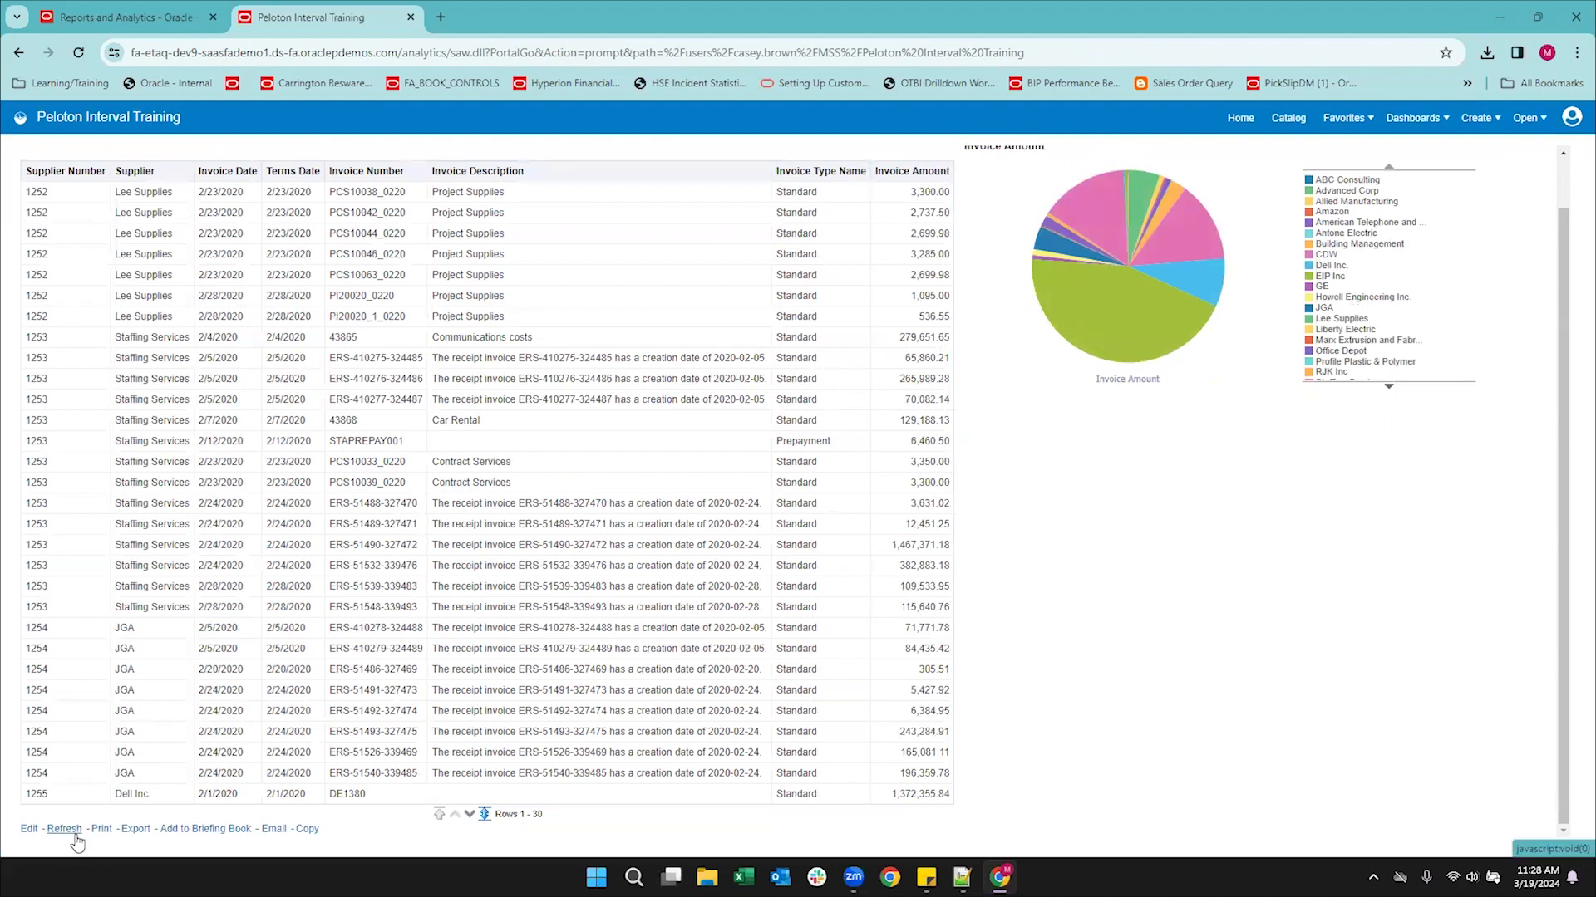
{"action": "left_click", "coordinate": [132, 831]}
{"action": "mouse_move", "coordinate": [170, 808]}
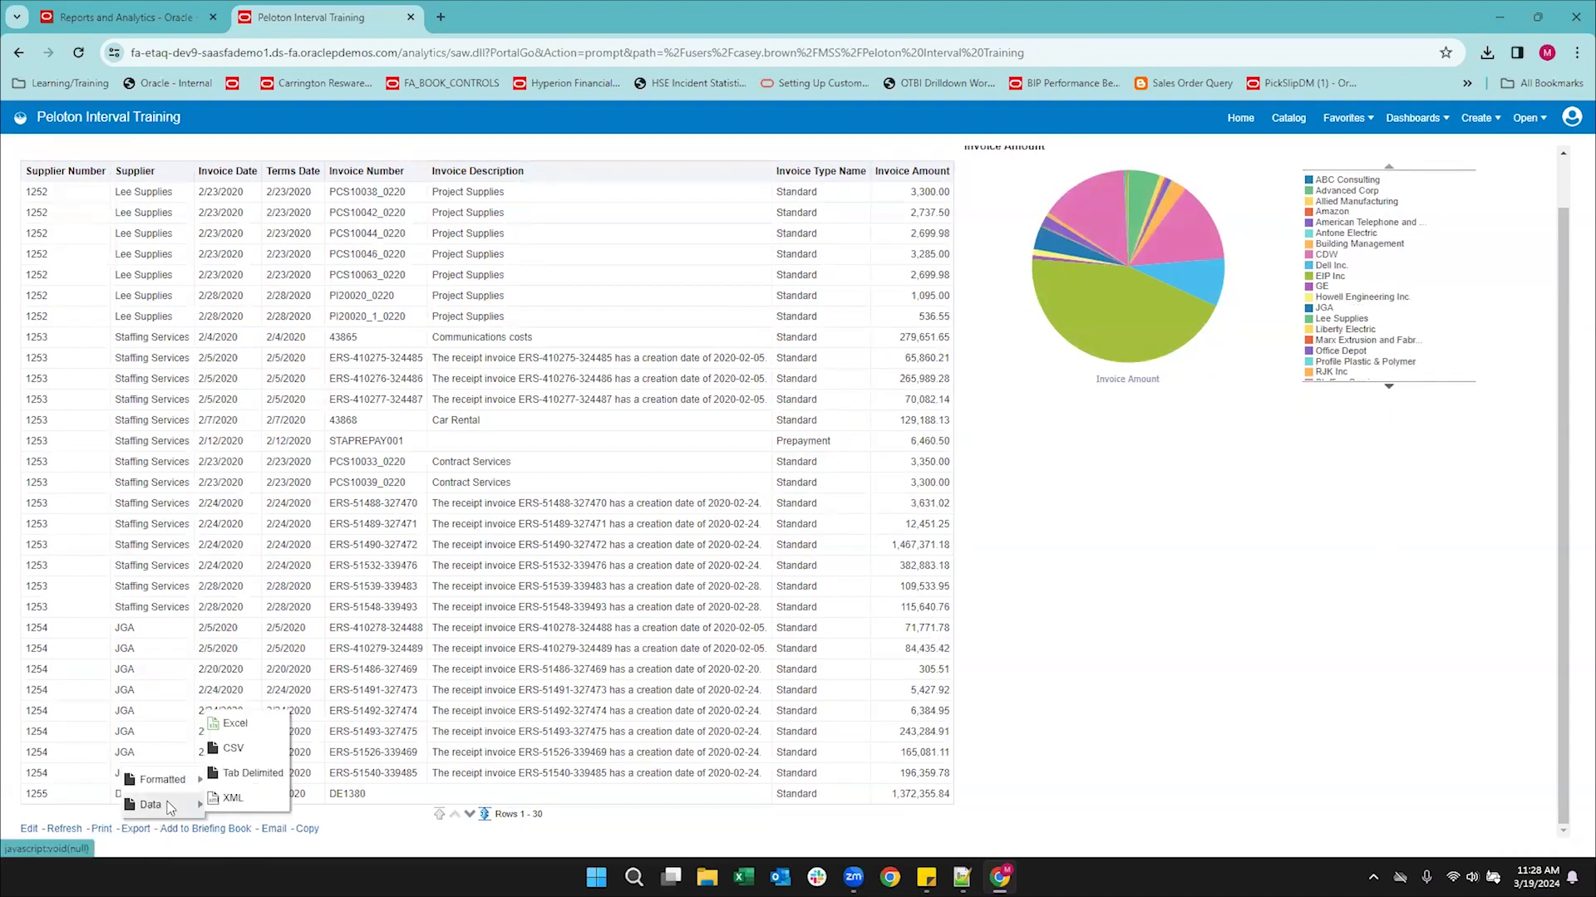
{"action": "mouse_move", "coordinate": [162, 779]}
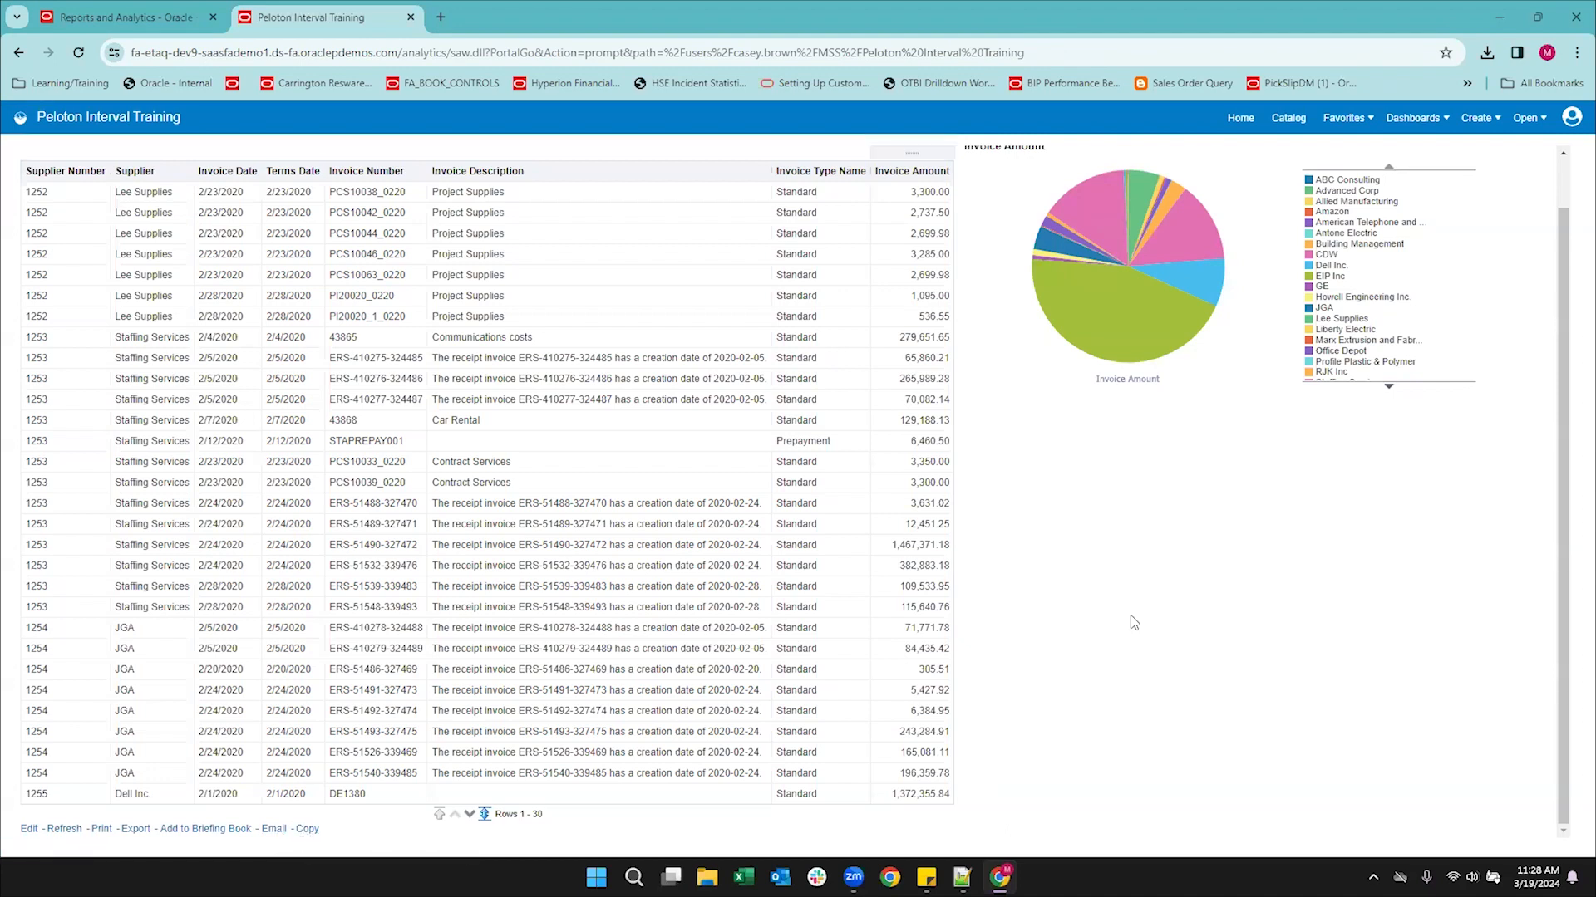
{"action": "scroll", "coordinate": [1130, 621], "scroll_direction": "up", "scroll_amount": 2}
{"action": "left_click", "coordinate": [1290, 119]}
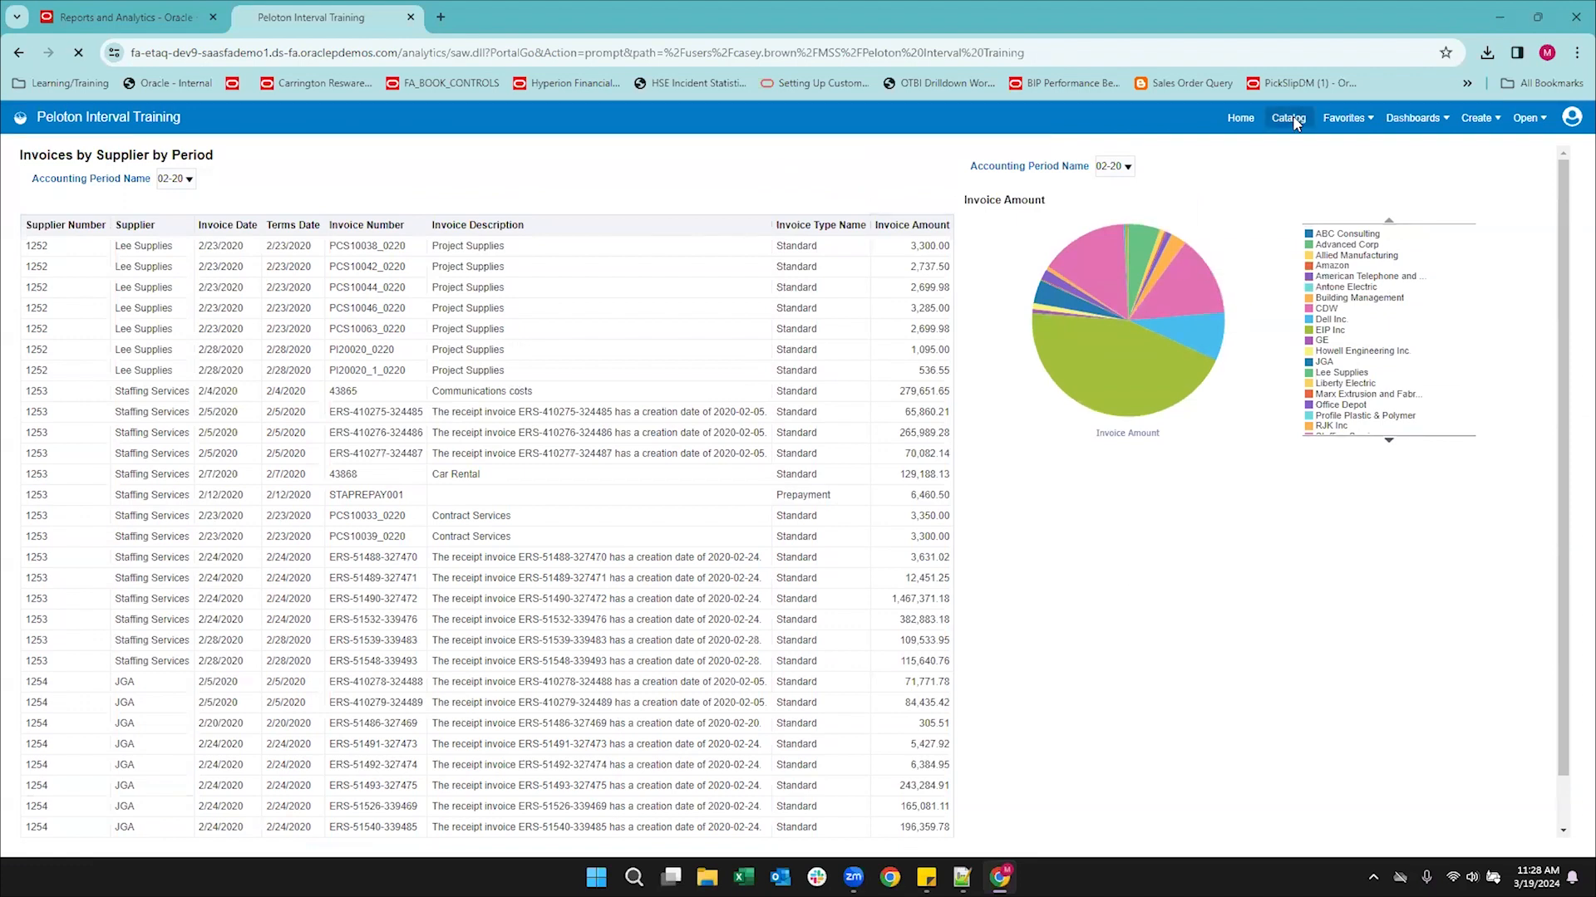